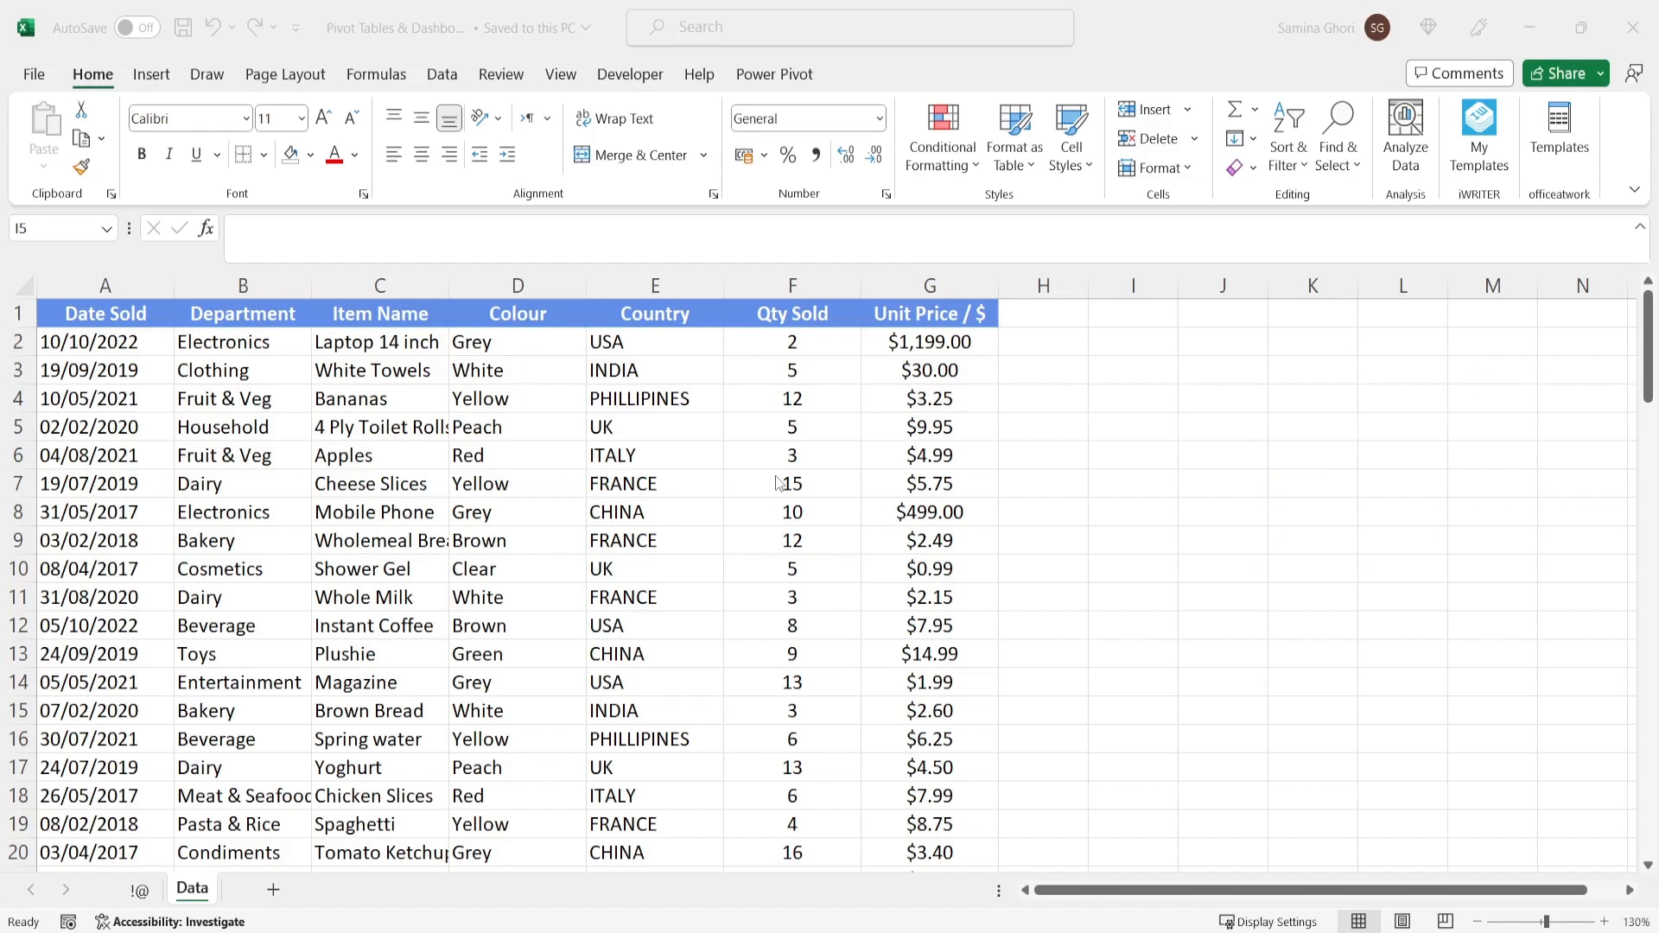
- Convert the sales data in A1:G101 into a table with headers
click(219, 366)
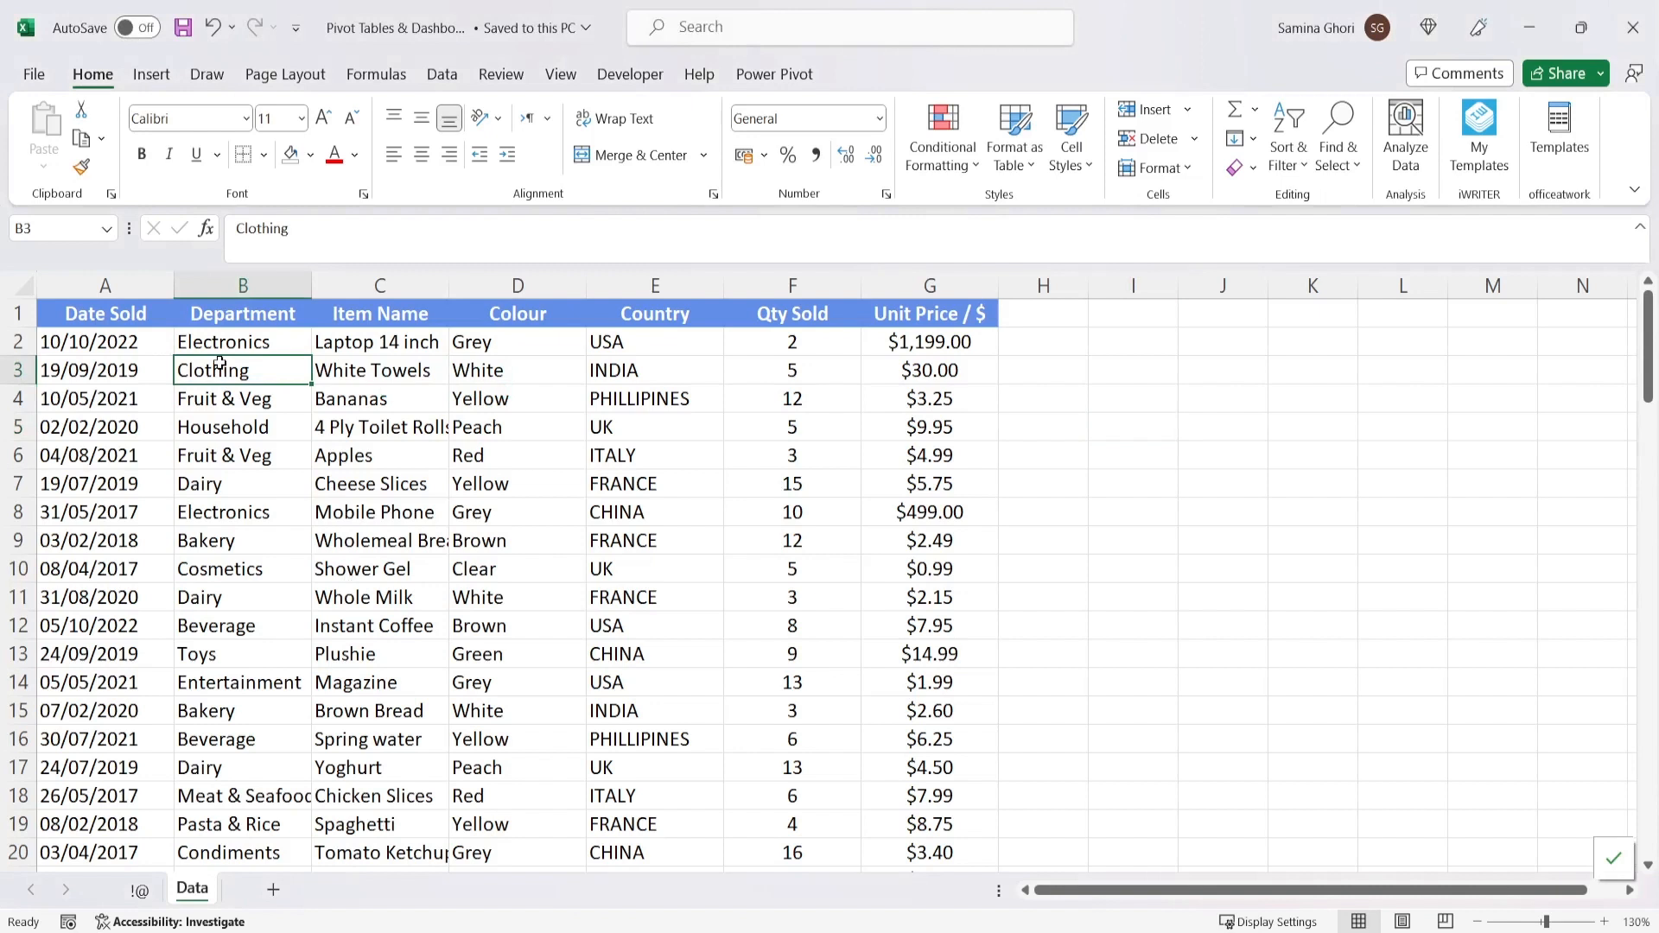
click(100, 317)
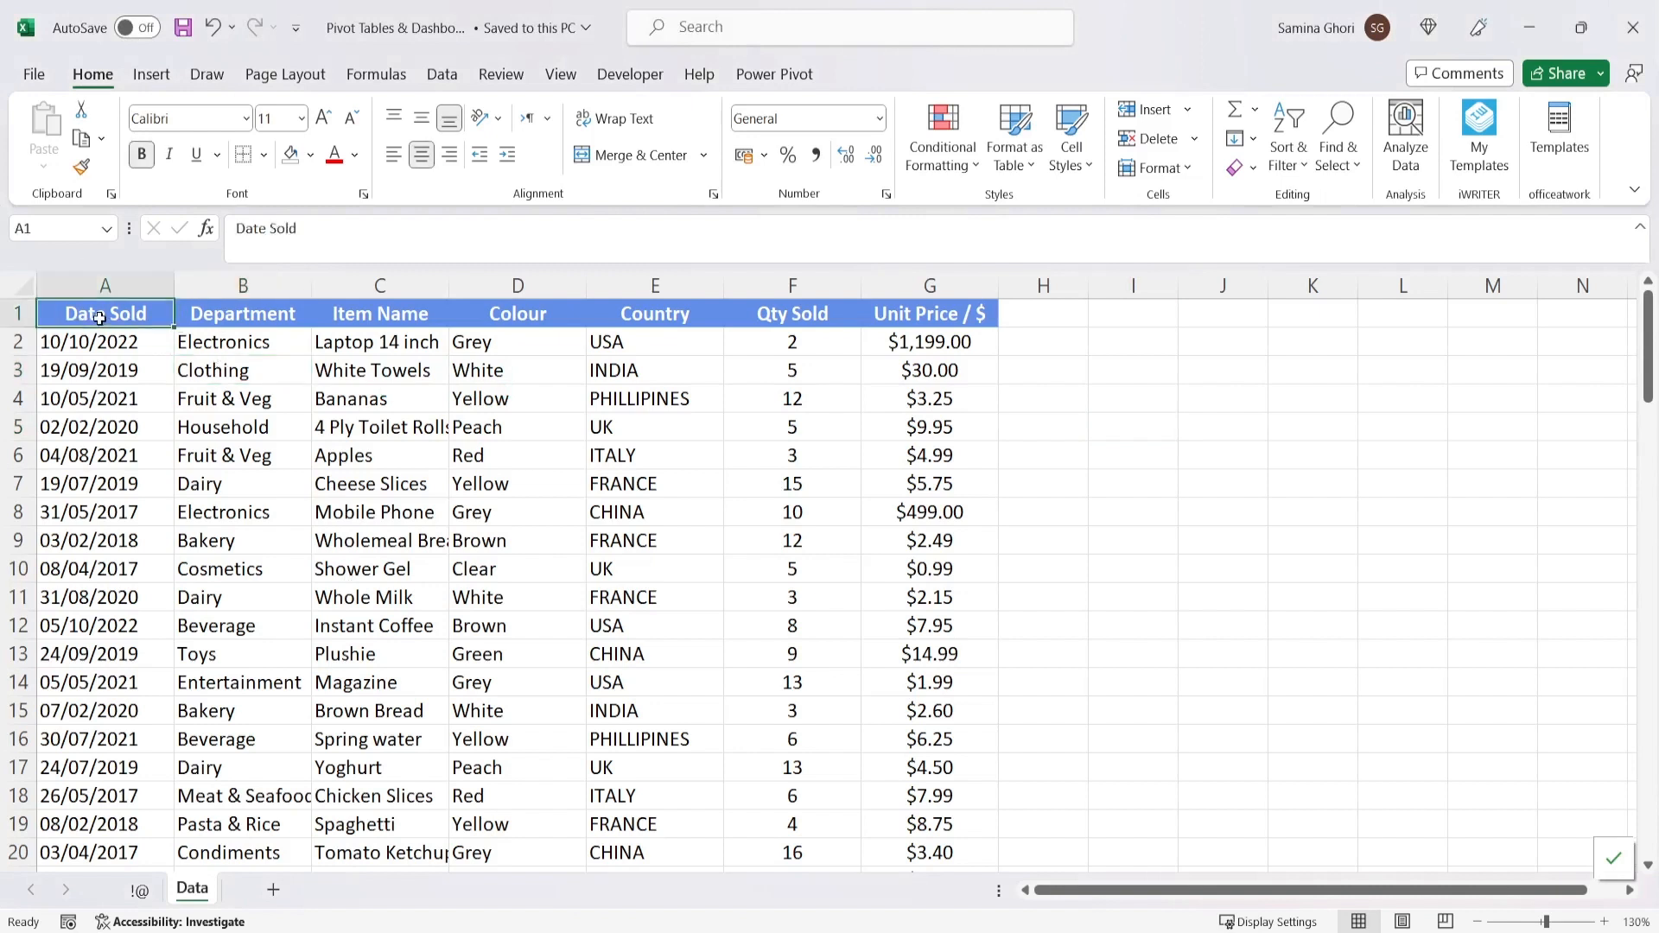
key(ctrl+shift+Right)
key(ctrl+shift+Down)
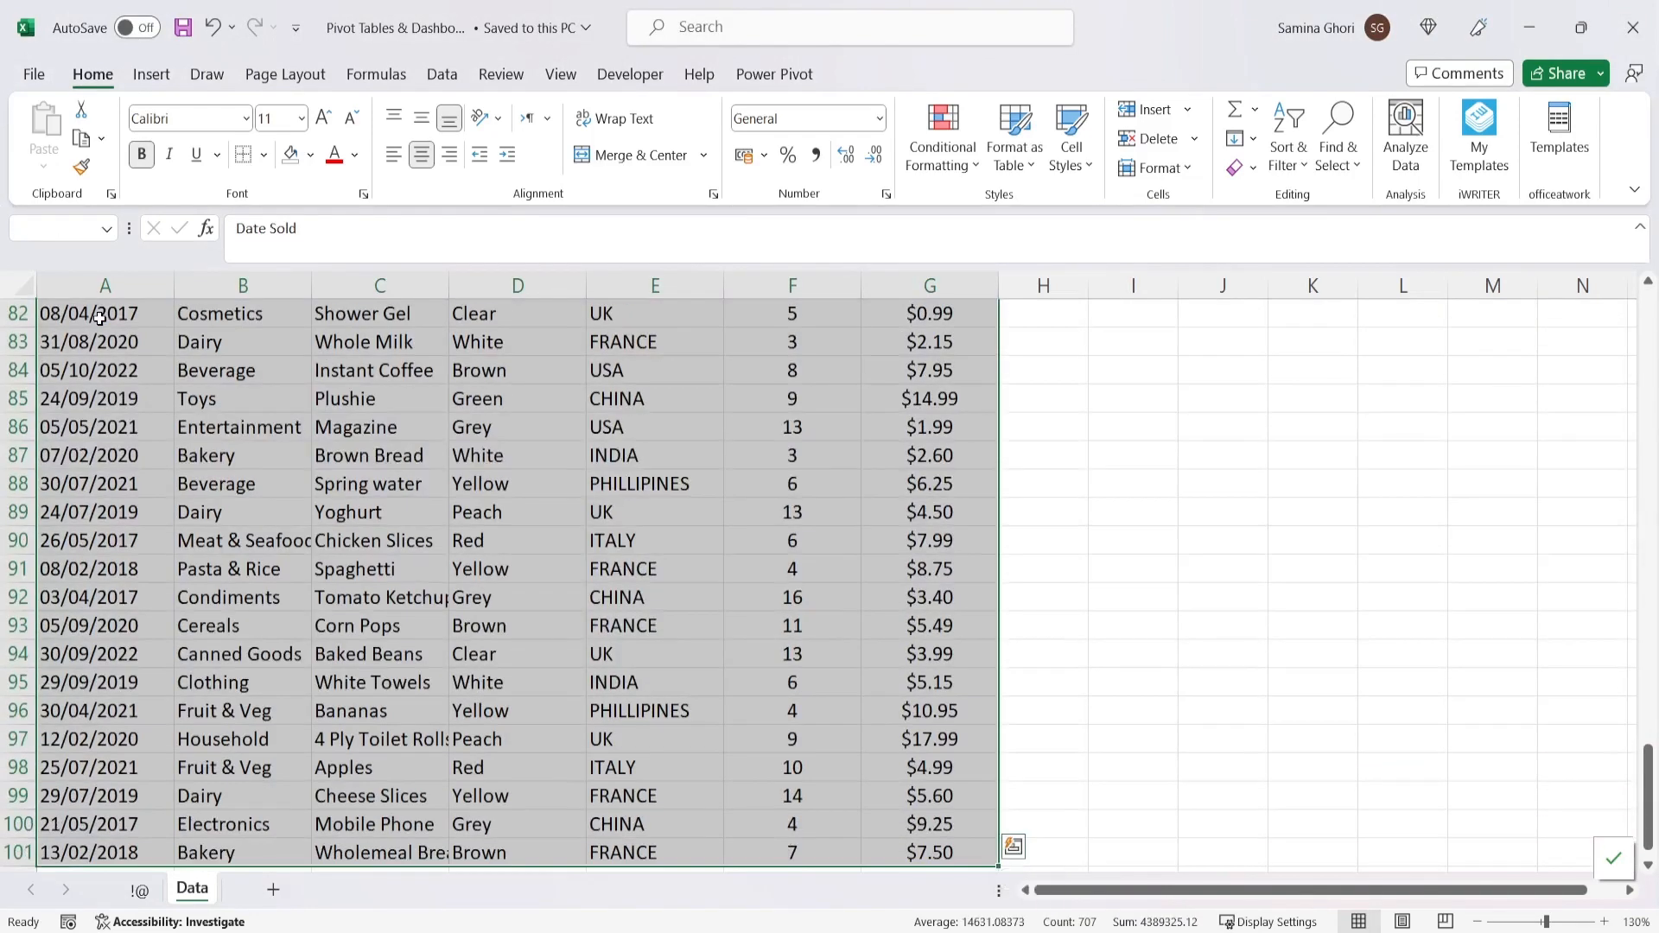
key(ctrl+t)
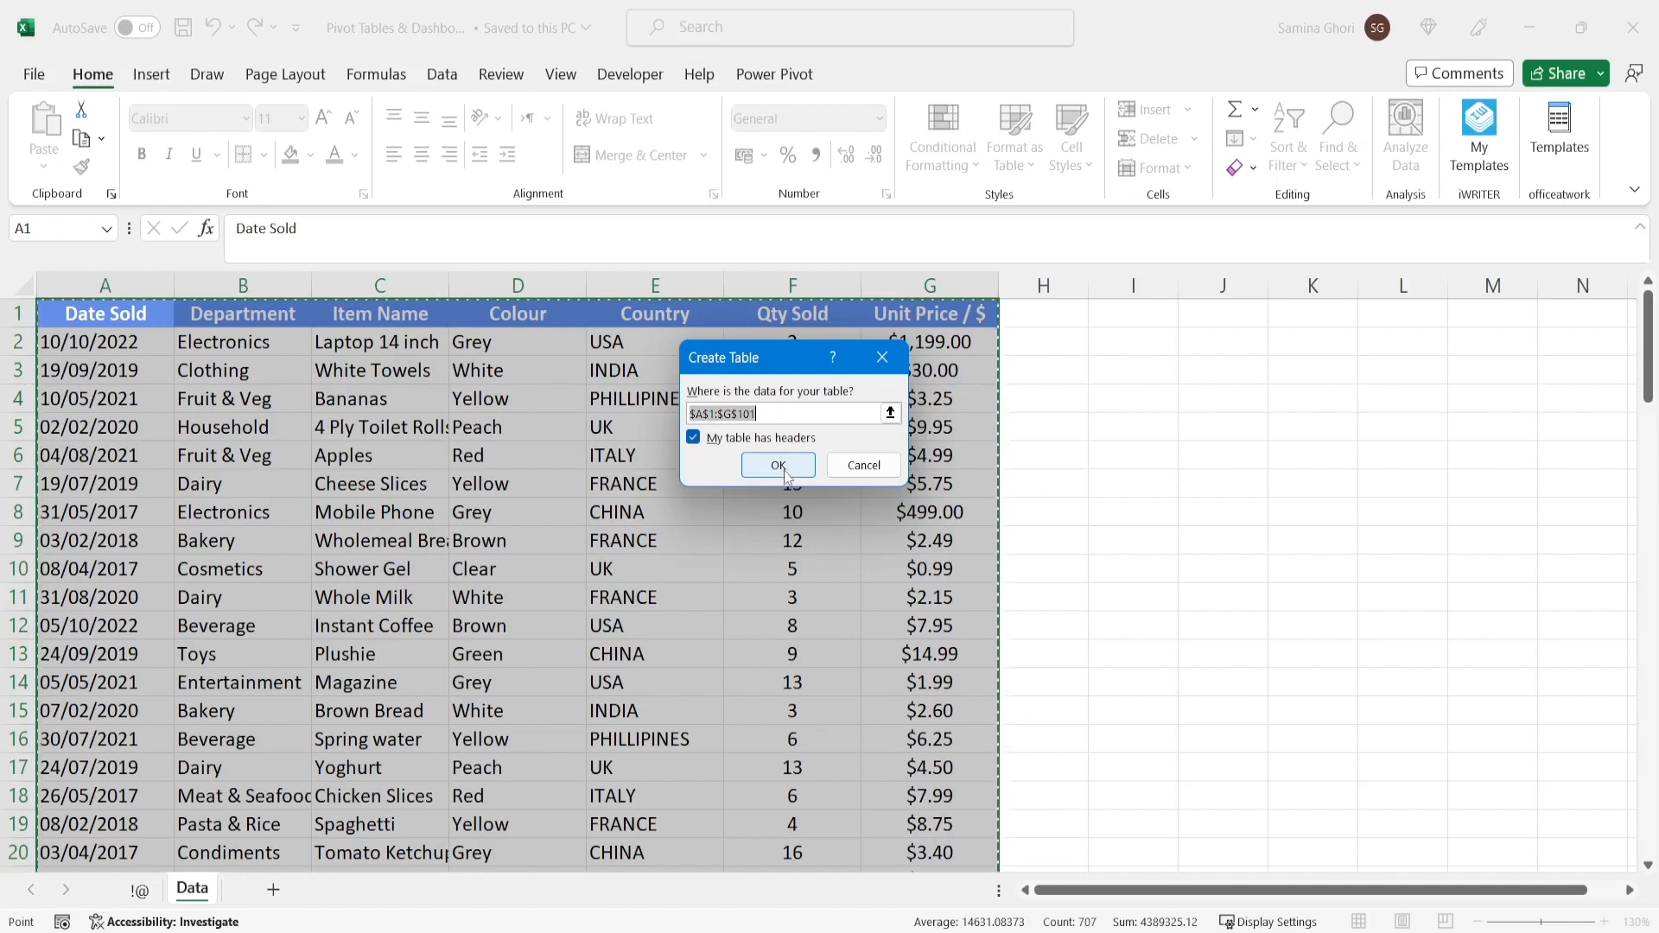
click(779, 466)
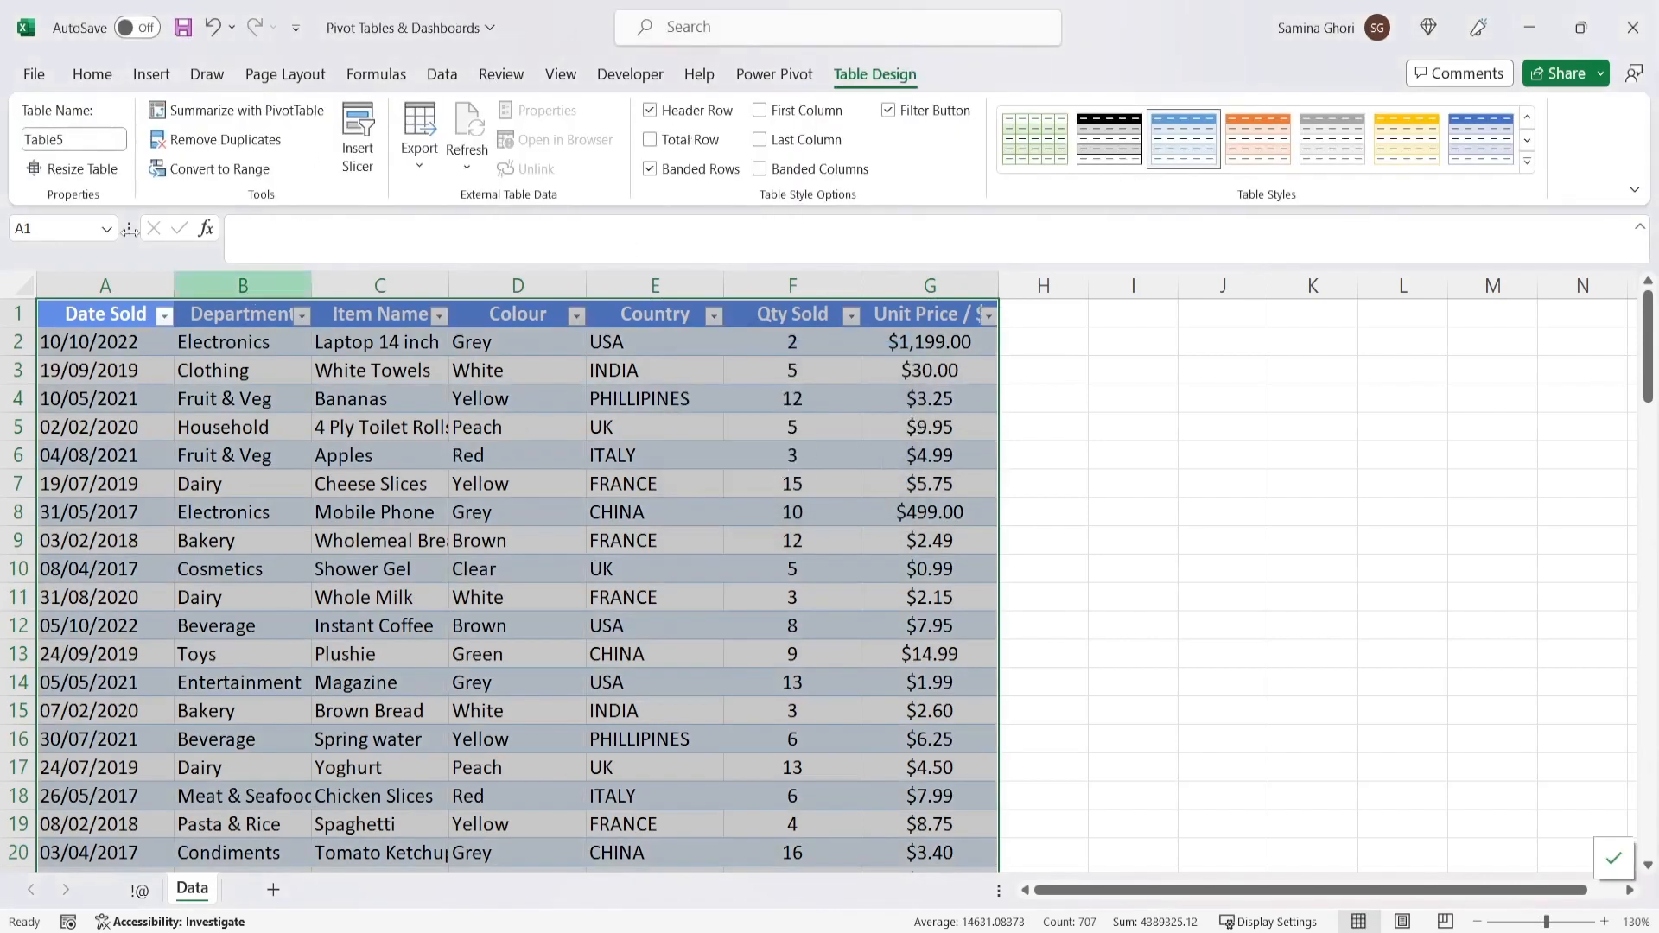
- Examine the recommended PivotTable layouts suggested for the sales table
click(152, 76)
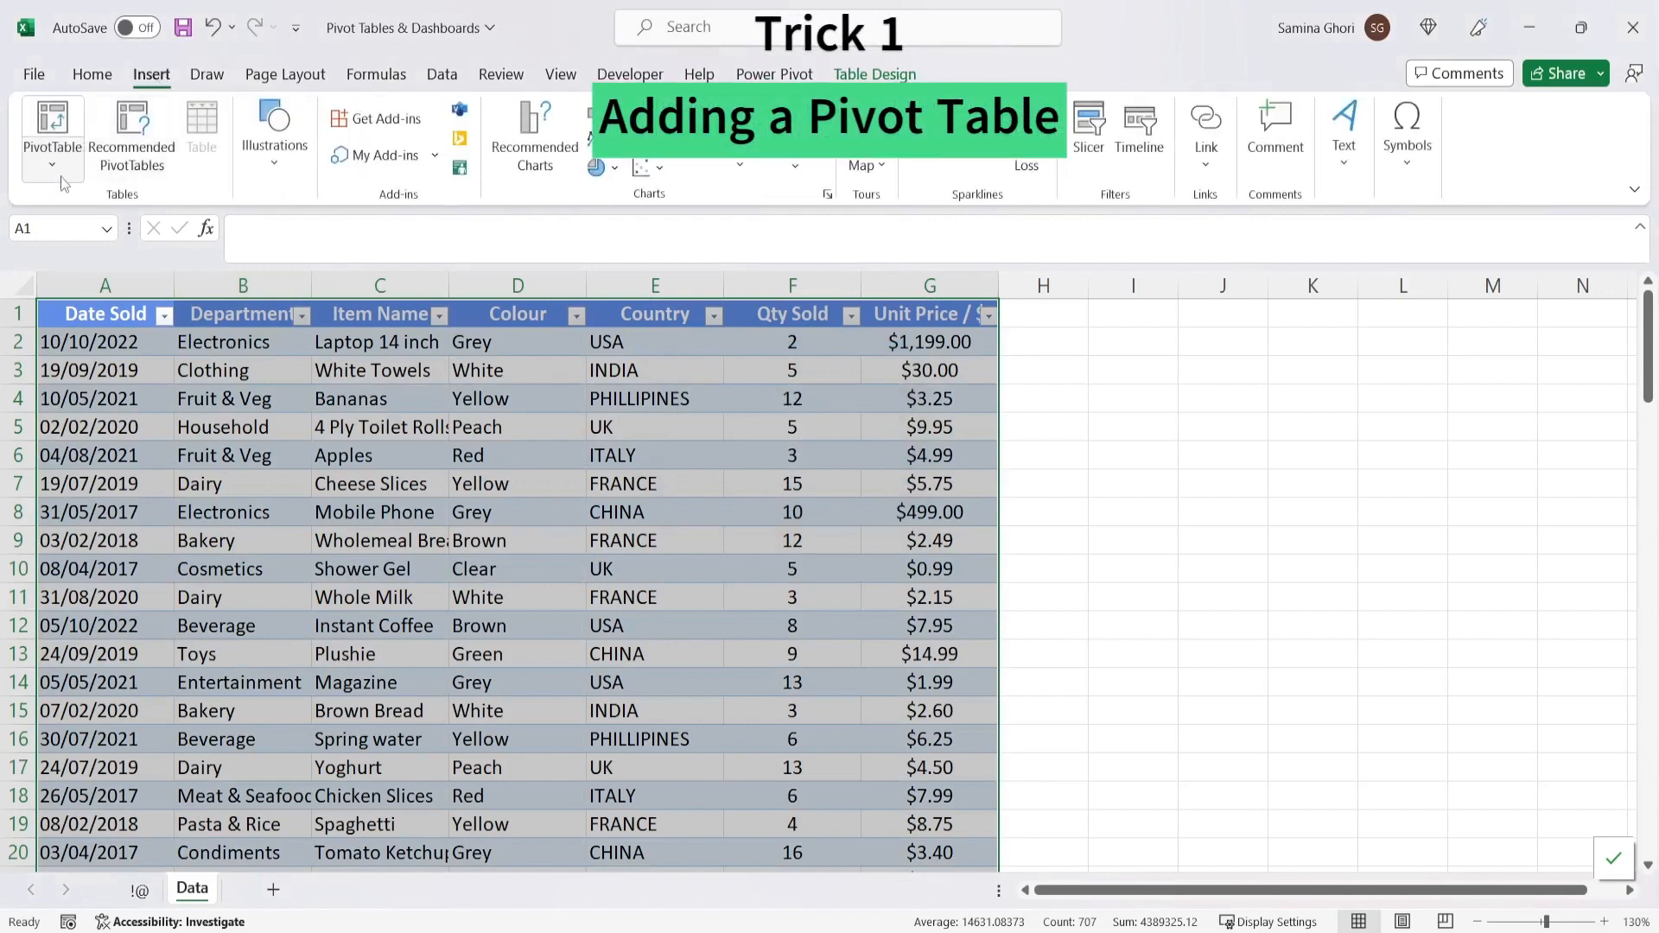
click(130, 151)
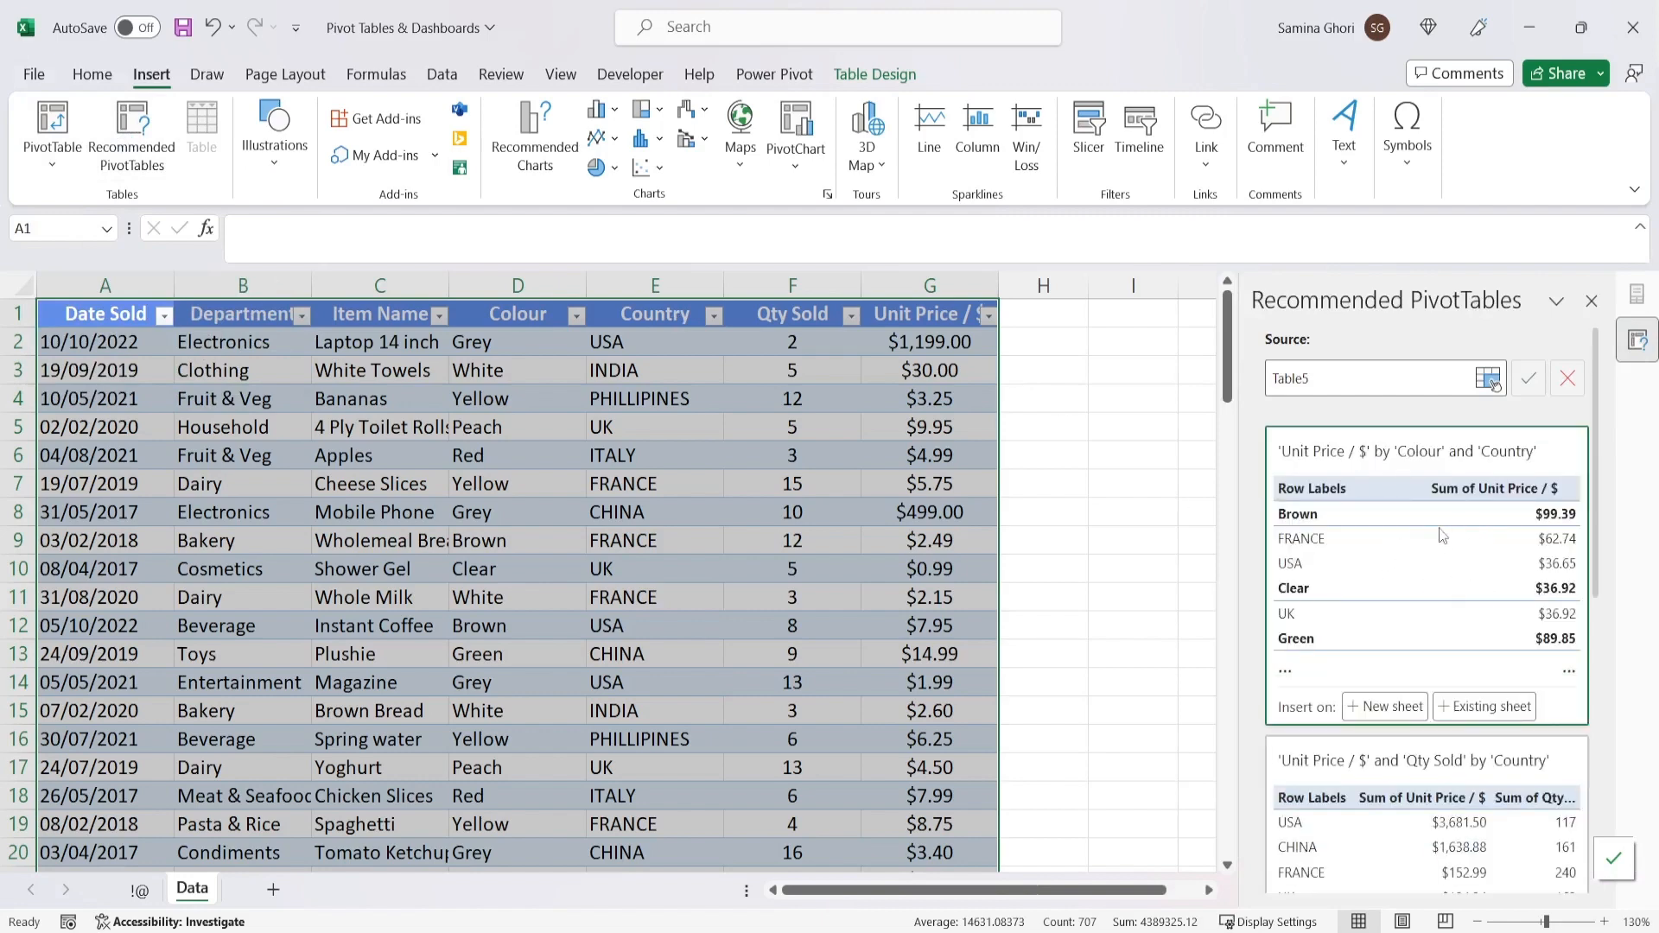
scroll(1527, 683, down, 3)
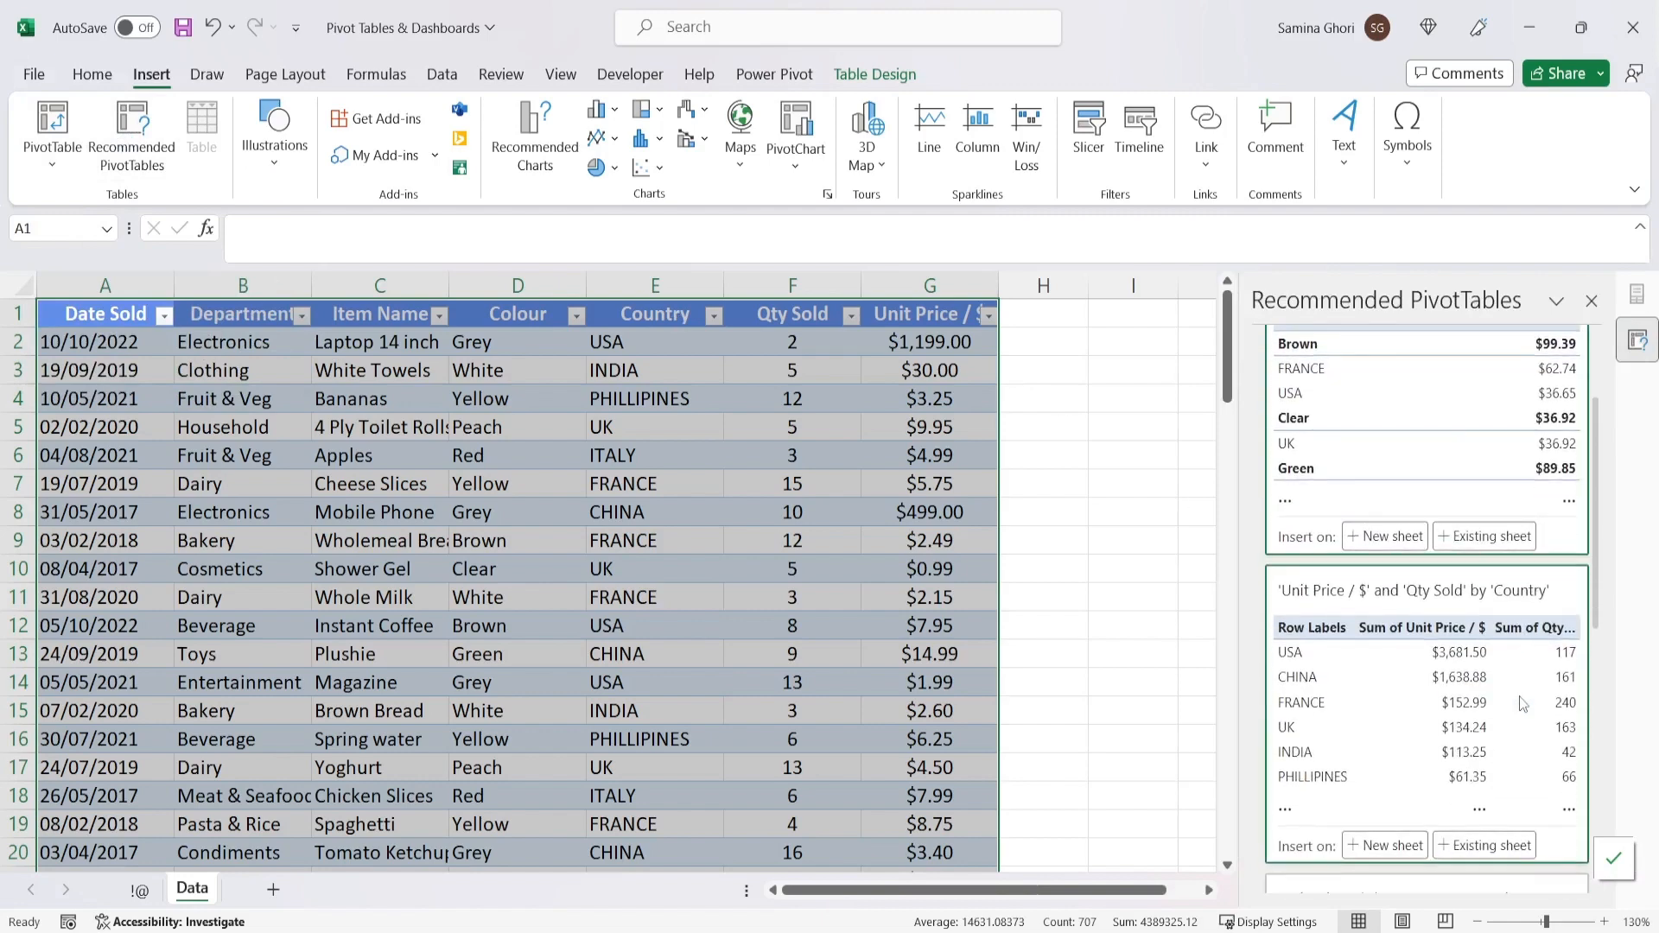
scroll(1521, 702, down, 5)
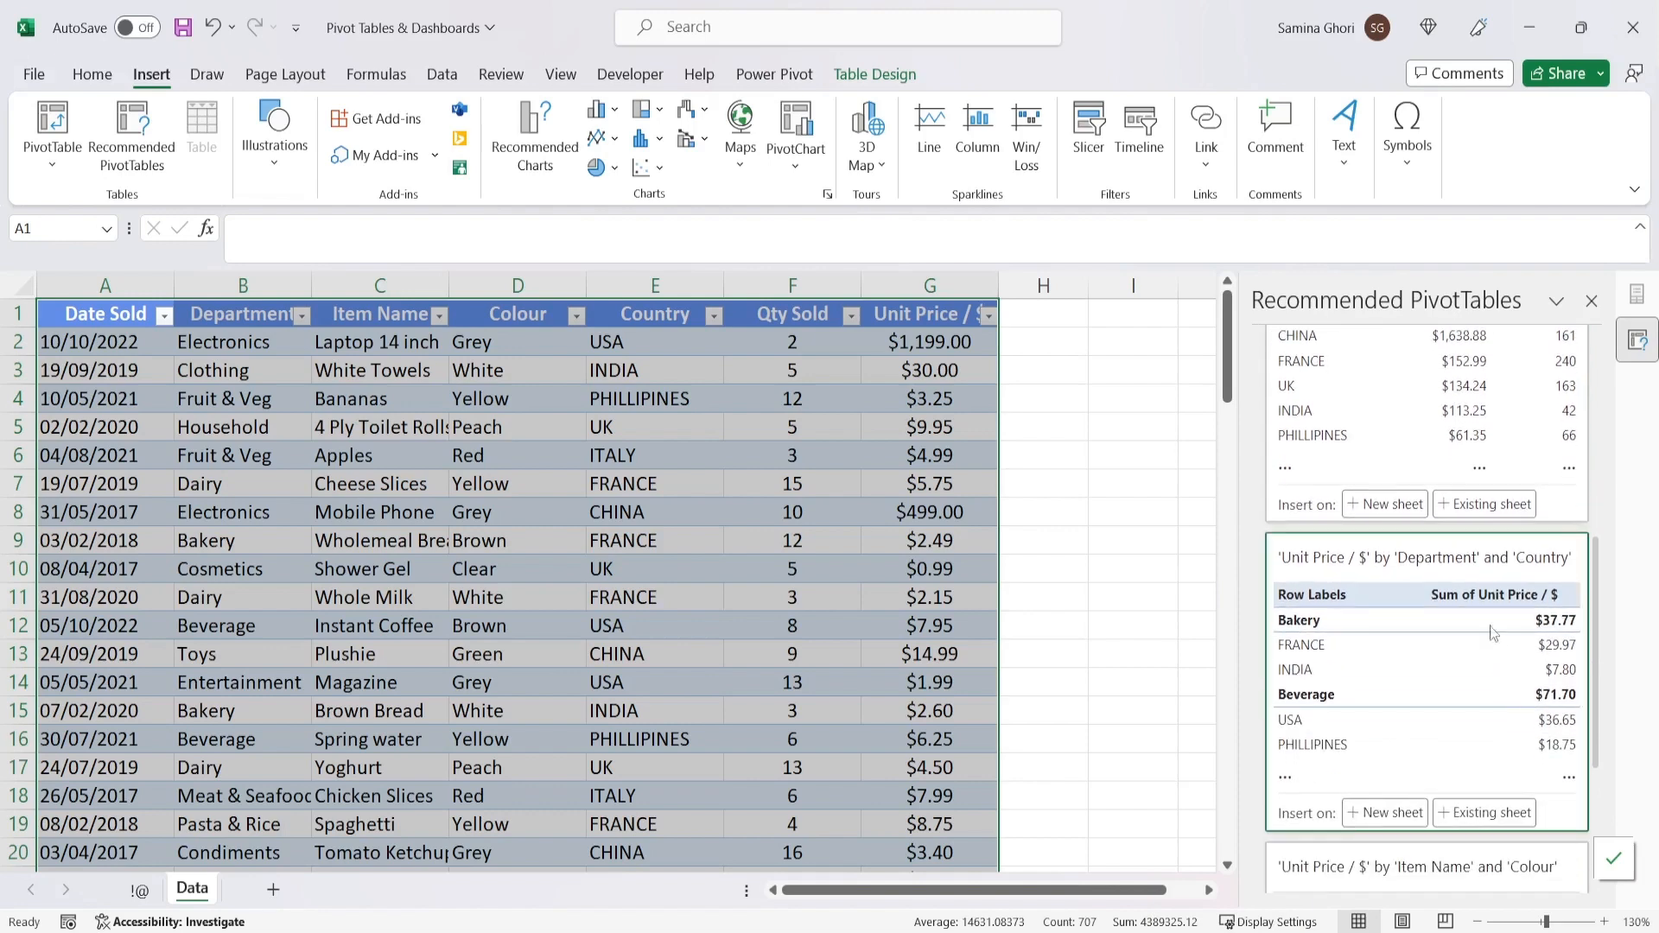
scroll(1468, 598, down, 2)
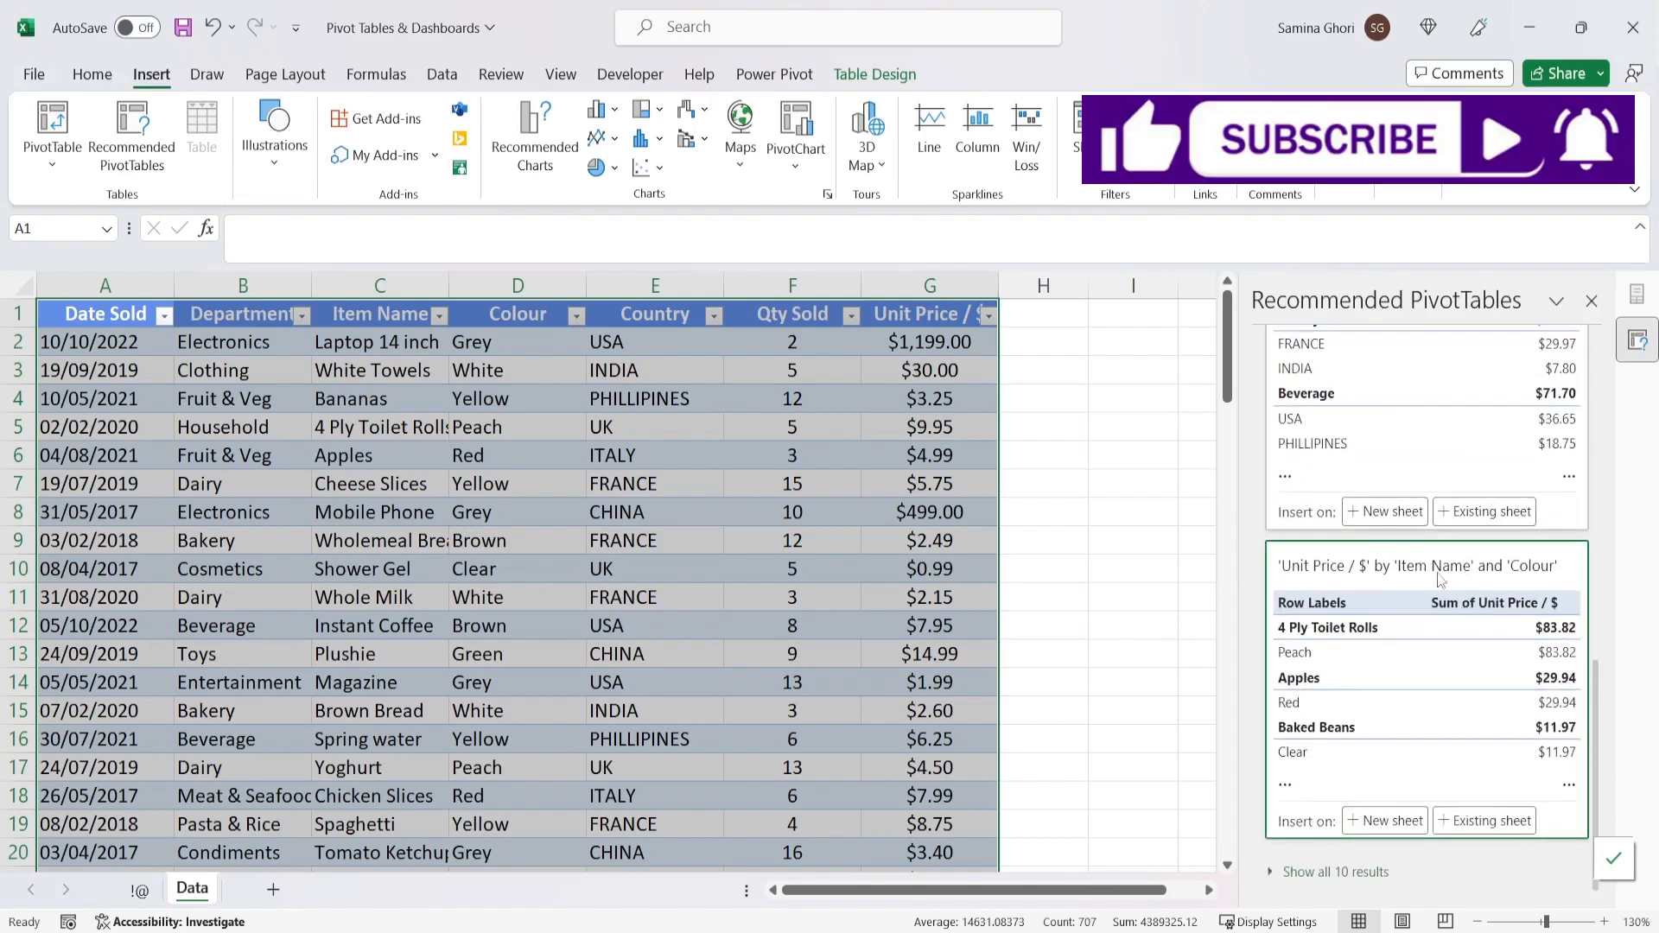
scroll(1313, 570, up, 1)
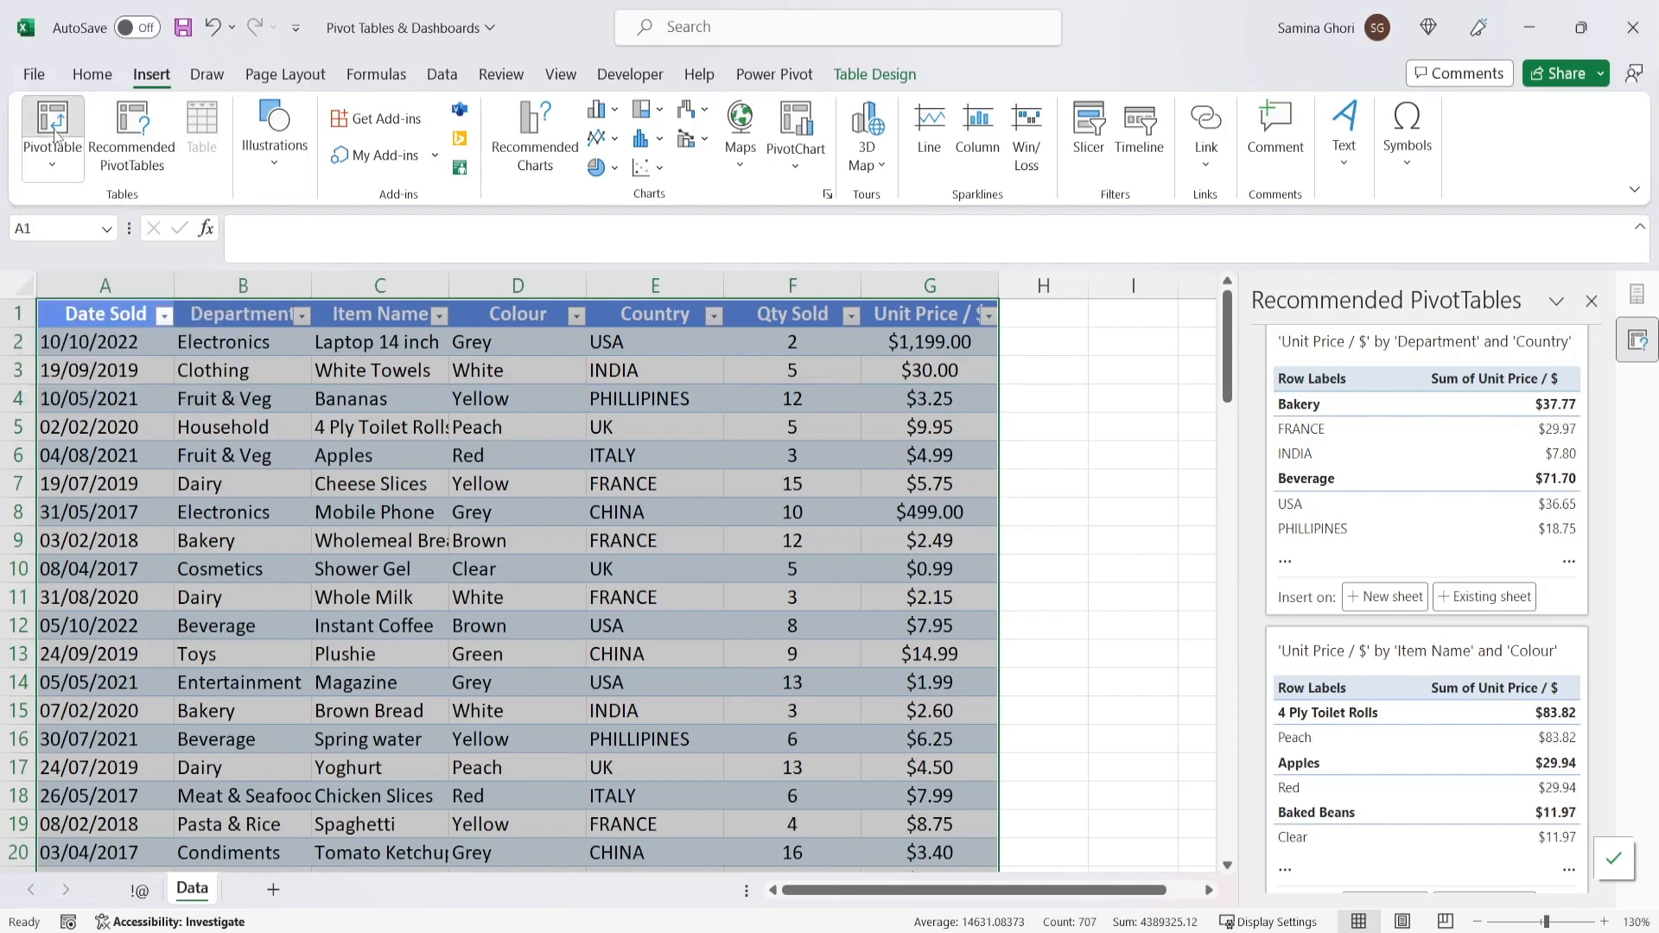
- Insert a PivotTable from the sales table on a new worksheet
click(52, 158)
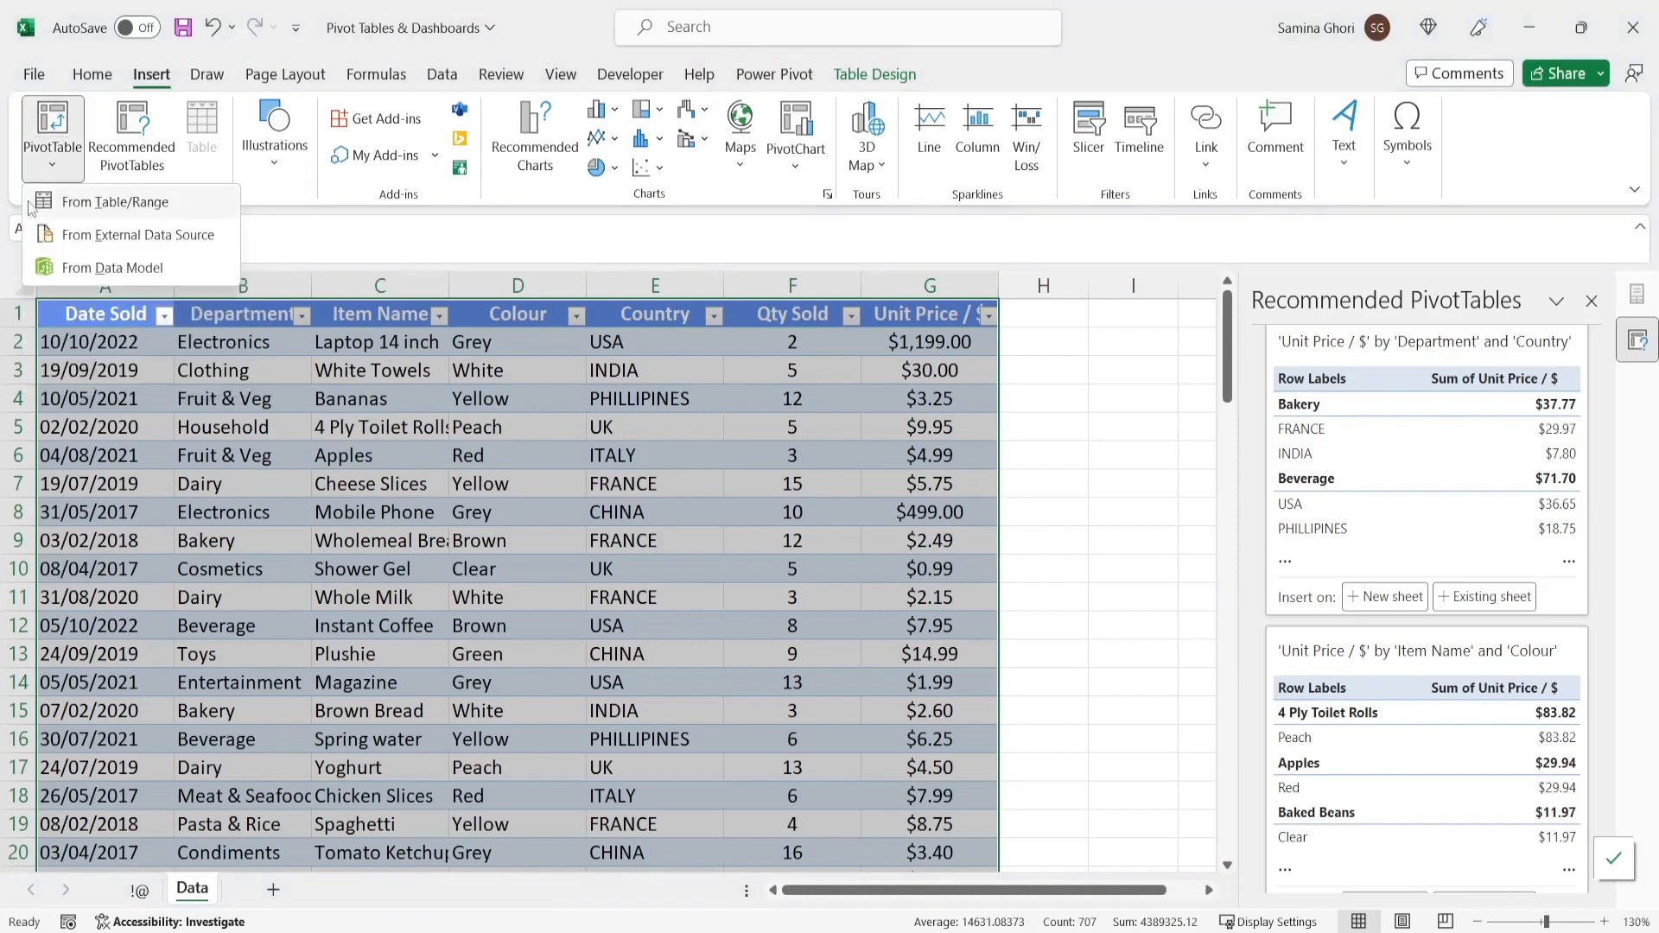
click(143, 206)
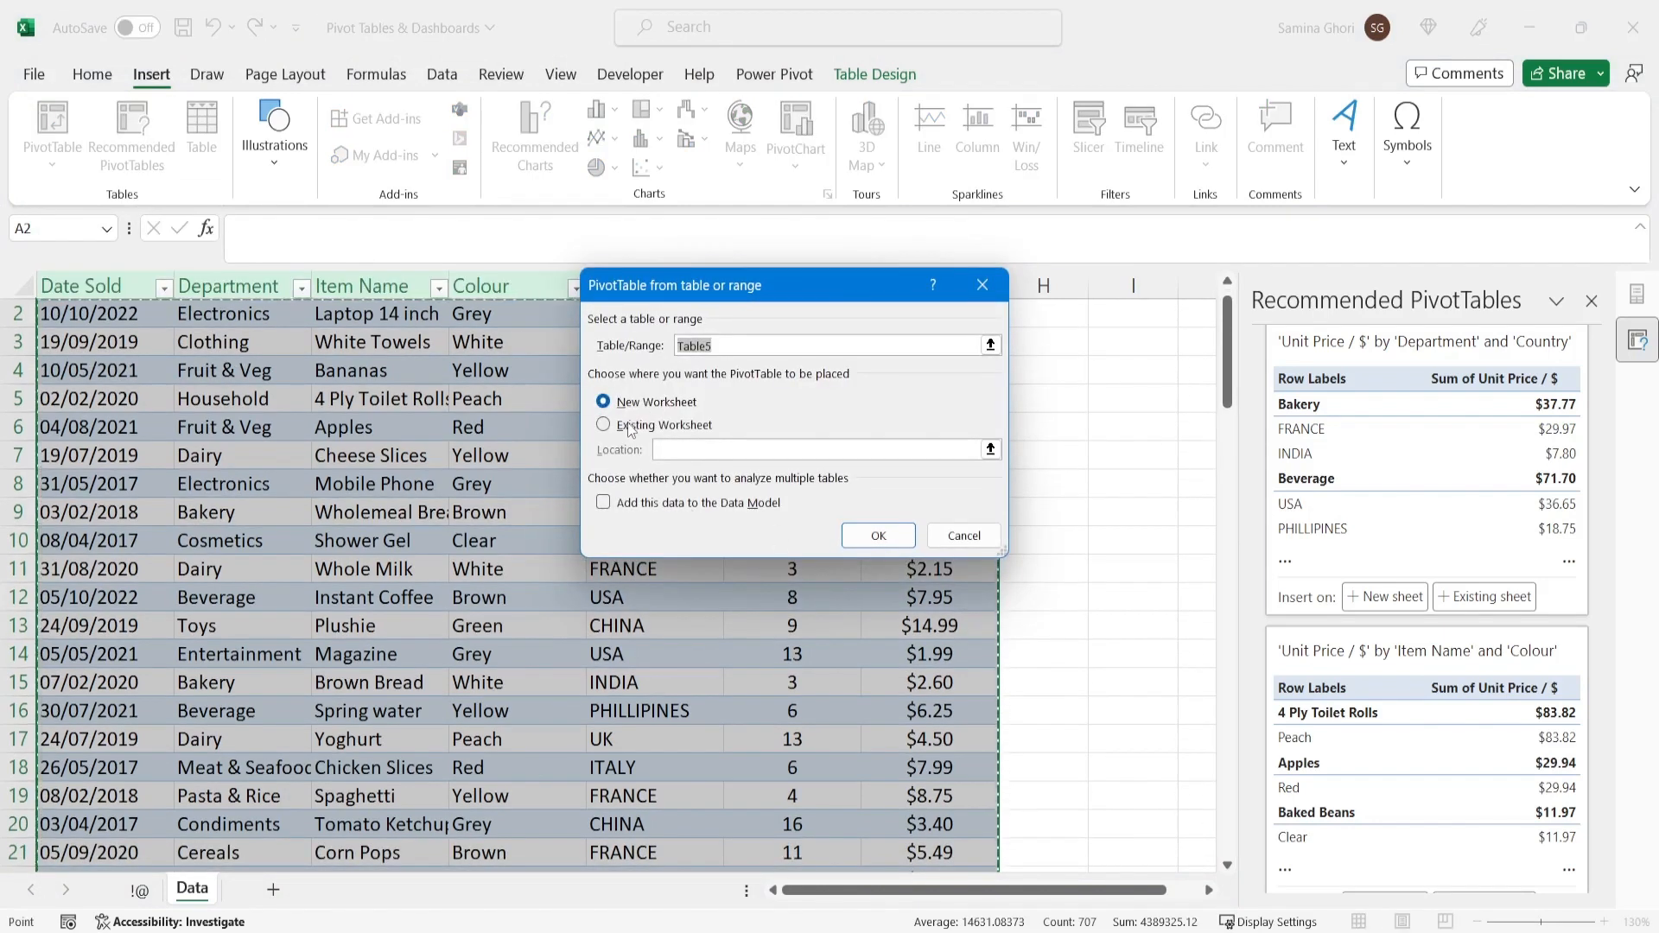
click(897, 546)
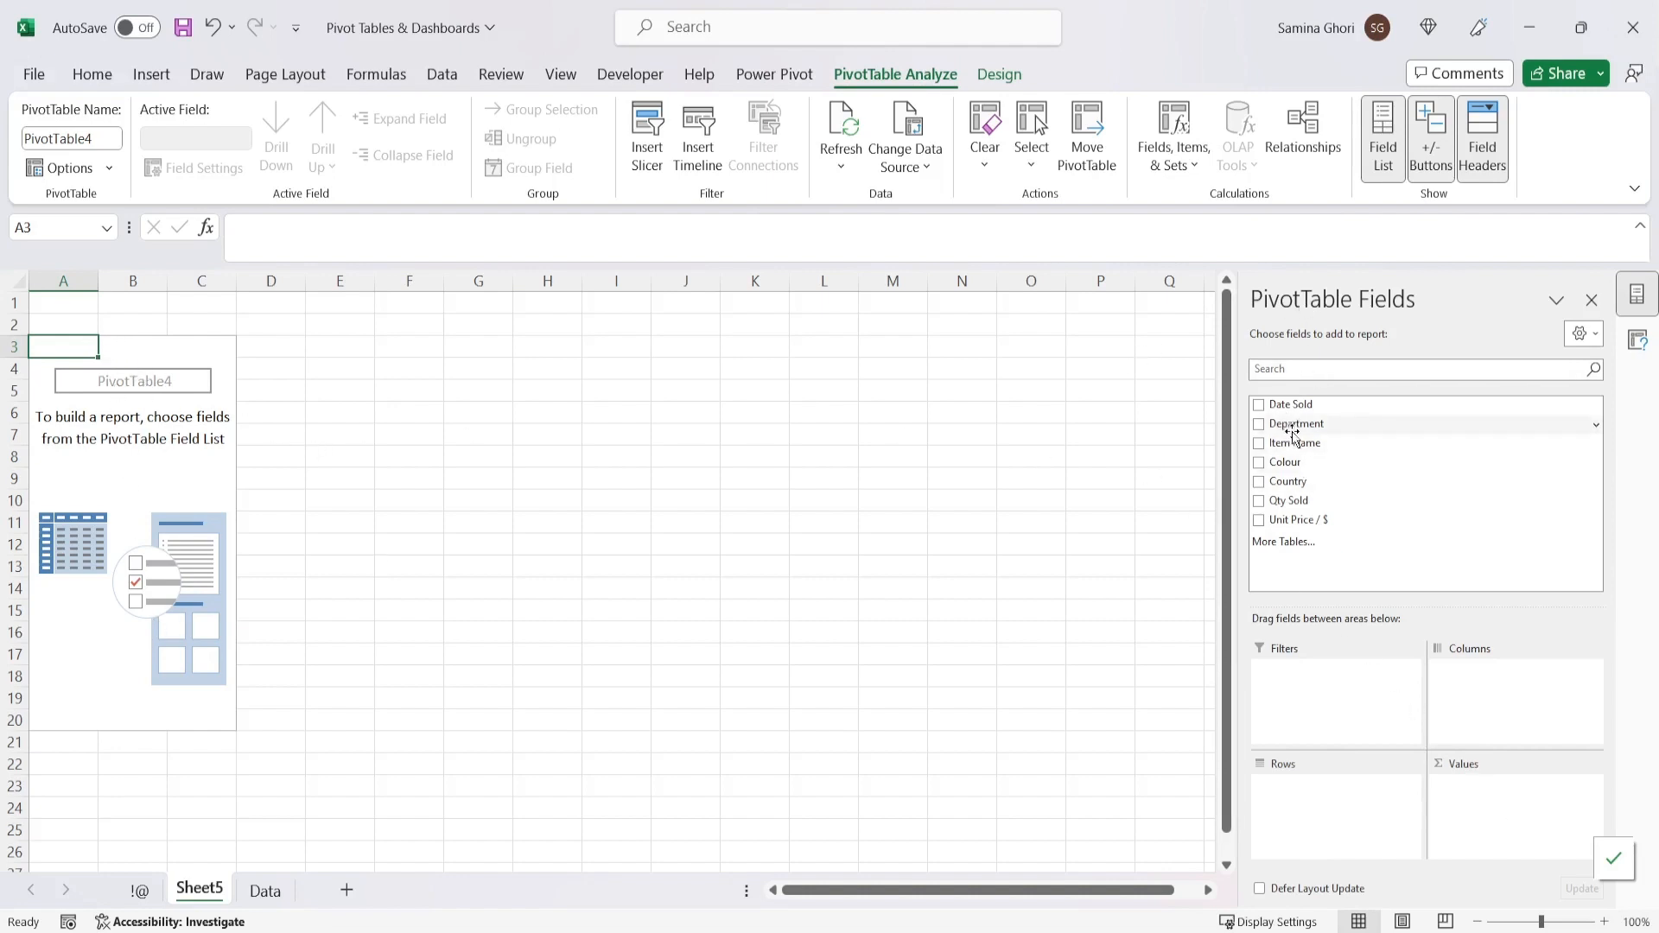
- Add Department to the PivotTable's rows and Qty Sold to its values
drag(1291, 435, 1345, 836)
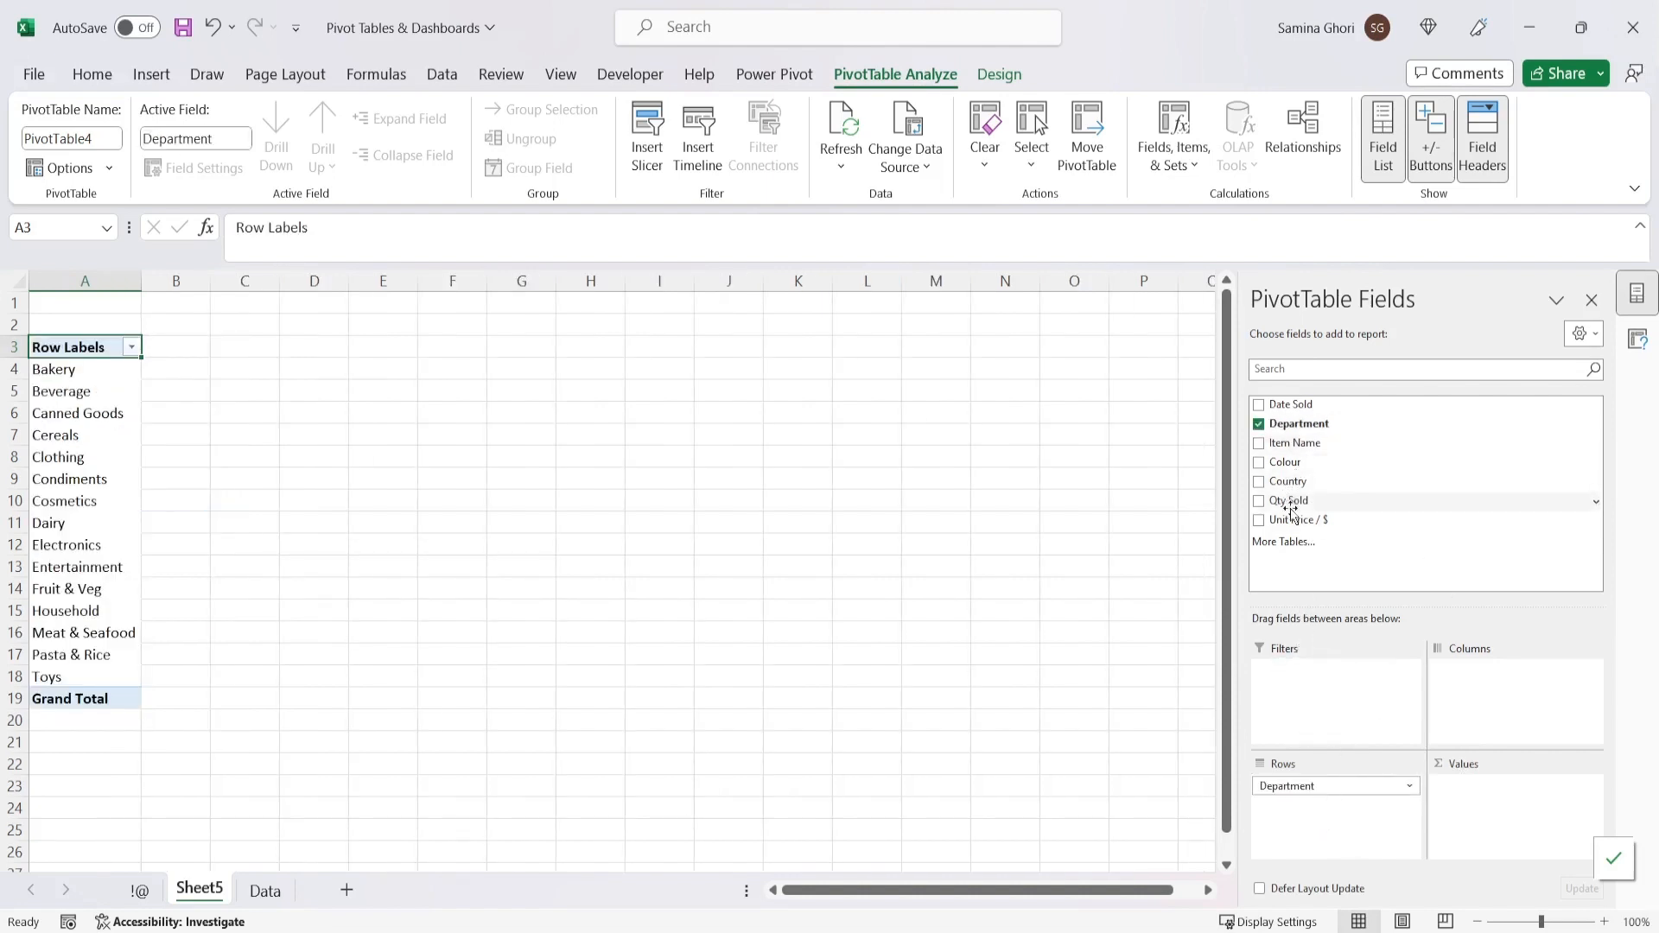
drag(1290, 510, 1477, 821)
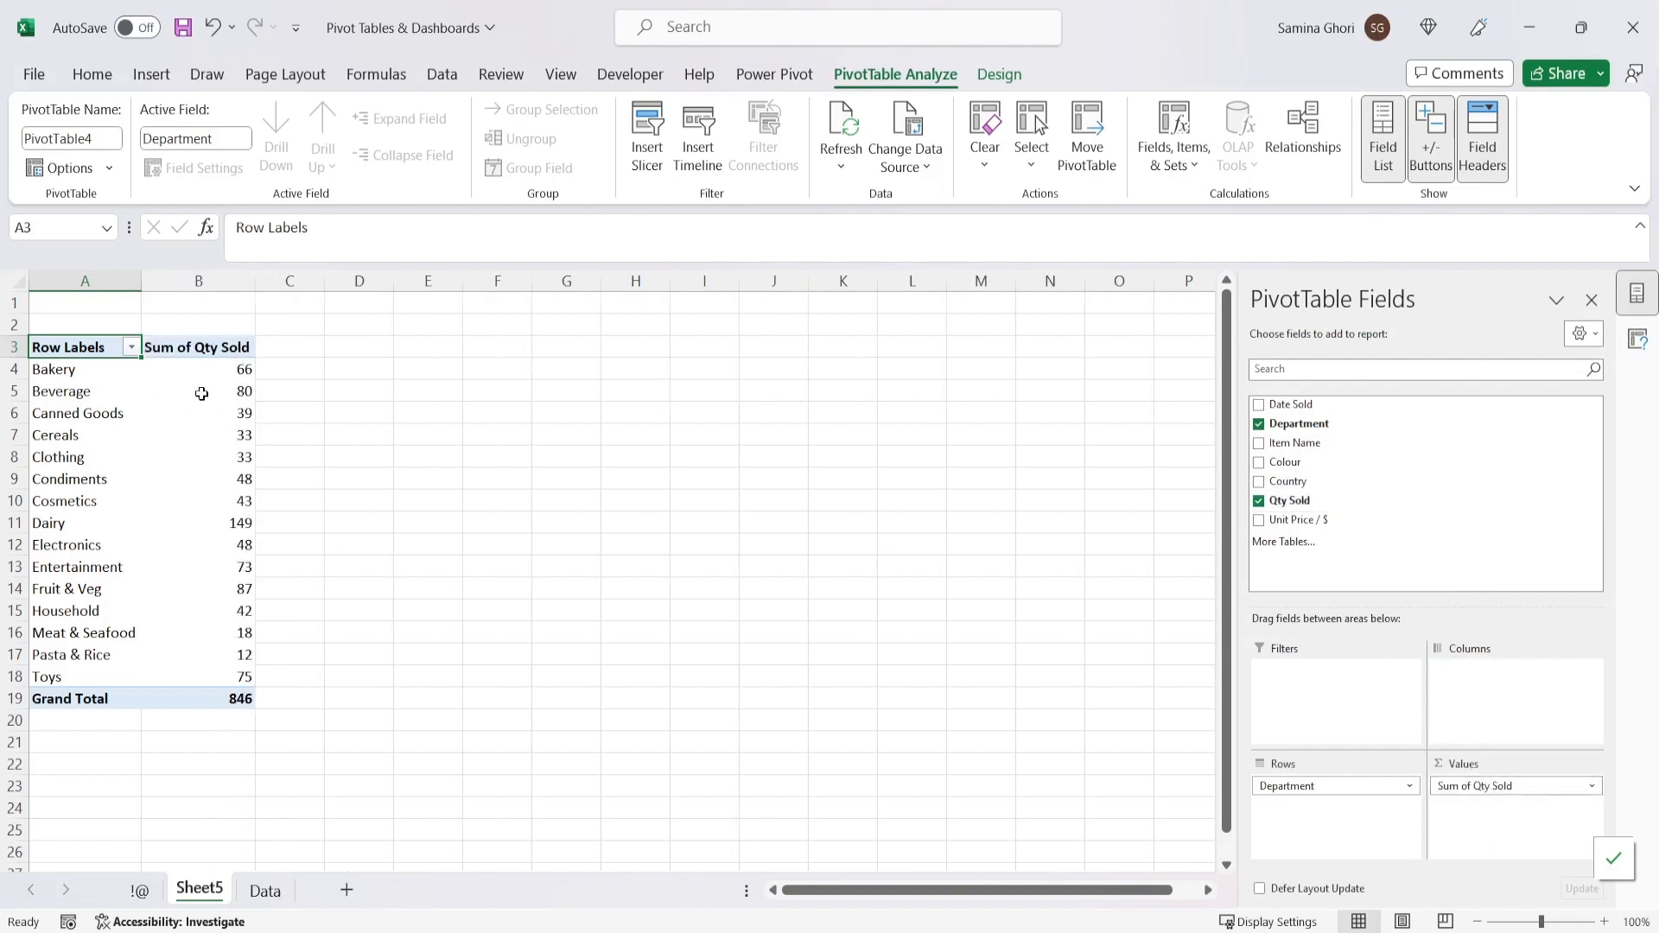
mouse_move(234, 508)
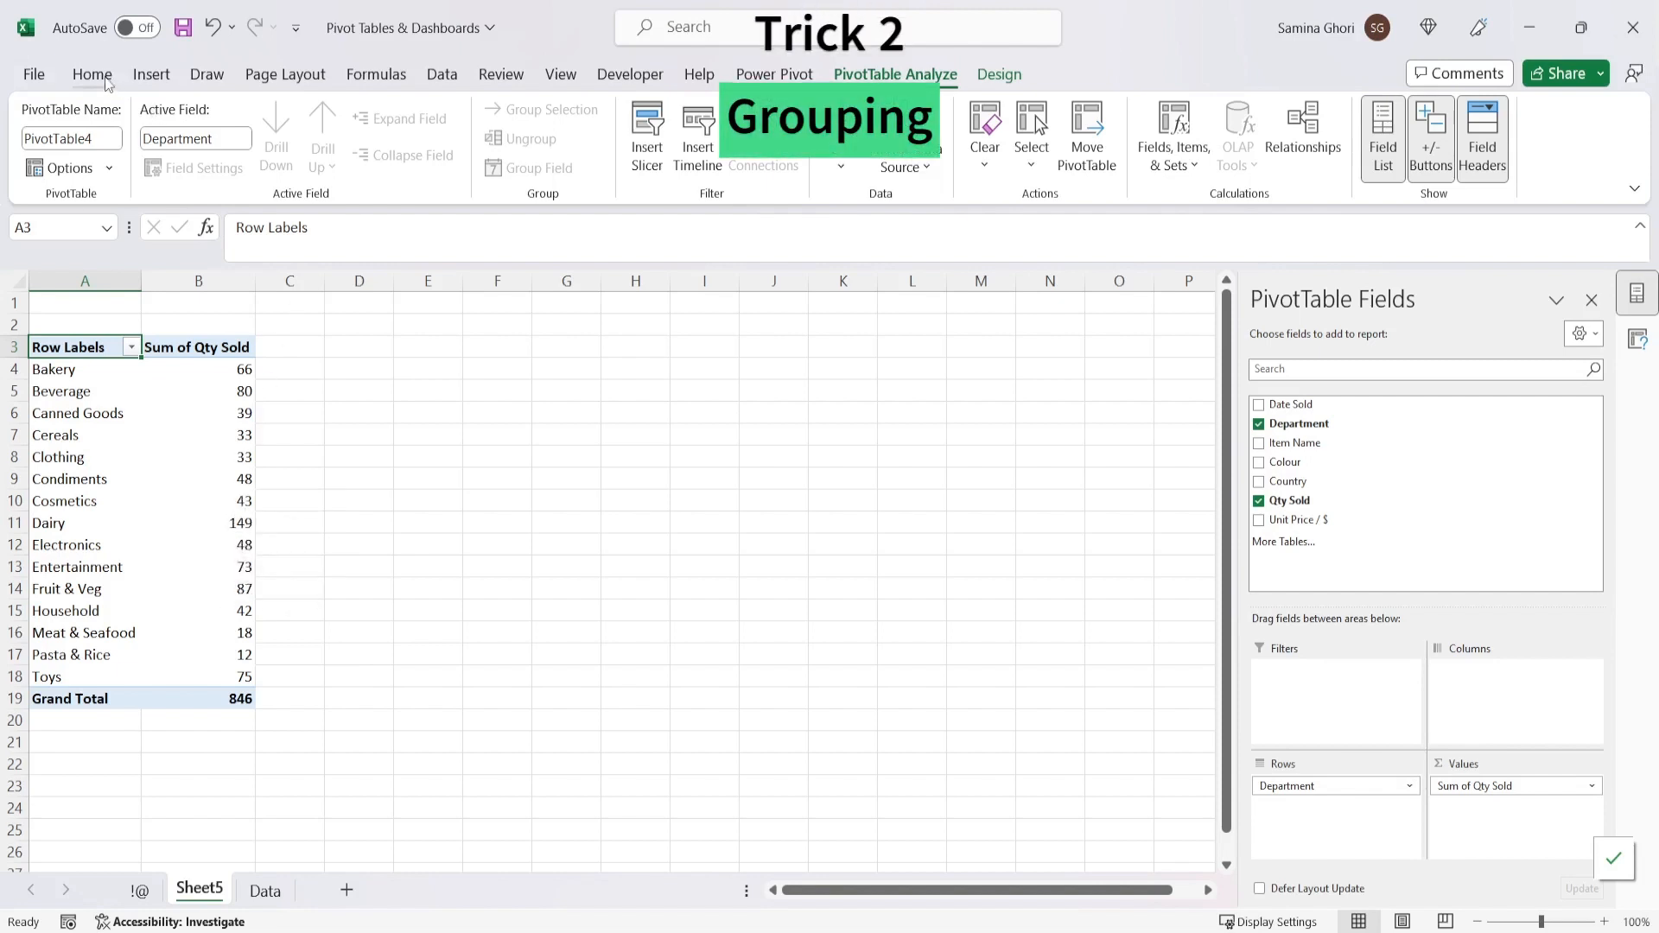
- Move the Condiments row above Clothing in the PivotTable
drag(98, 374, 124, 665)
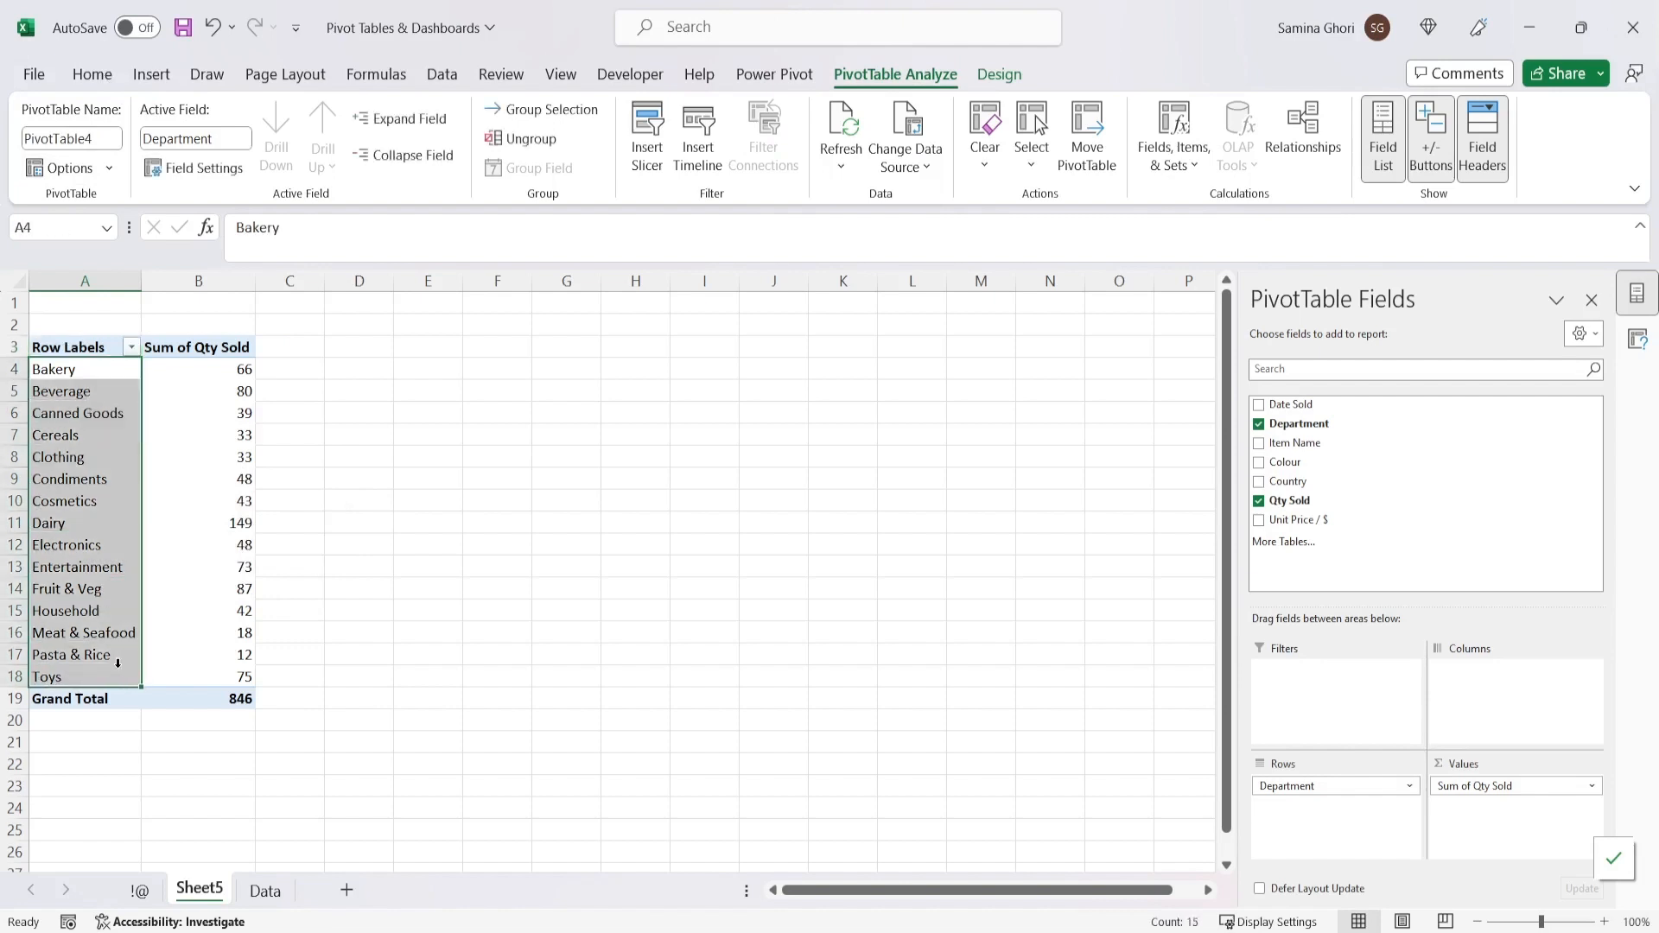
click(100, 376)
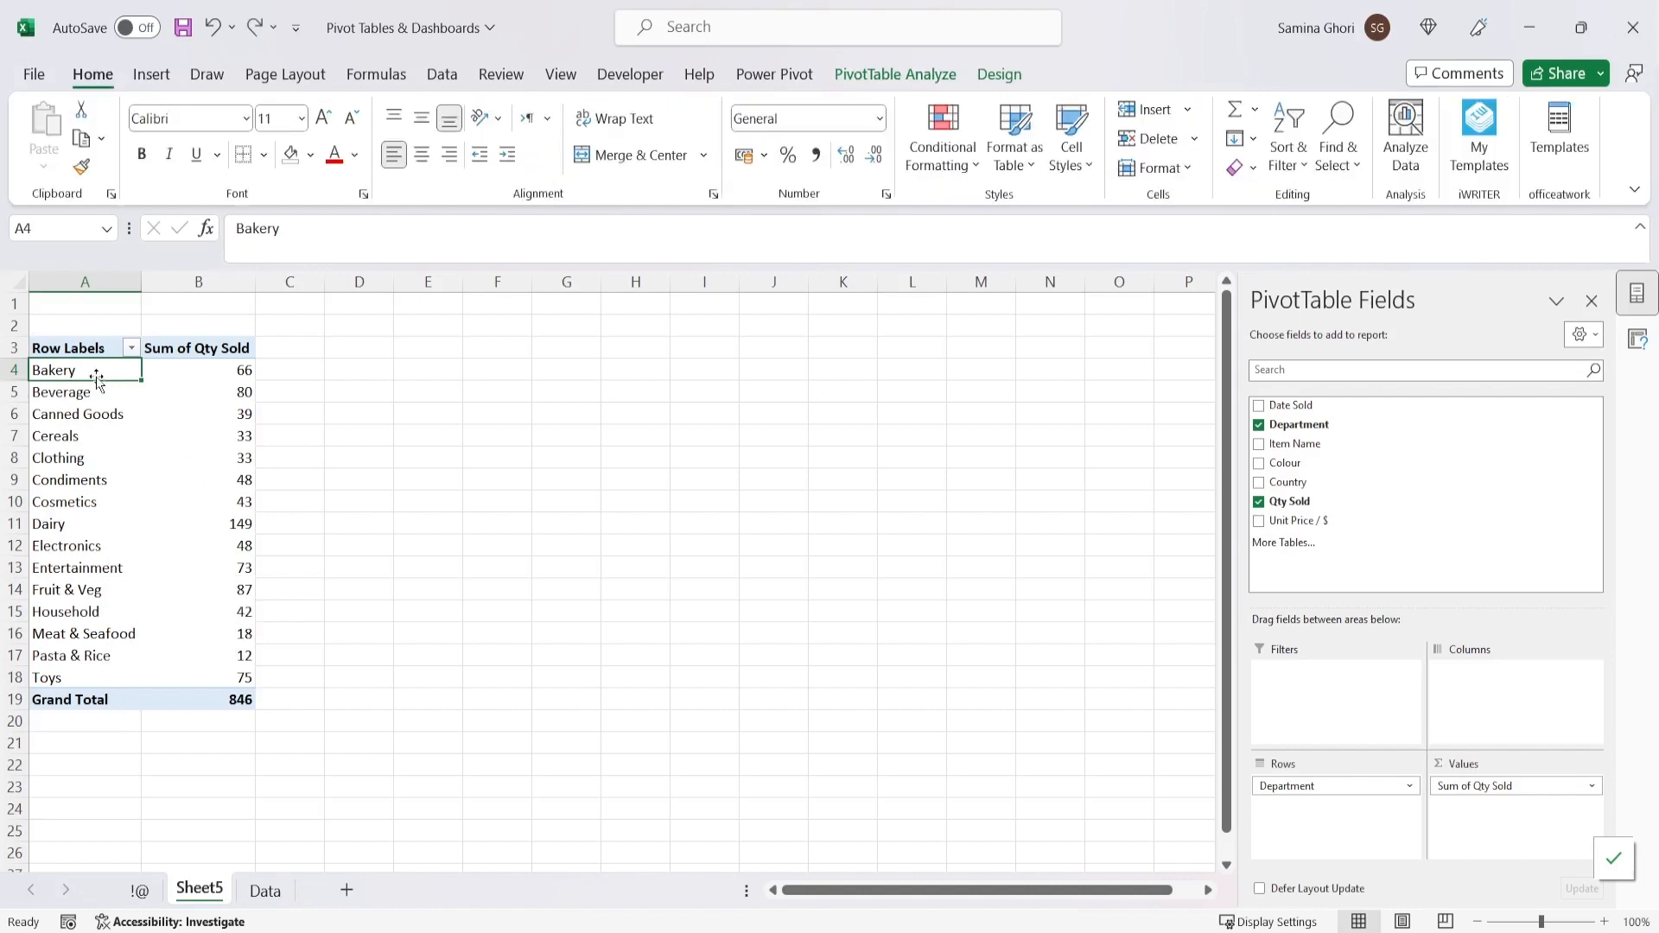
click(79, 440)
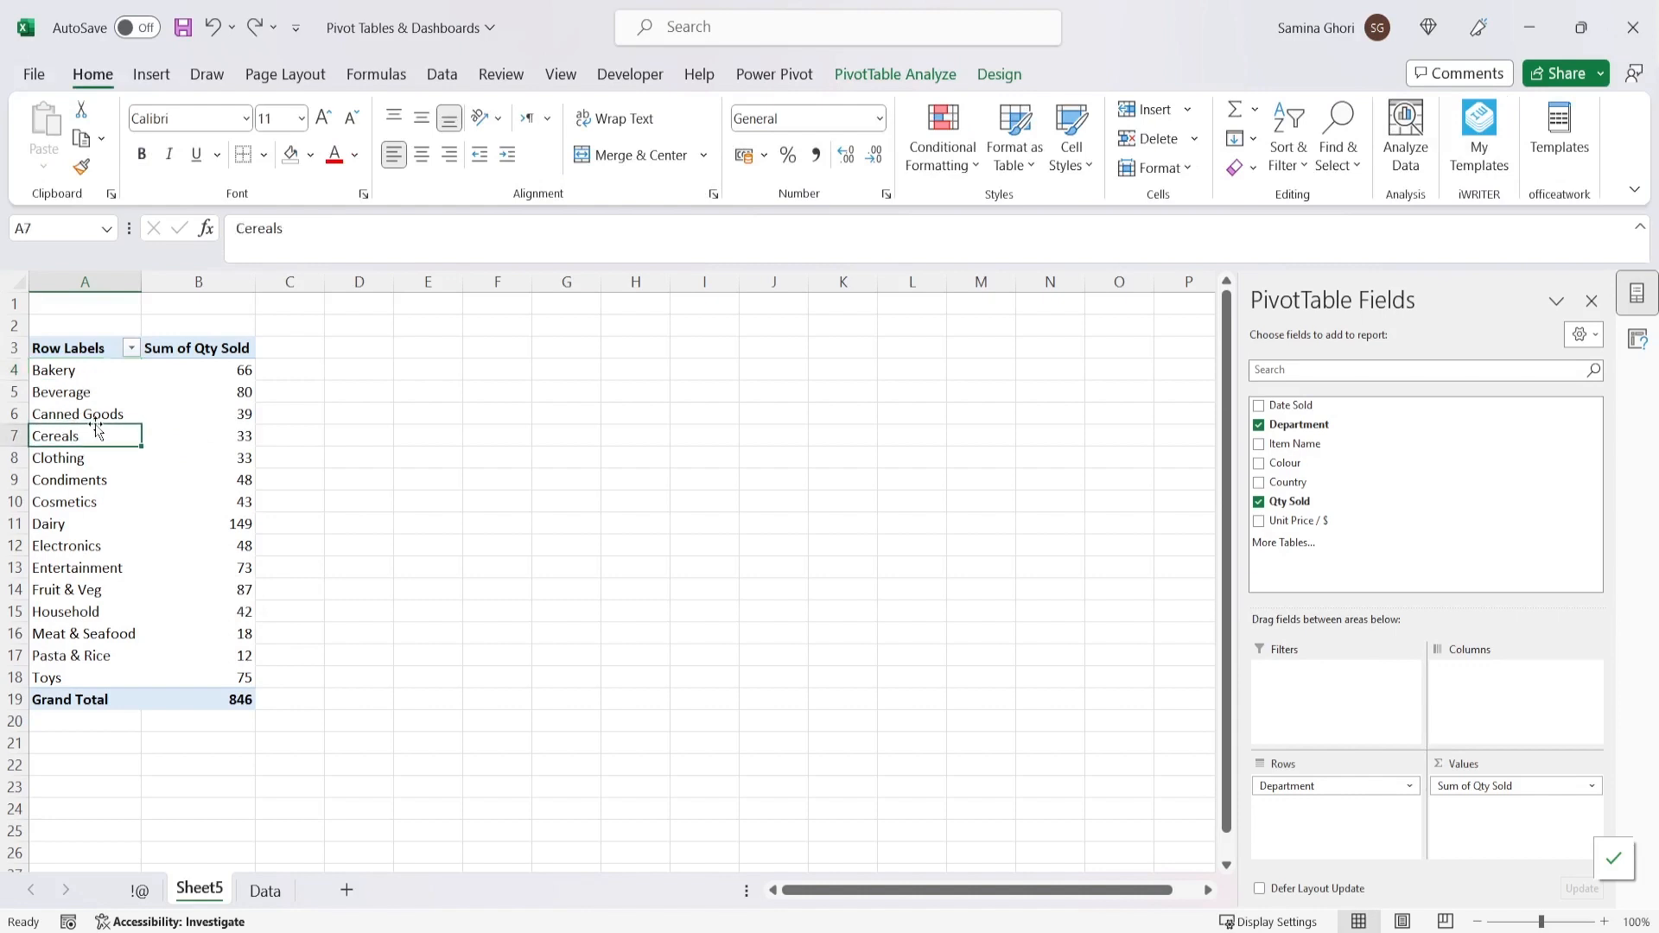
mouse_move(96, 430)
mouse_down()
mouse_move(101, 391)
mouse_move(99, 437)
mouse_up()
click(95, 462)
click(103, 481)
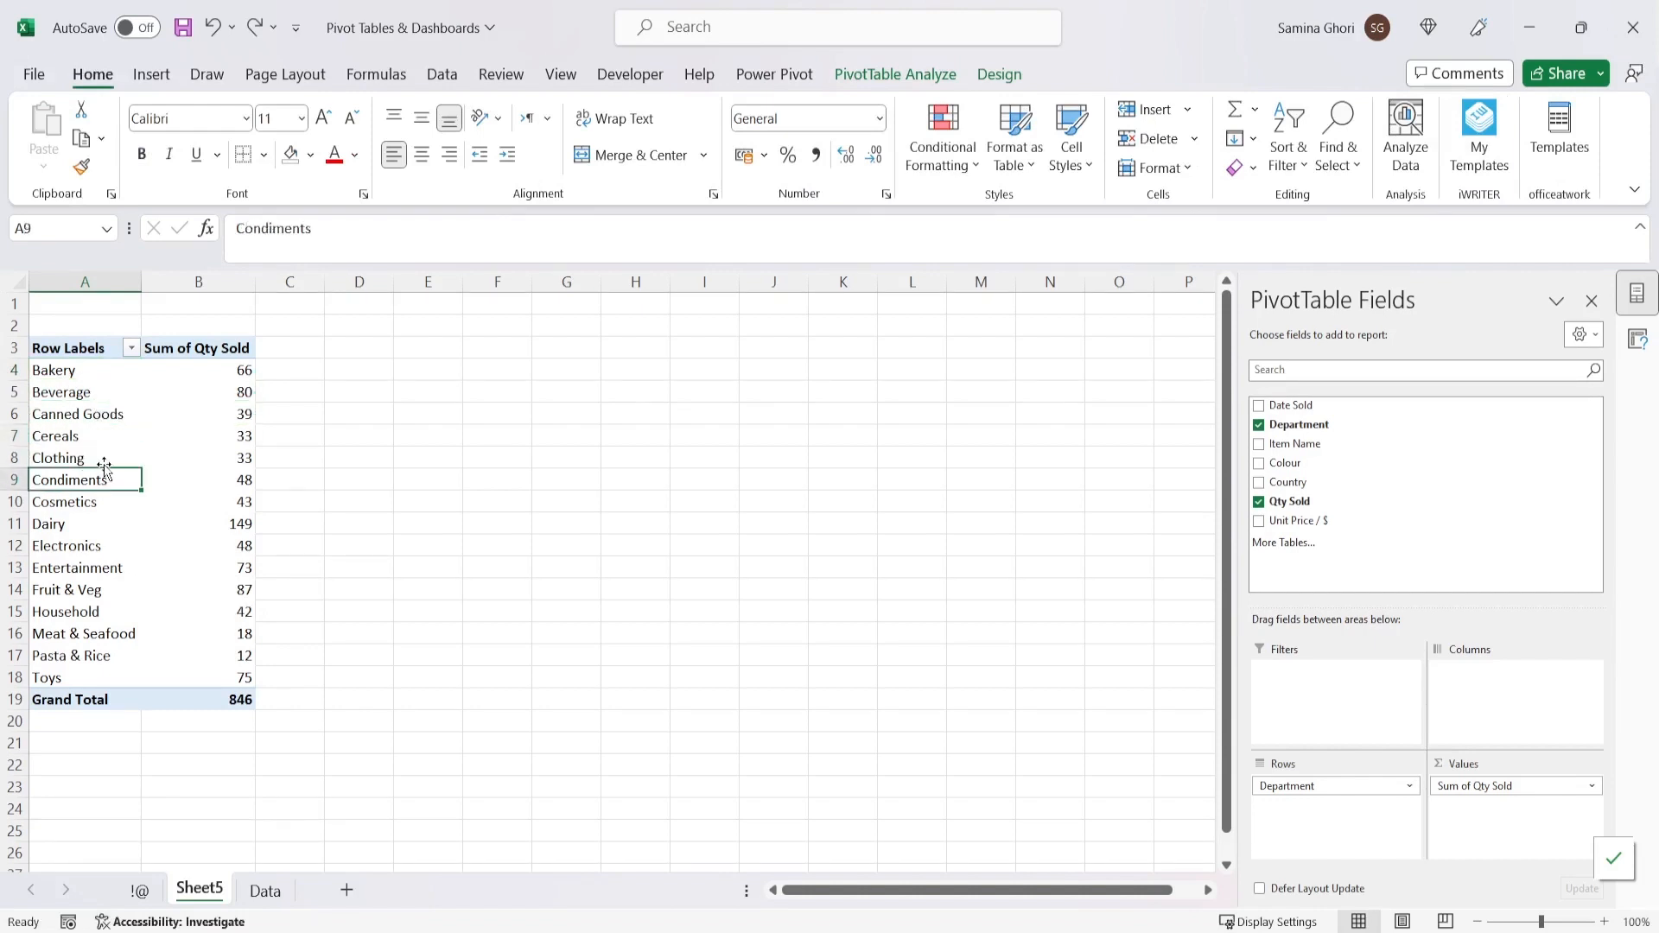
drag(106, 471, 100, 445)
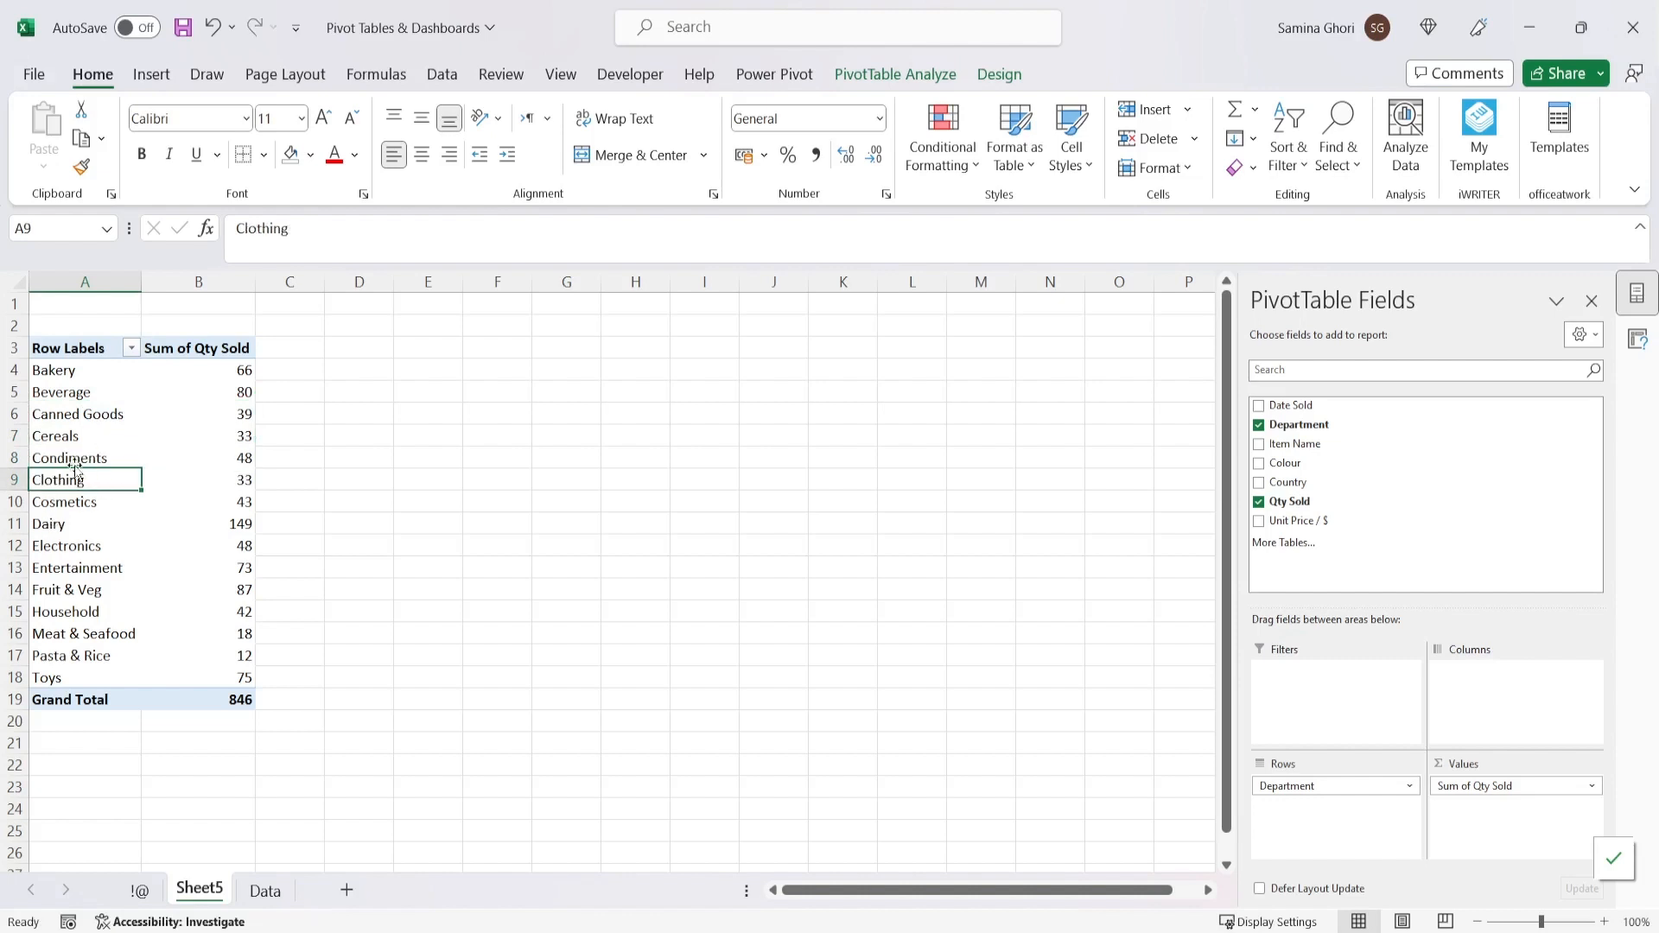
- Enter Dairy in cell A9 so that the Dairy row moves above Clothing
click(51, 479)
click(93, 480)
text(Dairy)
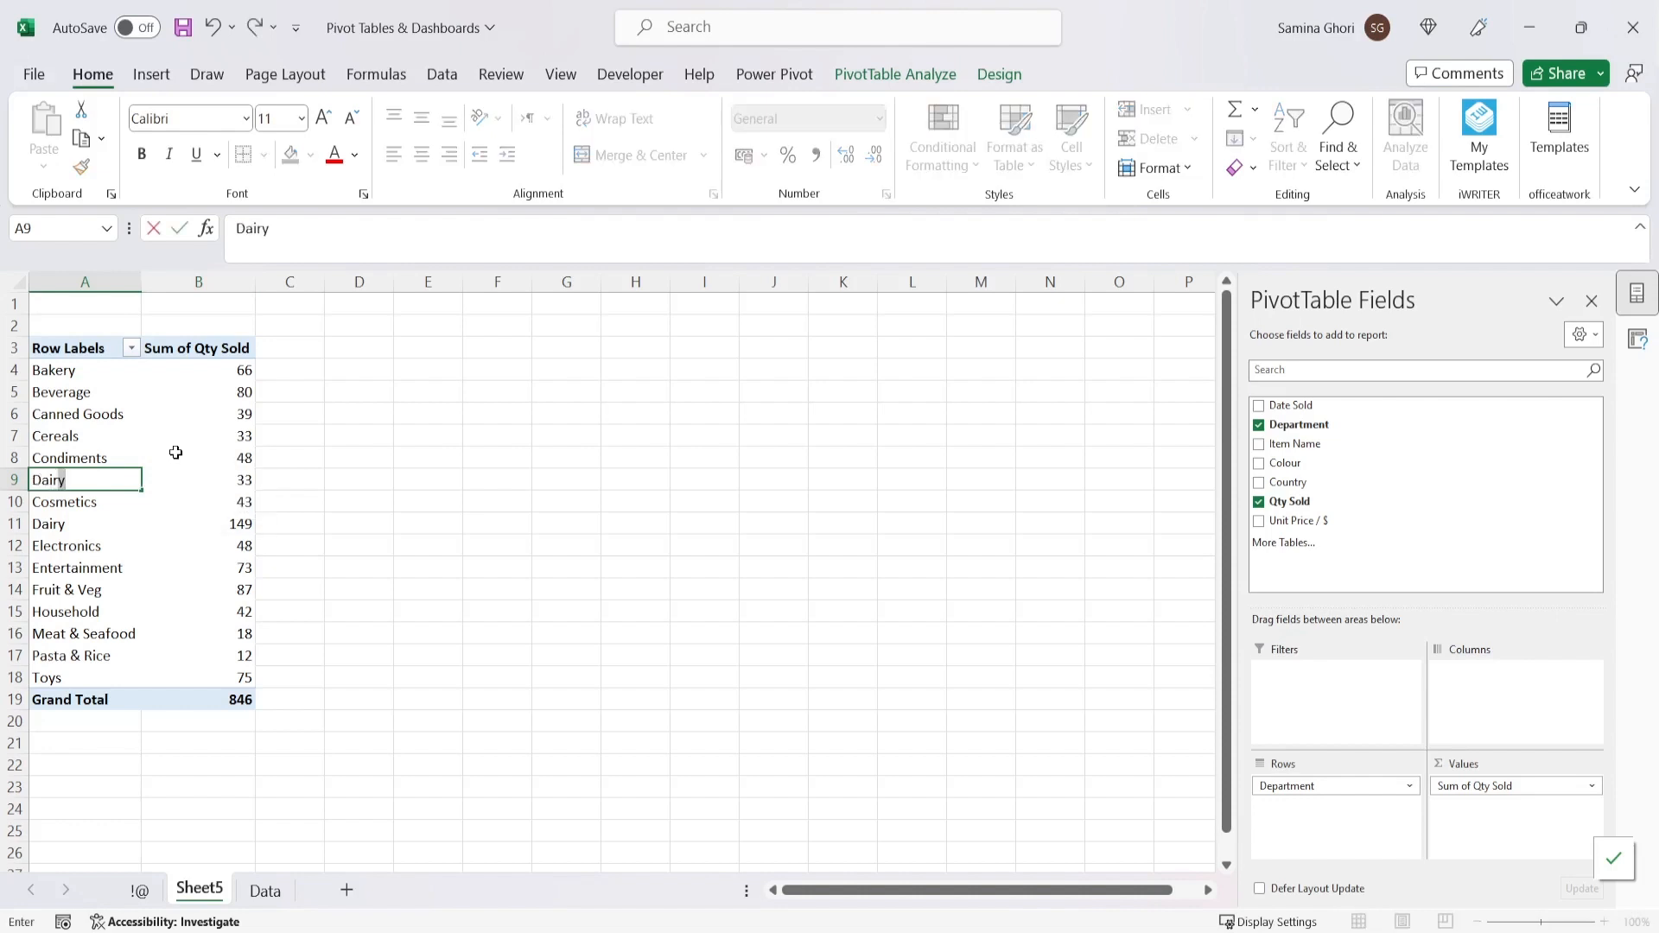
key(Return)
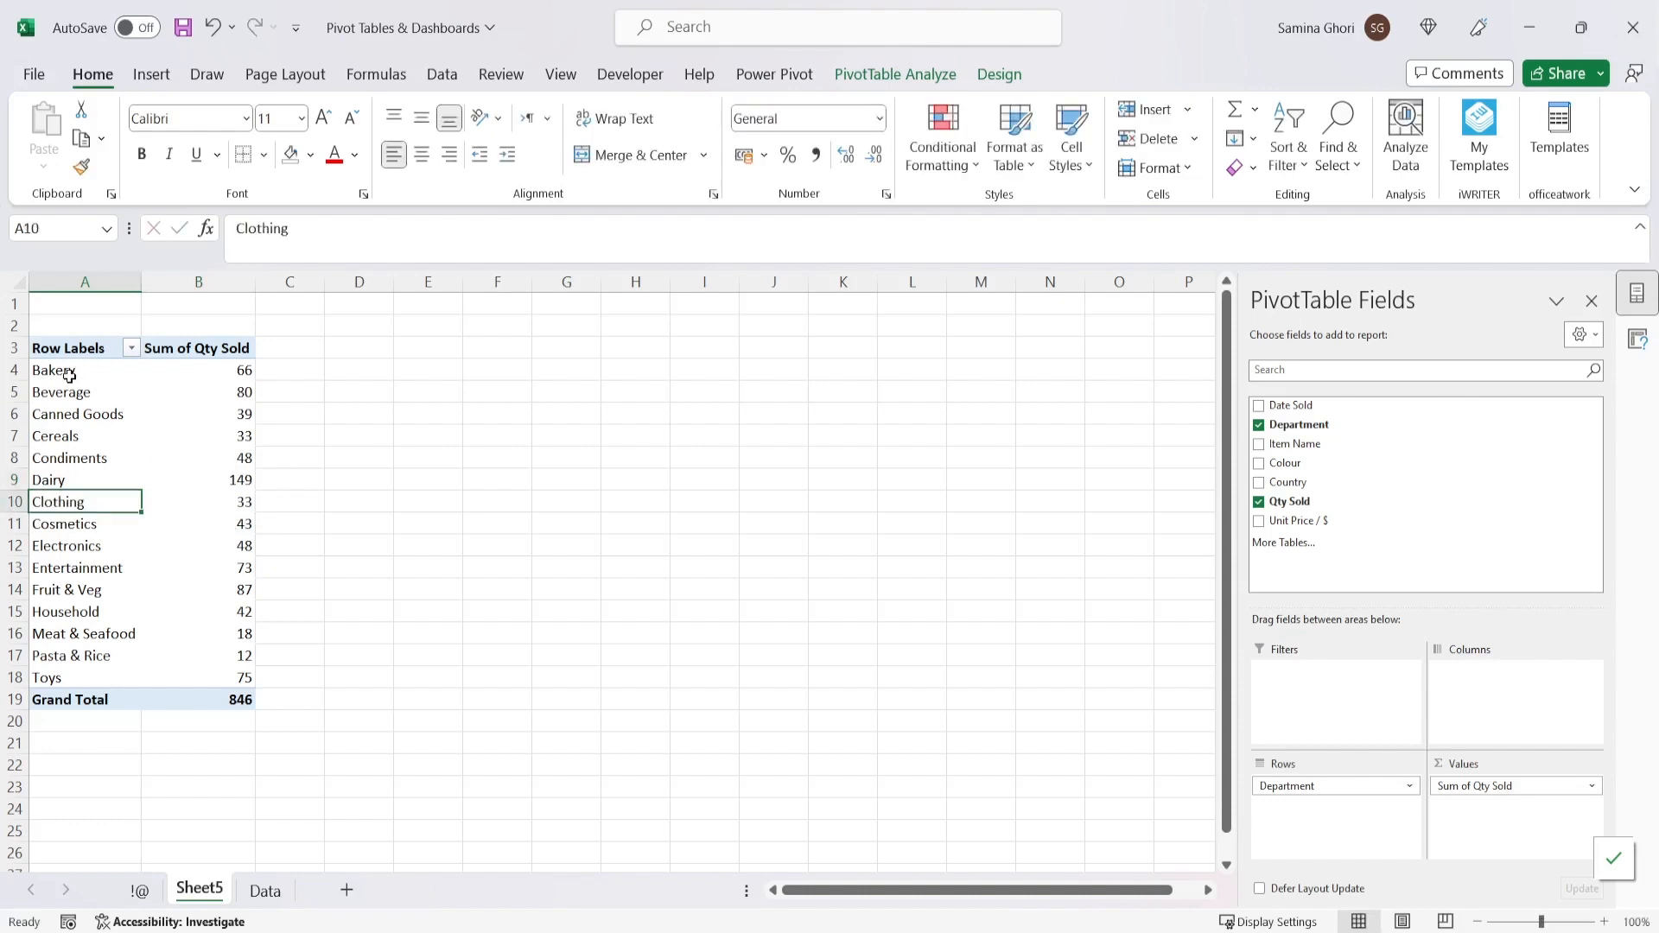
- Group the Bakery, Beverage, Canned Goods, Cereals, Condiments, Dairy, Fruit & Veg, Meat & Seafood and Pasta & Rice departments together
drag(69, 373, 55, 477)
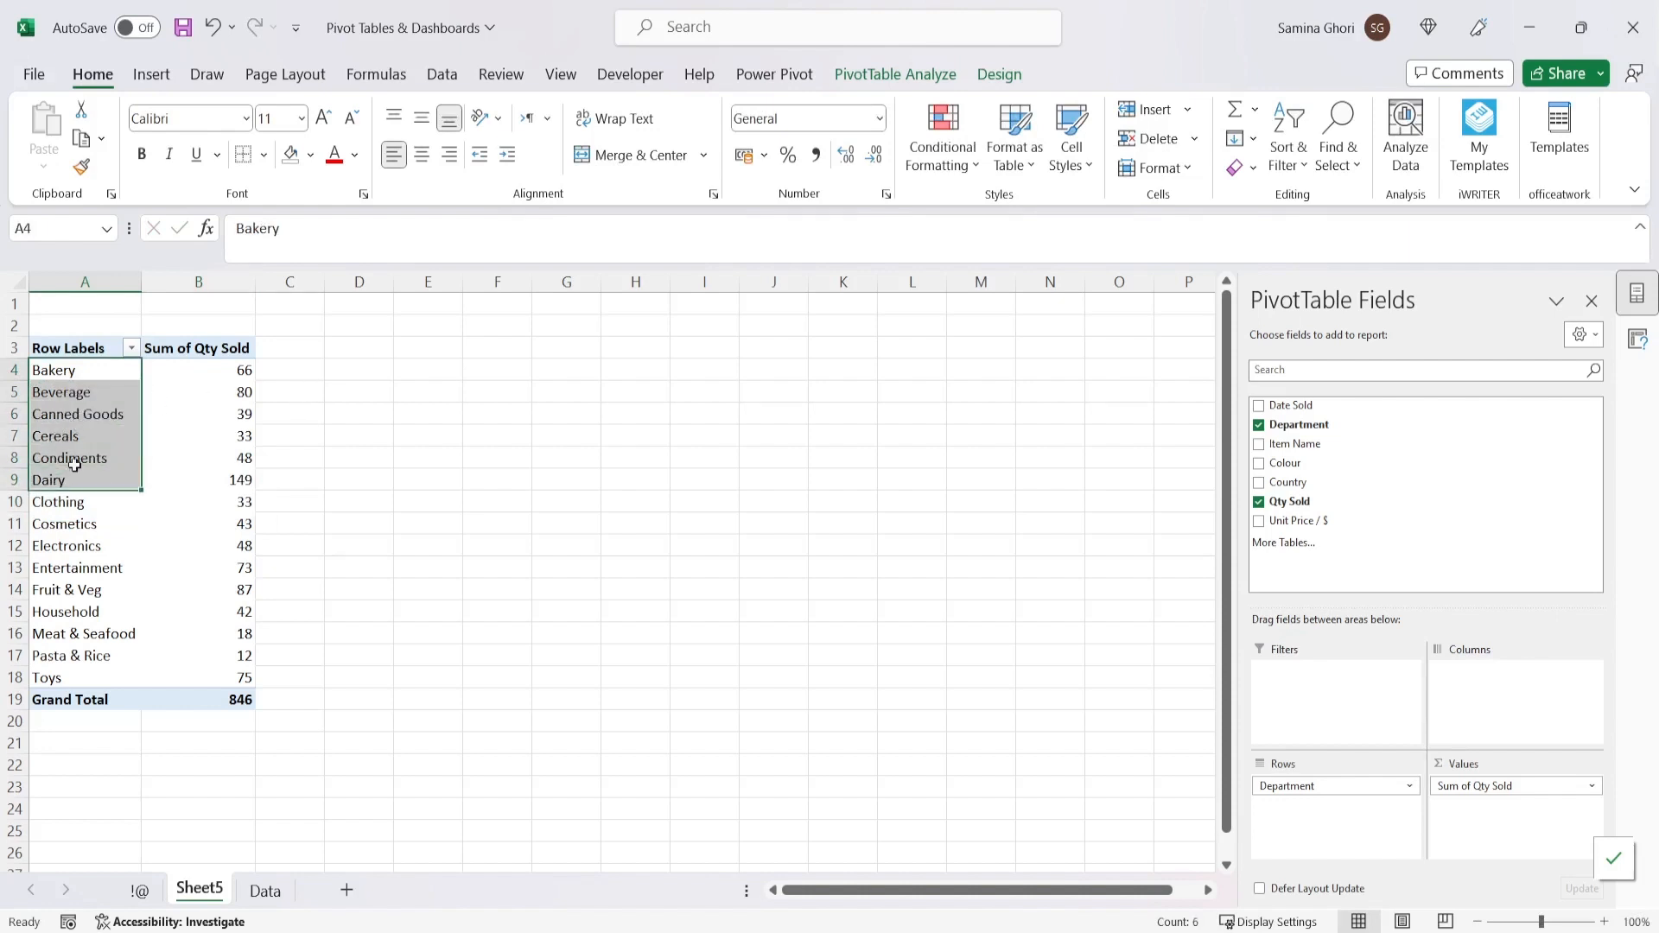
ctrl+click(78, 591)
click(49, 633)
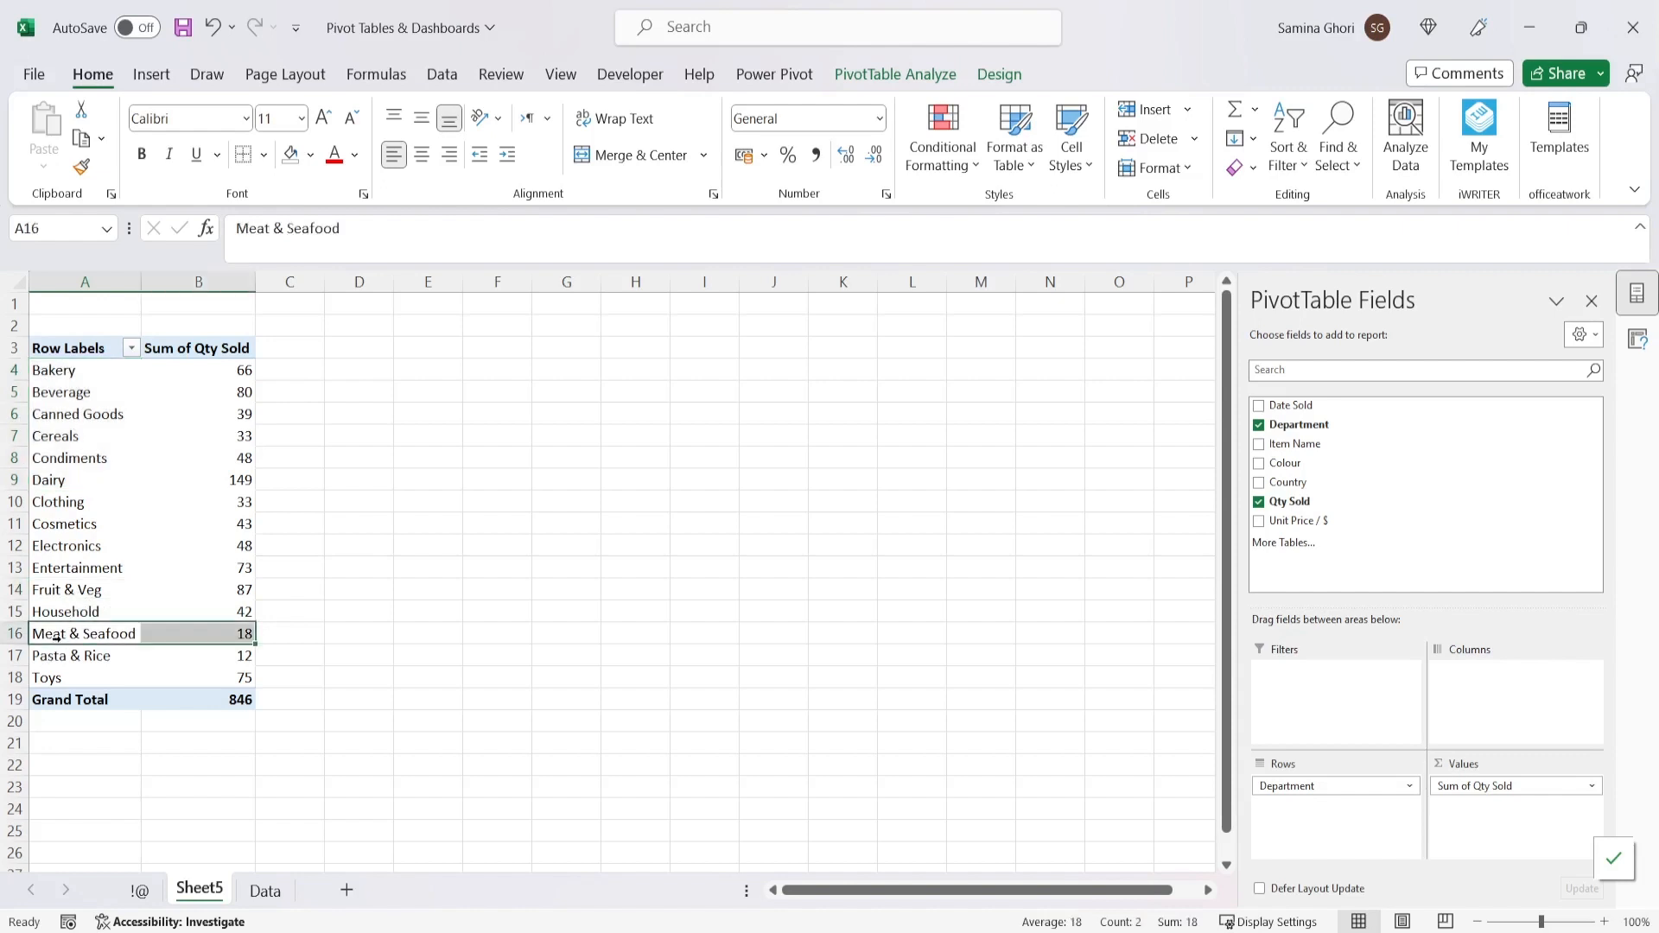
ctrl+click(77, 590)
drag(67, 393, 68, 505)
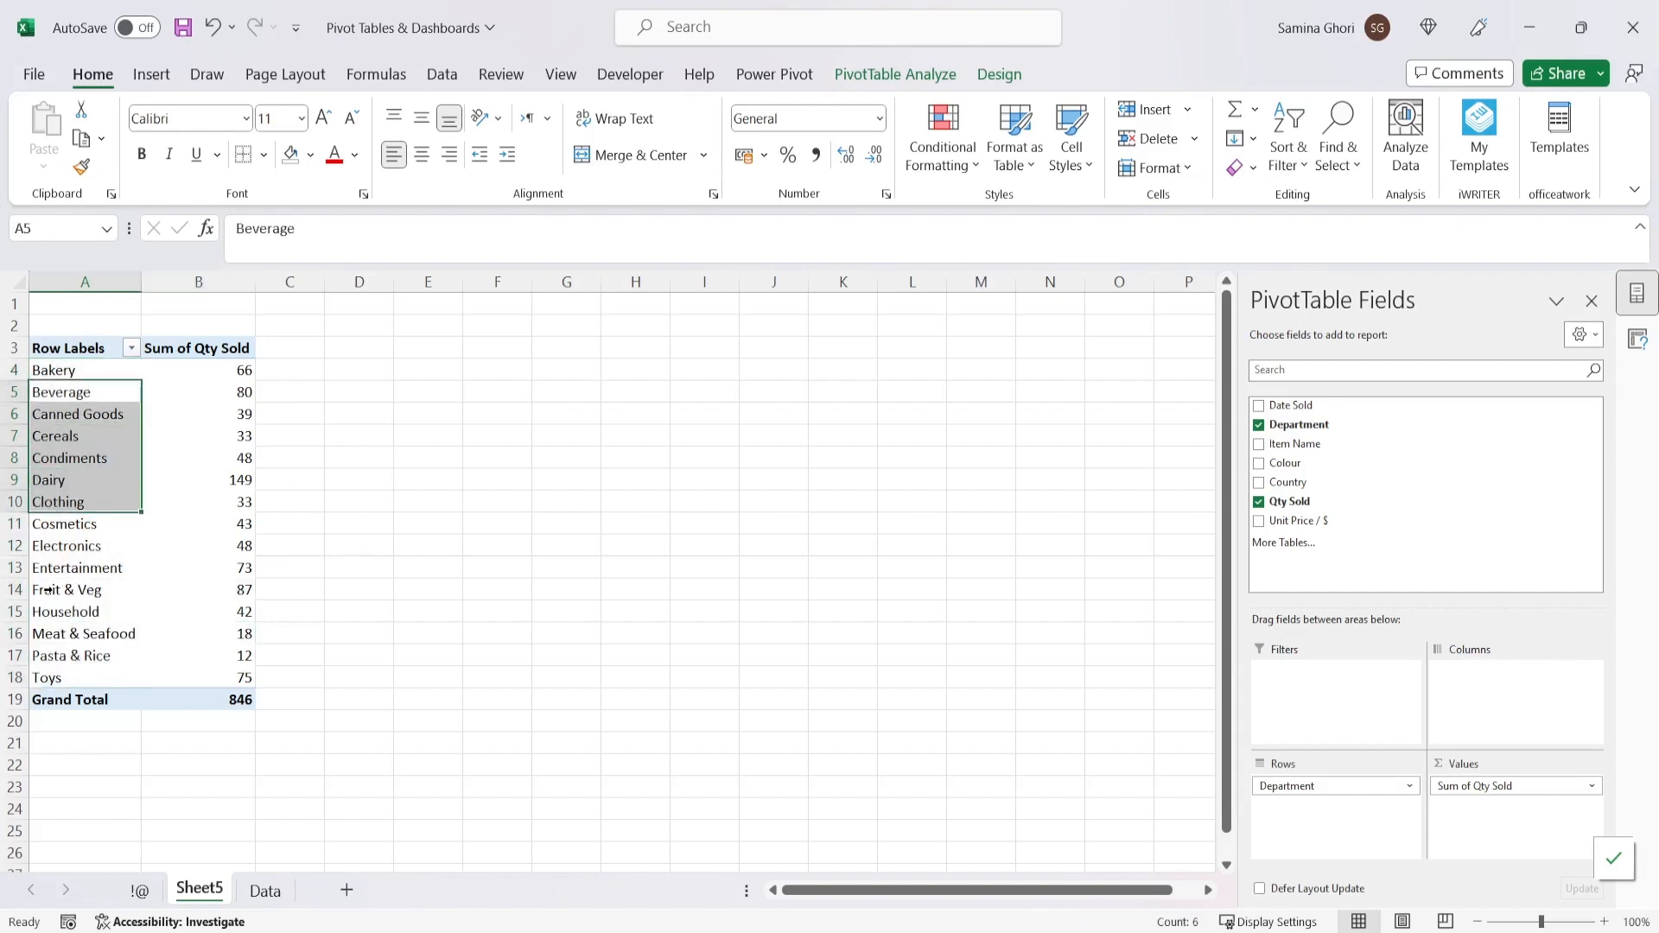
ctrl+click(80, 592)
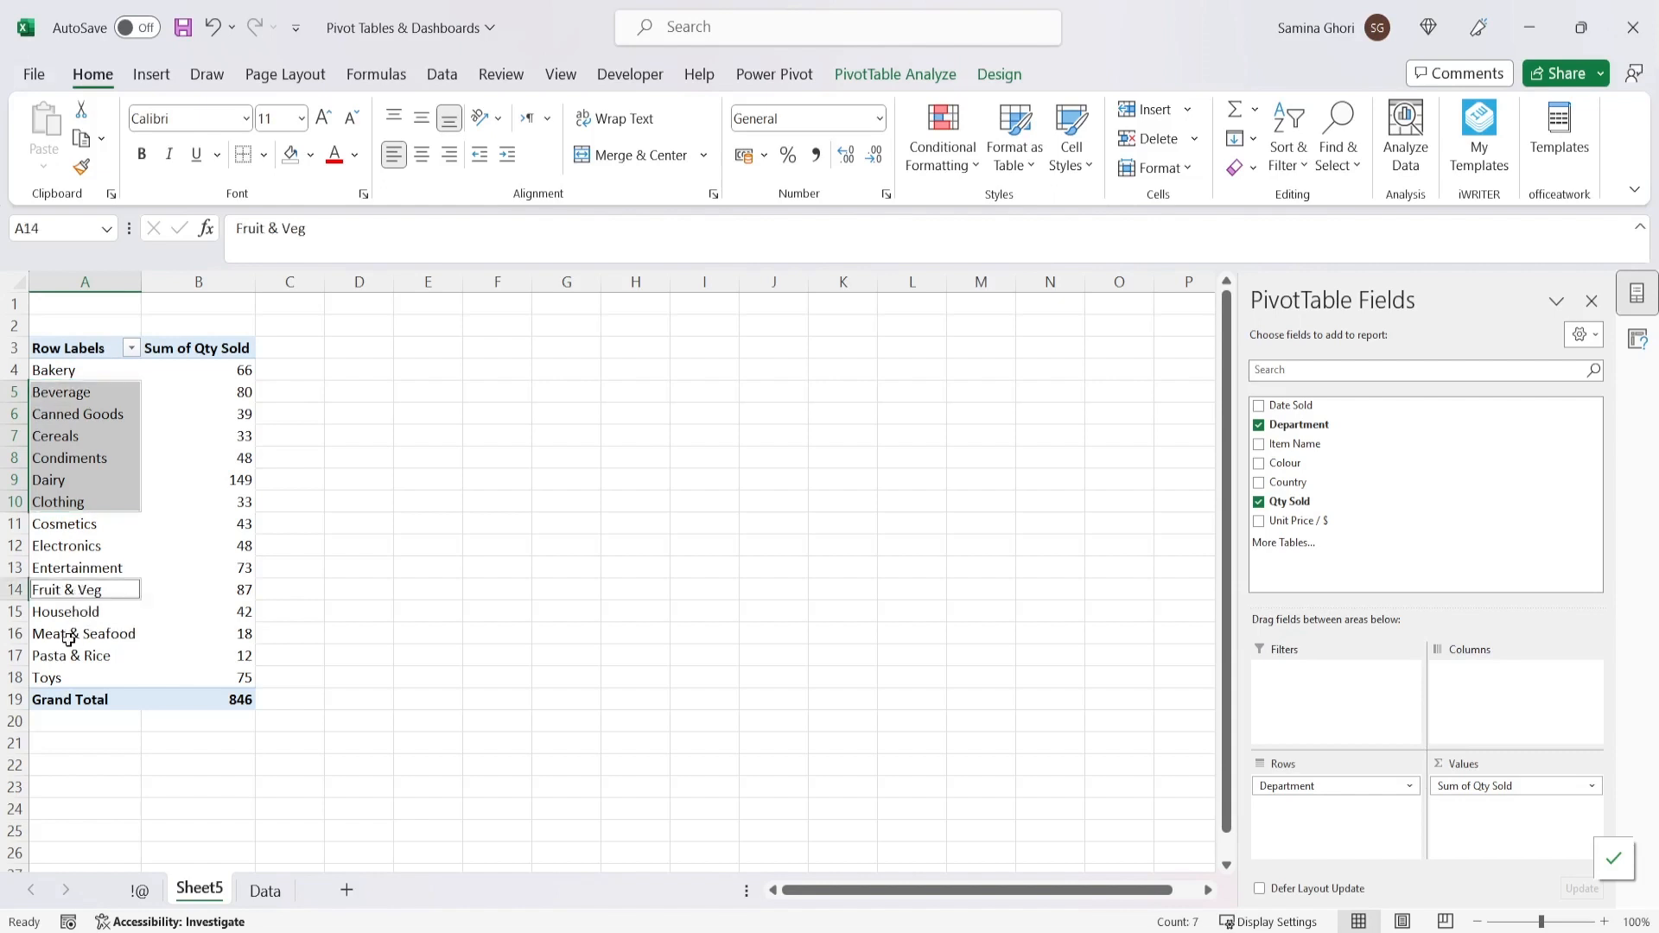
ctrl+click(67, 635)
click(71, 657)
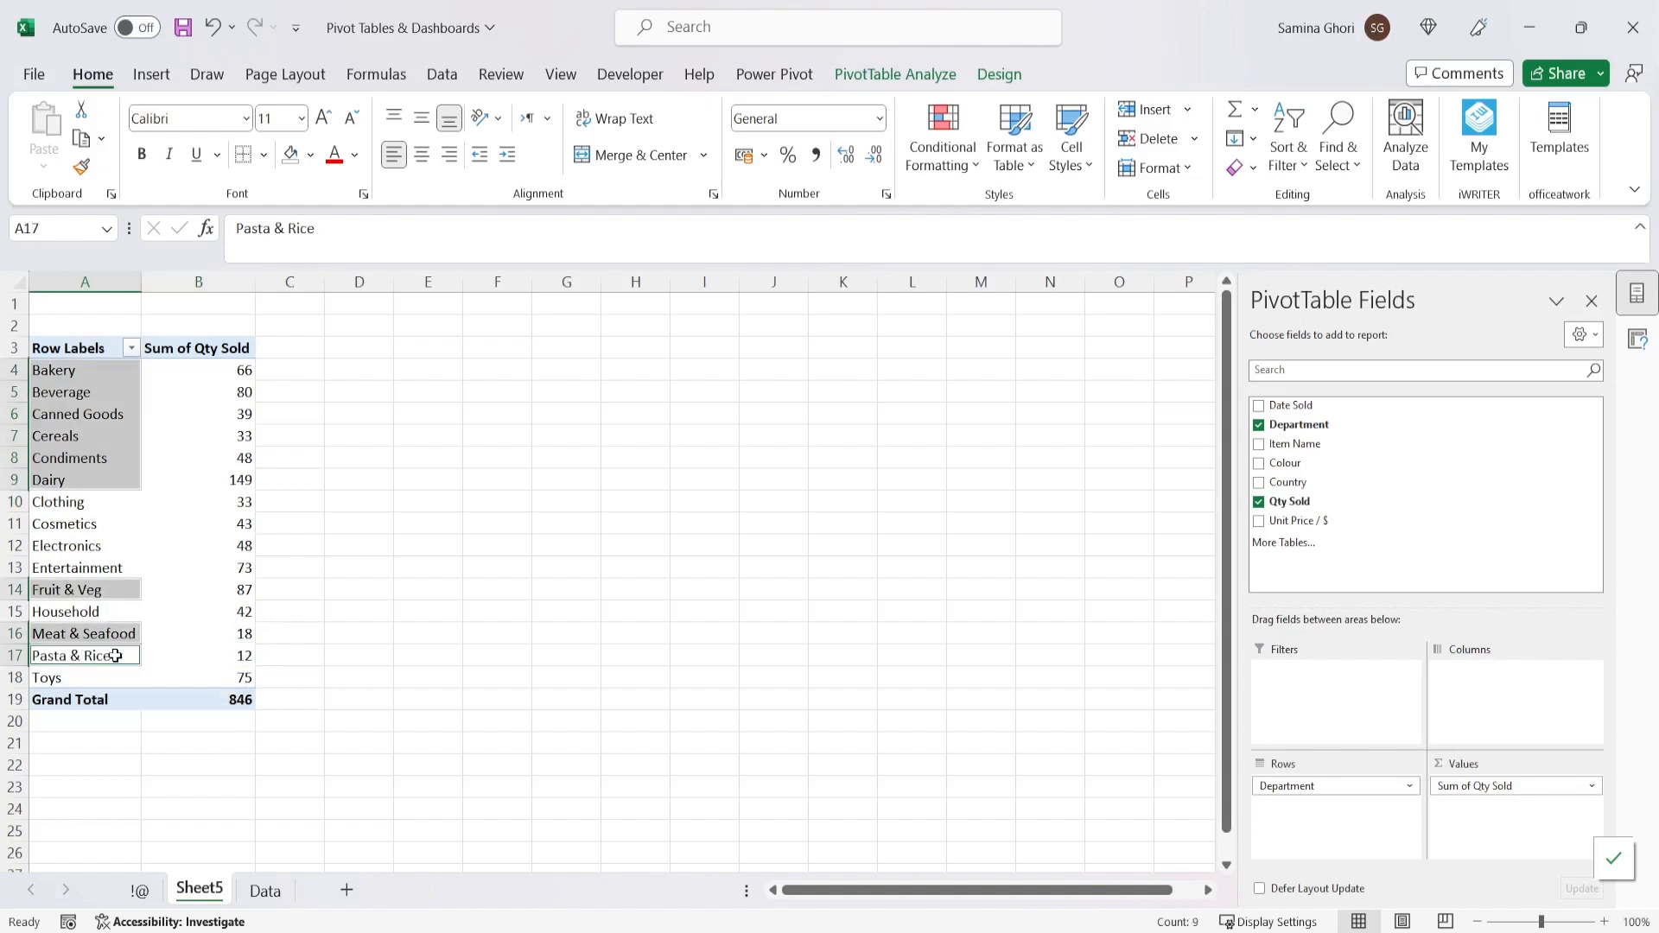
right_click(111, 636)
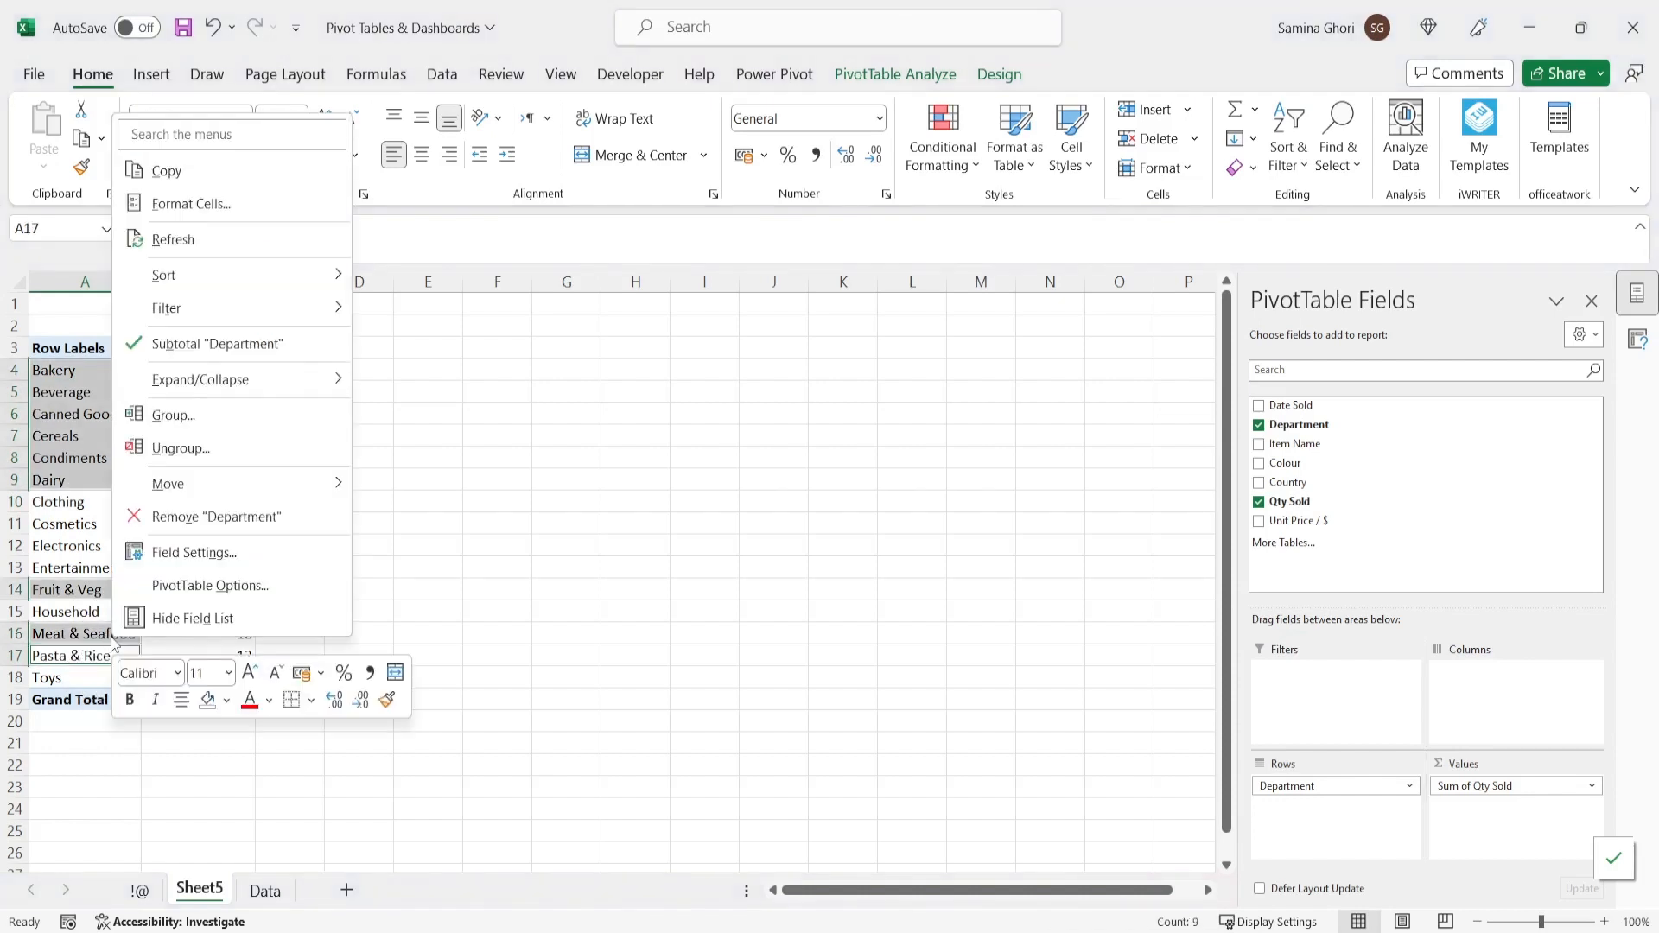
click(172, 416)
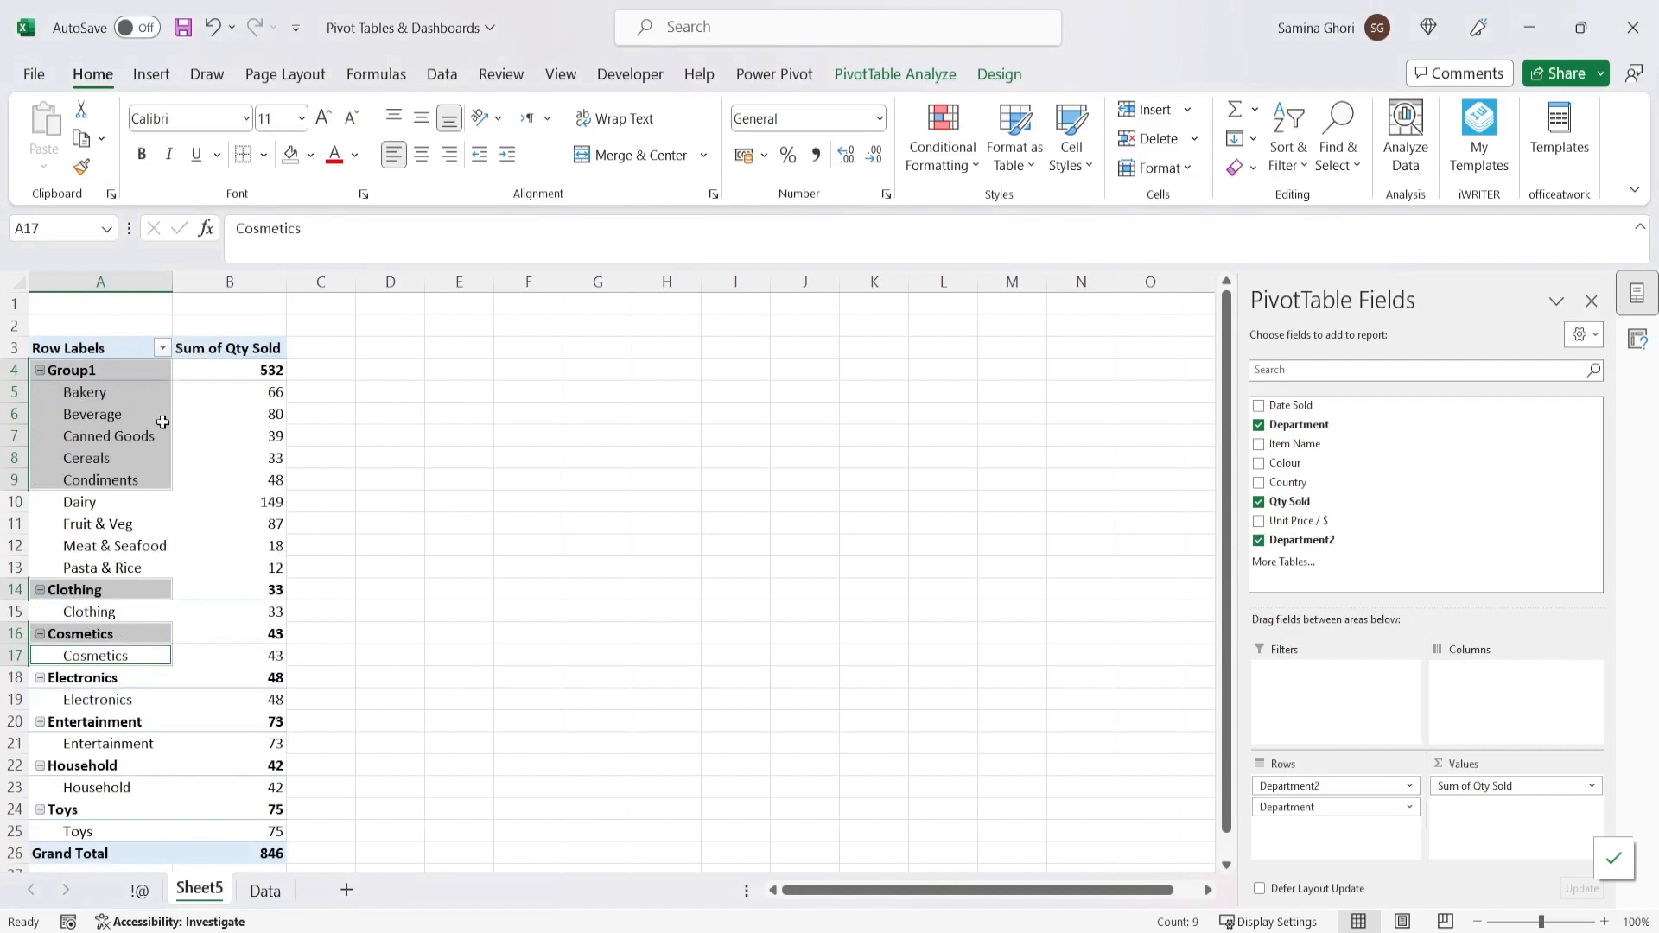
- Rename the new department group in cell A4 as Food
click(107, 373)
text(Food)
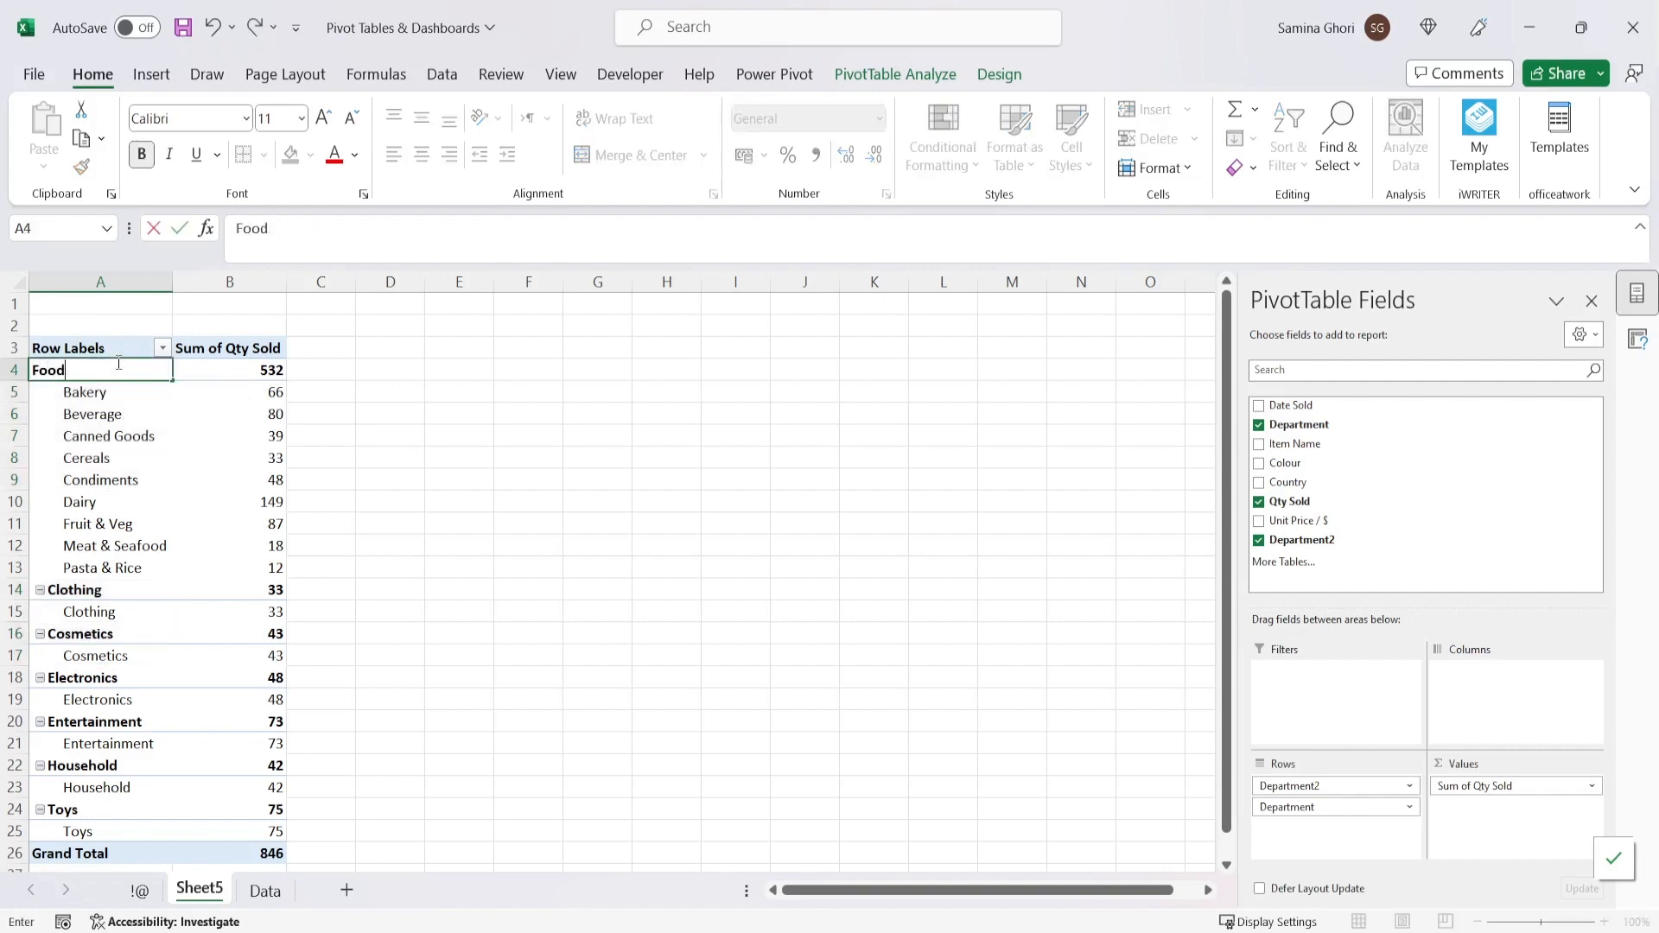
key(Return)
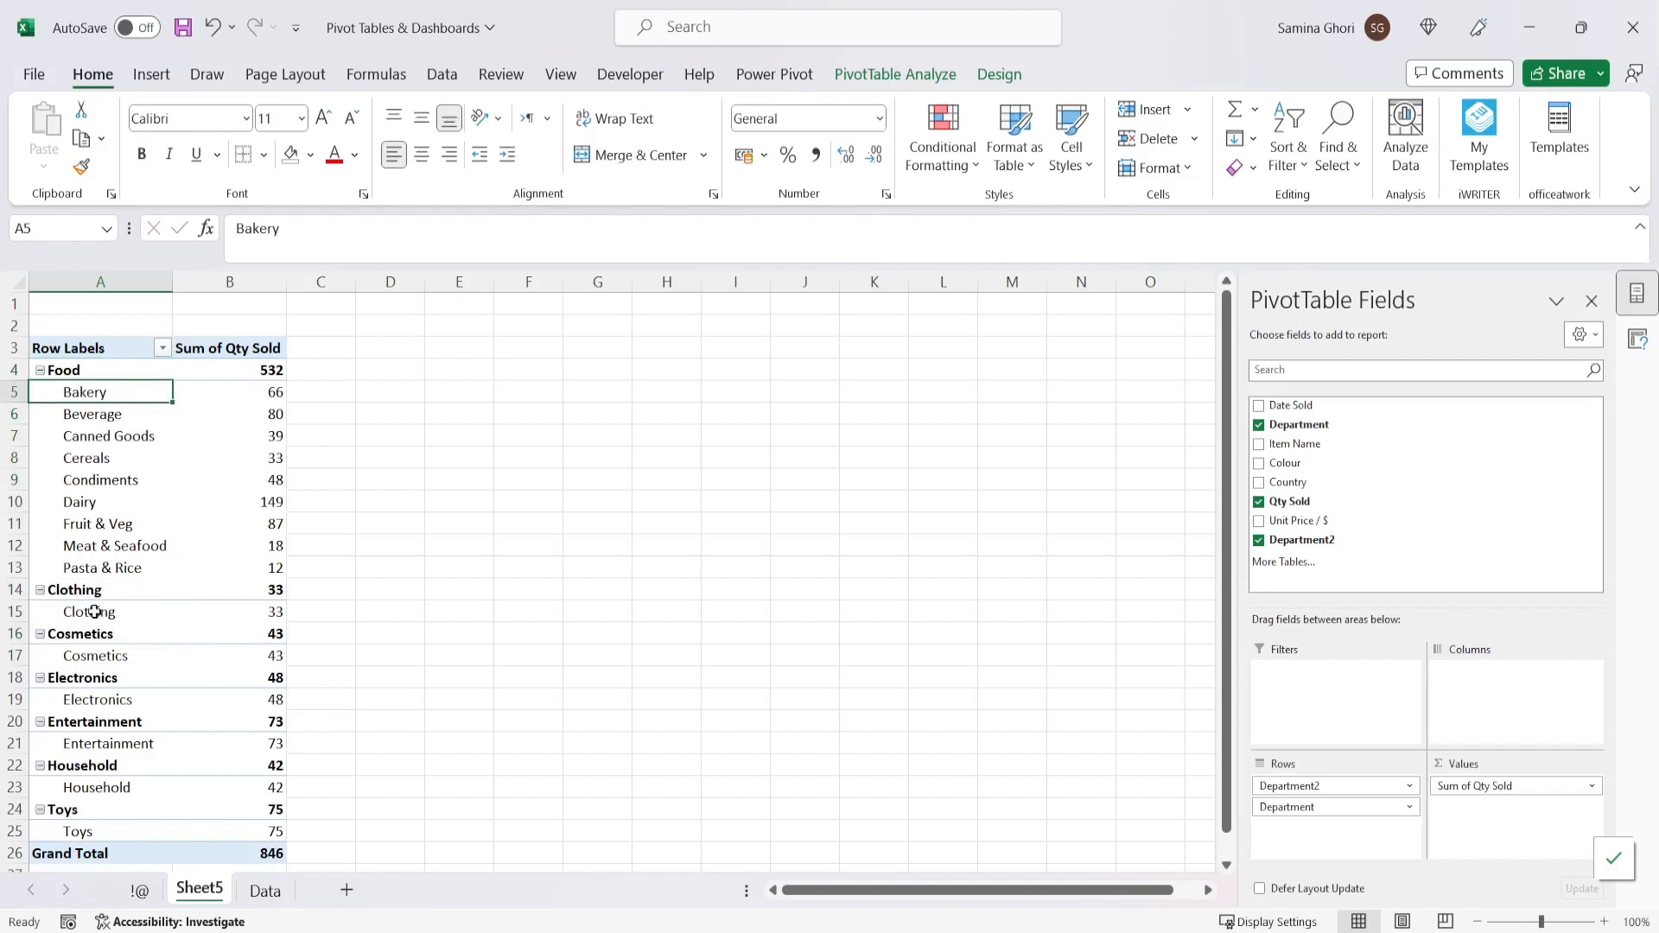
- Group the remaining departments from Clothing to Toys into a second group
drag(90, 591, 105, 818)
right_click(128, 679)
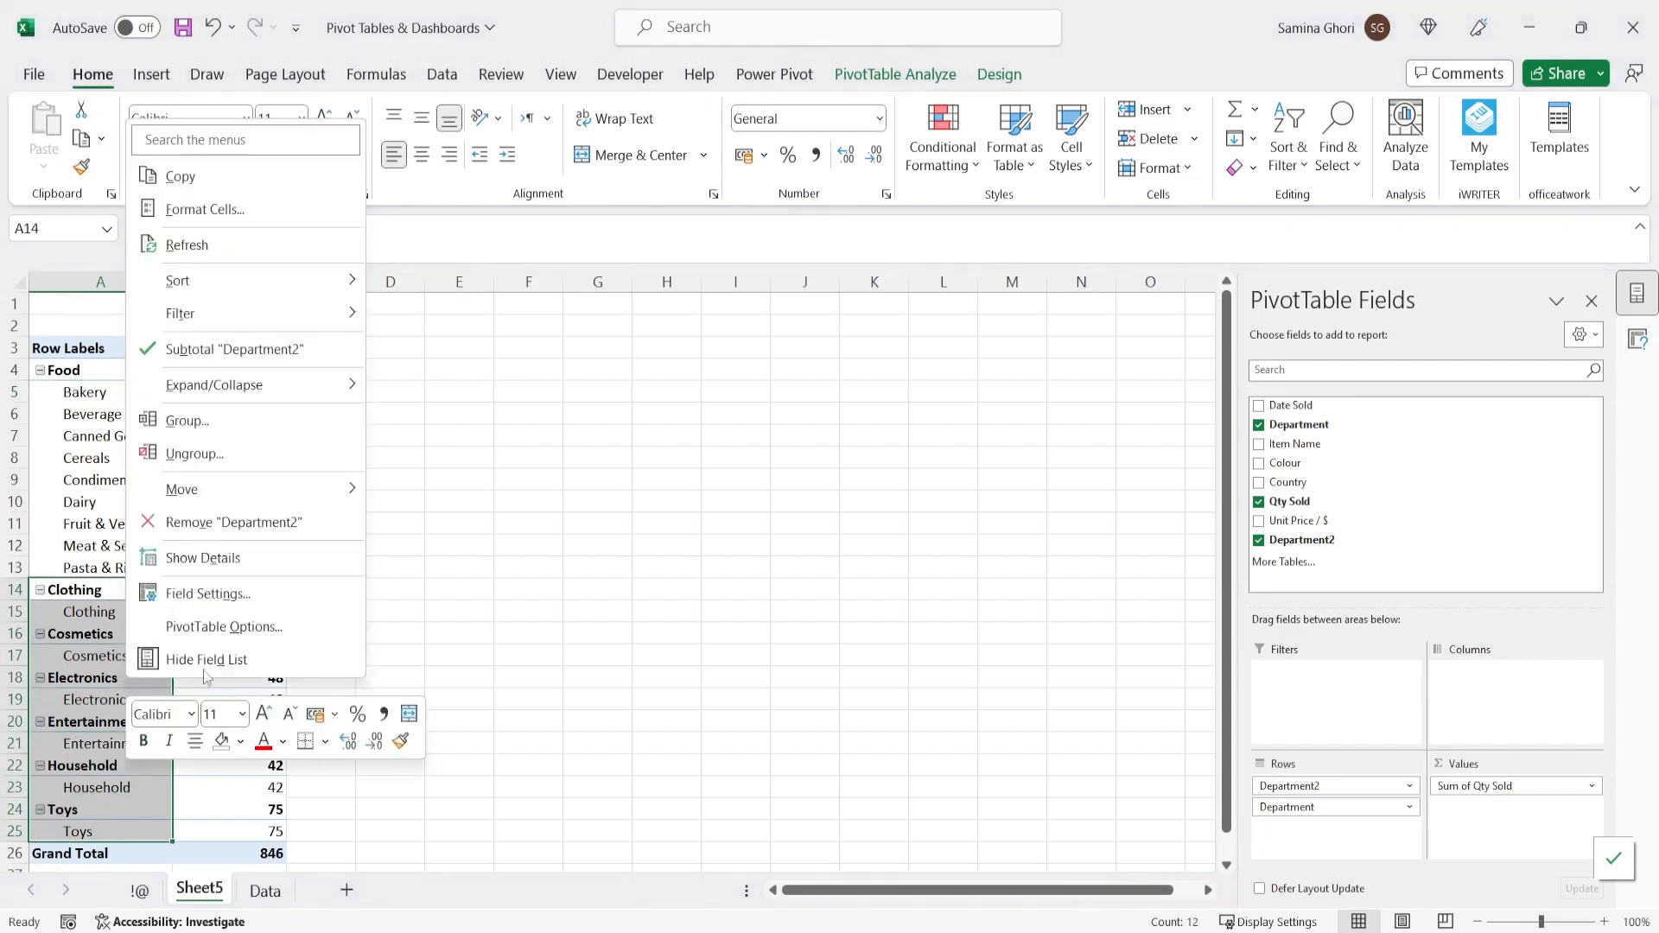
click(186, 420)
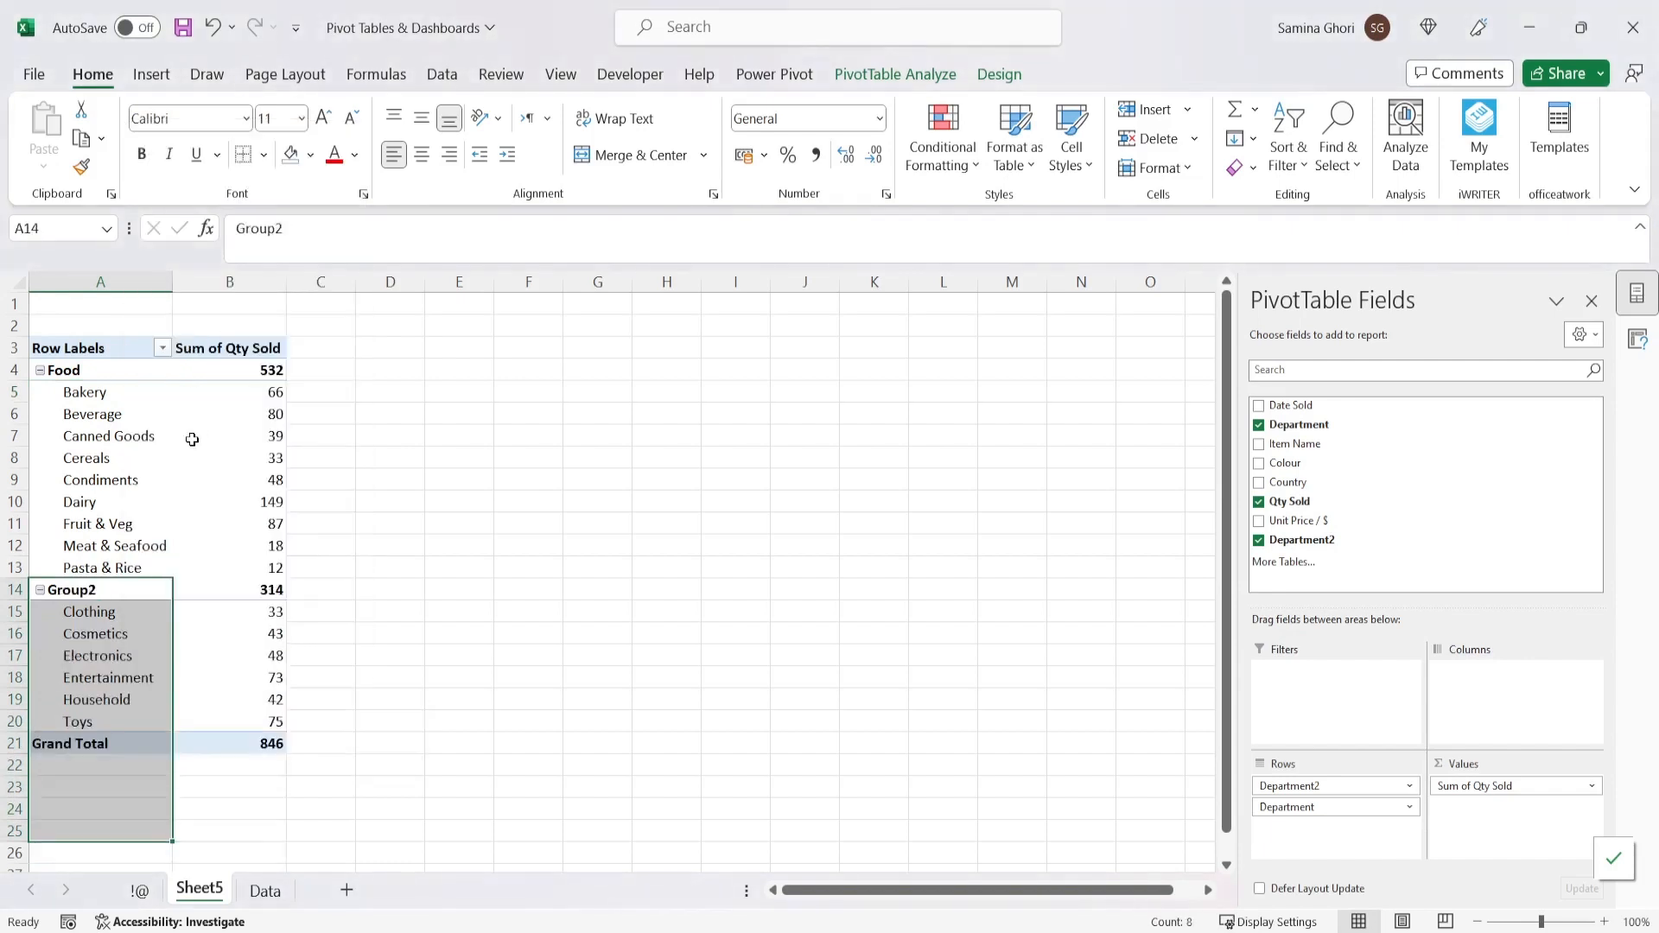
- Rename the second department group in cell A14 as Non Food
click(97, 588)
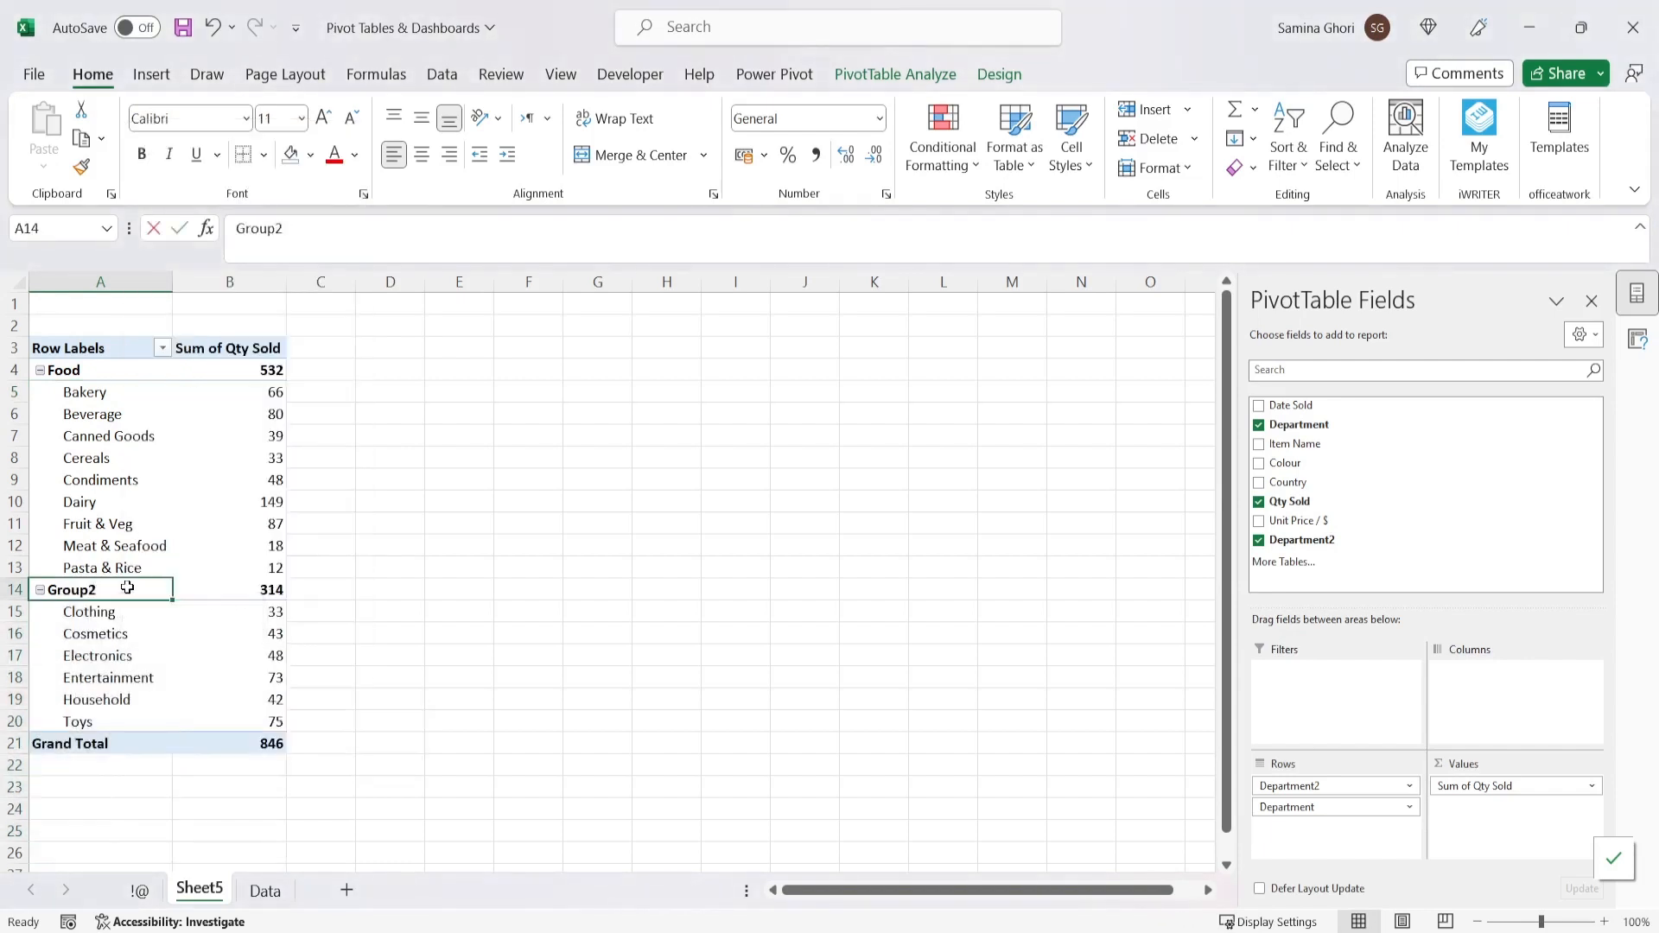
text(Non Food)
key(Return)
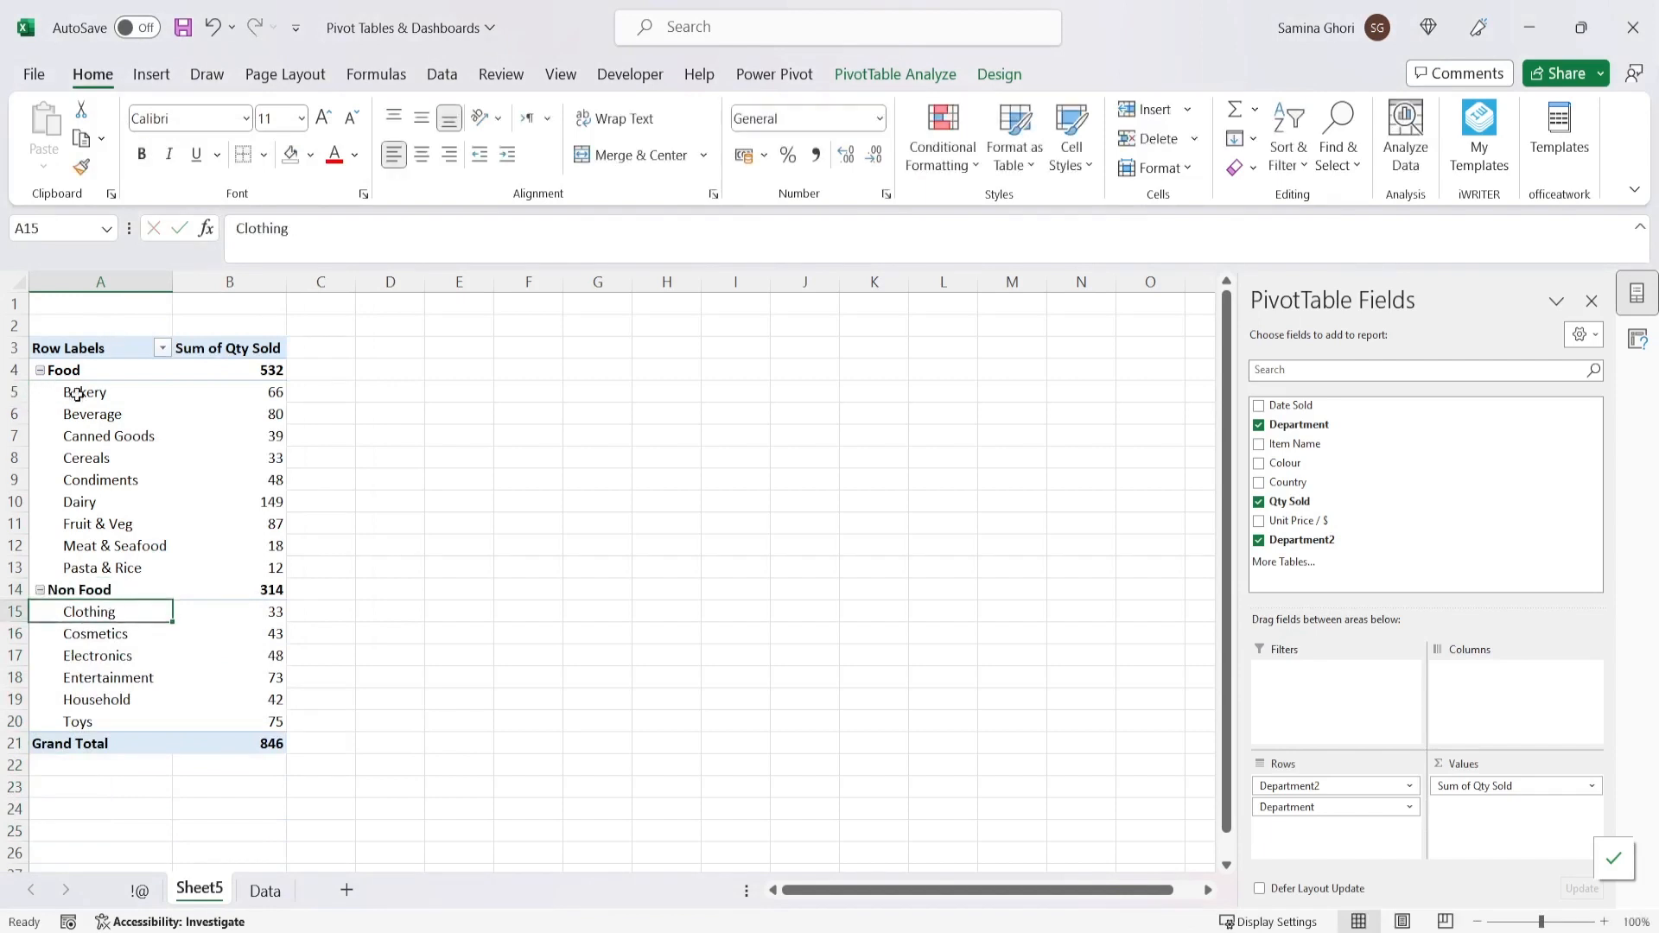
click(95, 458)
right_click(104, 413)
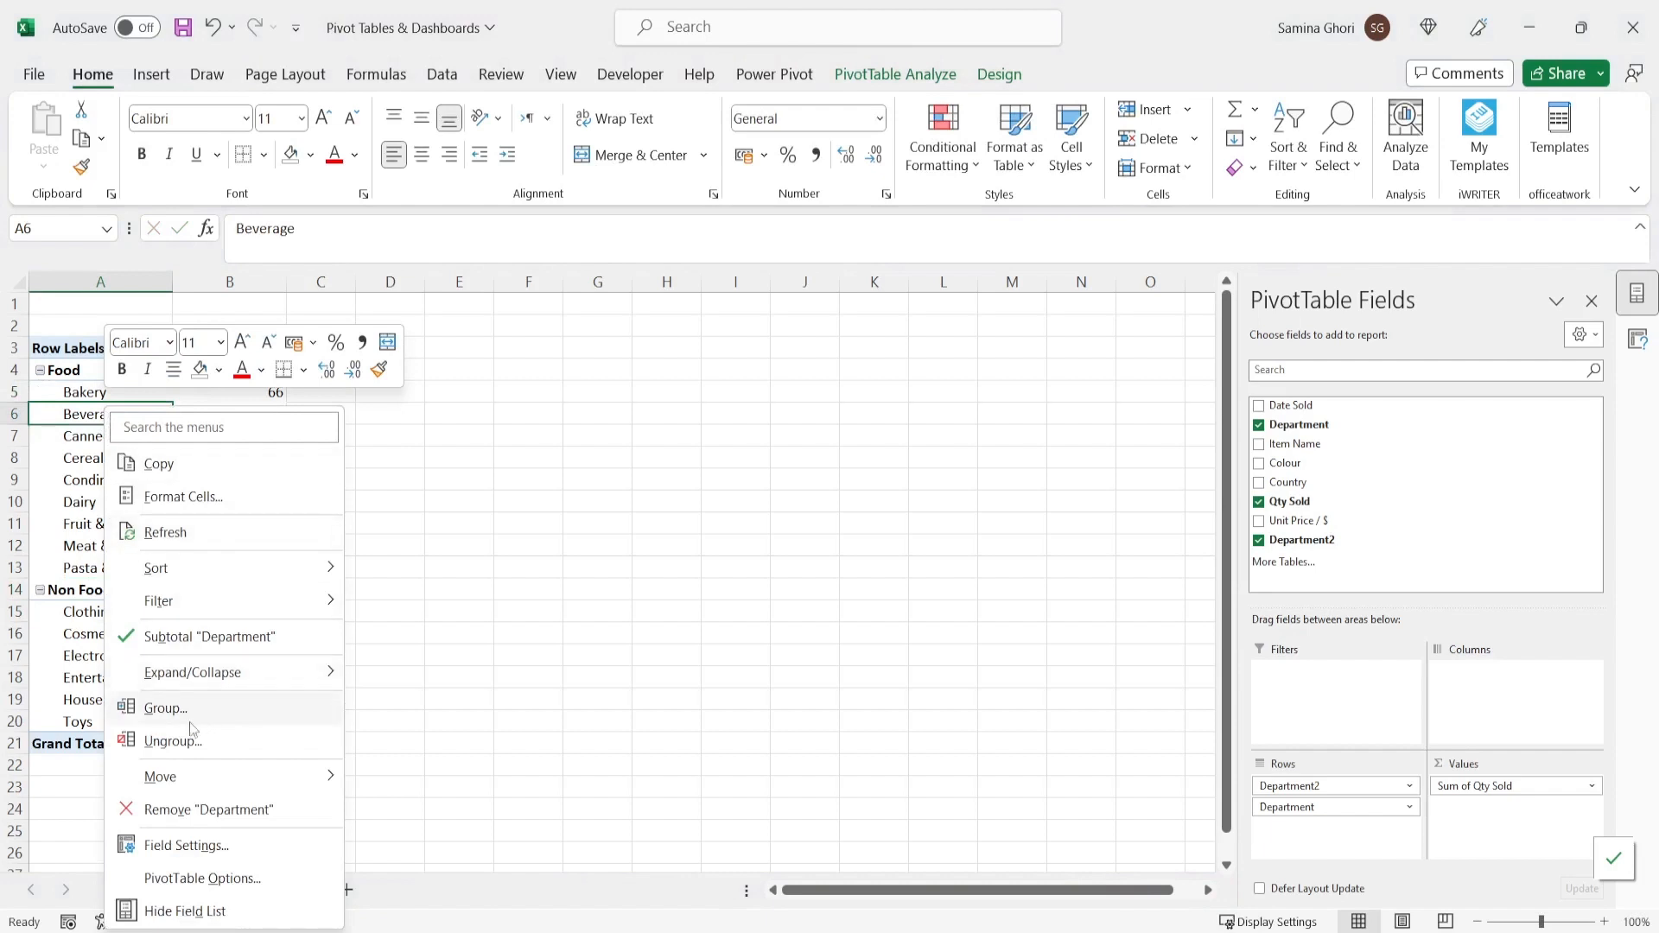
key(Escape)
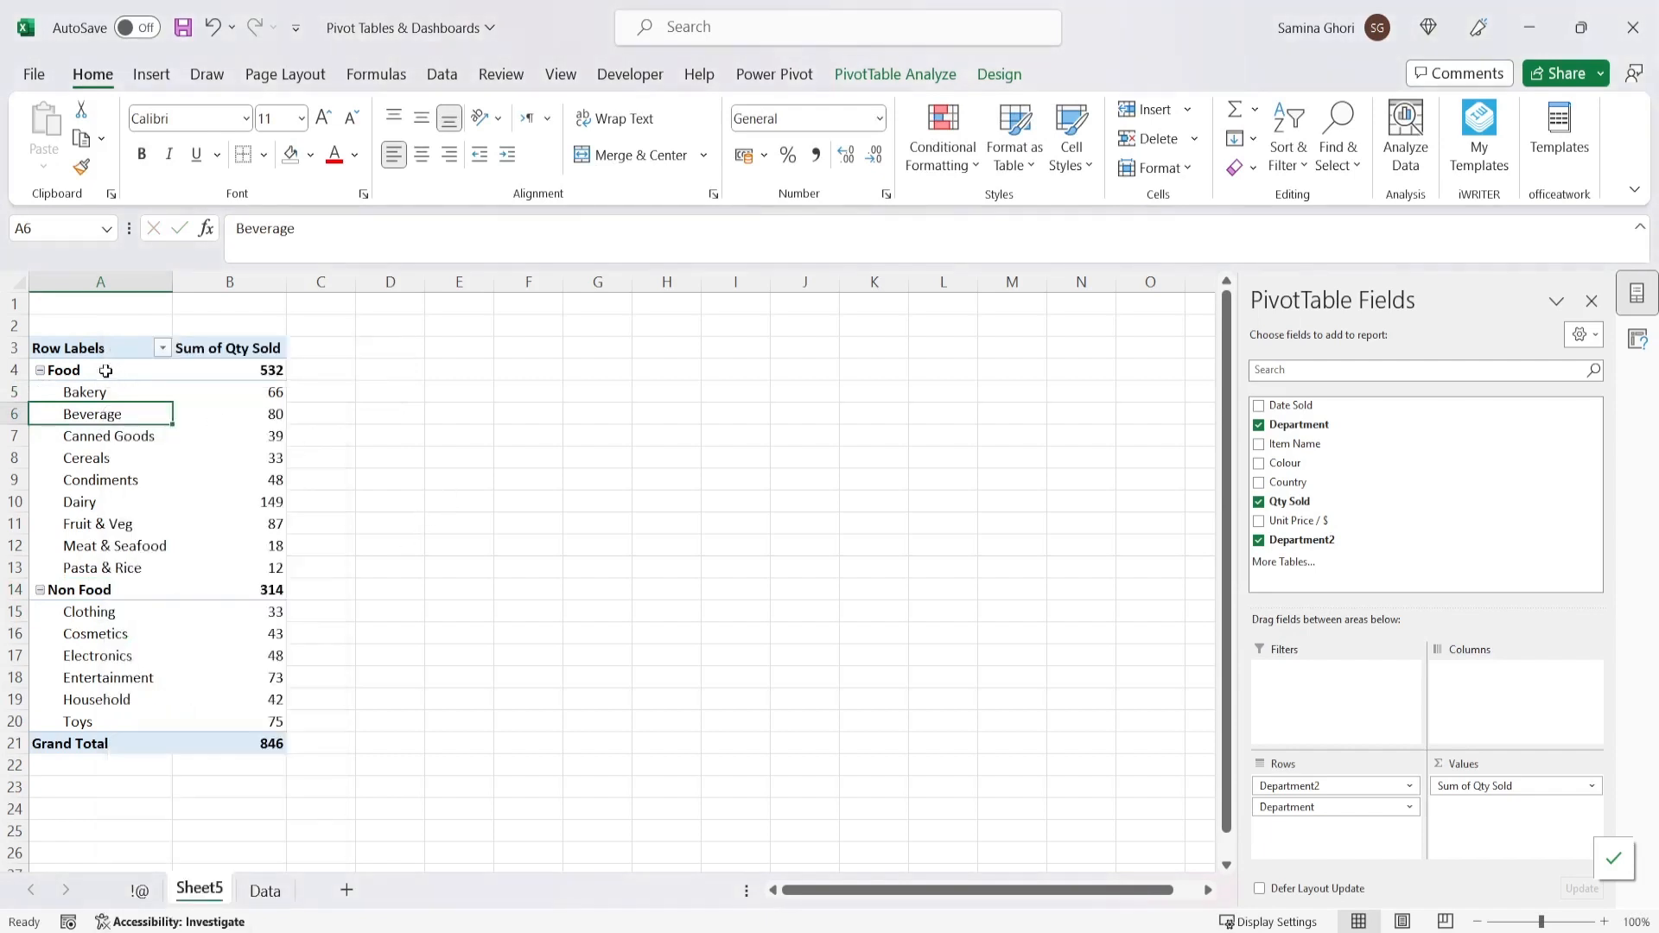
- Collapse the Food and Non Food groups to their totals and expand both again
click(41, 371)
click(40, 394)
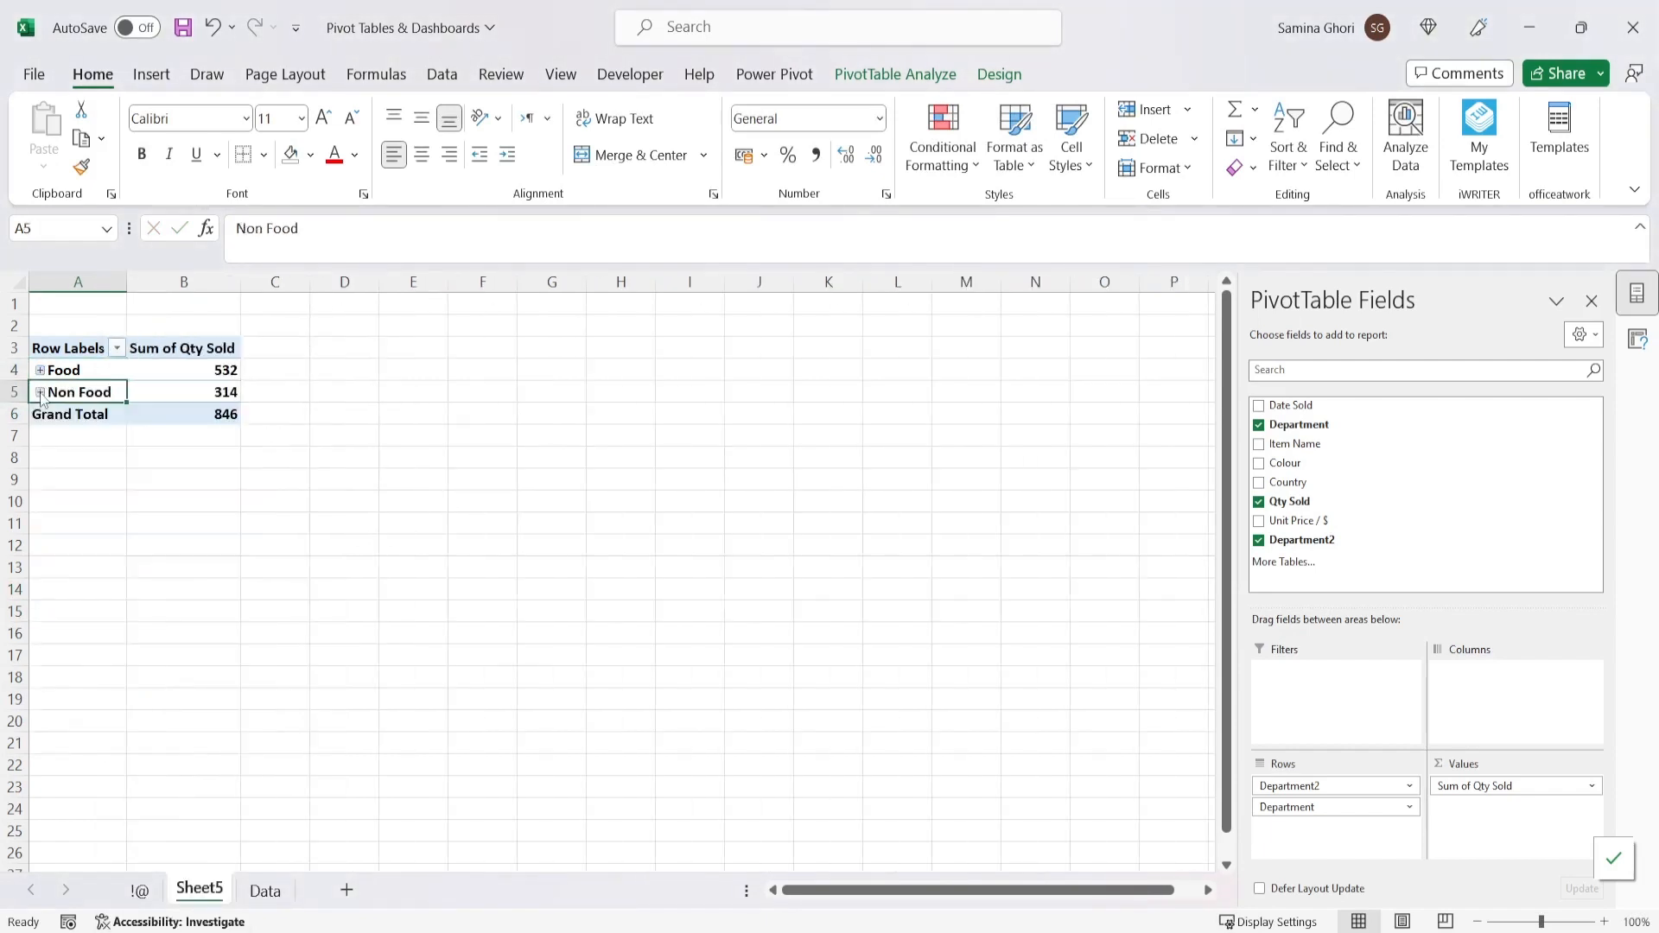
click(41, 393)
click(41, 372)
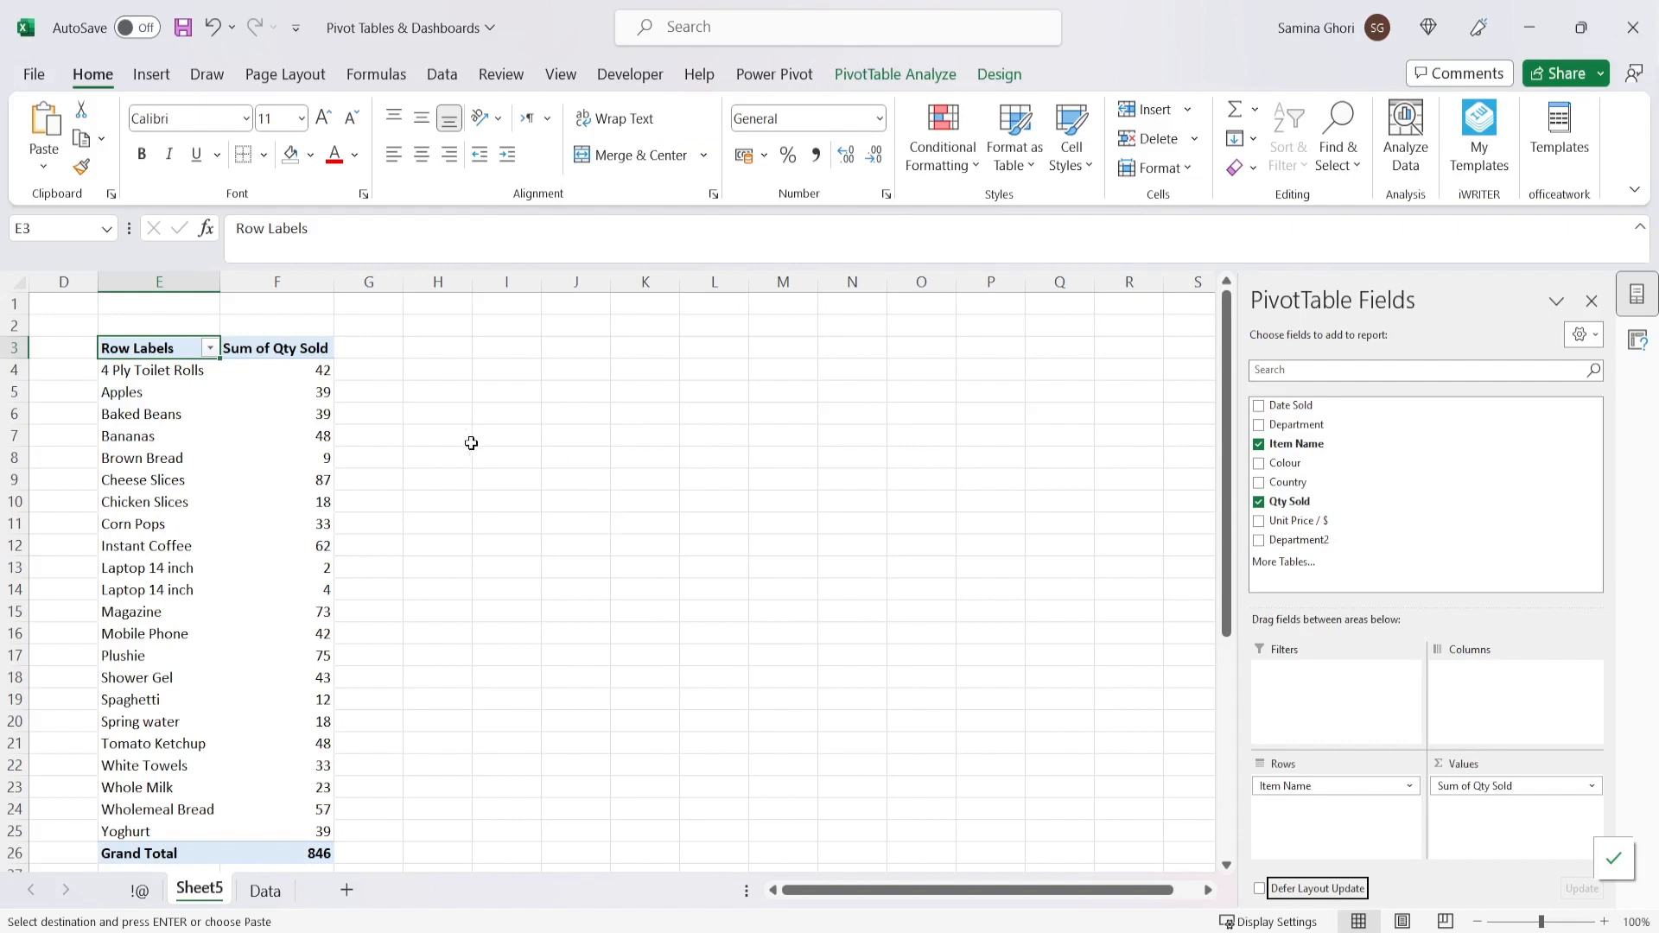
- Examine the Qty Sold and Unit Price / $ columns on the Data sheet and return to the item PivotTable on Sheet5
click(312, 393)
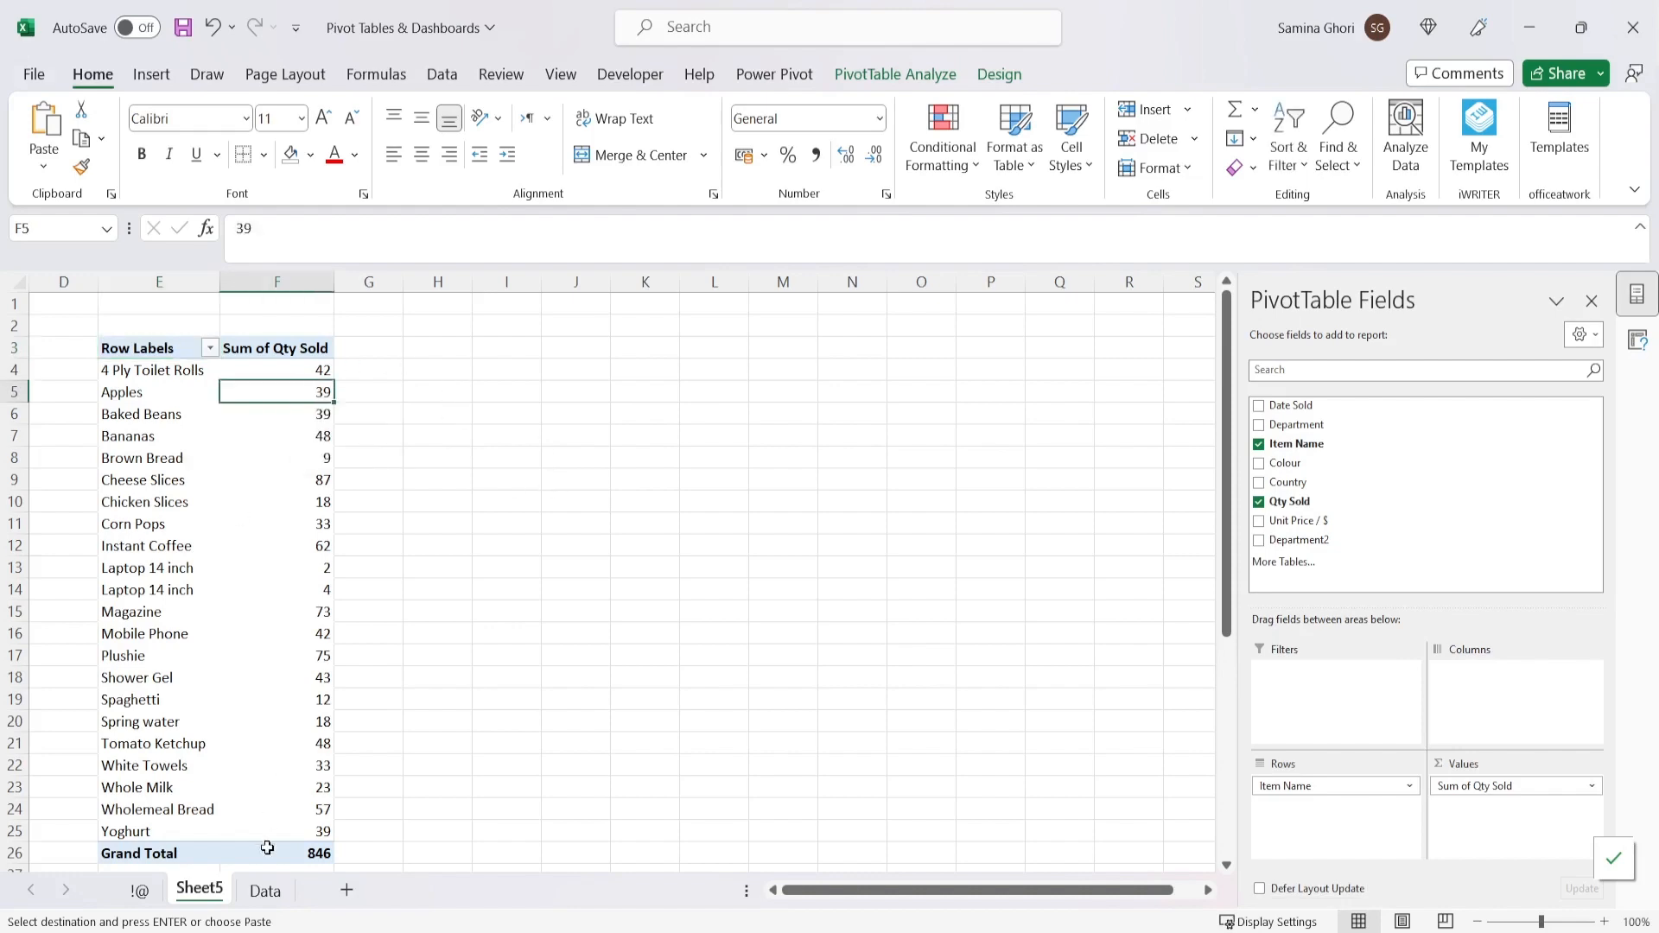
click(266, 890)
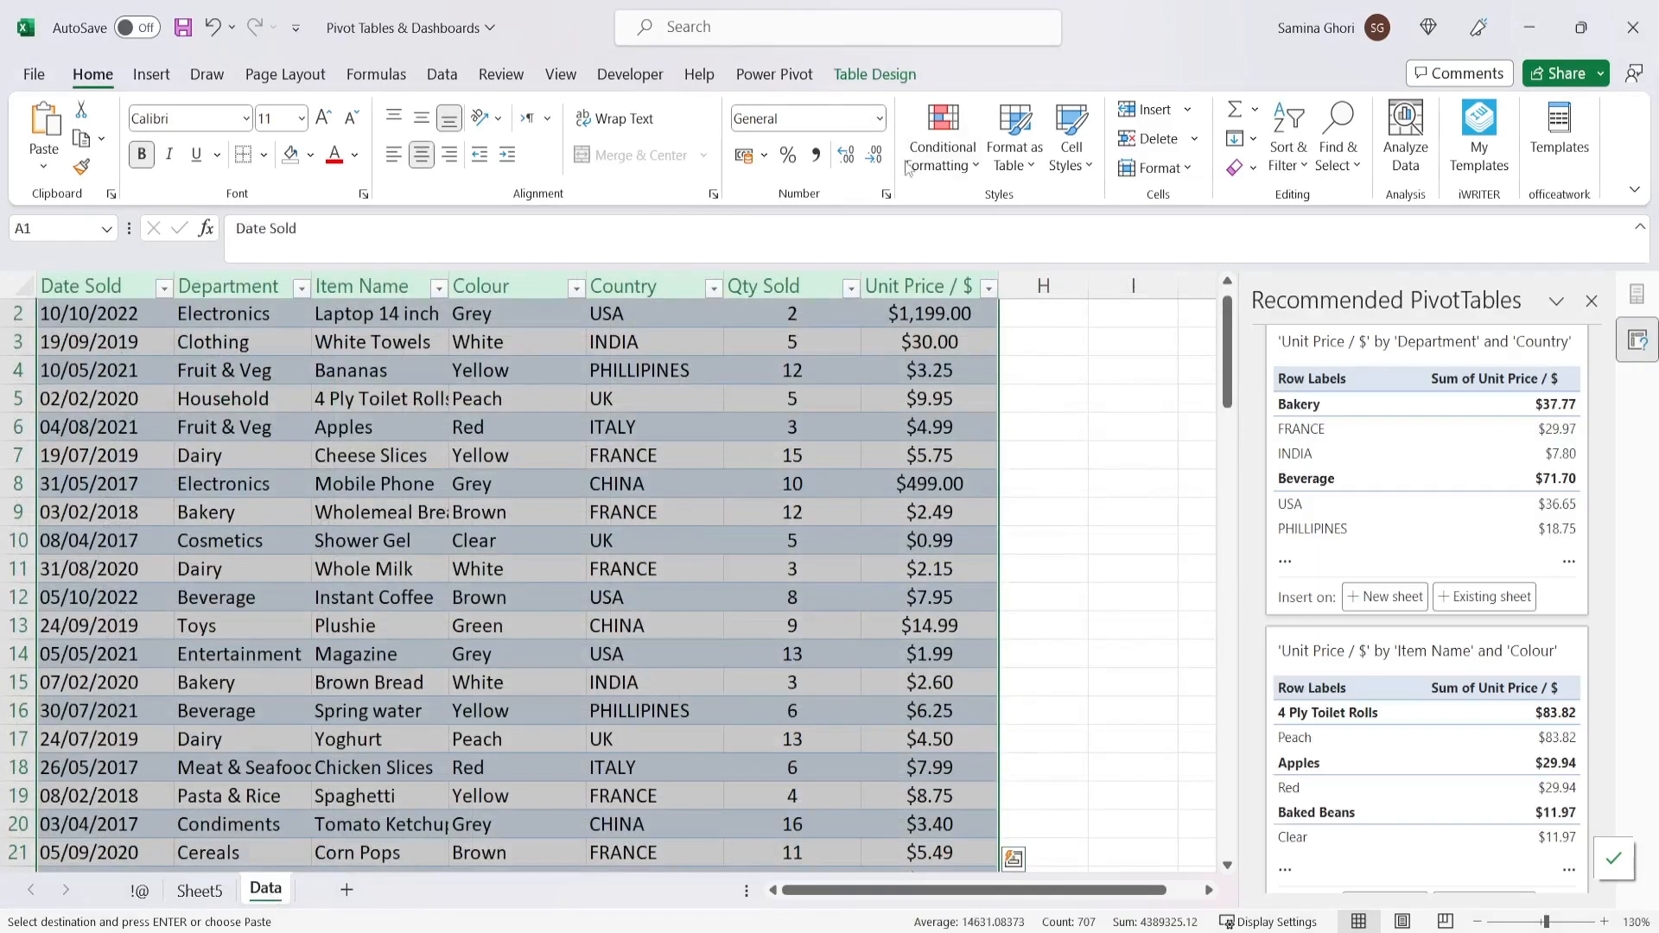
scroll(808, 282, up, 1)
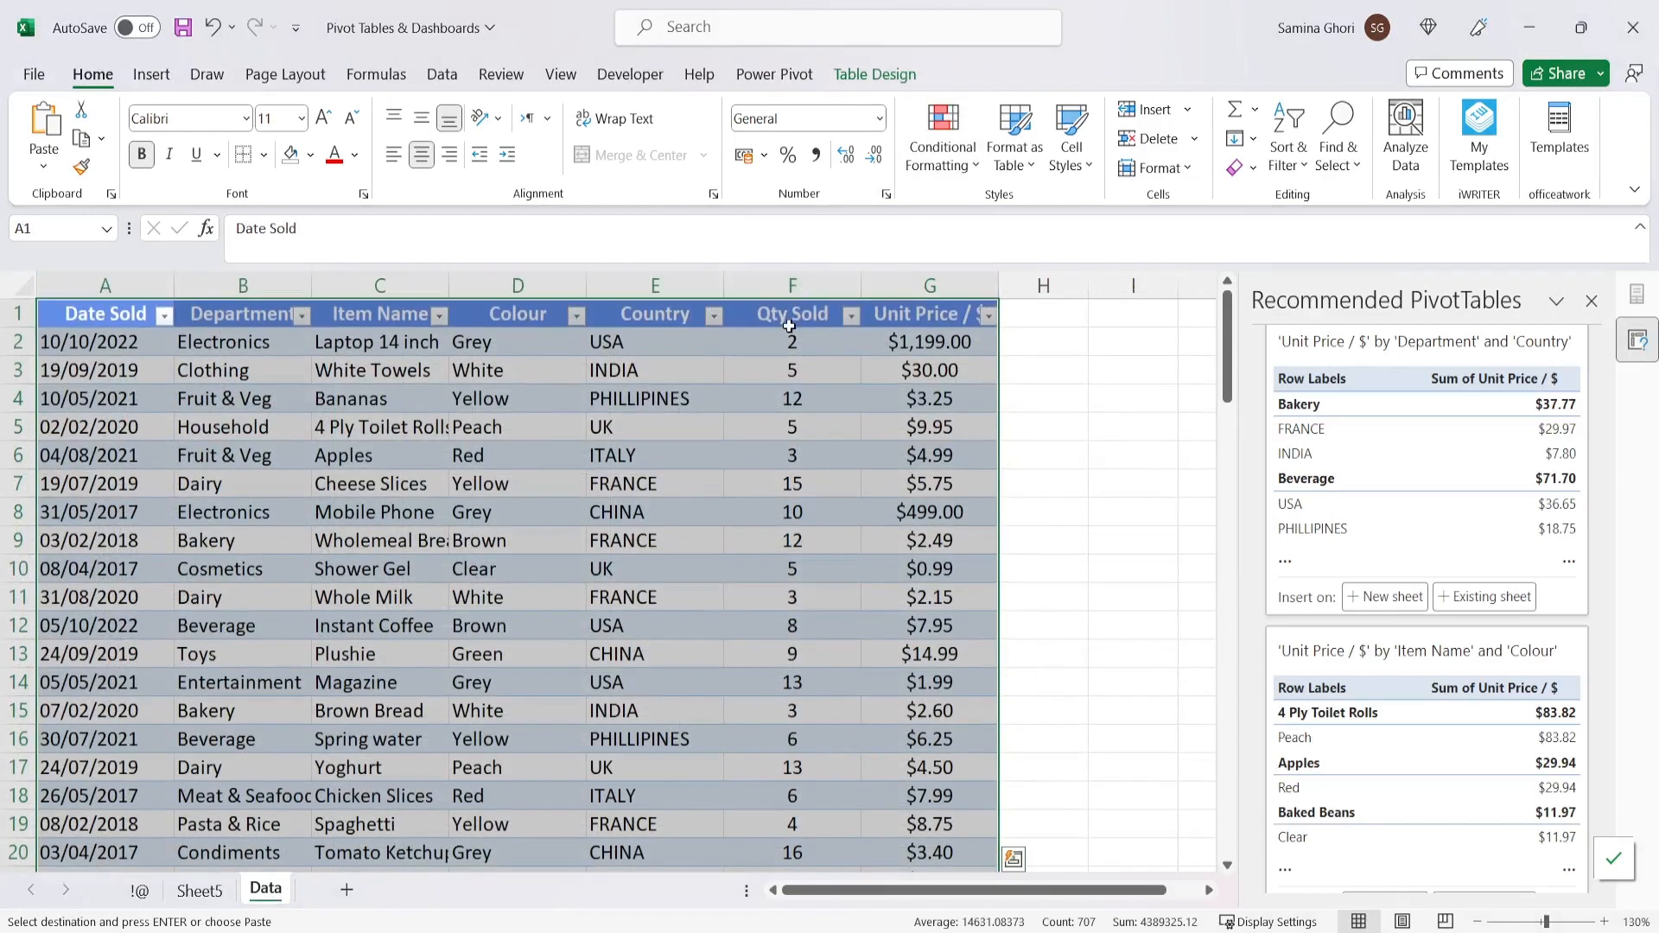
click(1091, 339)
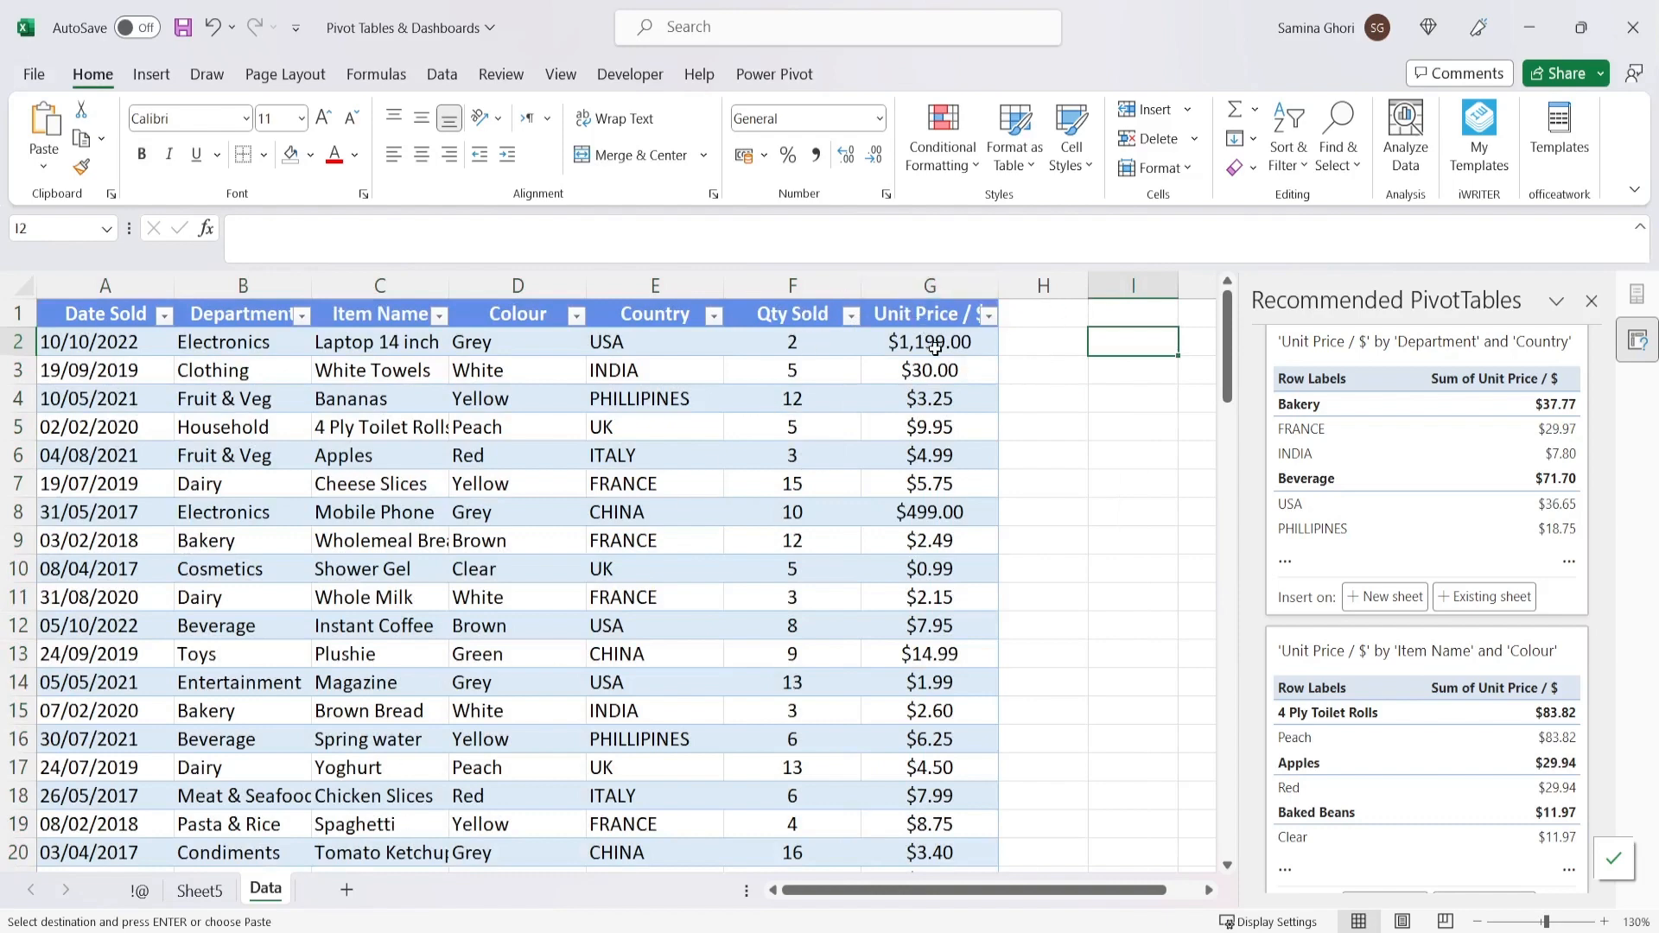
click(200, 890)
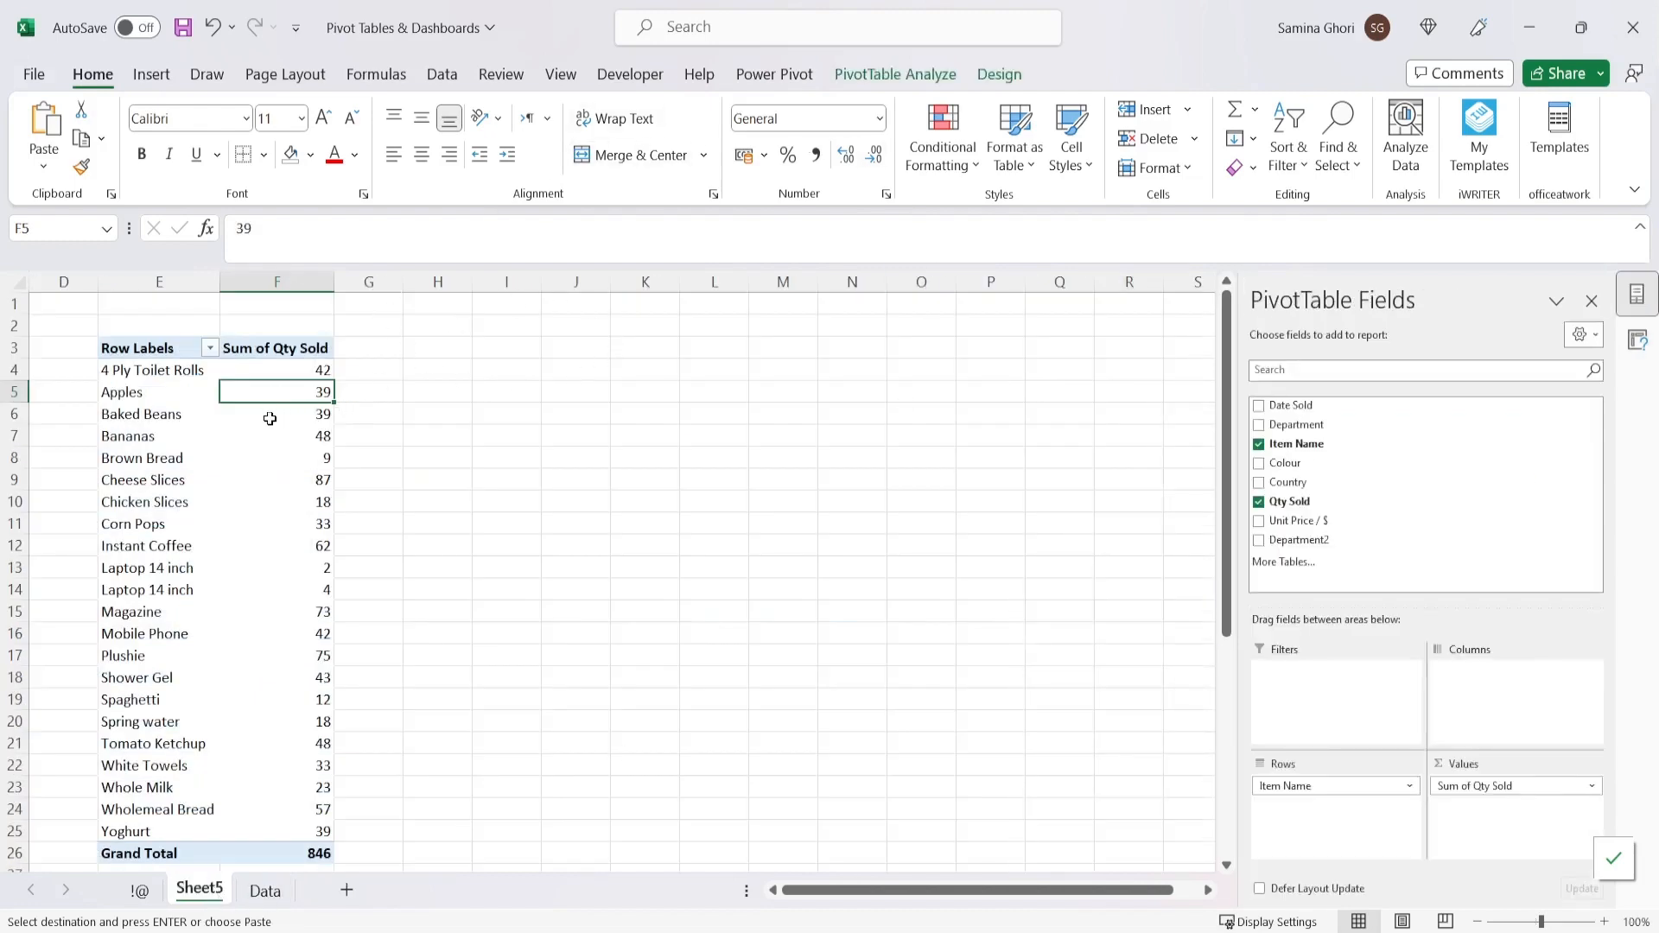
- Add a calculated field named Total Sales to the item PivotTable that multiplies Qty Sold by Unit Price / $
click(873, 76)
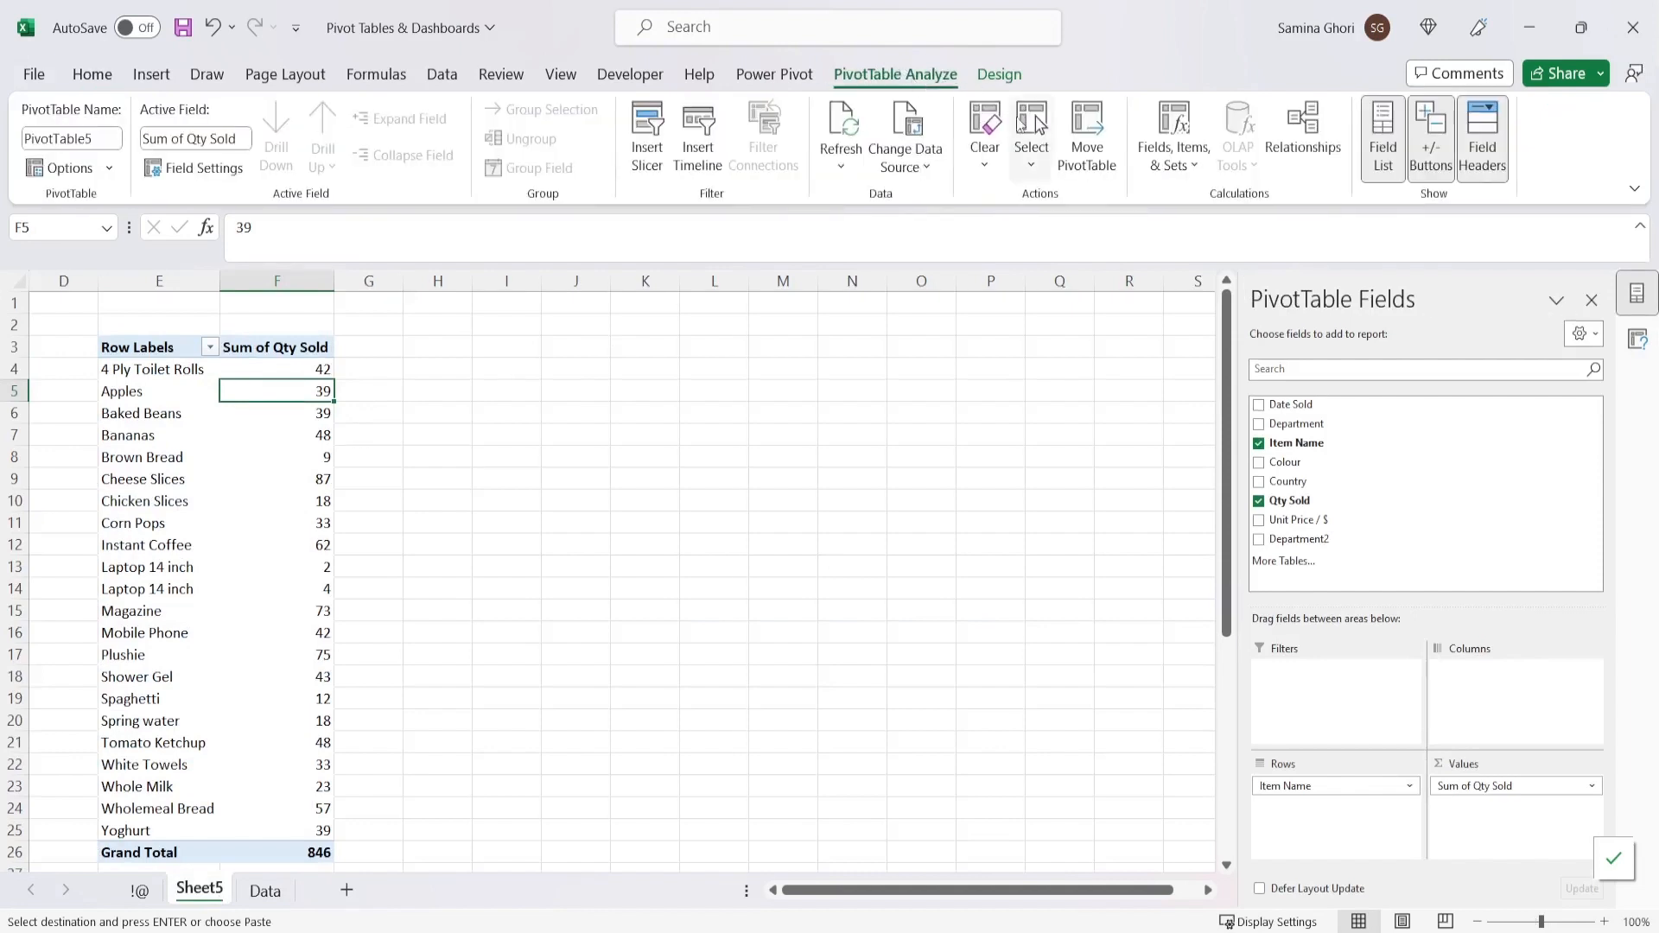
click(1197, 164)
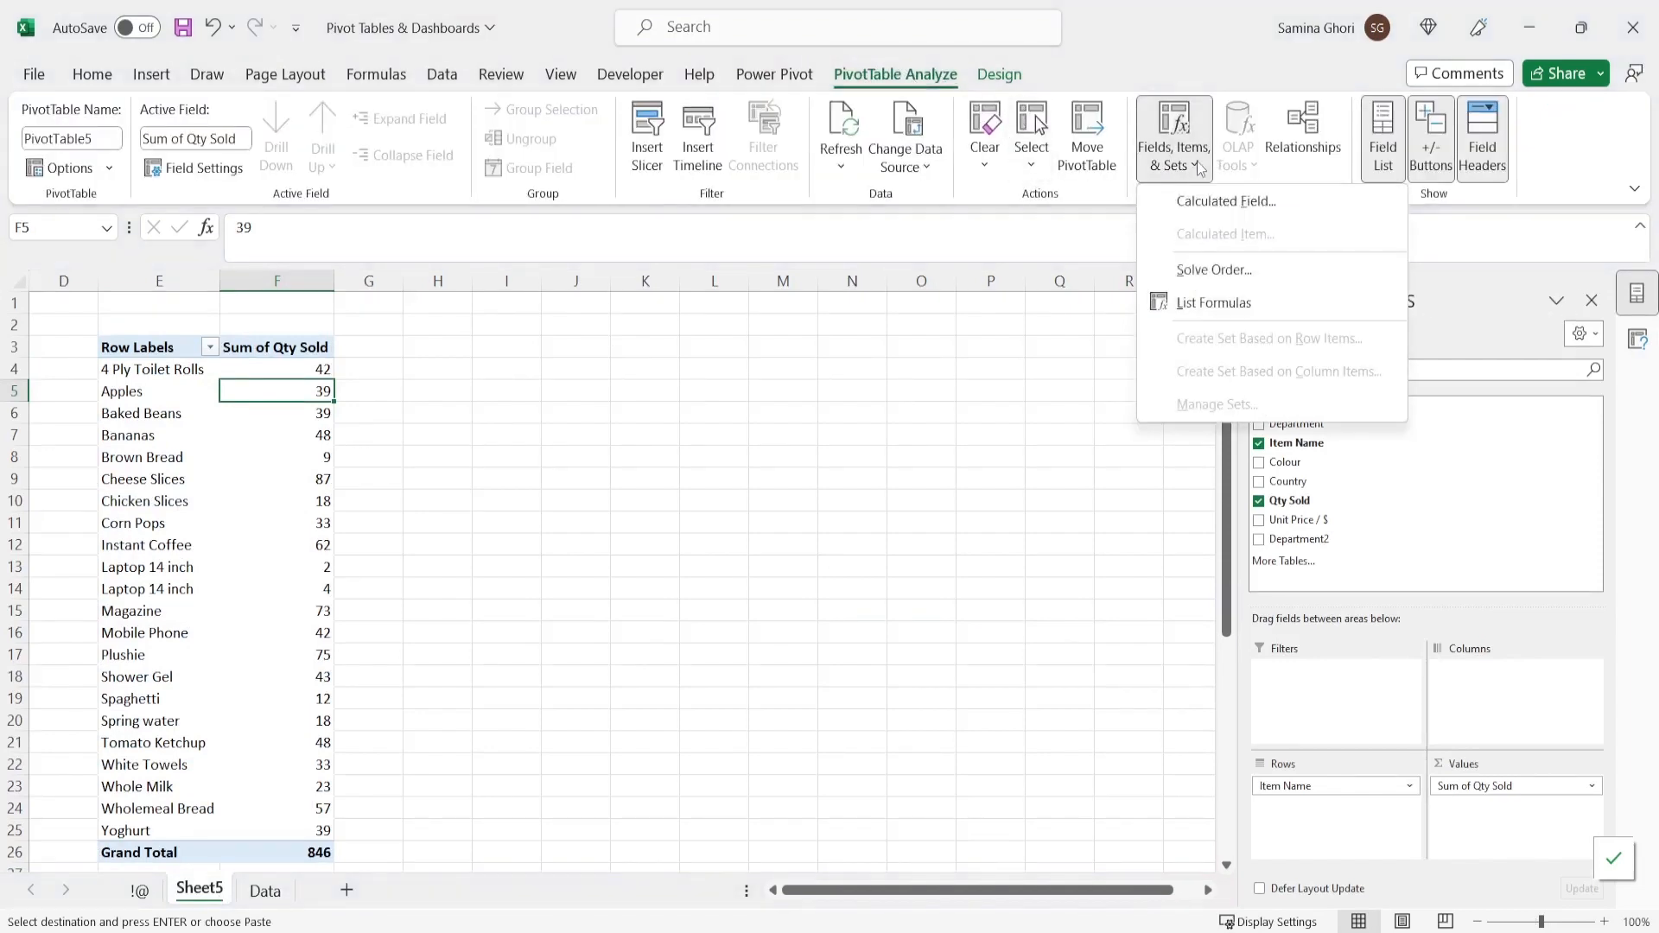
click(1215, 204)
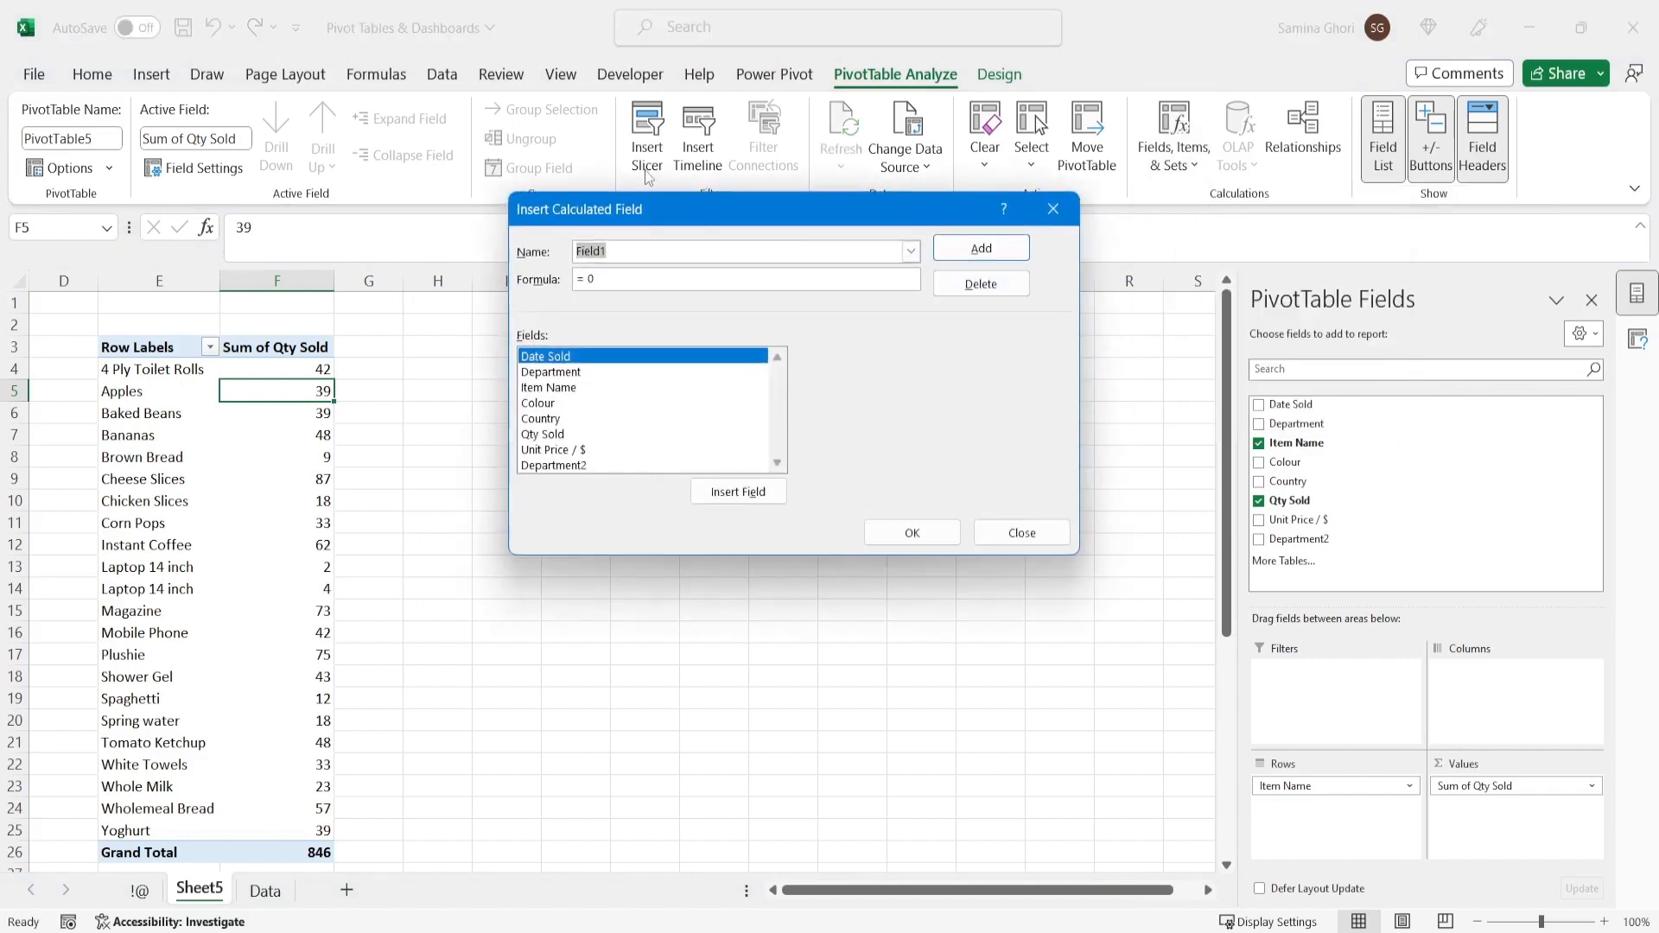
text(Total Sales)
click(561, 435)
click(758, 492)
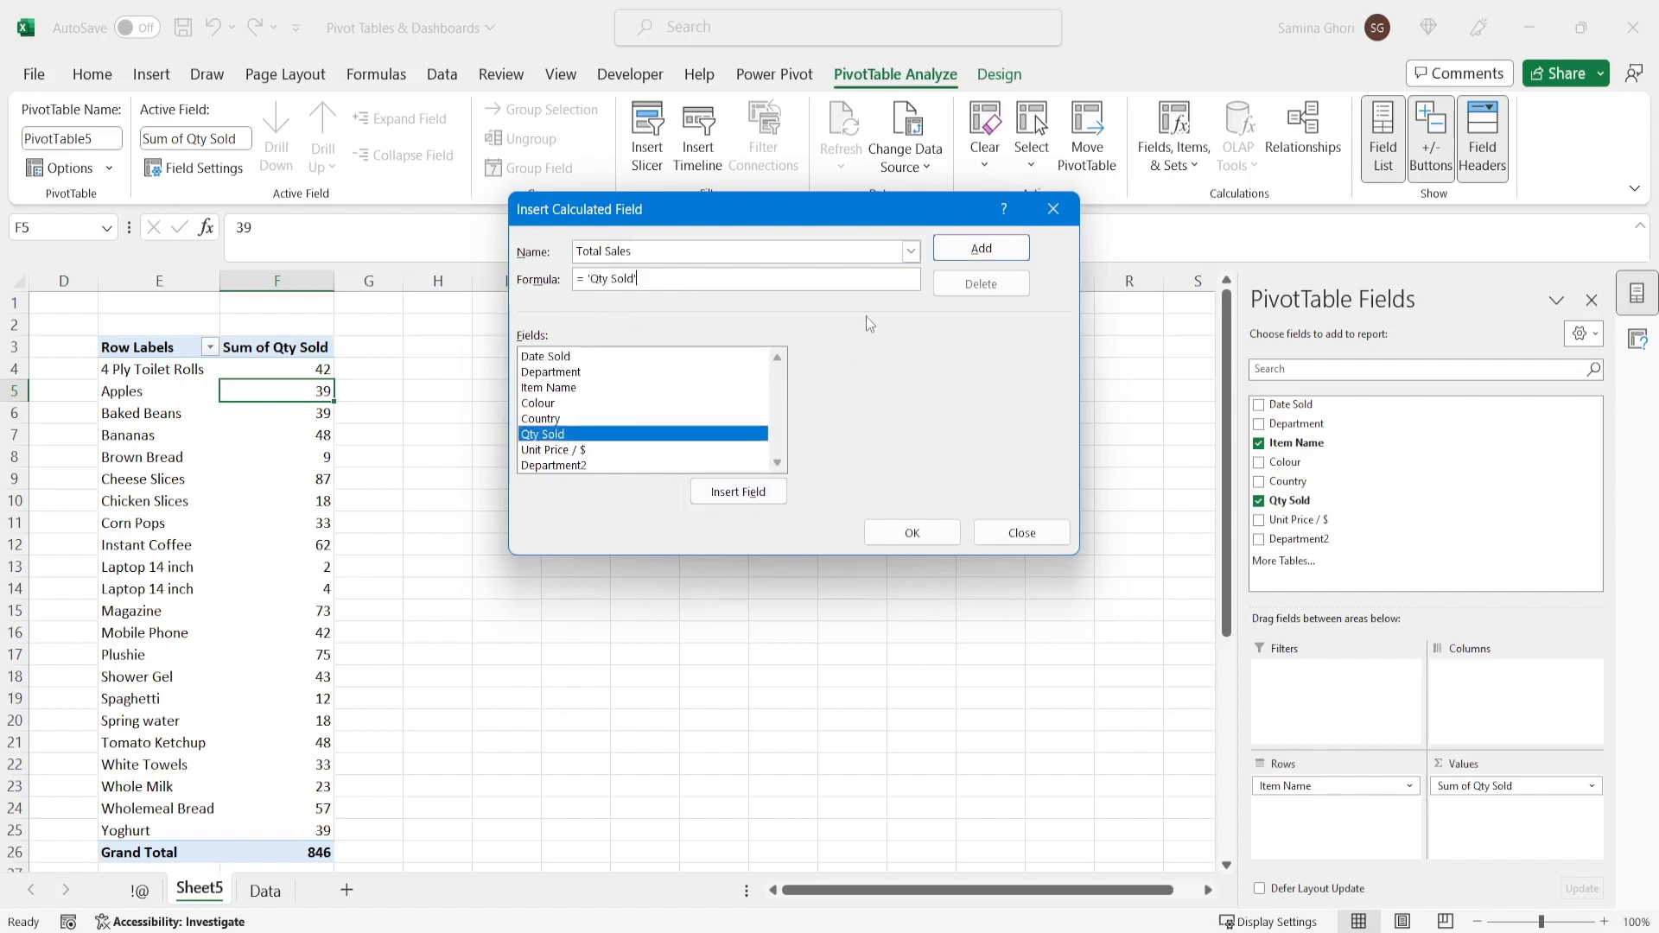
text(*)
click(584, 450)
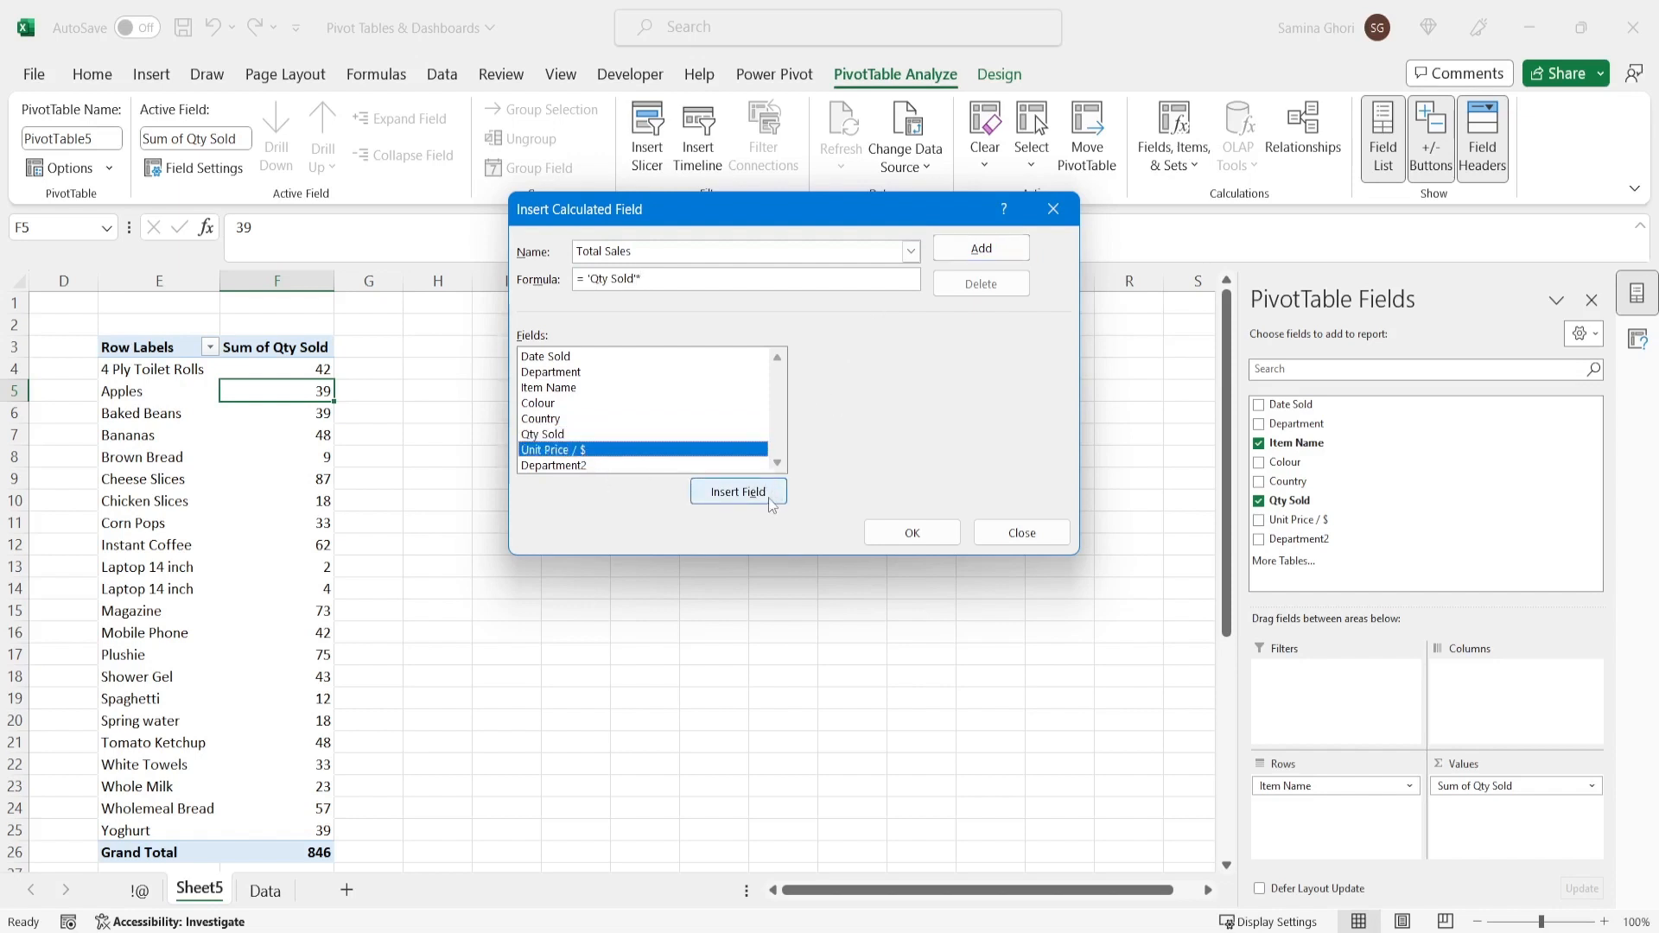
click(769, 499)
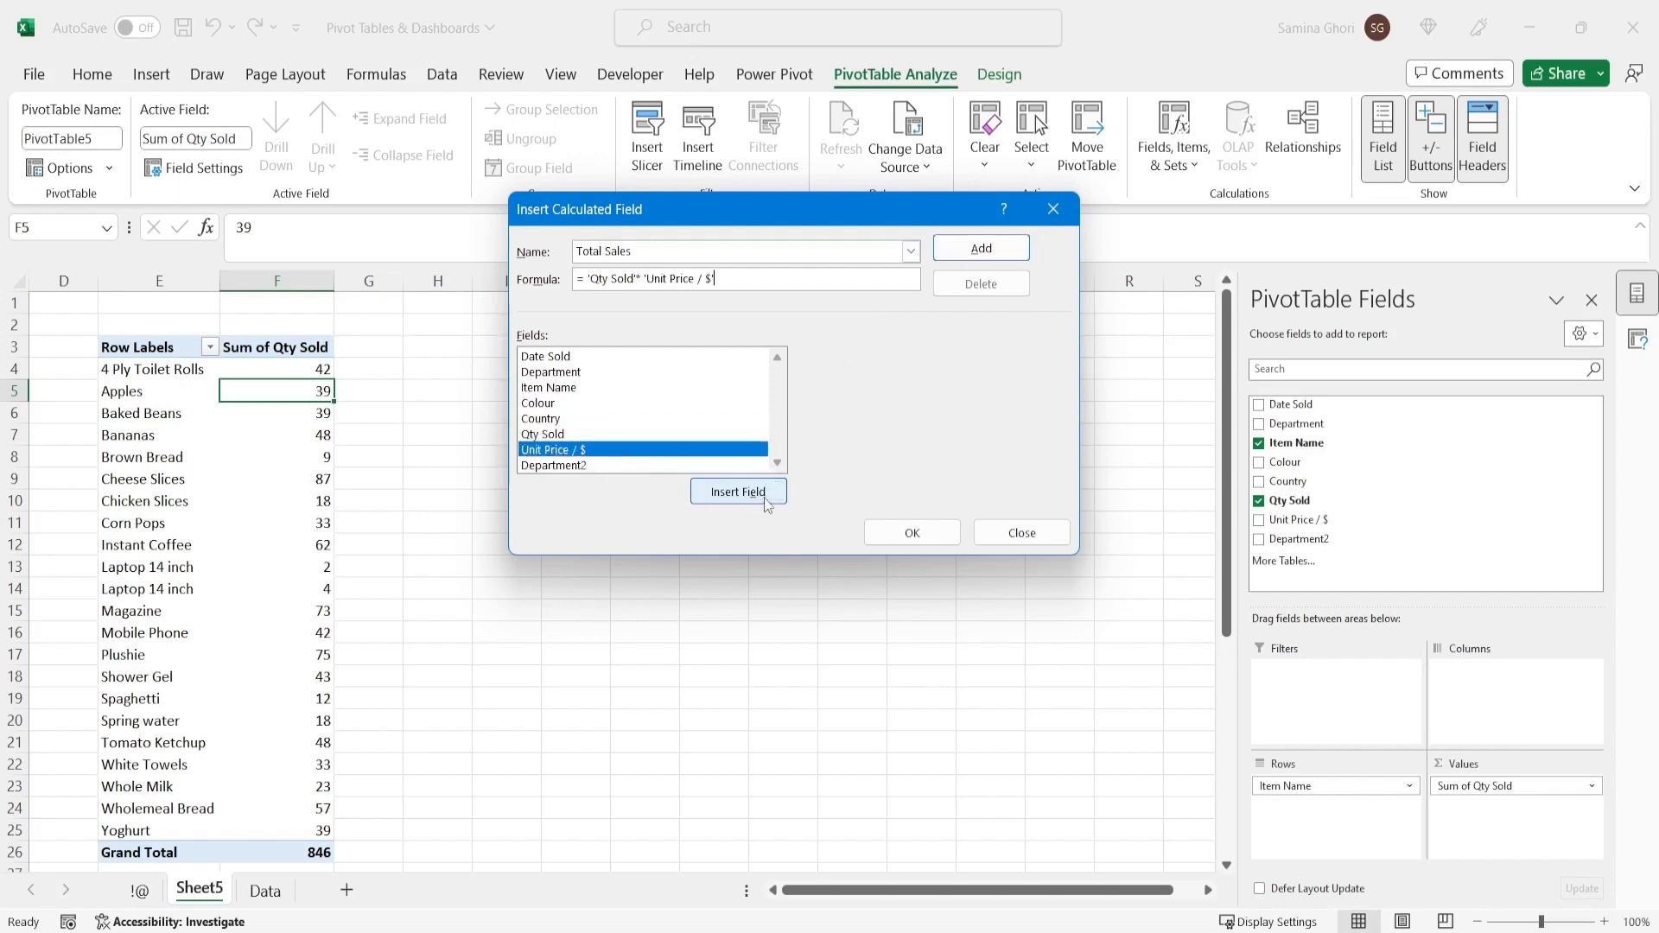
click(914, 533)
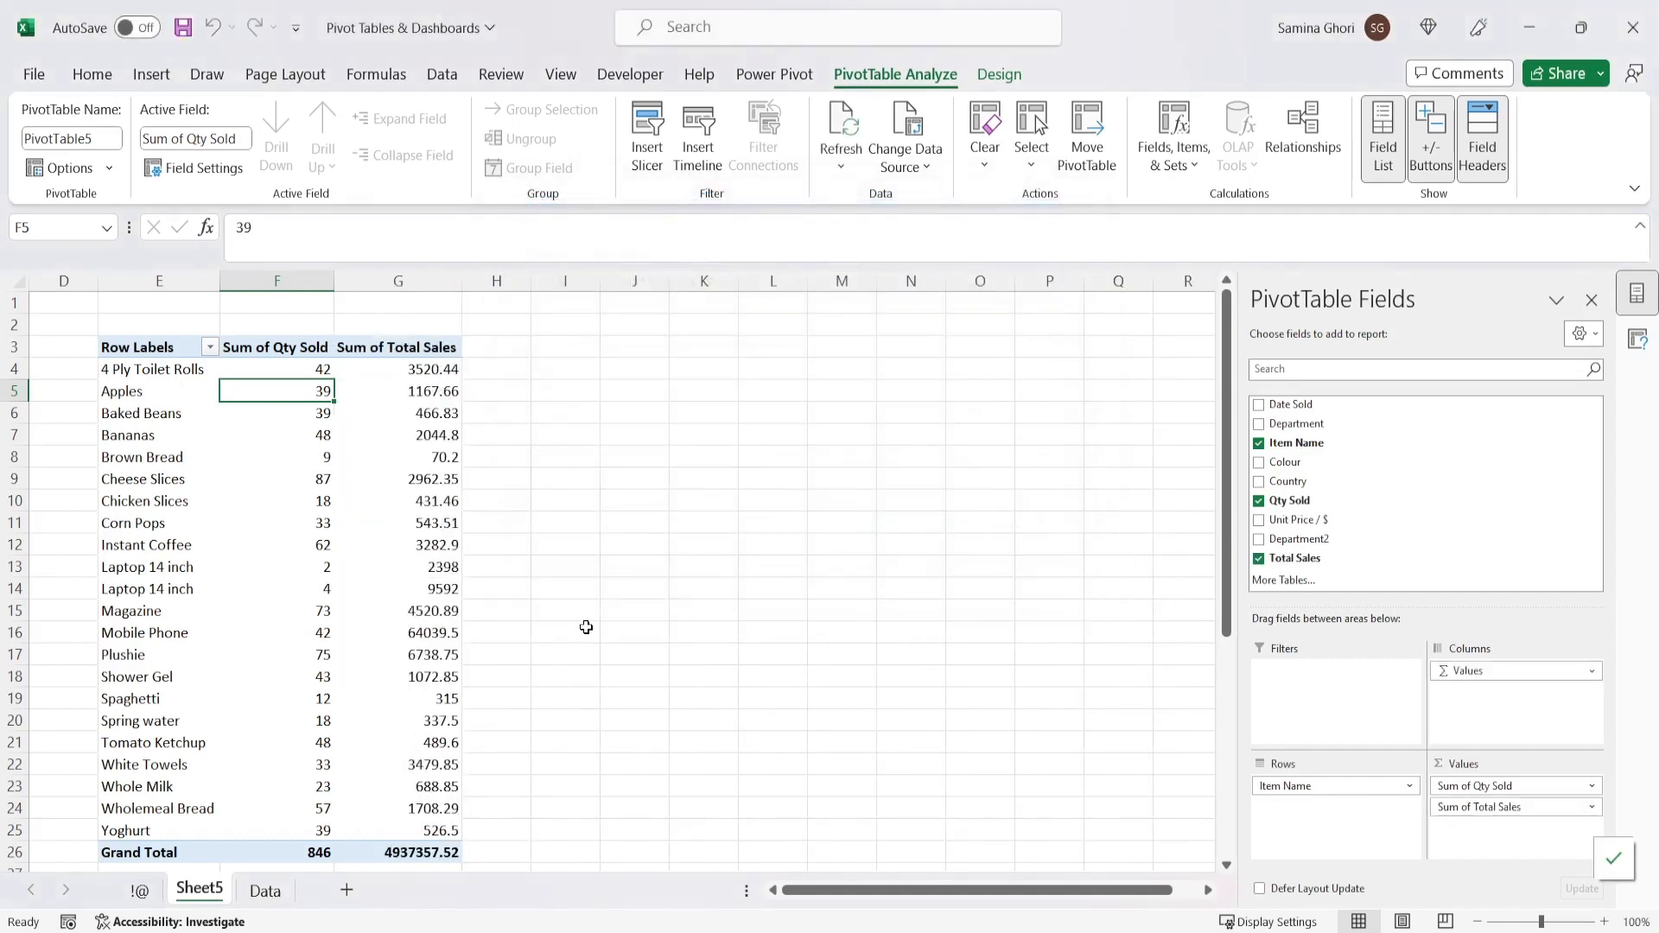
- Centre the contents of column F, which holds the Sum of Qty Sold values
click(205, 893)
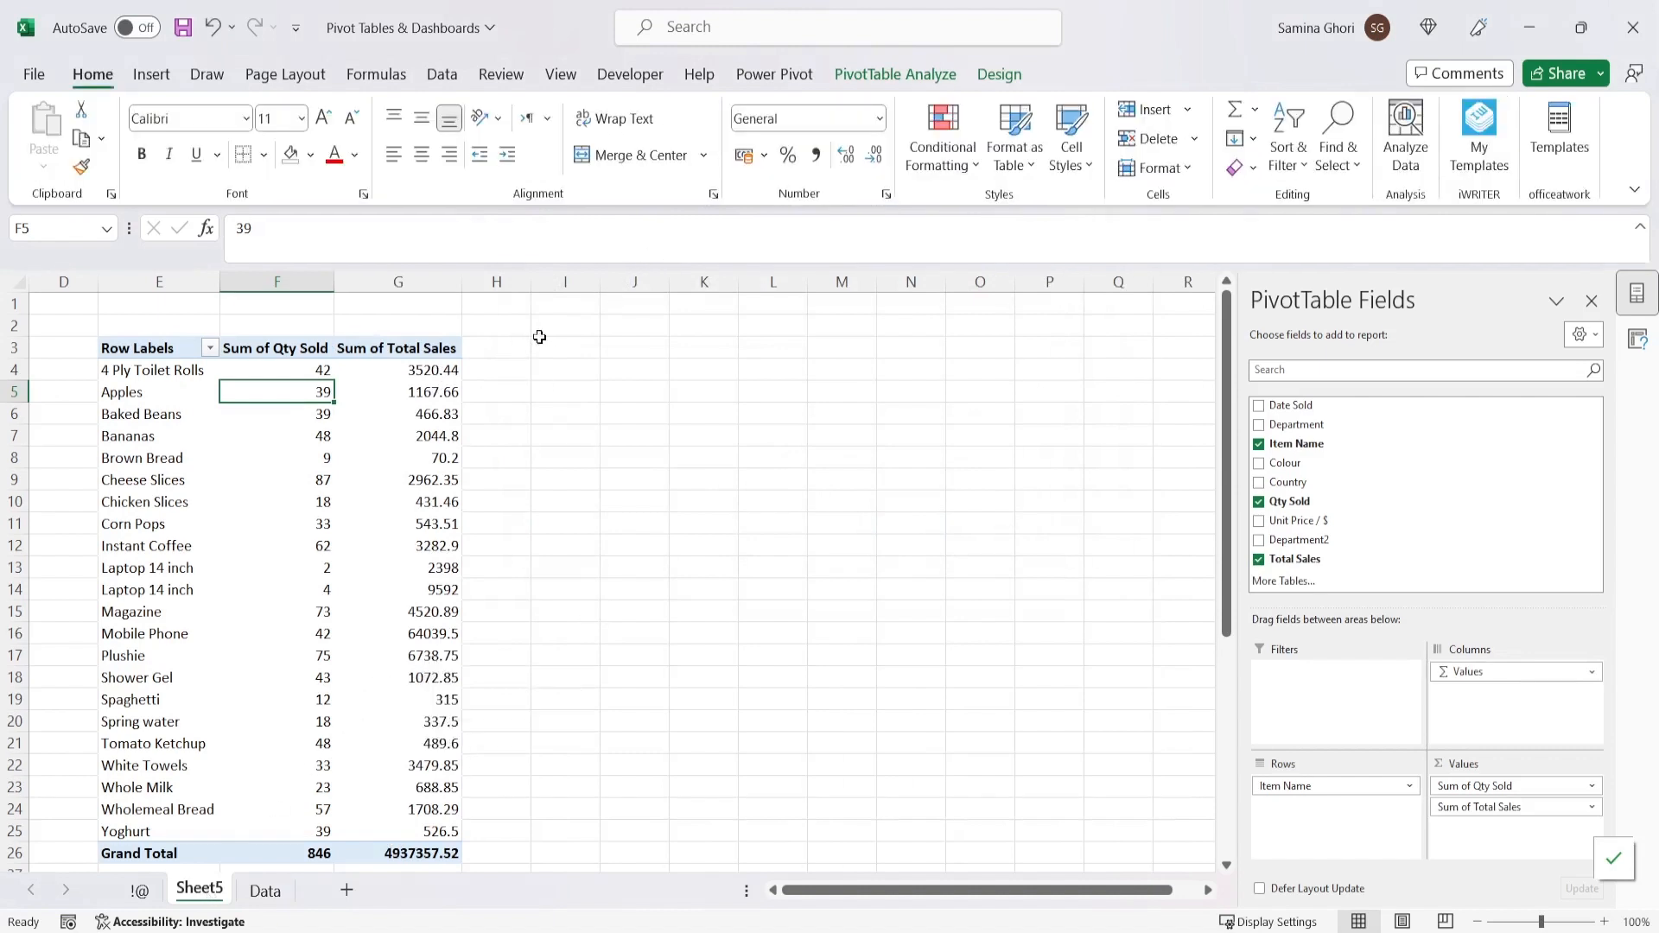
click(291, 281)
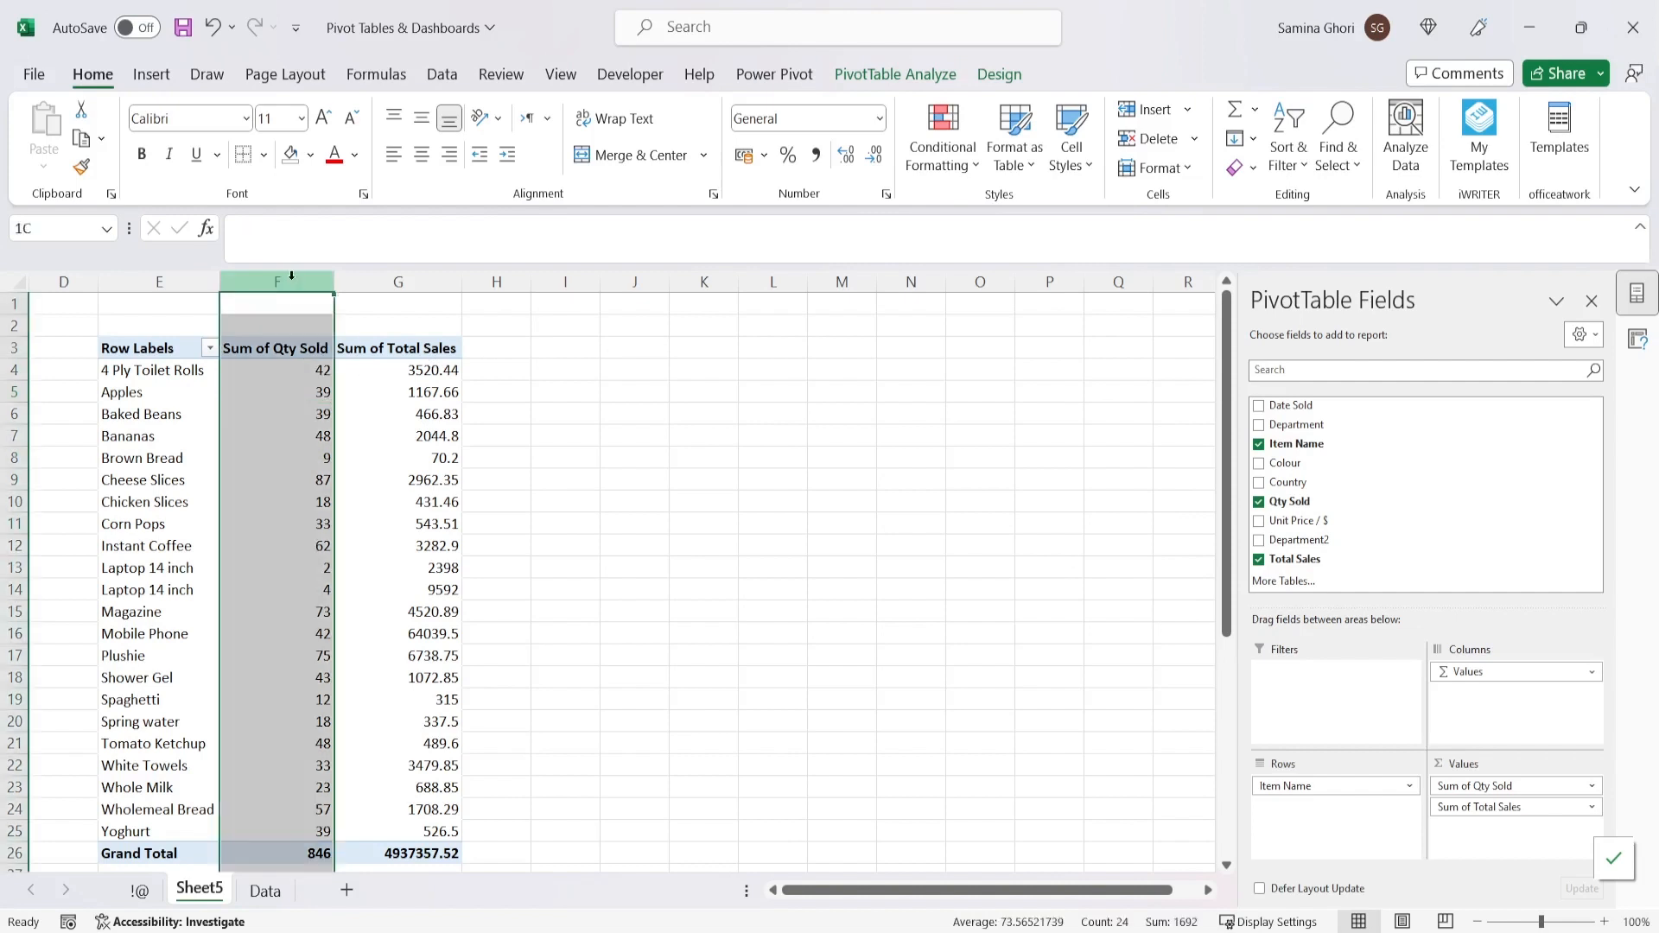
click(421, 153)
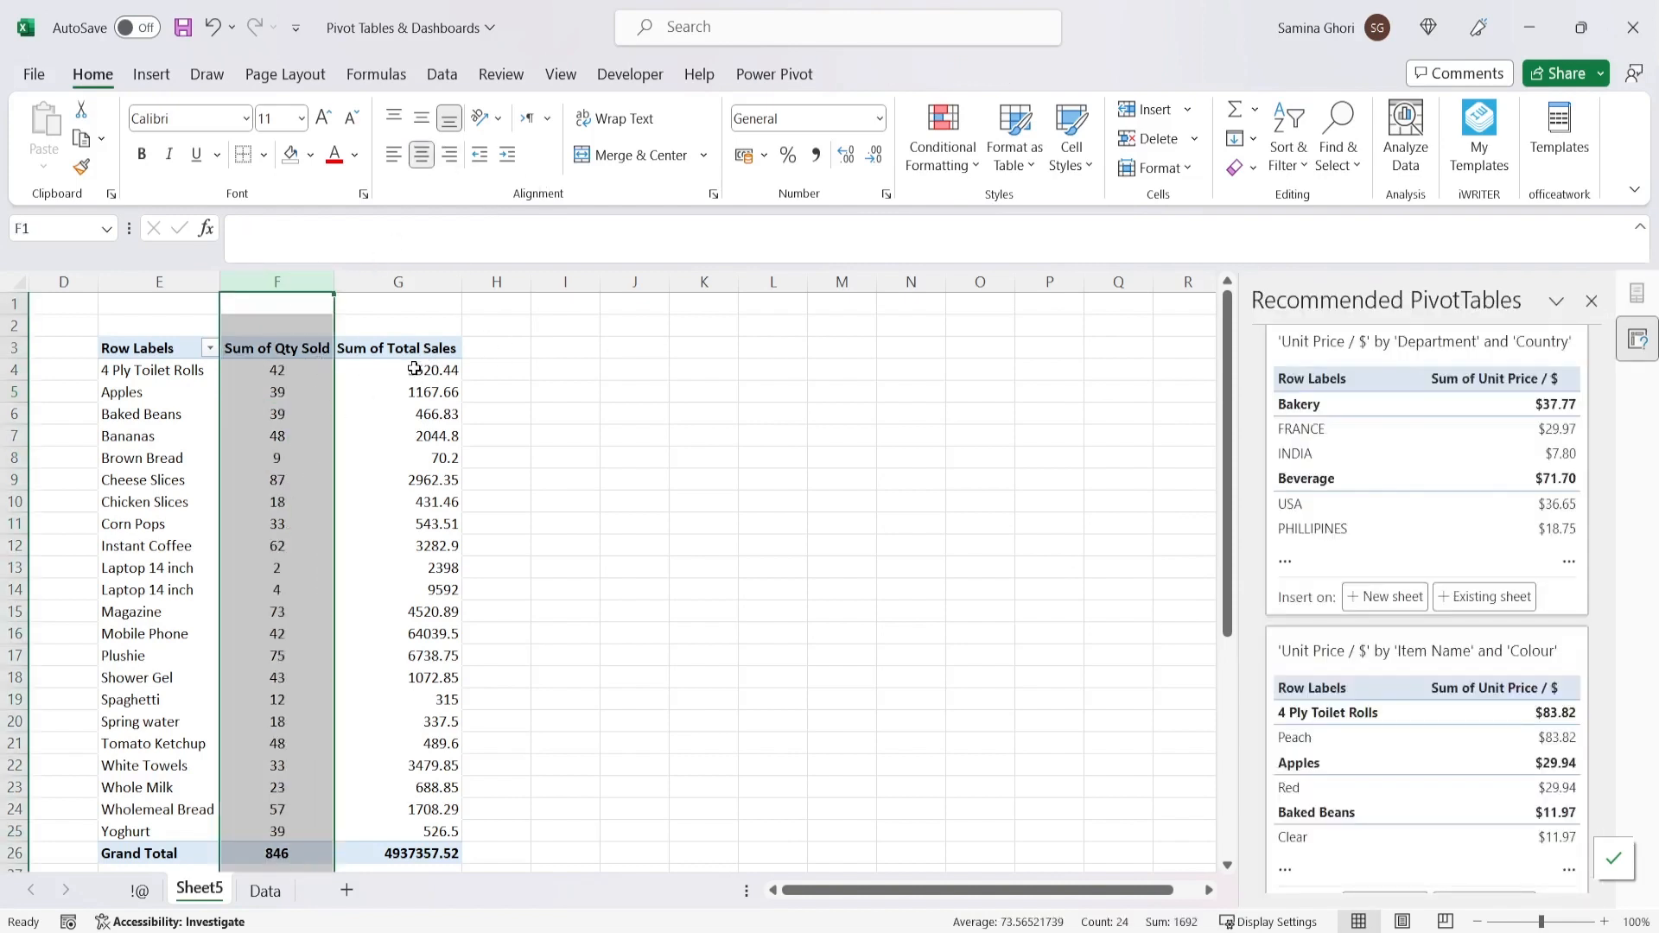
- Format the Sum of Total Sales column G as $ English (United States) accounting with no decimal places
click(415, 281)
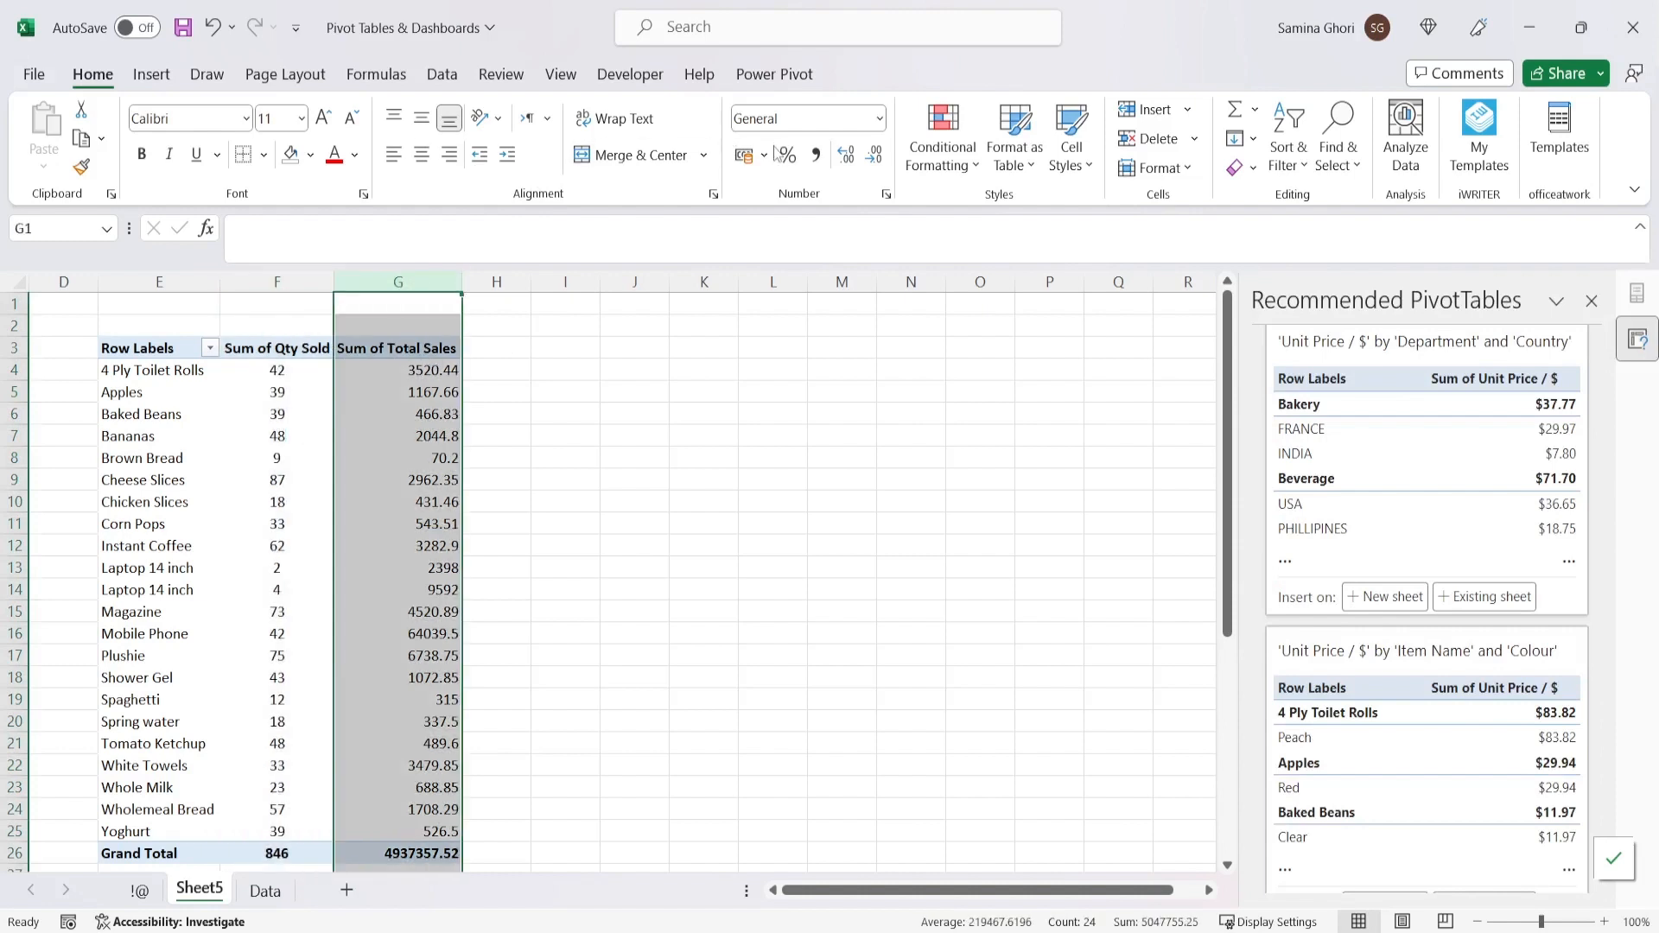
click(764, 155)
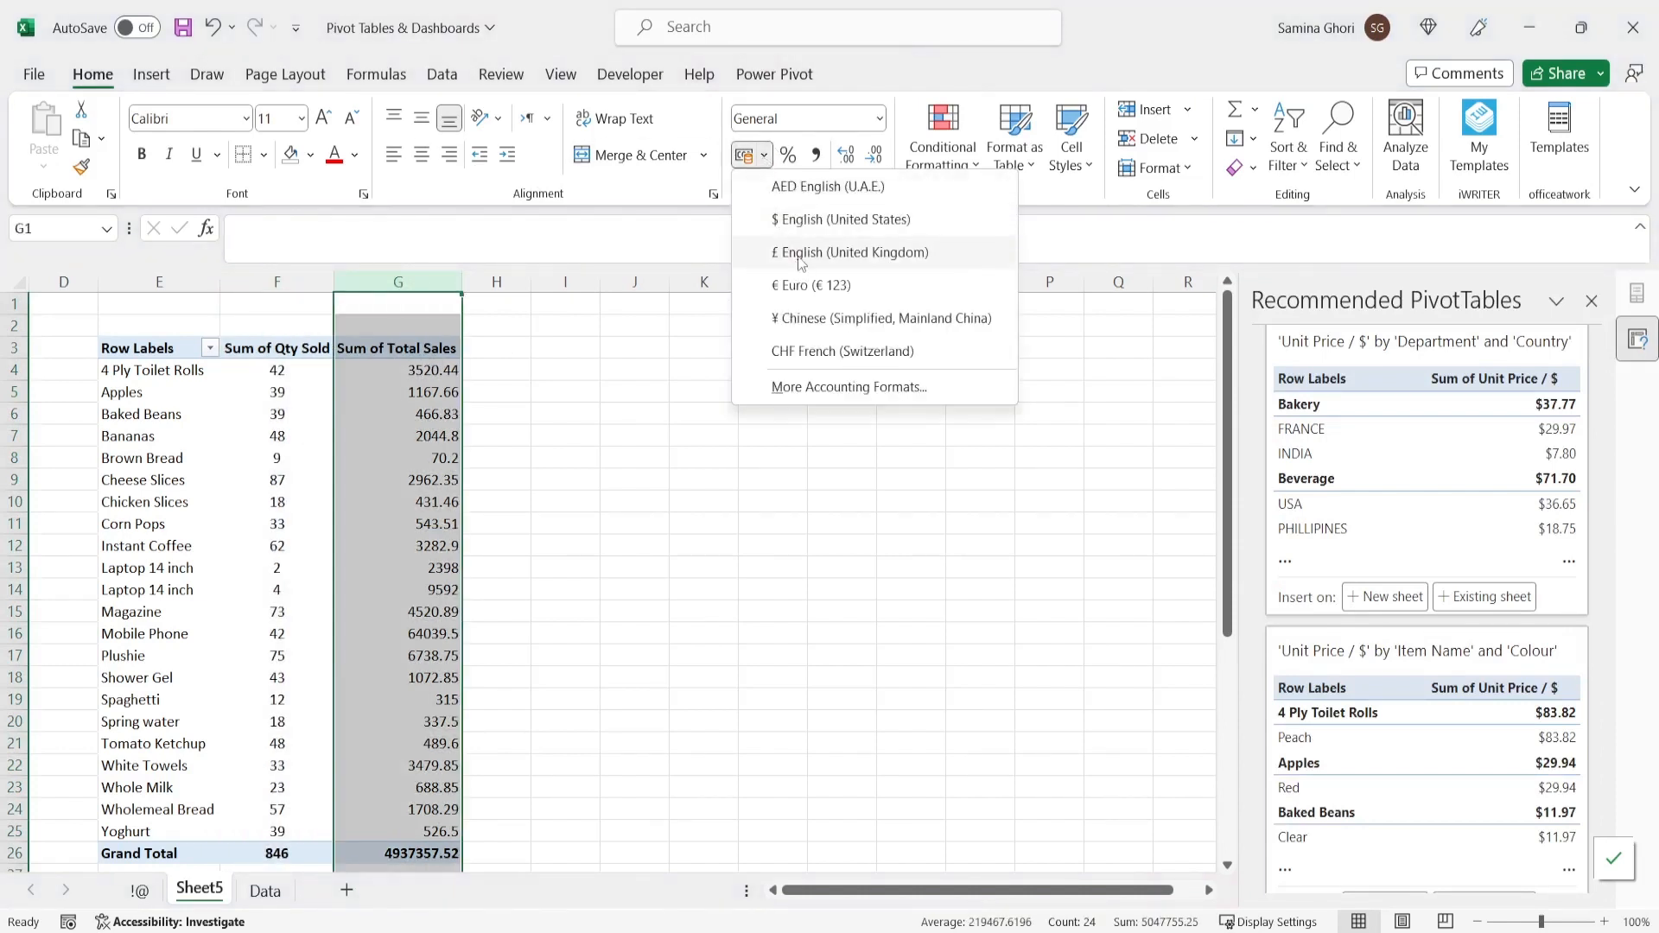
click(783, 221)
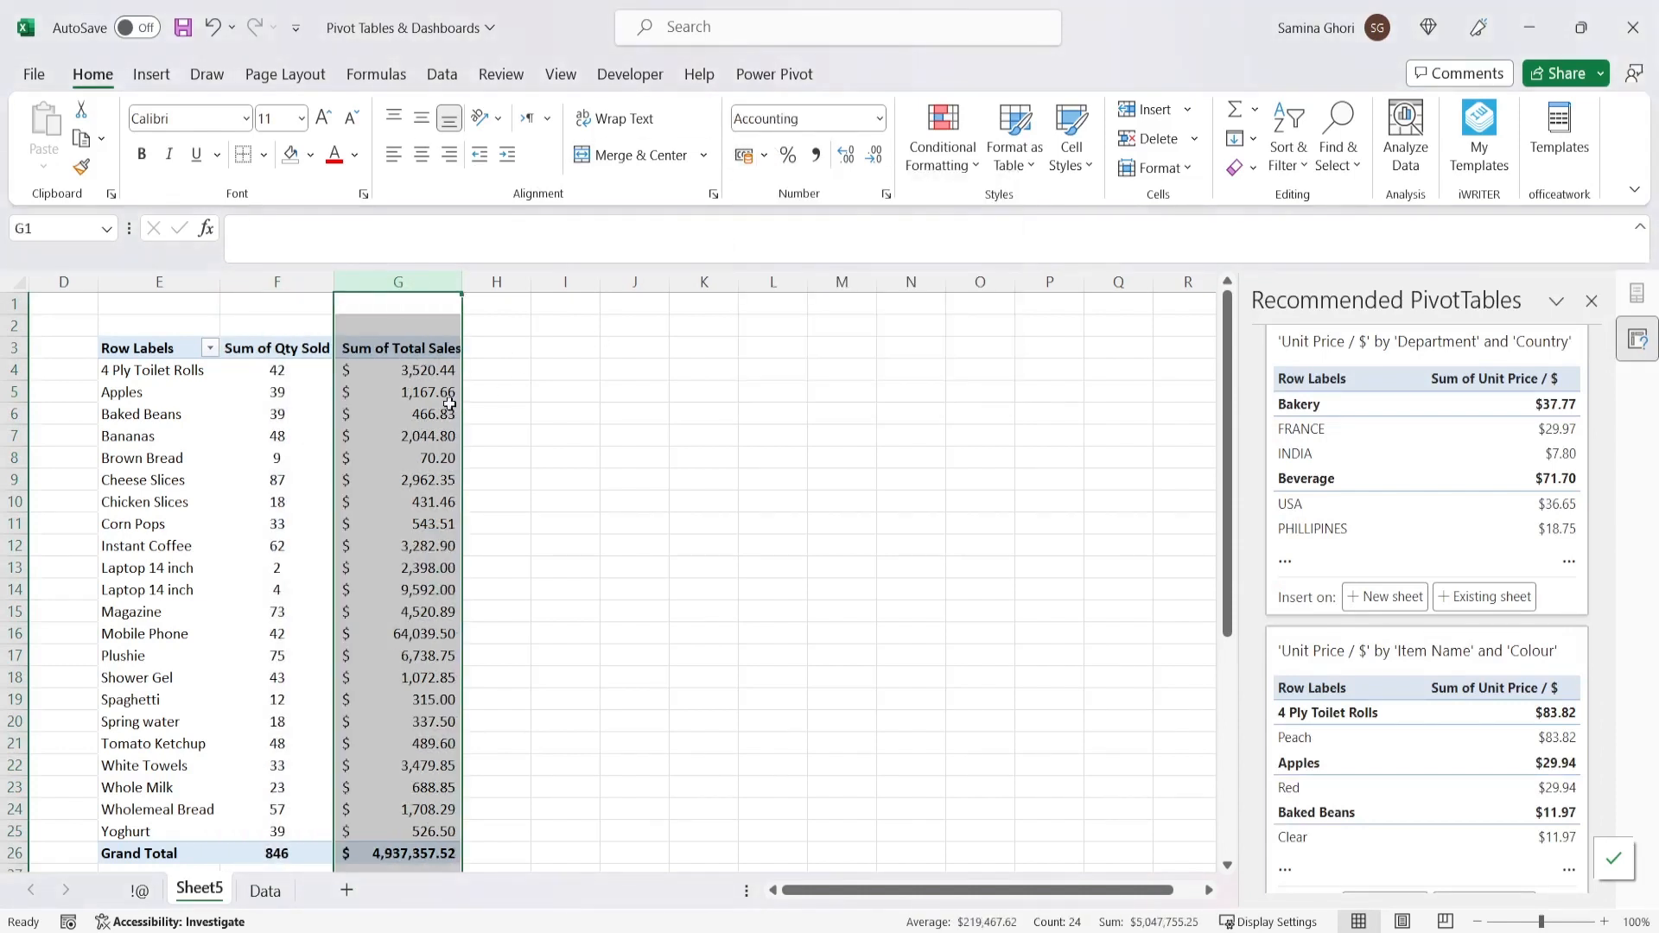
click(874, 156)
click(874, 155)
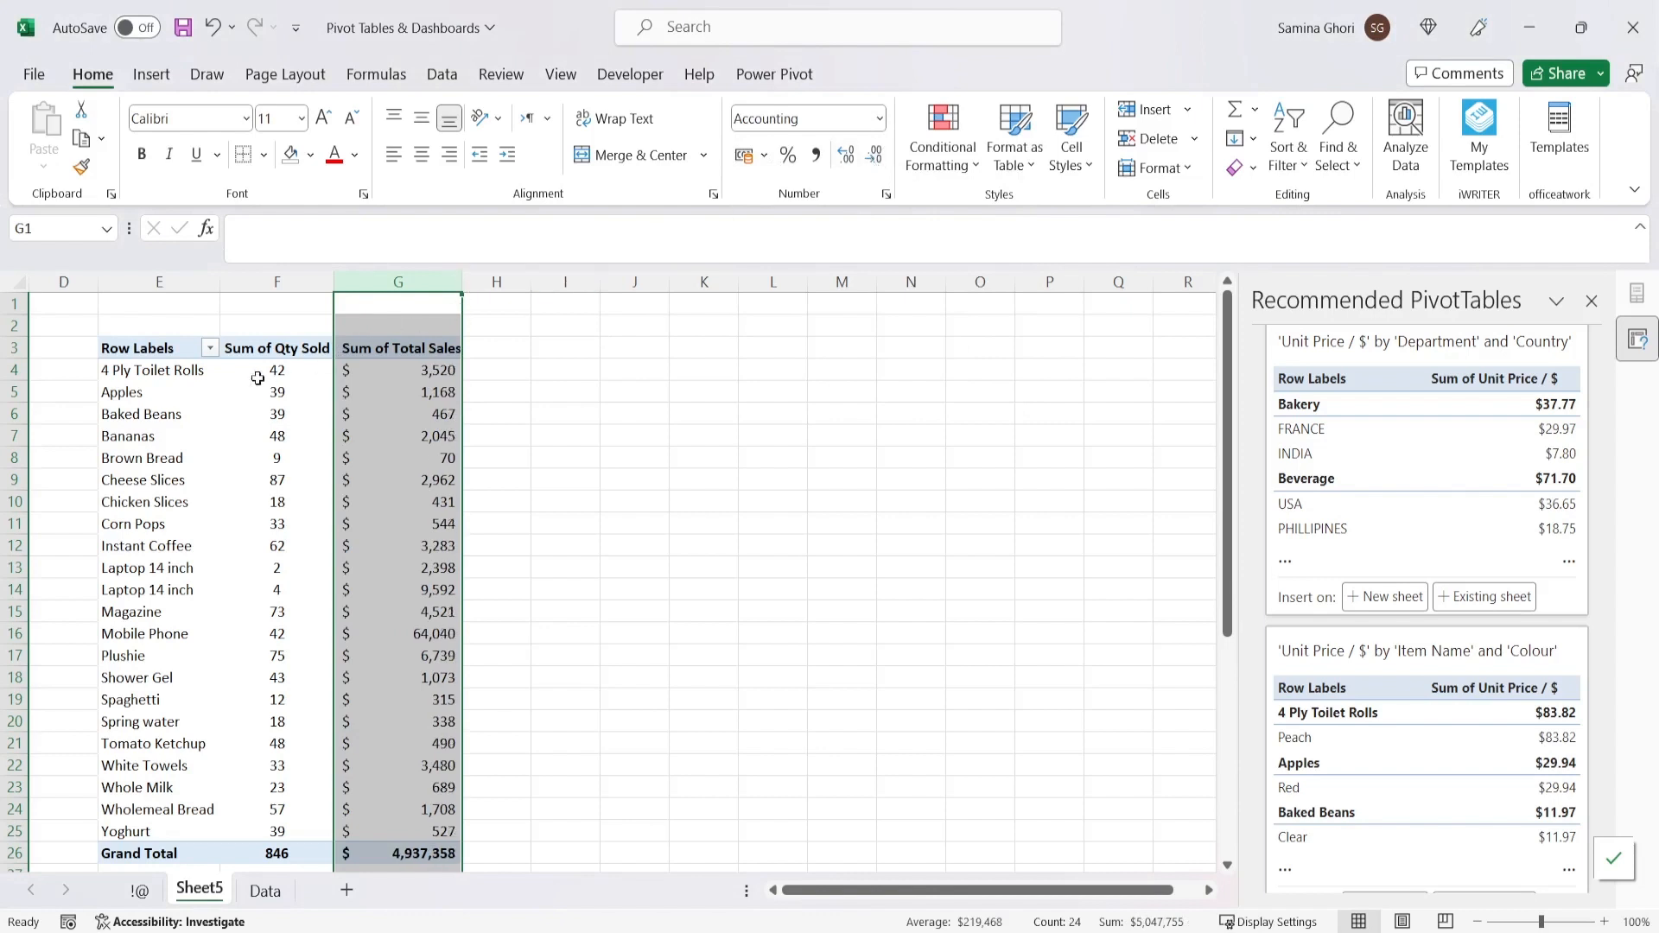
- Rename the Sum of Qty Sold header in cell F3 as Qty Sold, with a trailing space to keep the name unique
click(271, 349)
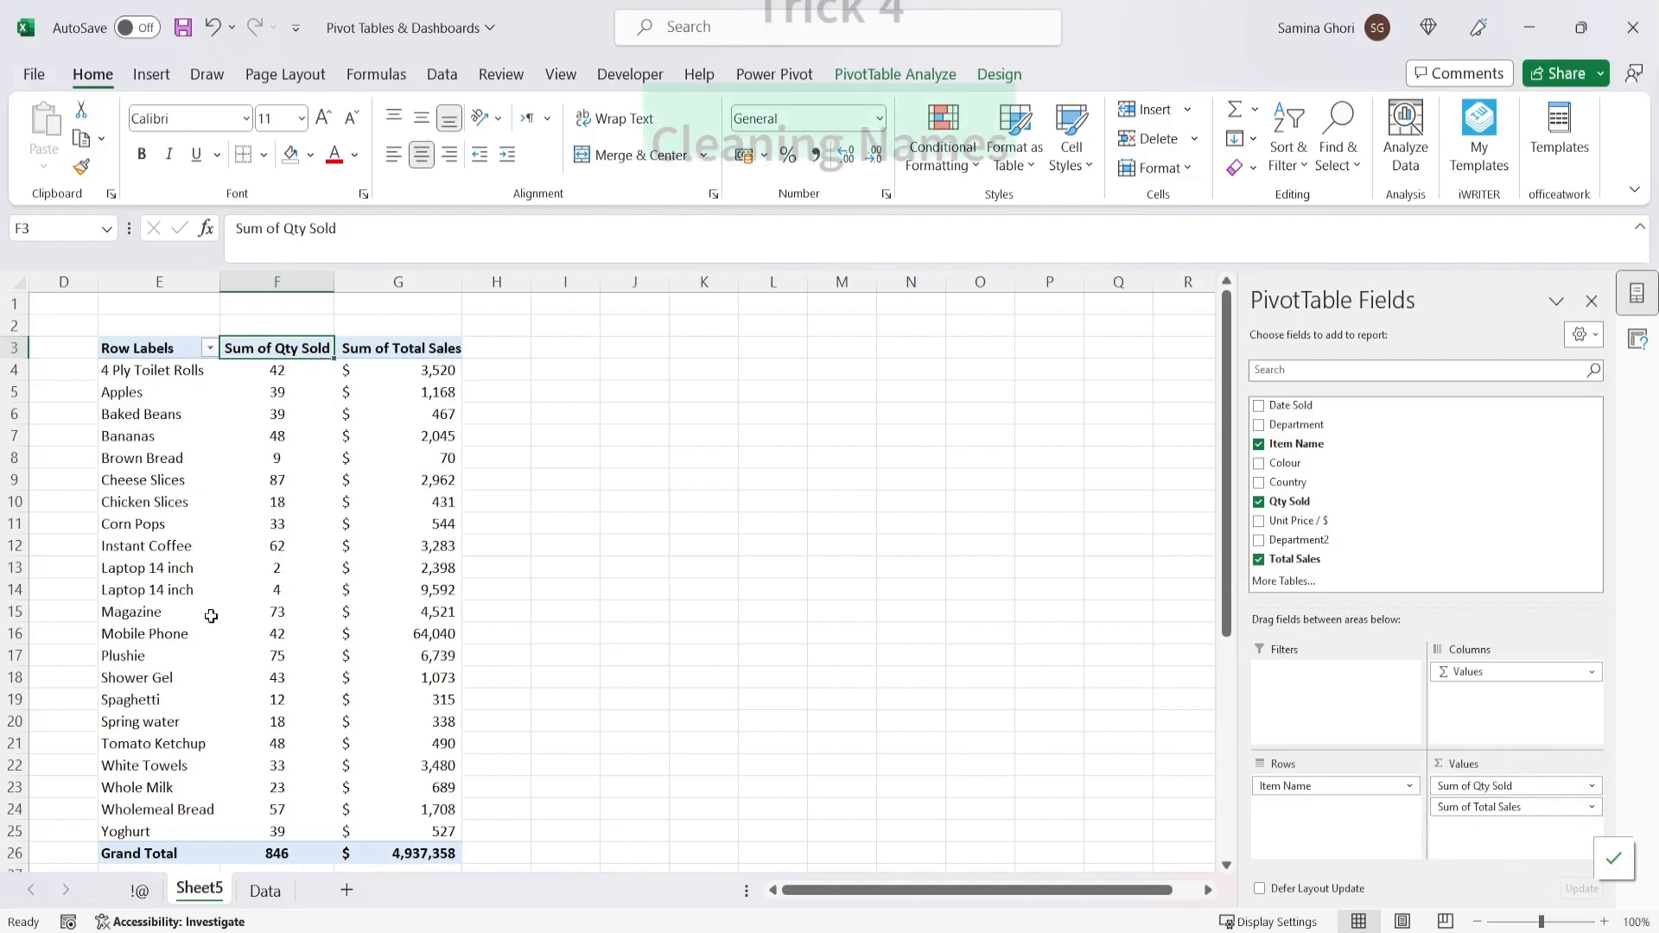
click(285, 227)
drag(286, 226, 235, 229)
key(BackSpace)
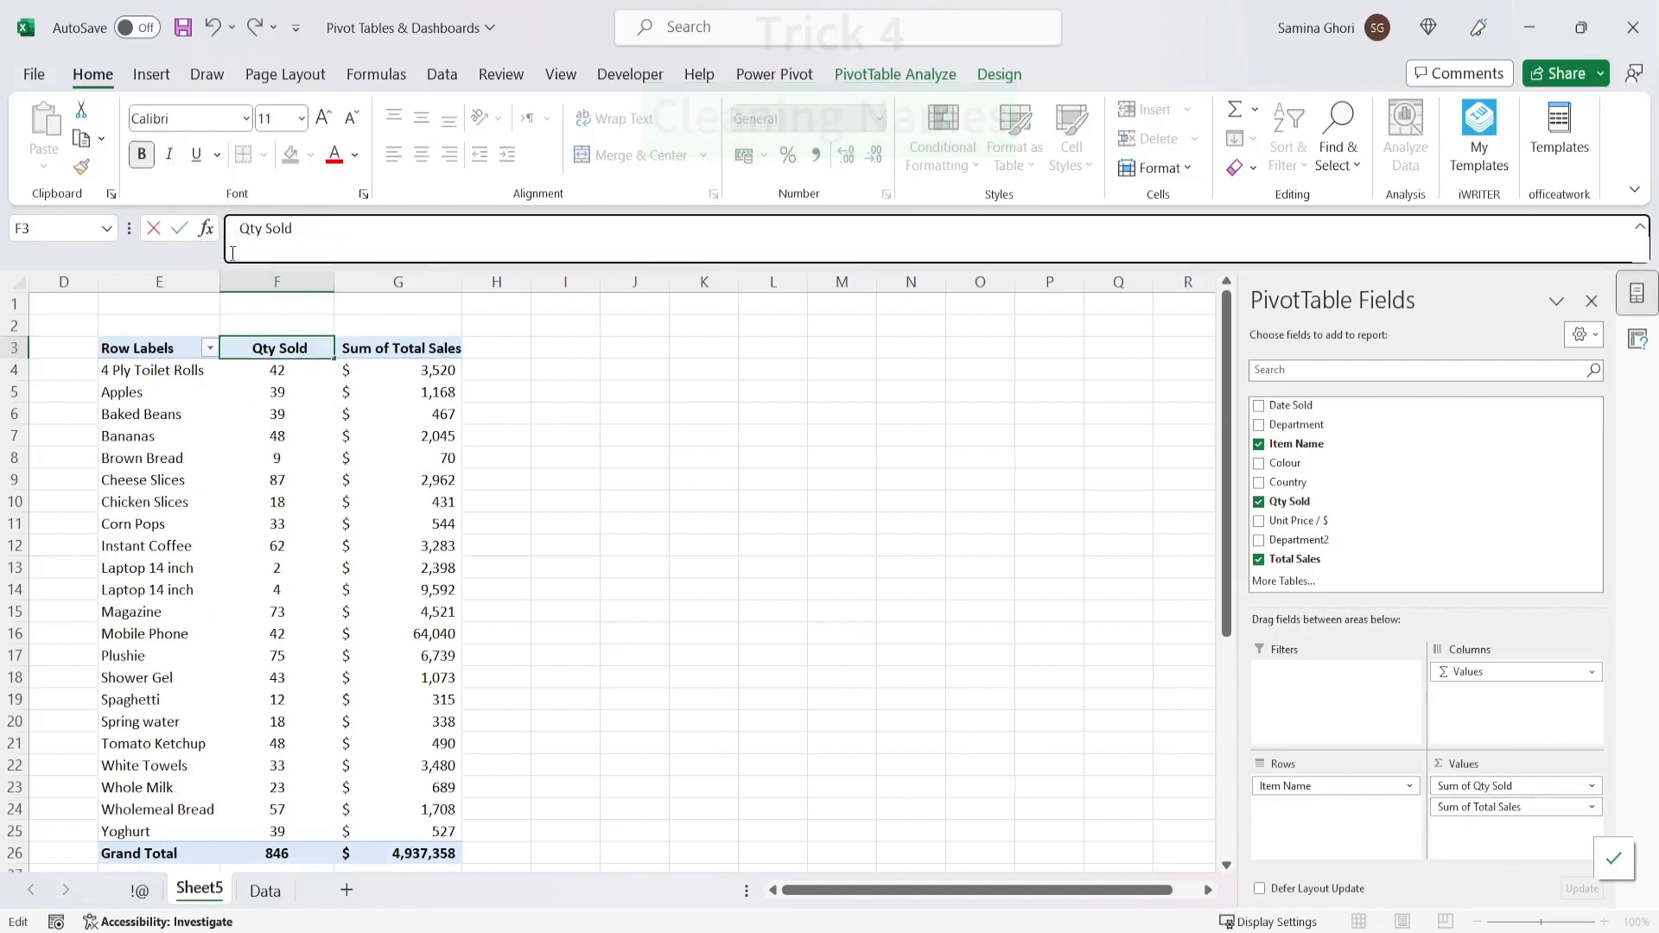
key(Delete)
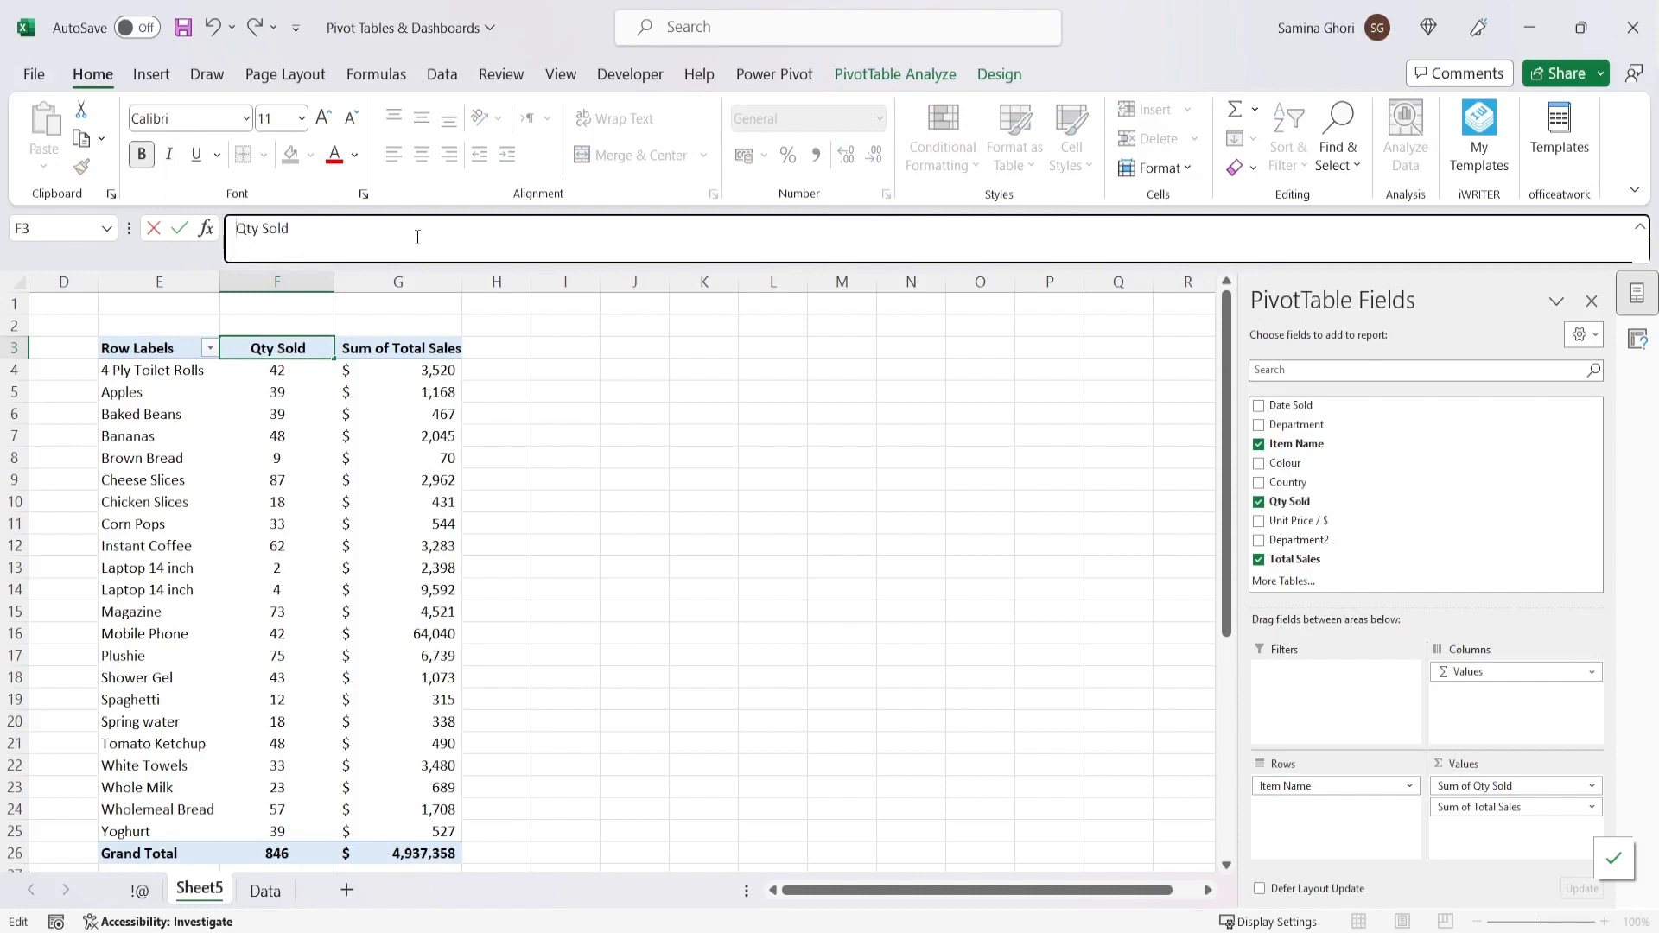
key(Return)
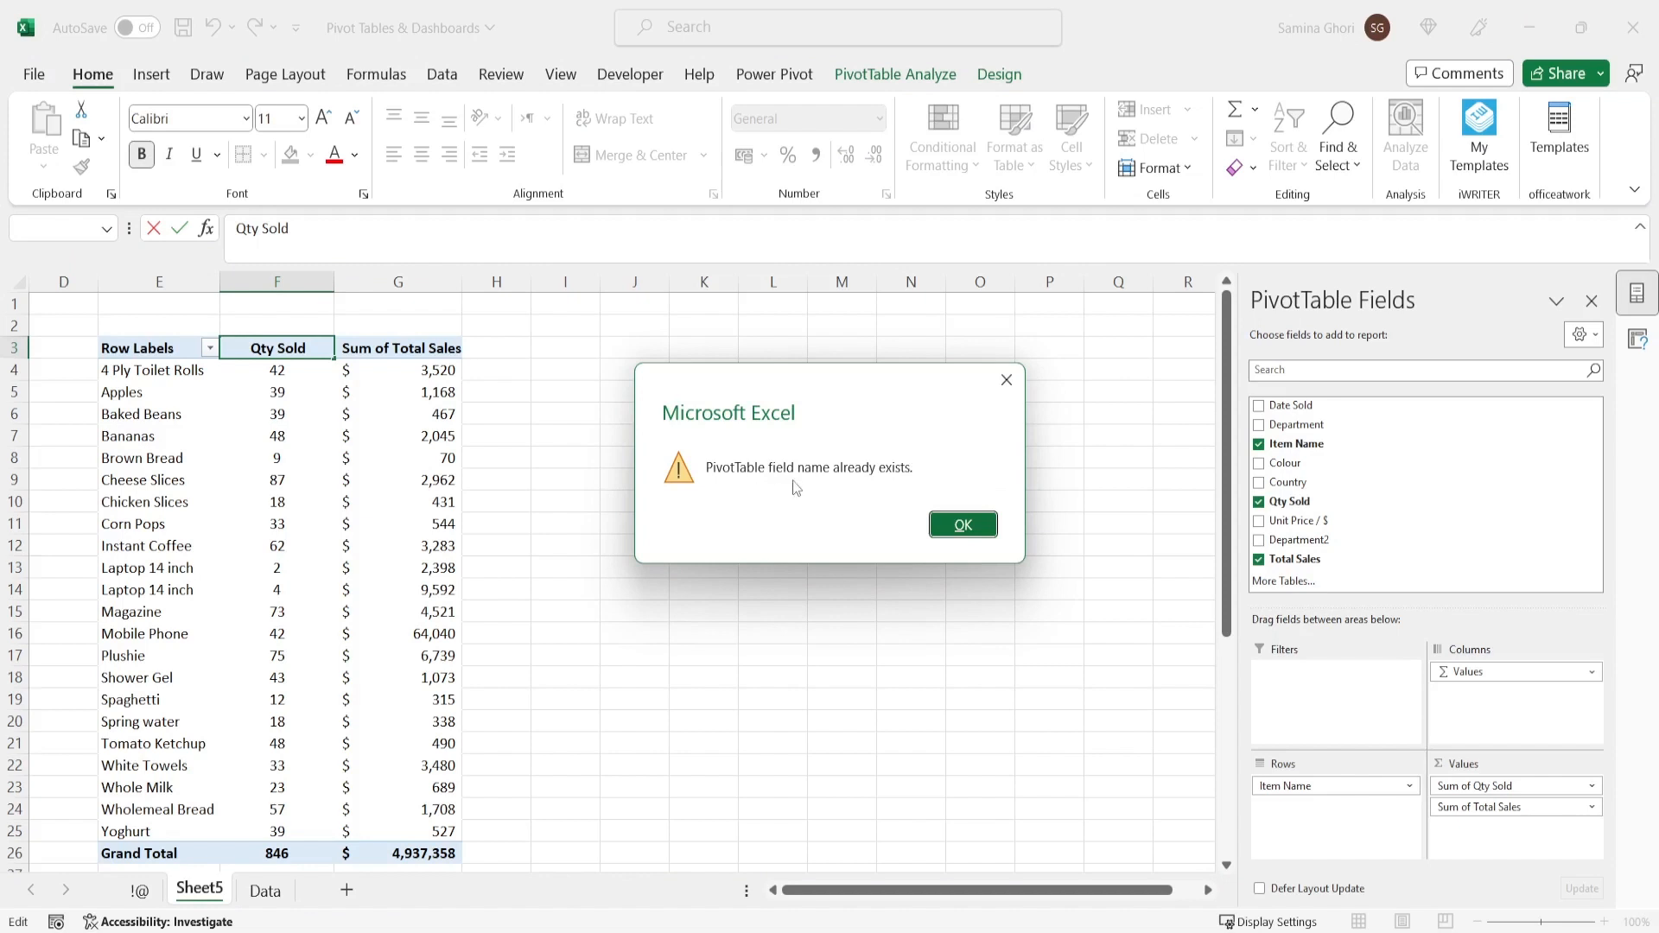
click(964, 526)
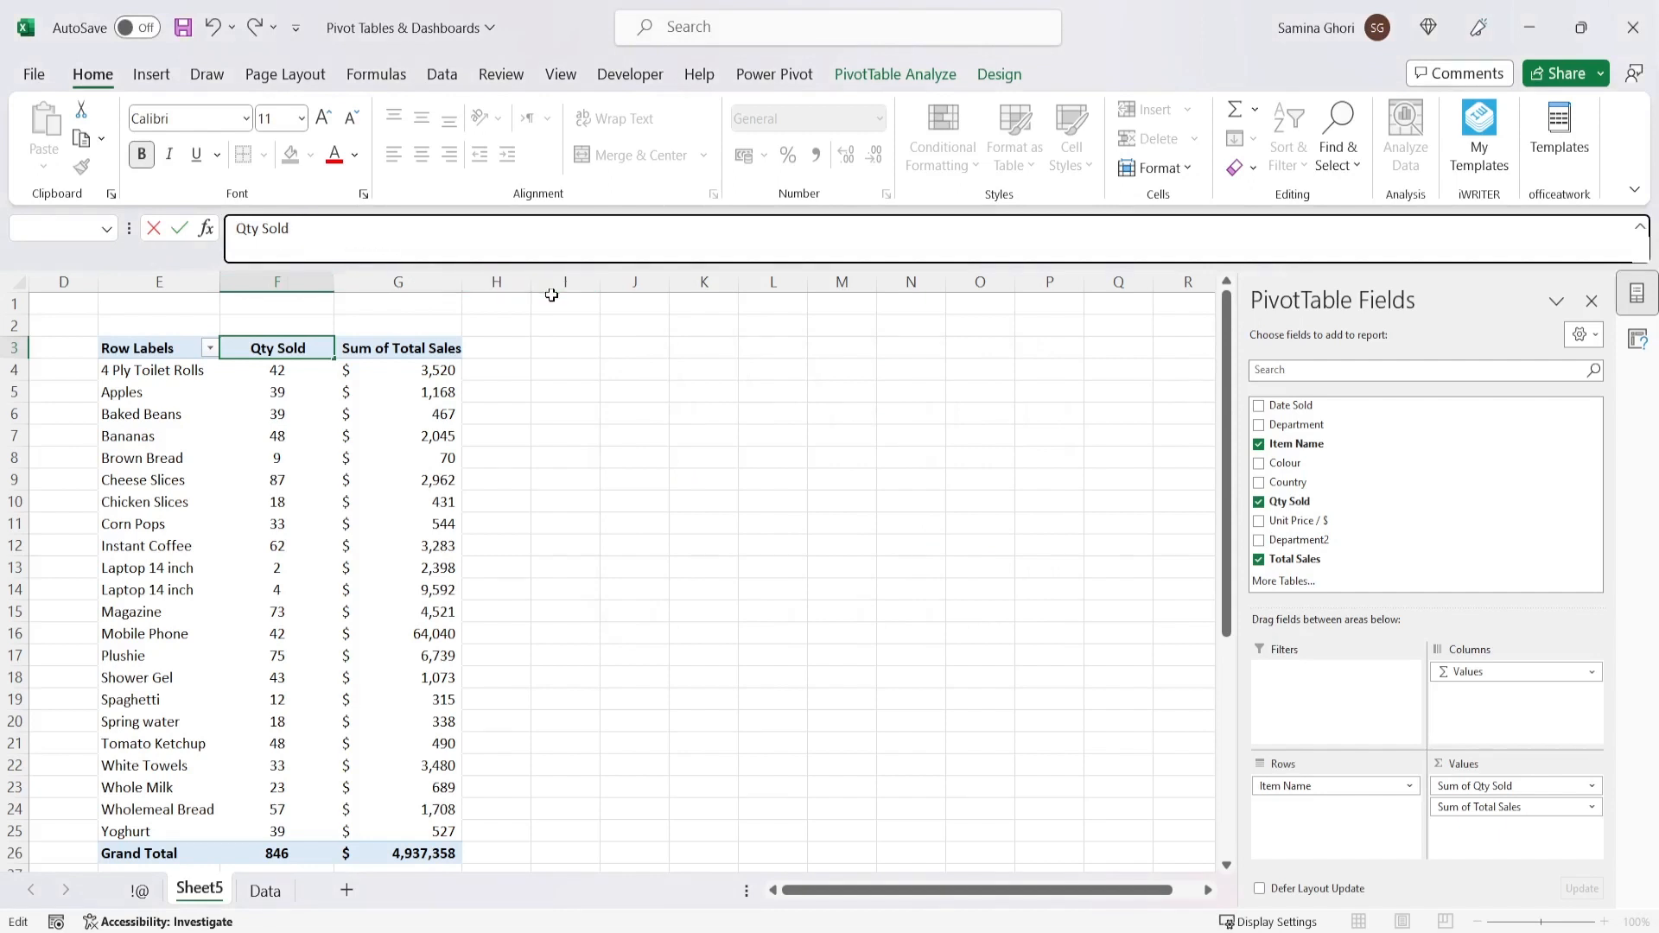
key(Return)
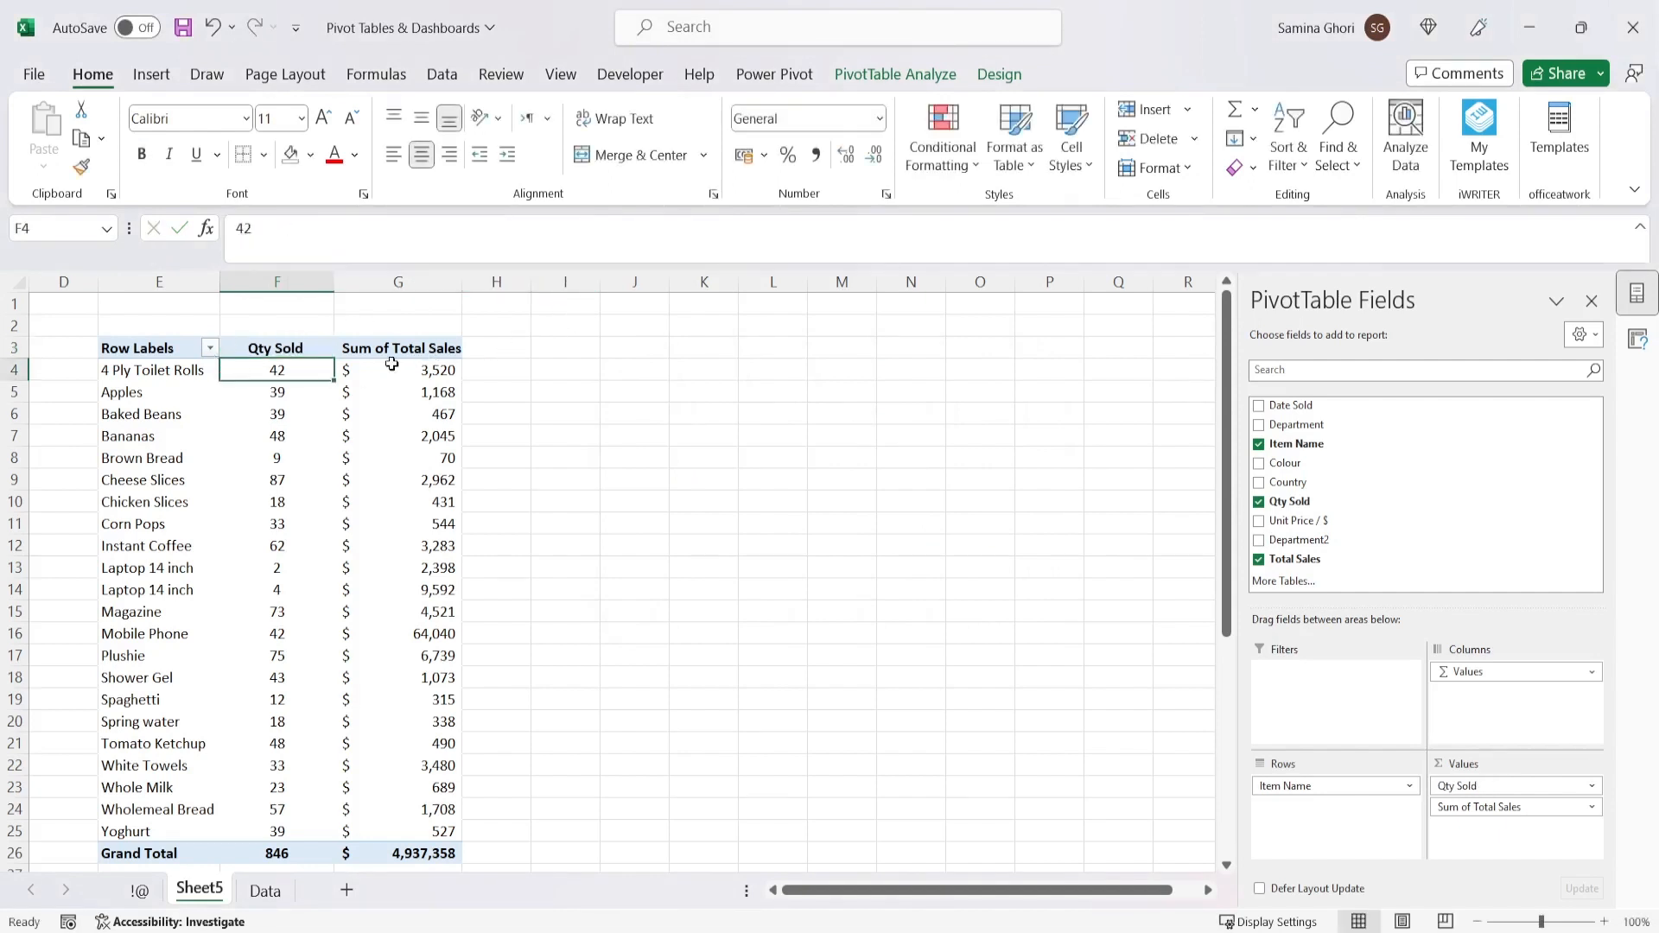
- Rename the Sum of Total Sales header in cell G3 as Total Sales, with a trailing space to keep the name unique
click(395, 350)
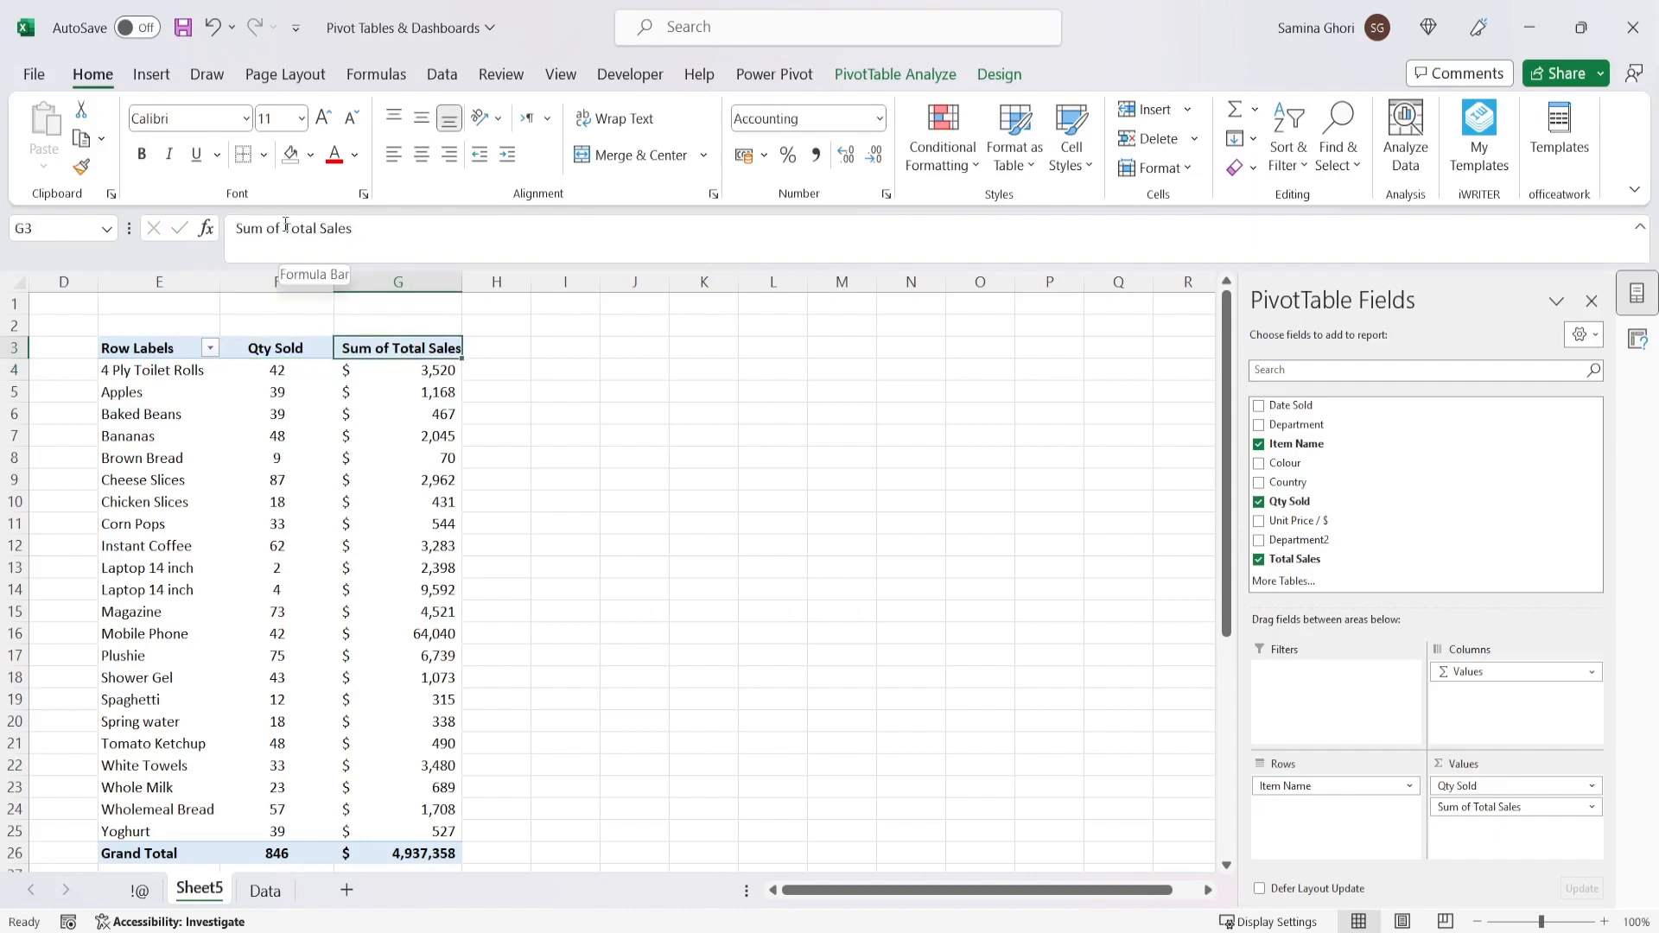
drag(286, 228, 235, 229)
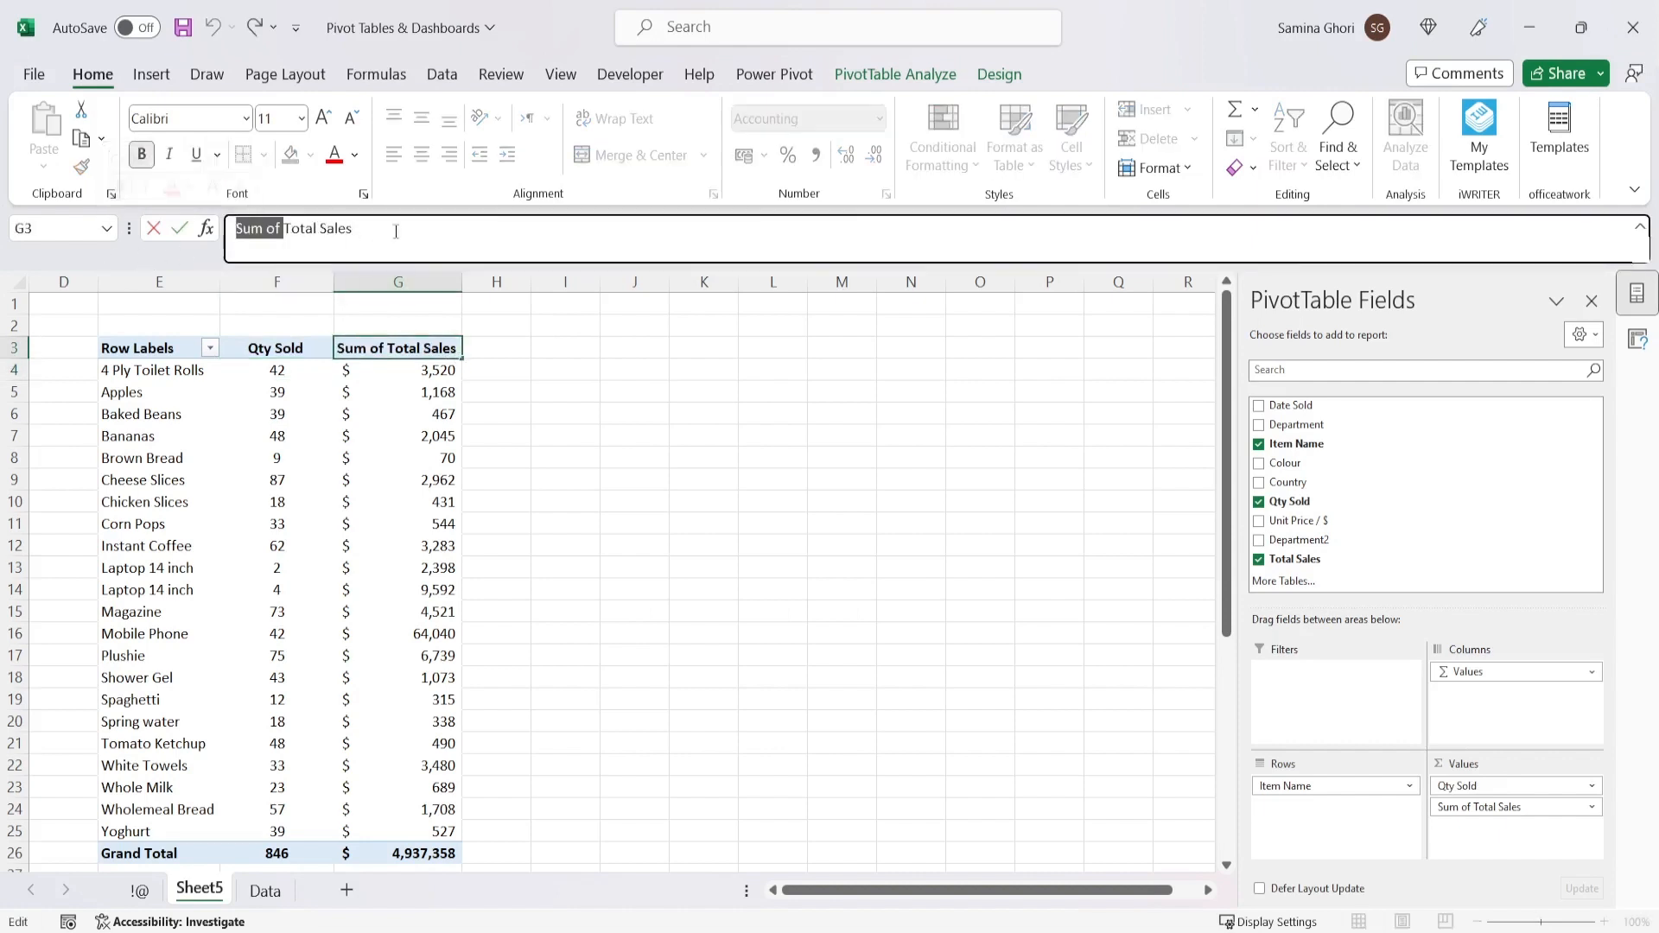
key(BackSpace)
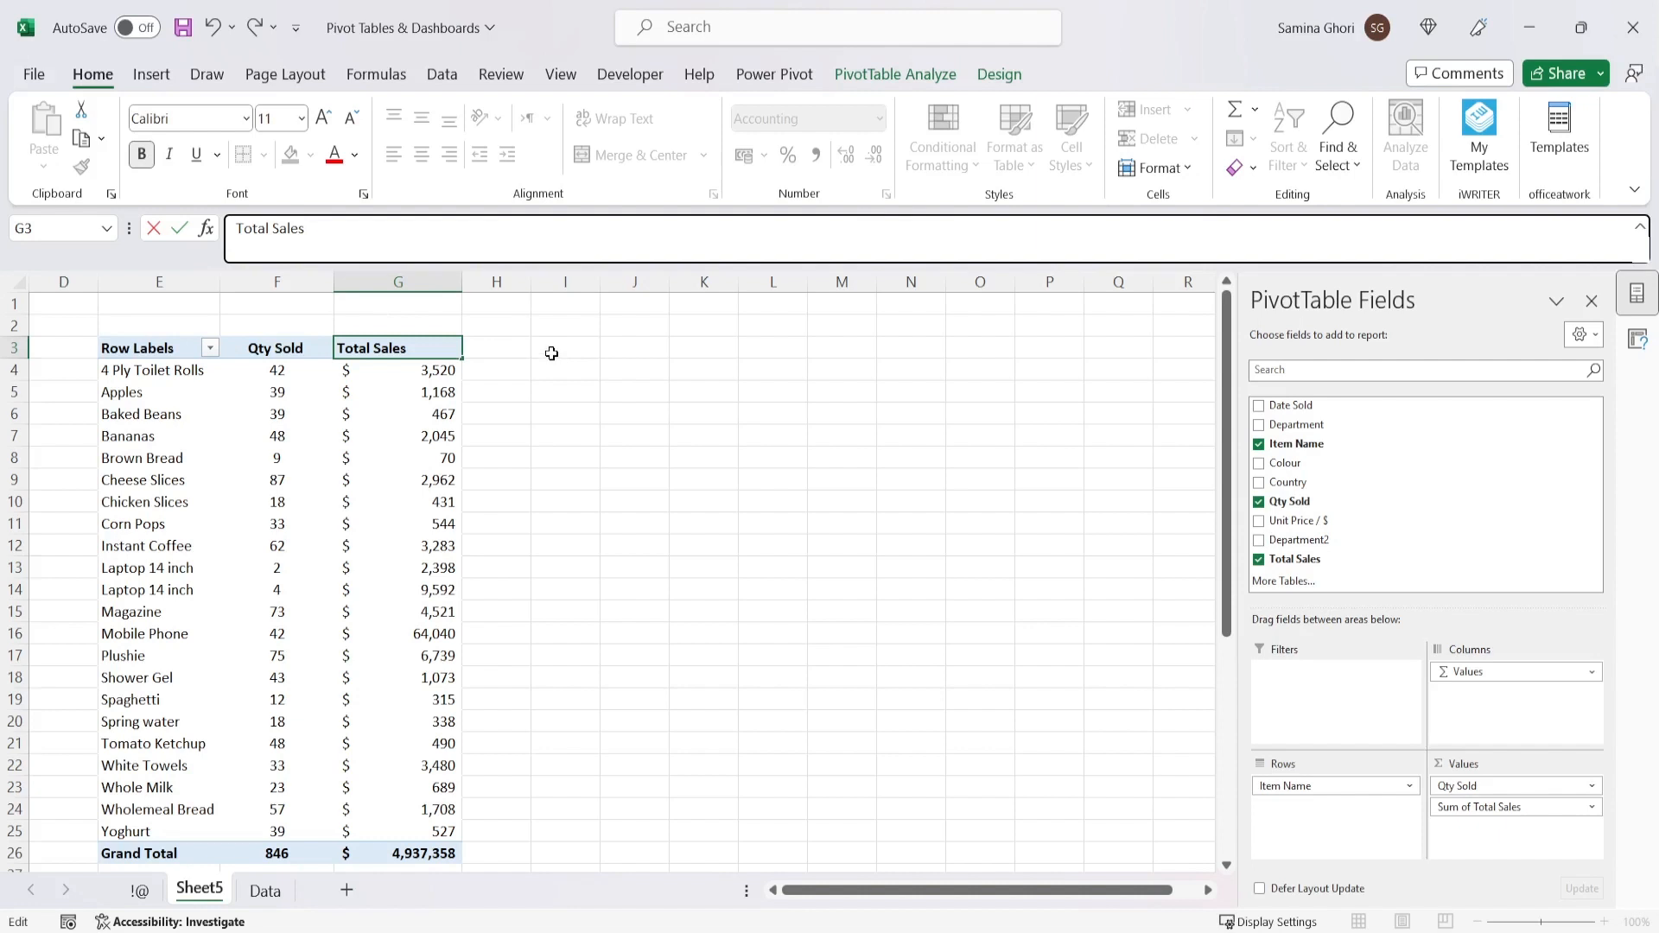
key(Return)
click(430, 349)
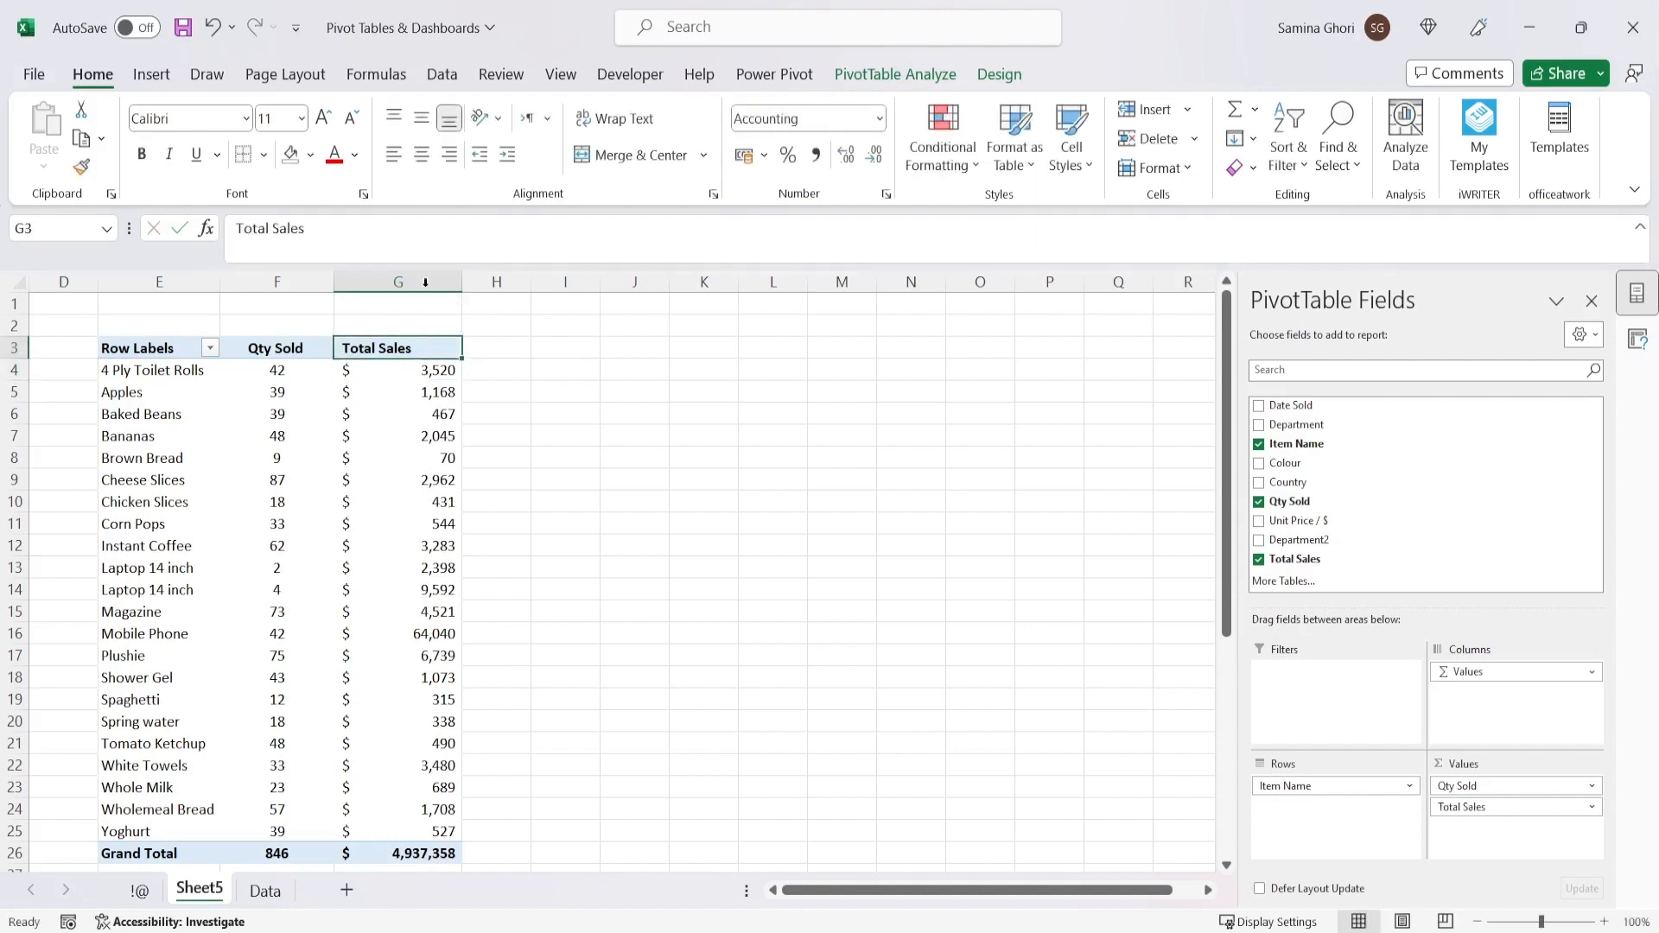
- Centre the Total Sales header in cell G3 and add Department above Item Name in the PivotTable rows
click(422, 155)
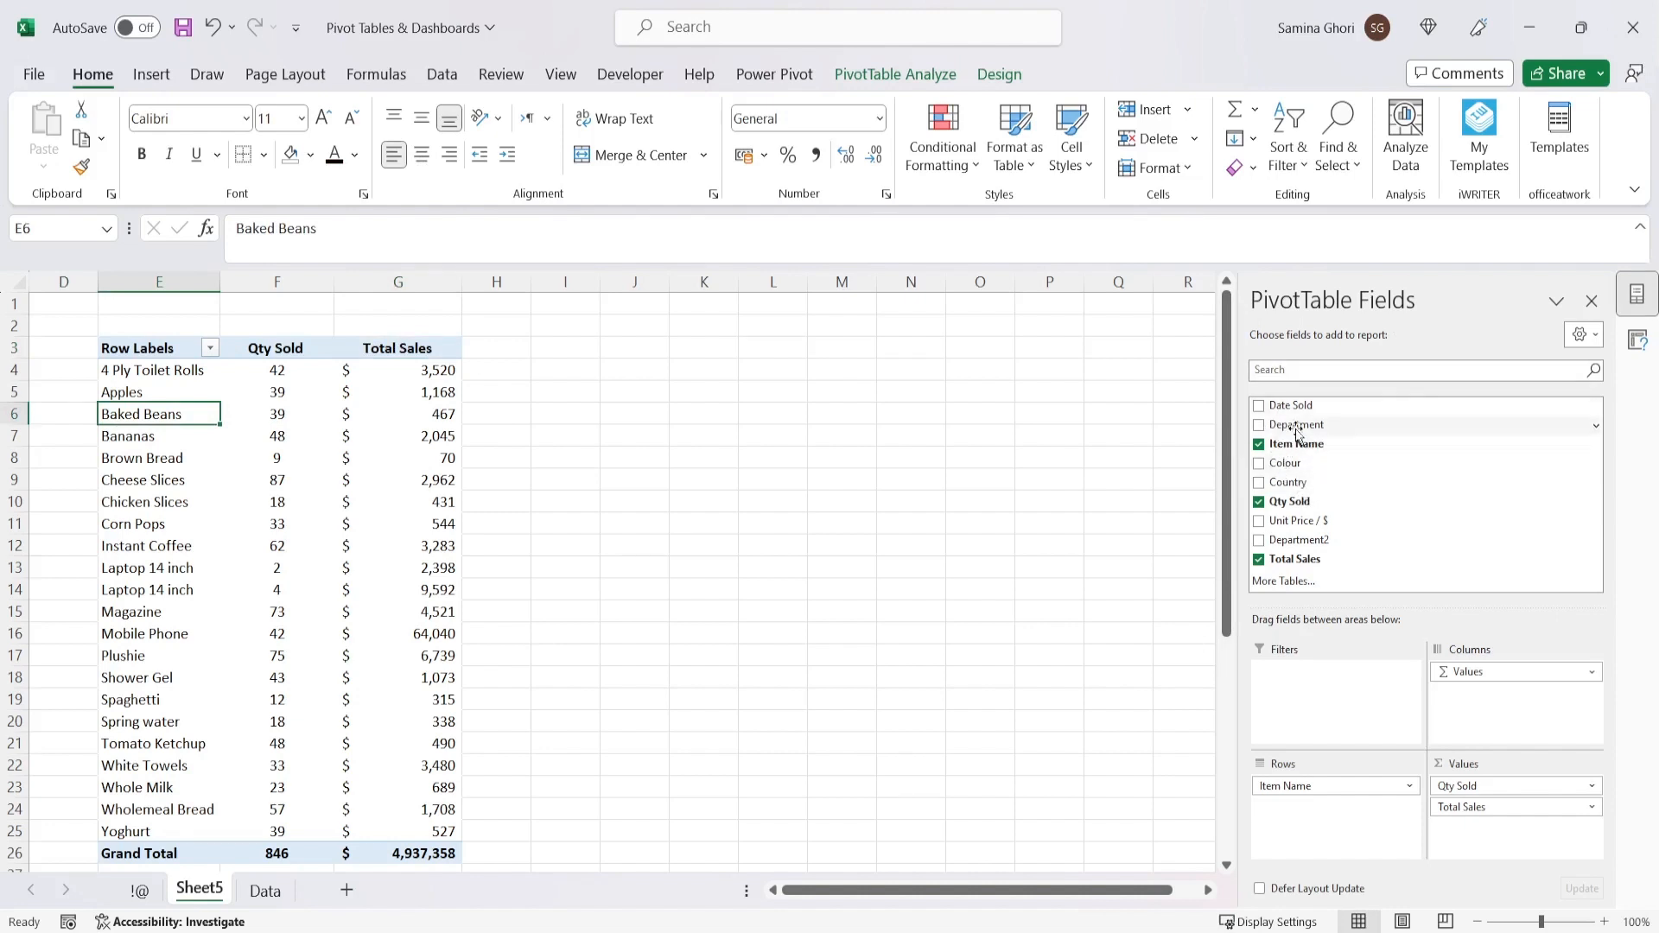
drag(1305, 426, 1351, 780)
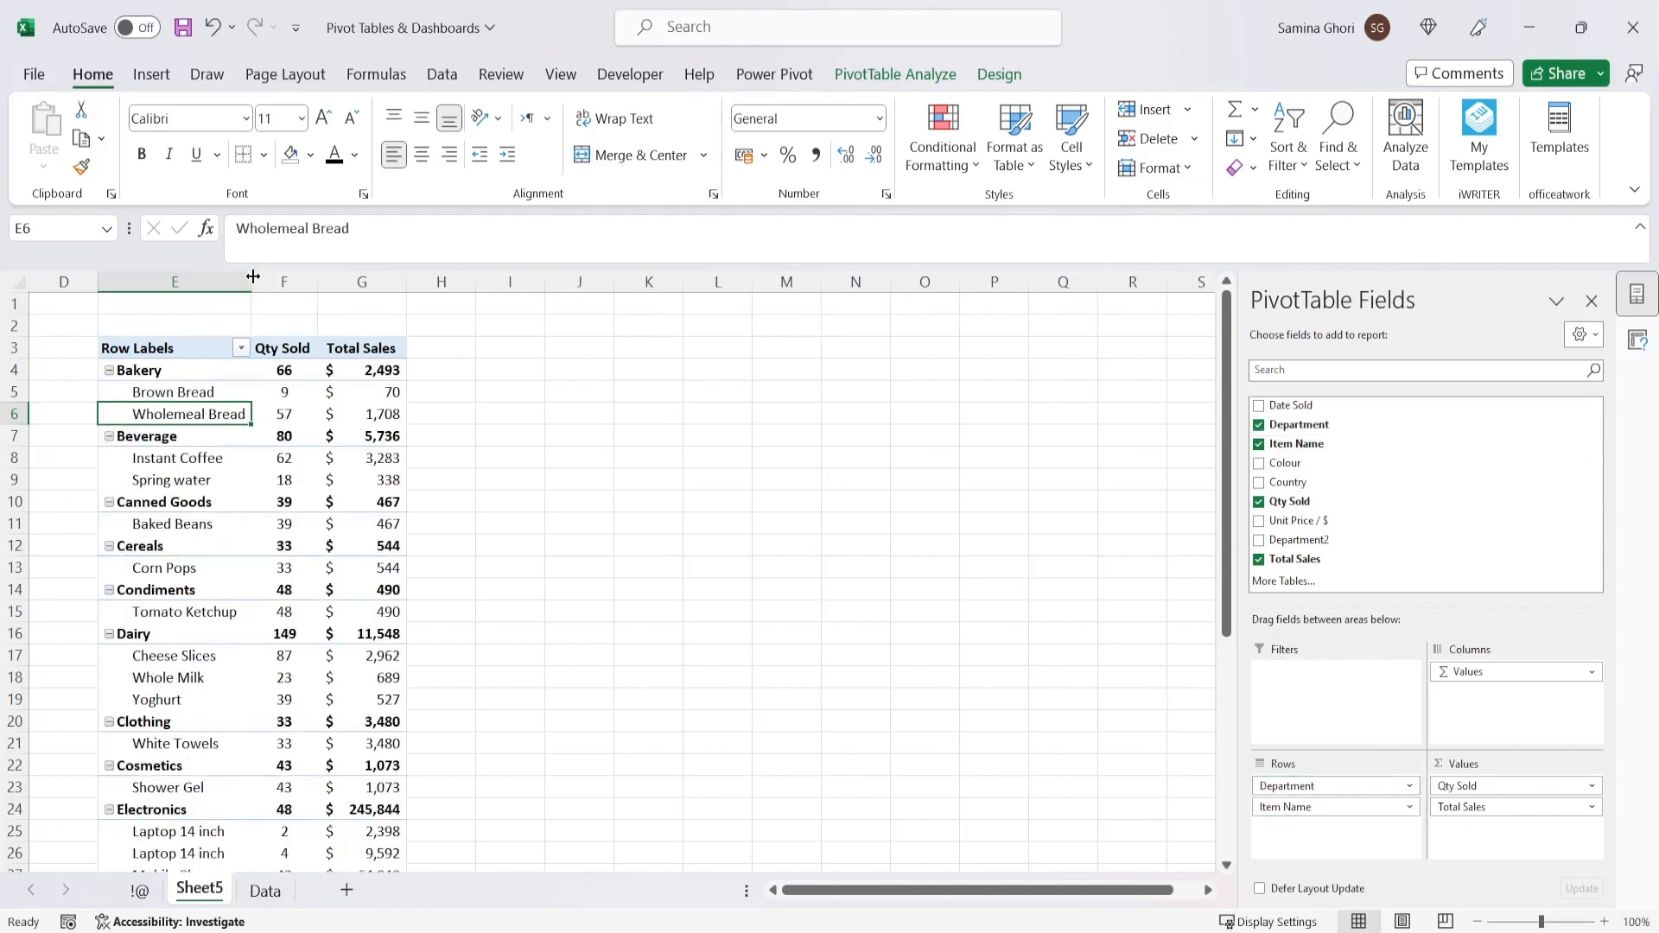
scroll(274, 668, down, 3)
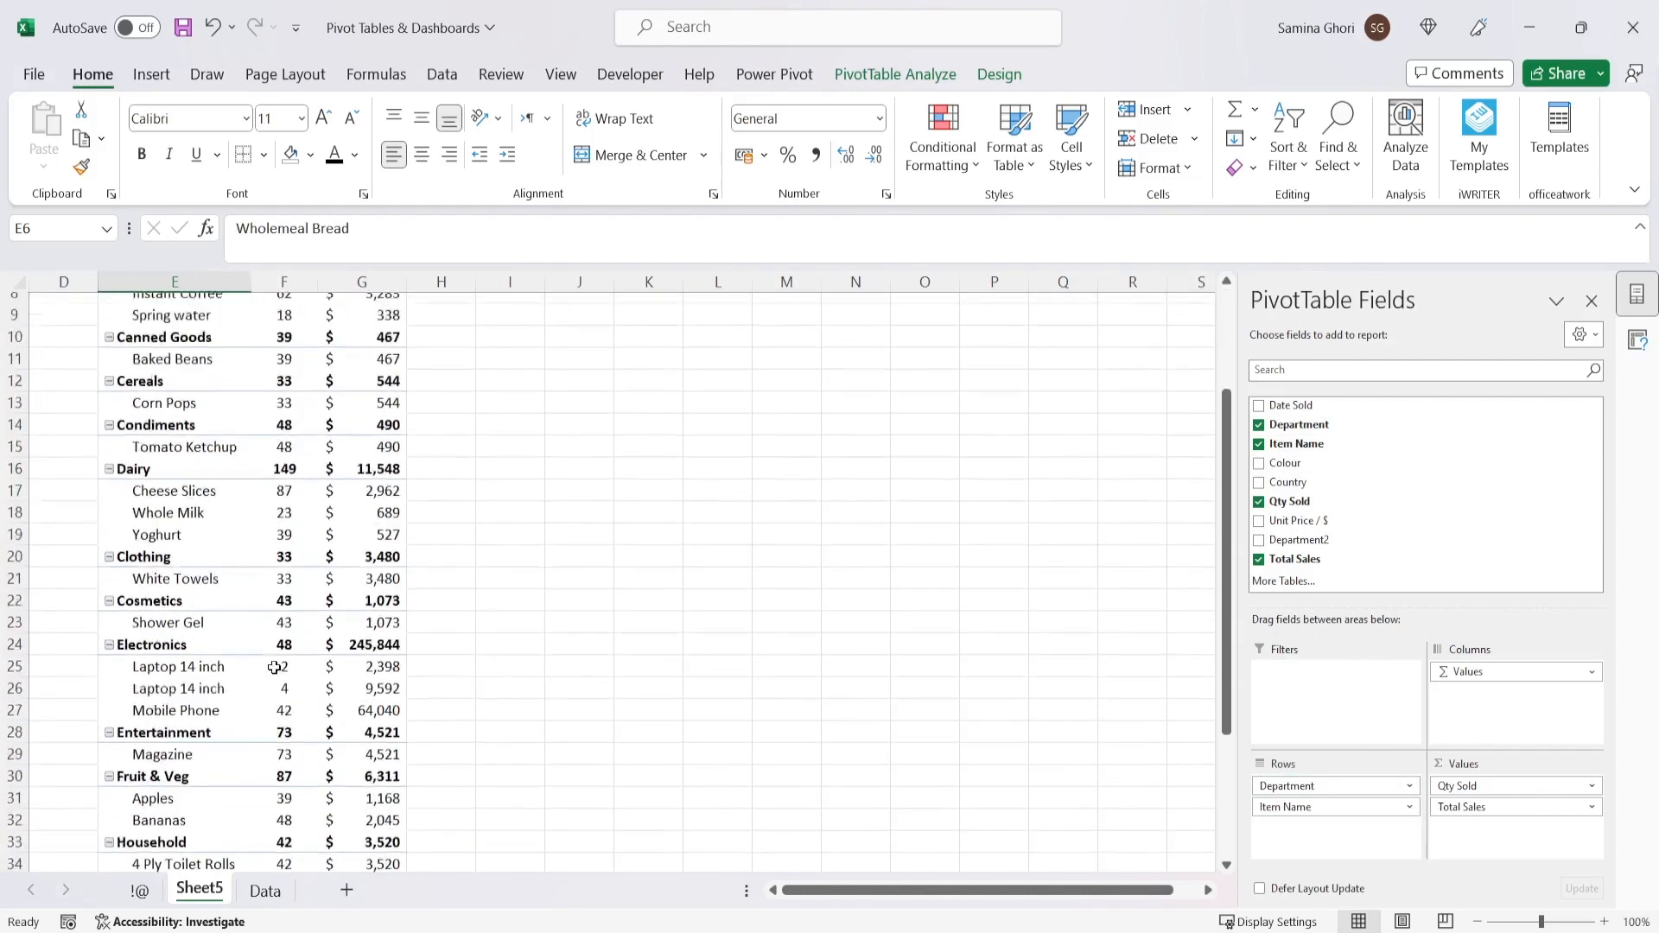
scroll(274, 668, up, 3)
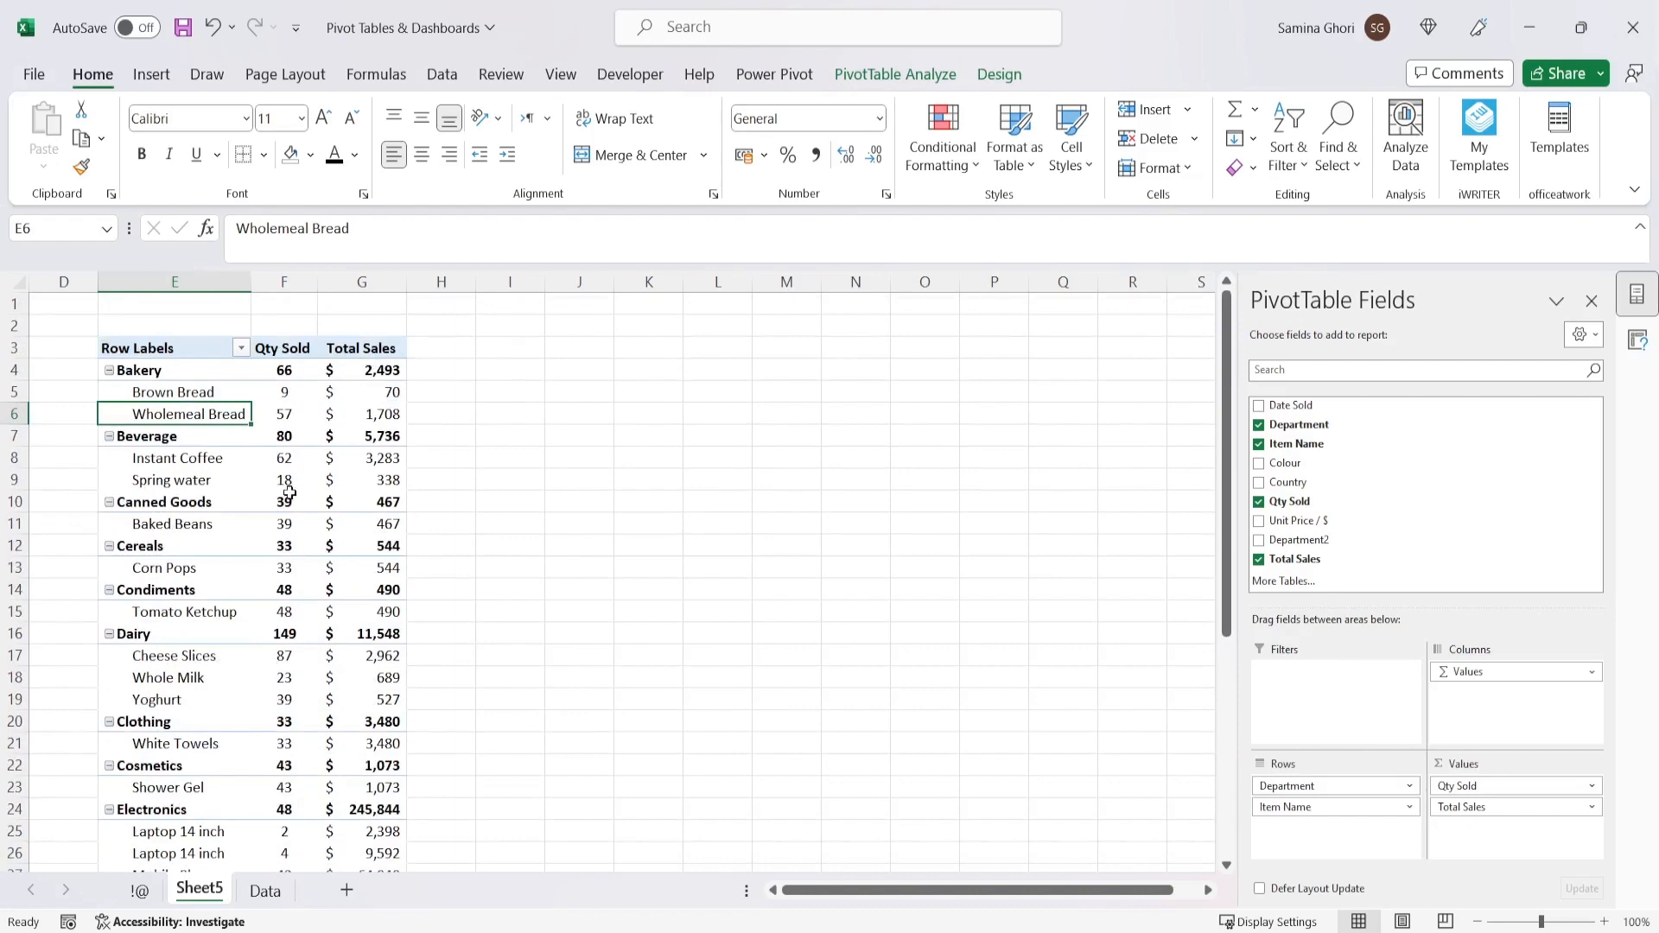
- Change the report layout of the Department and Item Name PivotTable to Tabular Form
click(924, 74)
click(1000, 74)
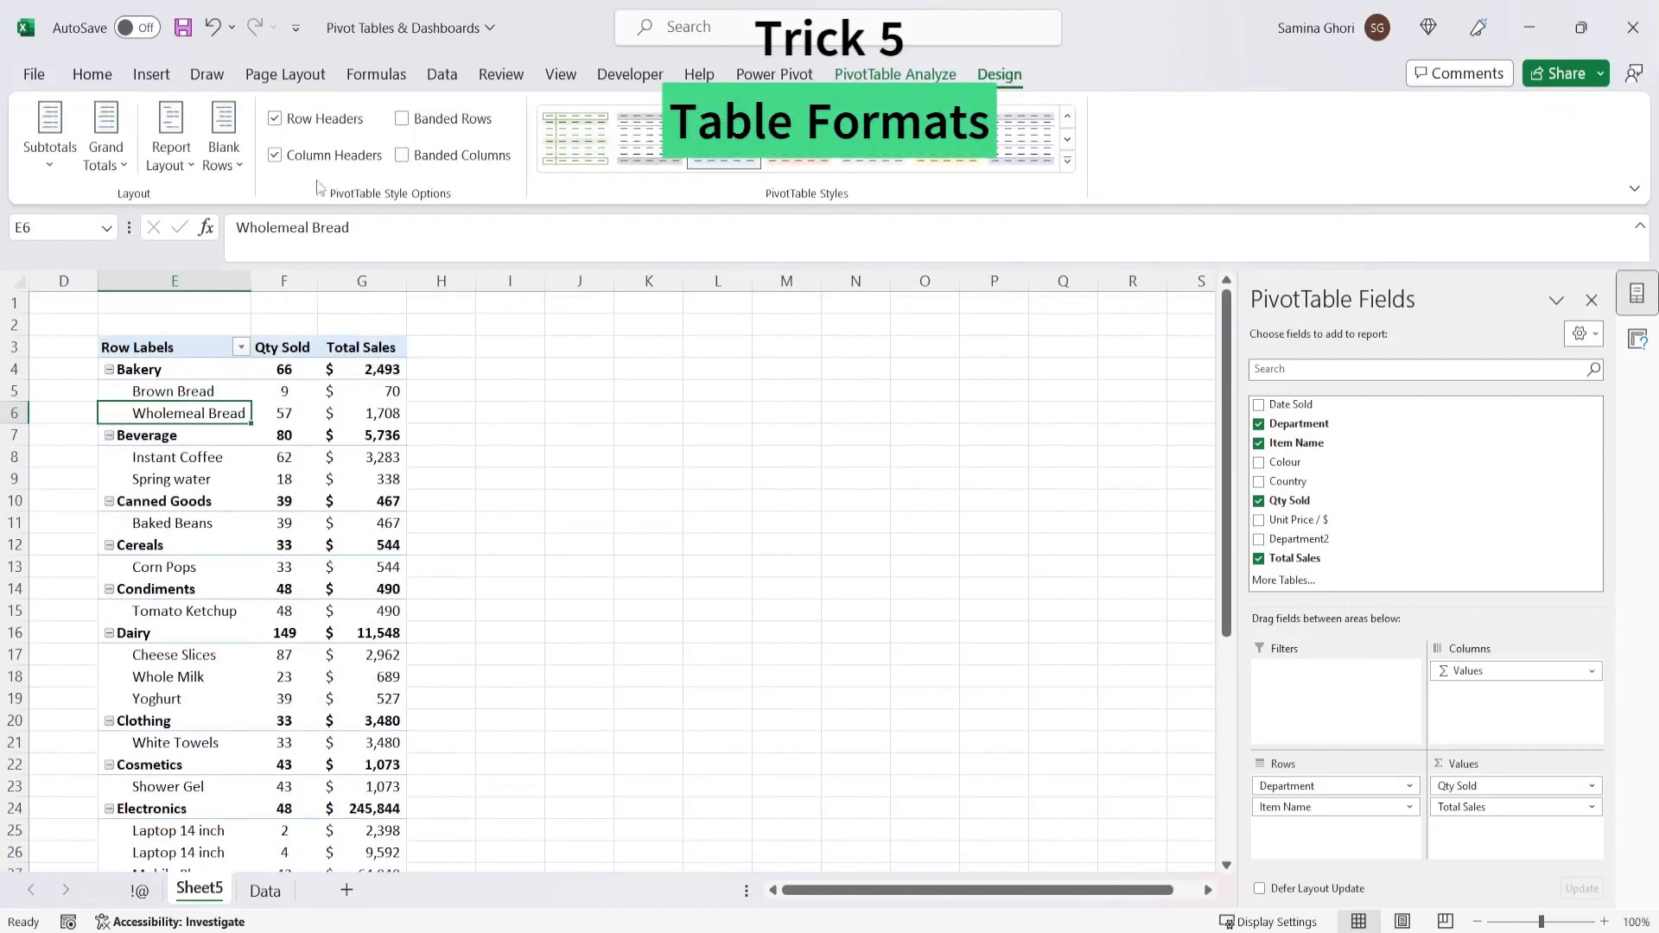
click(186, 170)
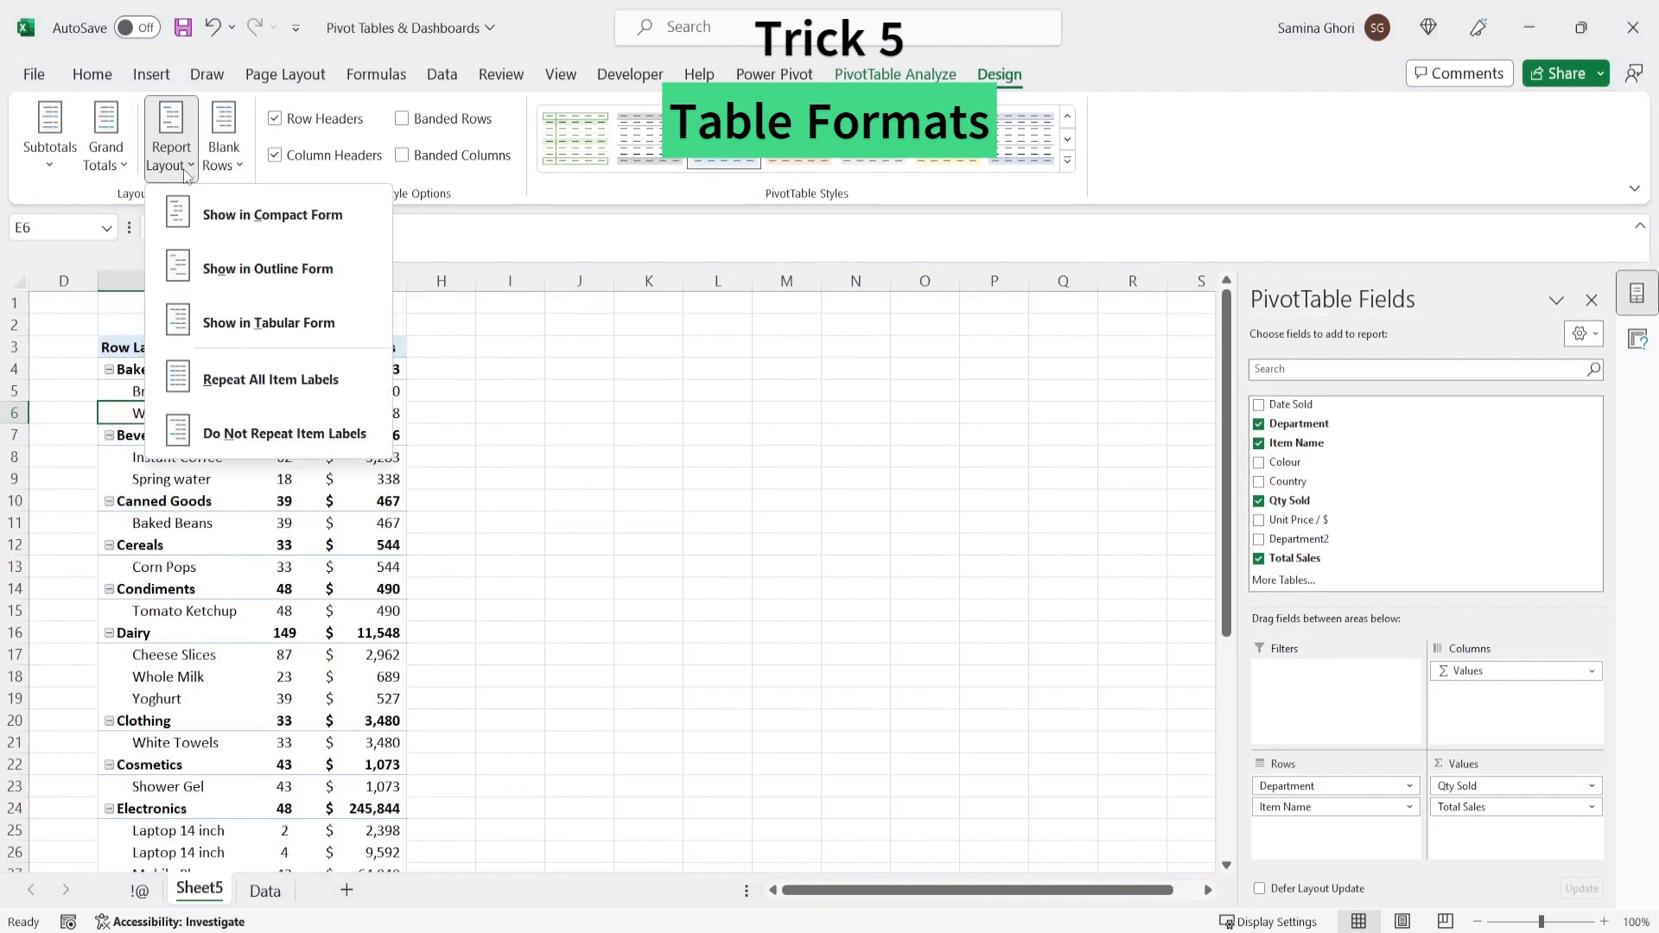
click(334, 334)
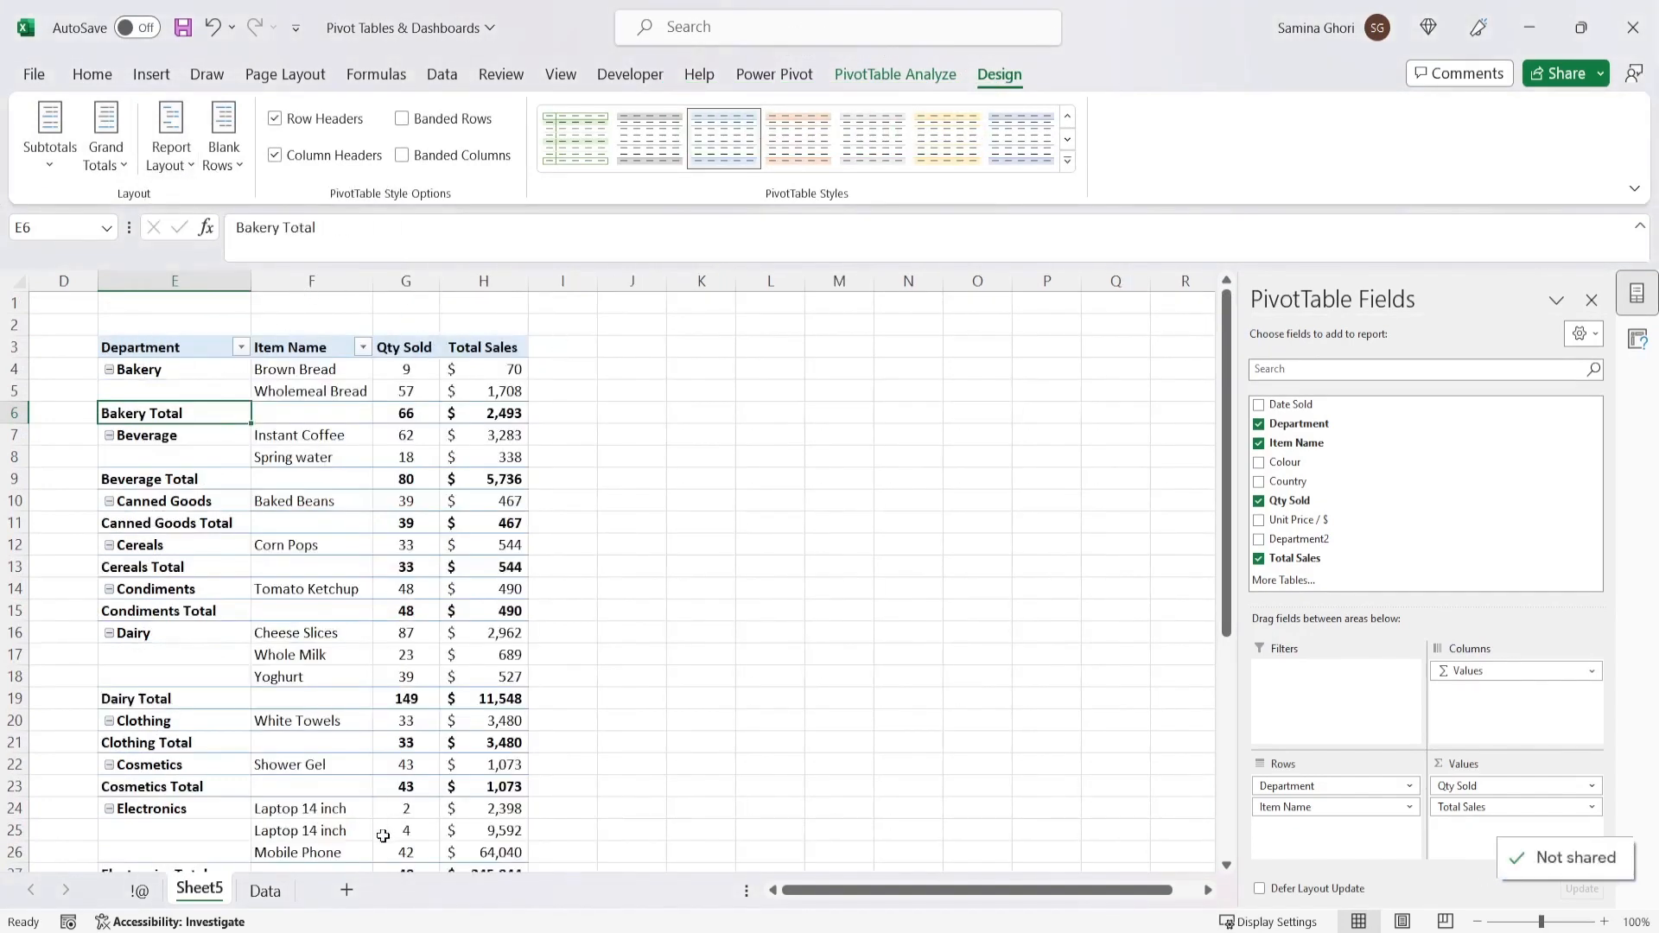
- Repeat all item labels in the tabular PivotTable and turn off the Department subtotals
scroll(521, 603, down, 3)
scroll(521, 602, down, 4)
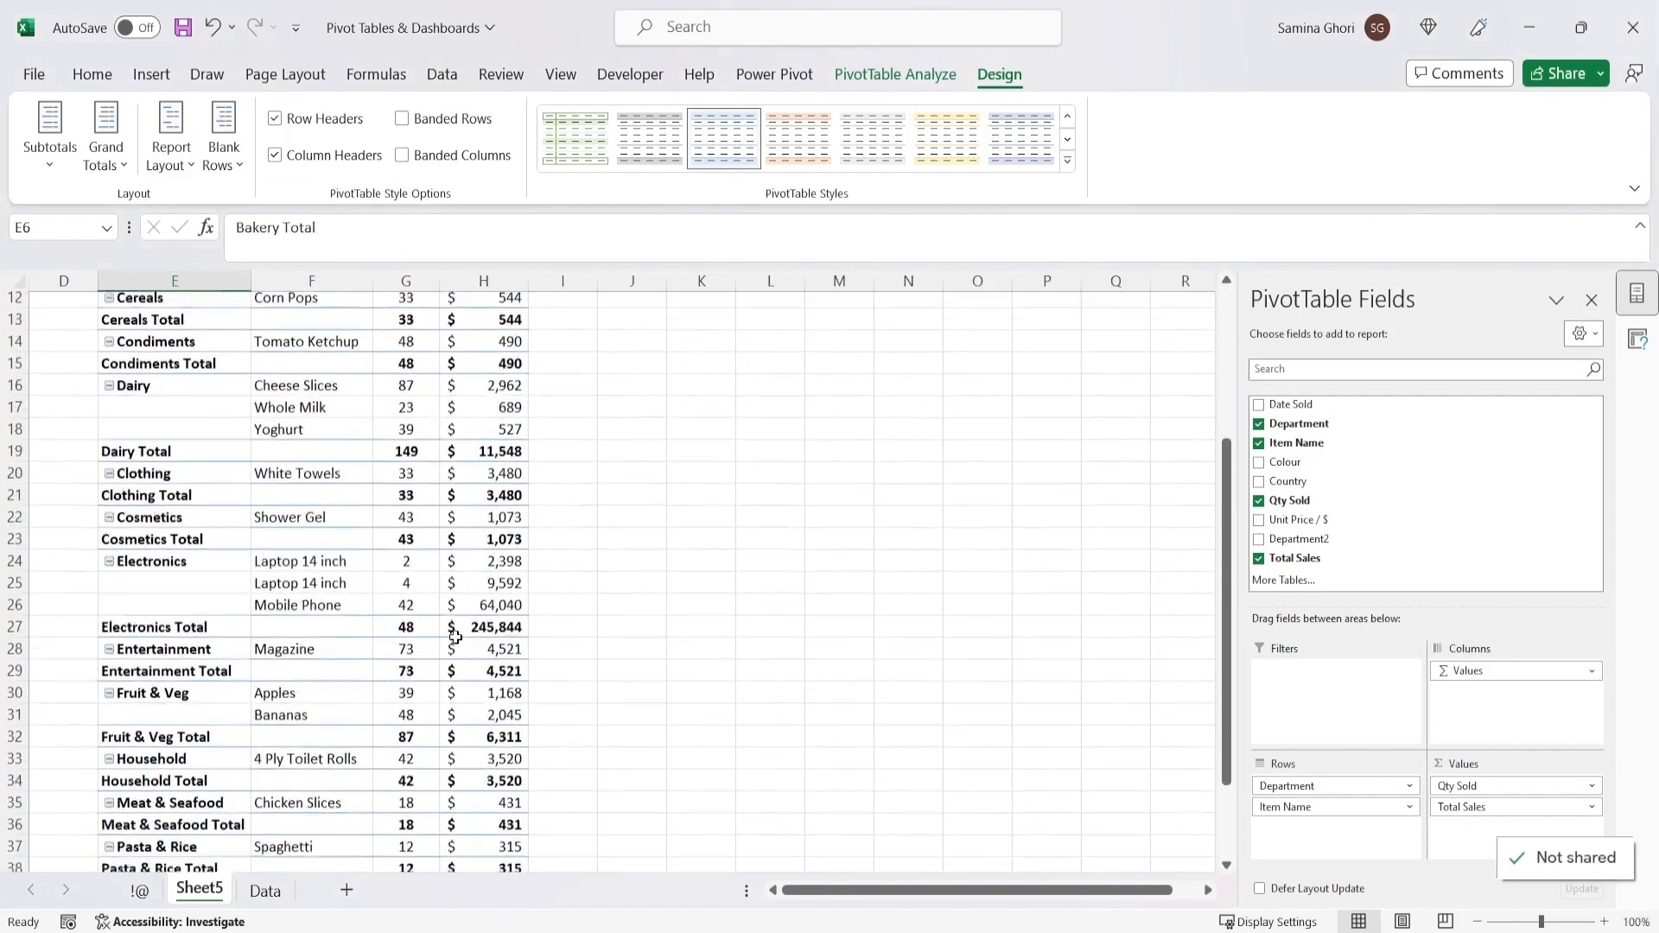
scroll(493, 551, up, 6)
scroll(493, 551, up, 1)
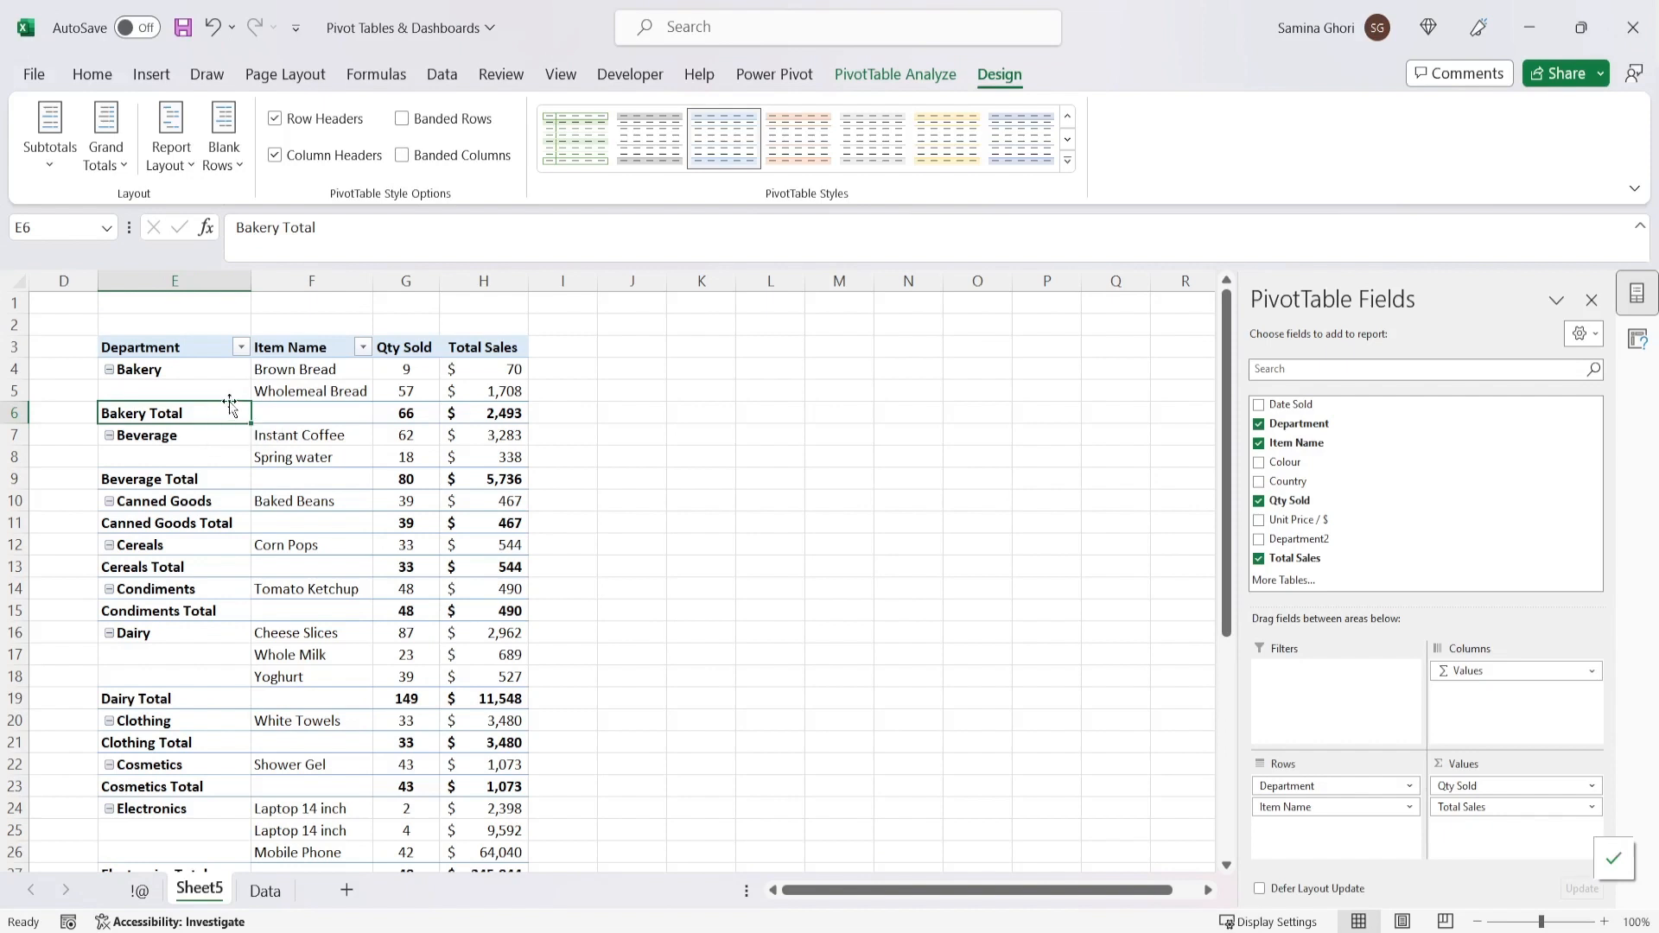
click(194, 164)
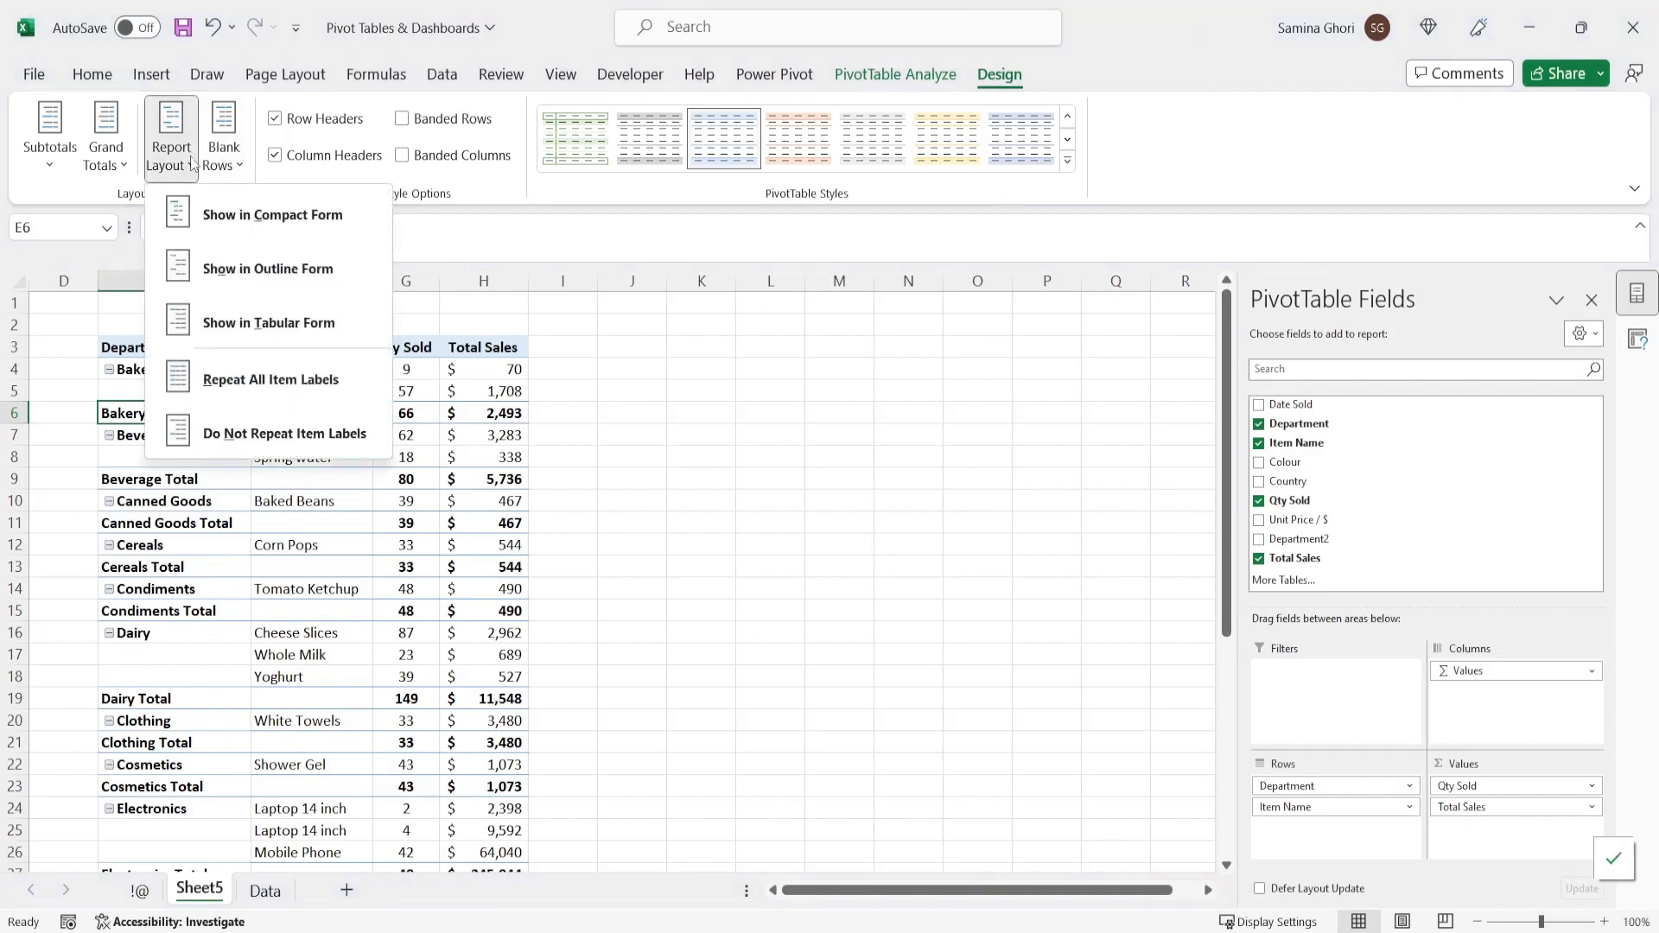
click(318, 383)
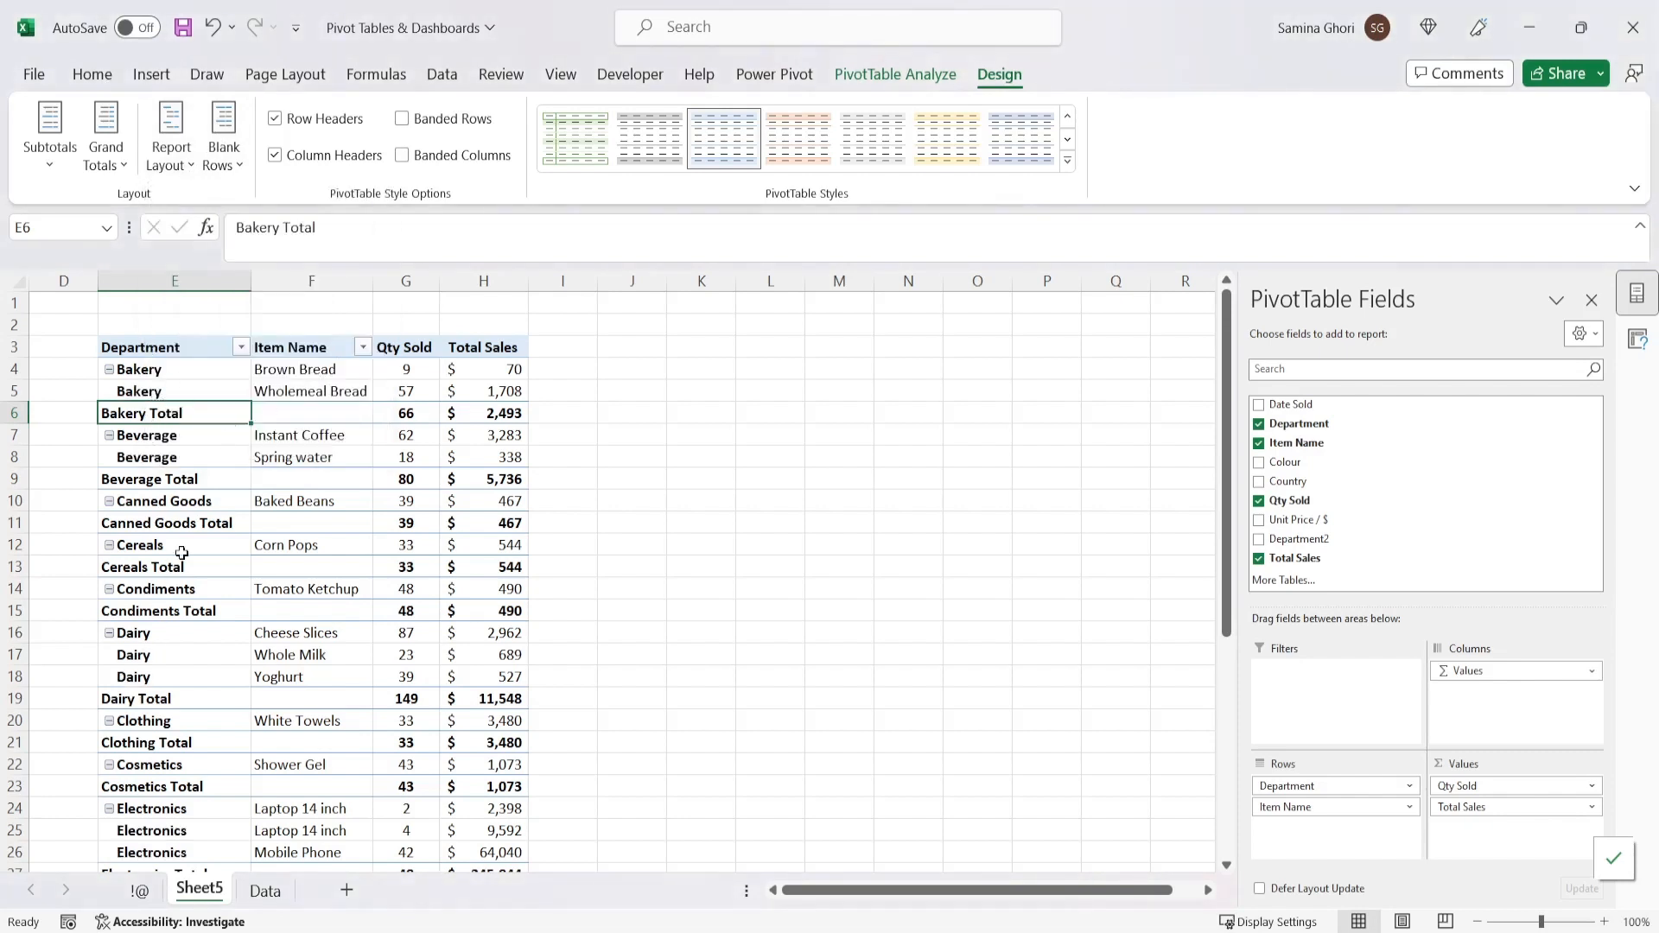
right_click(194, 418)
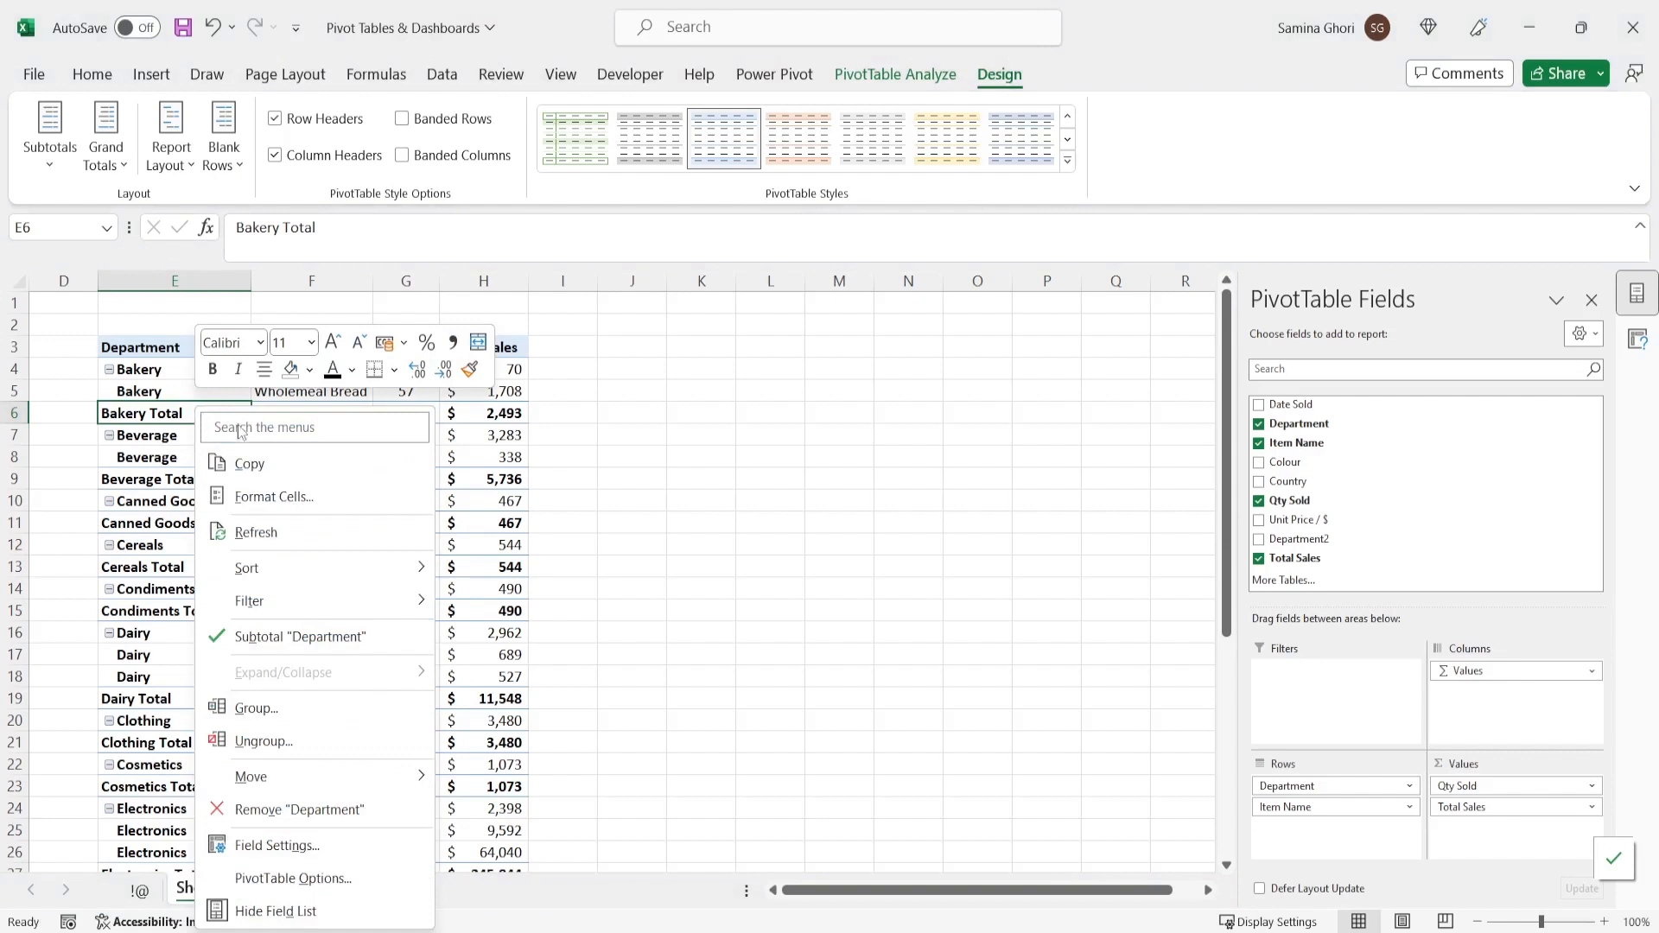
click(271, 638)
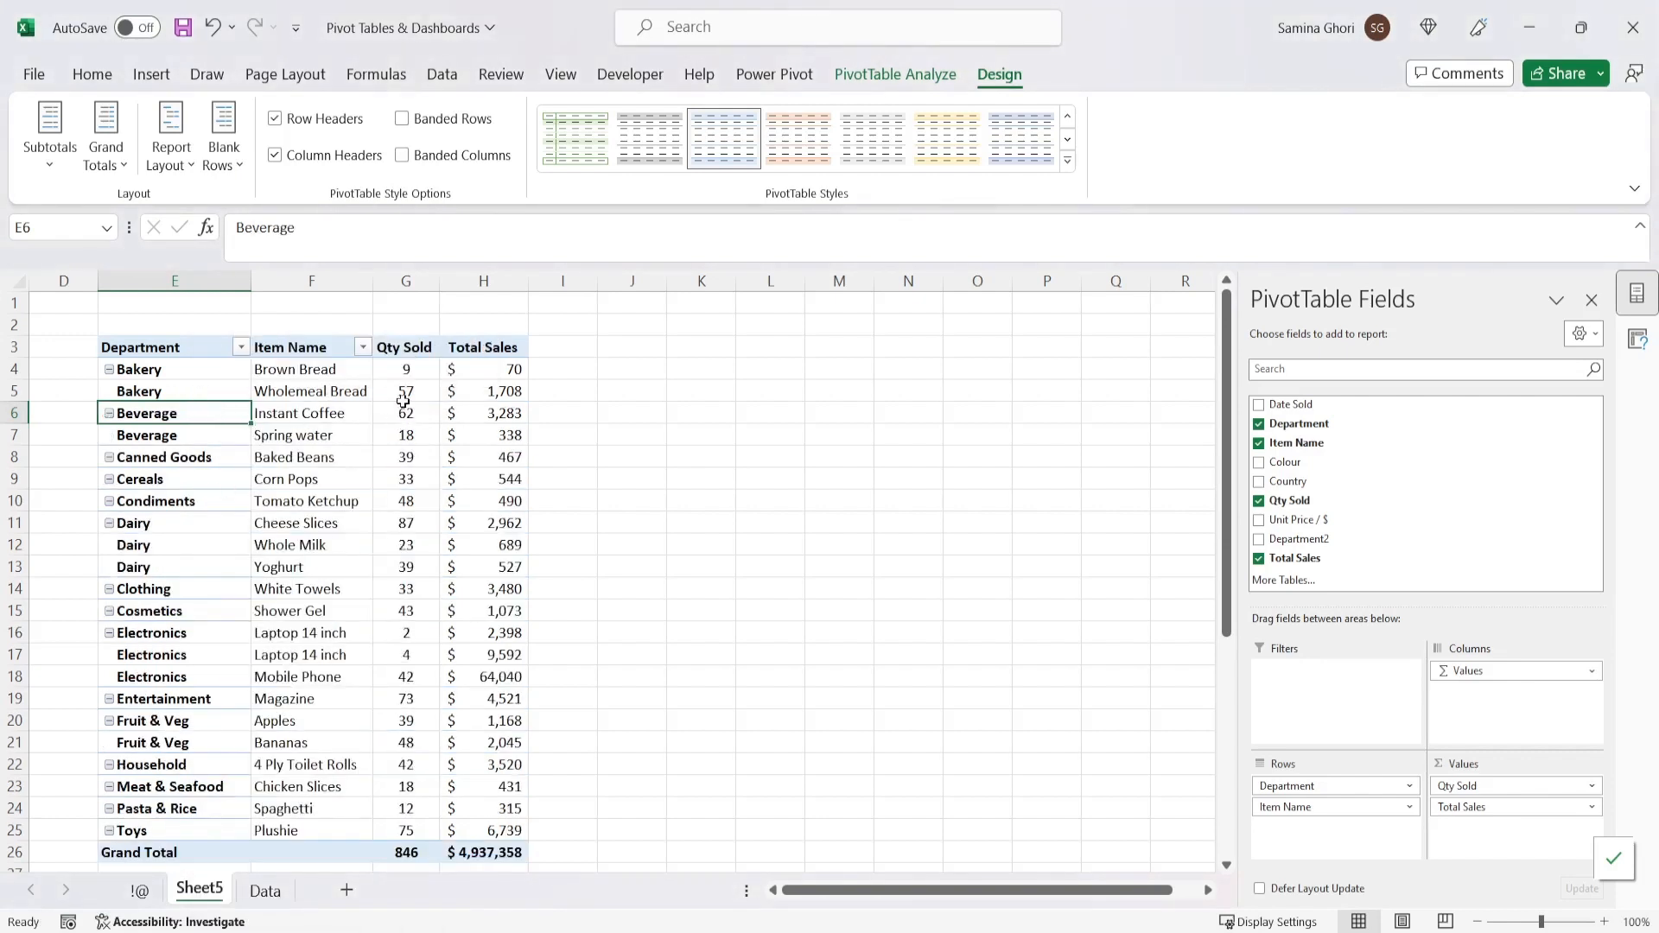
- Move Department below Item Name in the PivotTable rows and turn off the Item Name subtotals
click(318, 373)
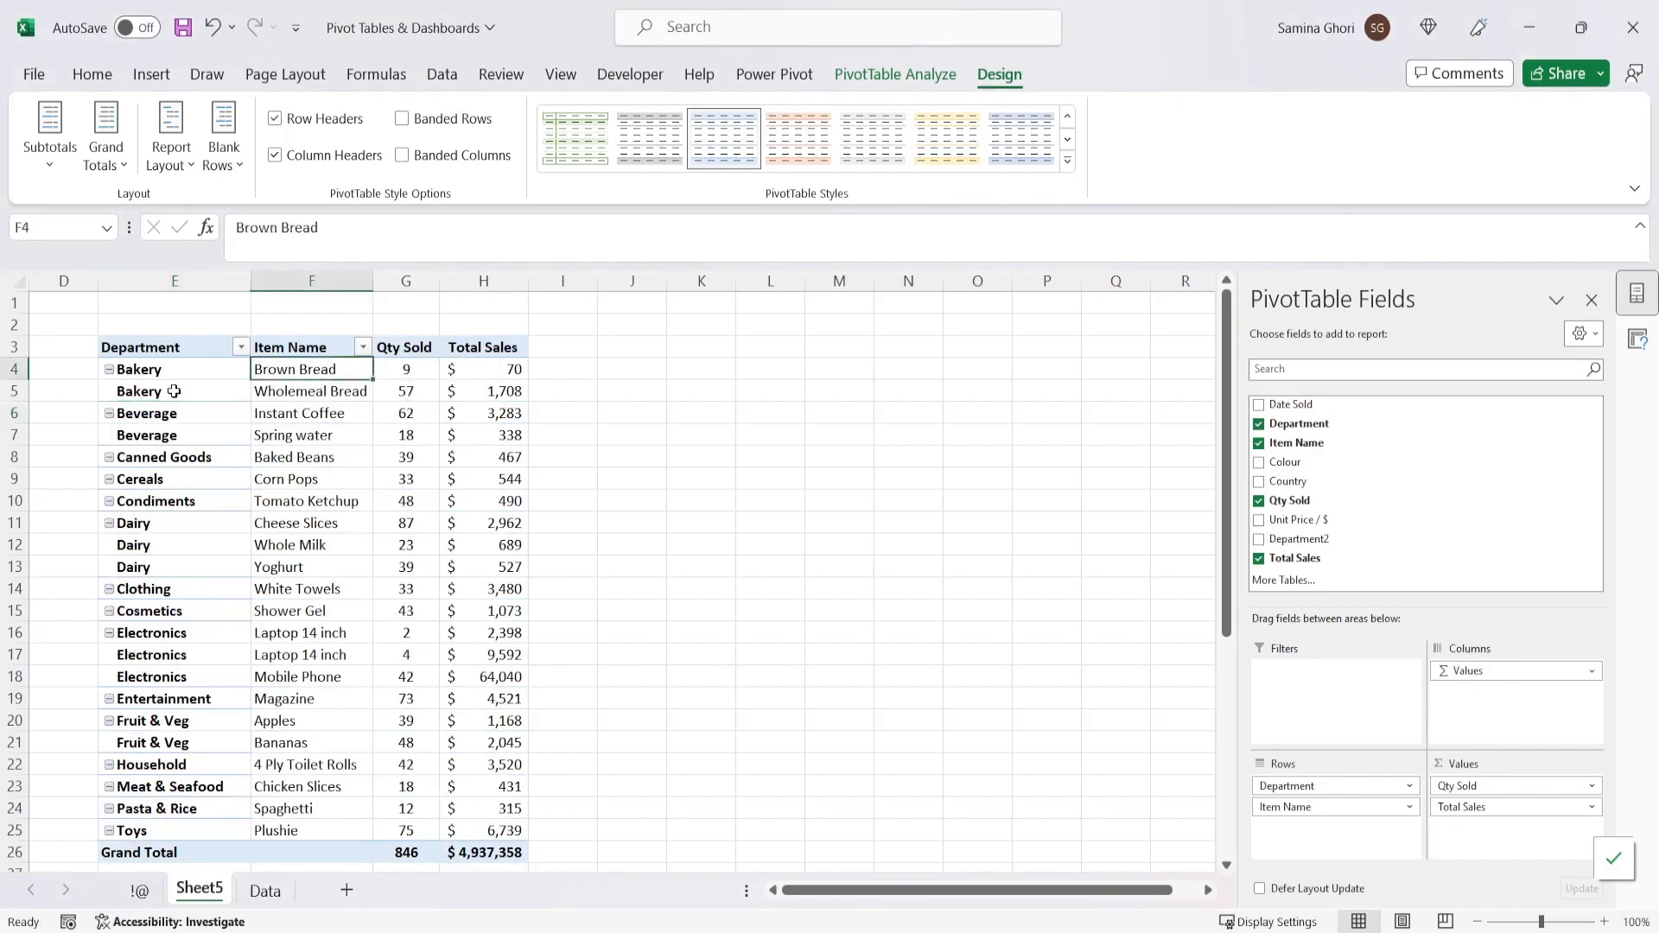
drag(1345, 785, 1344, 835)
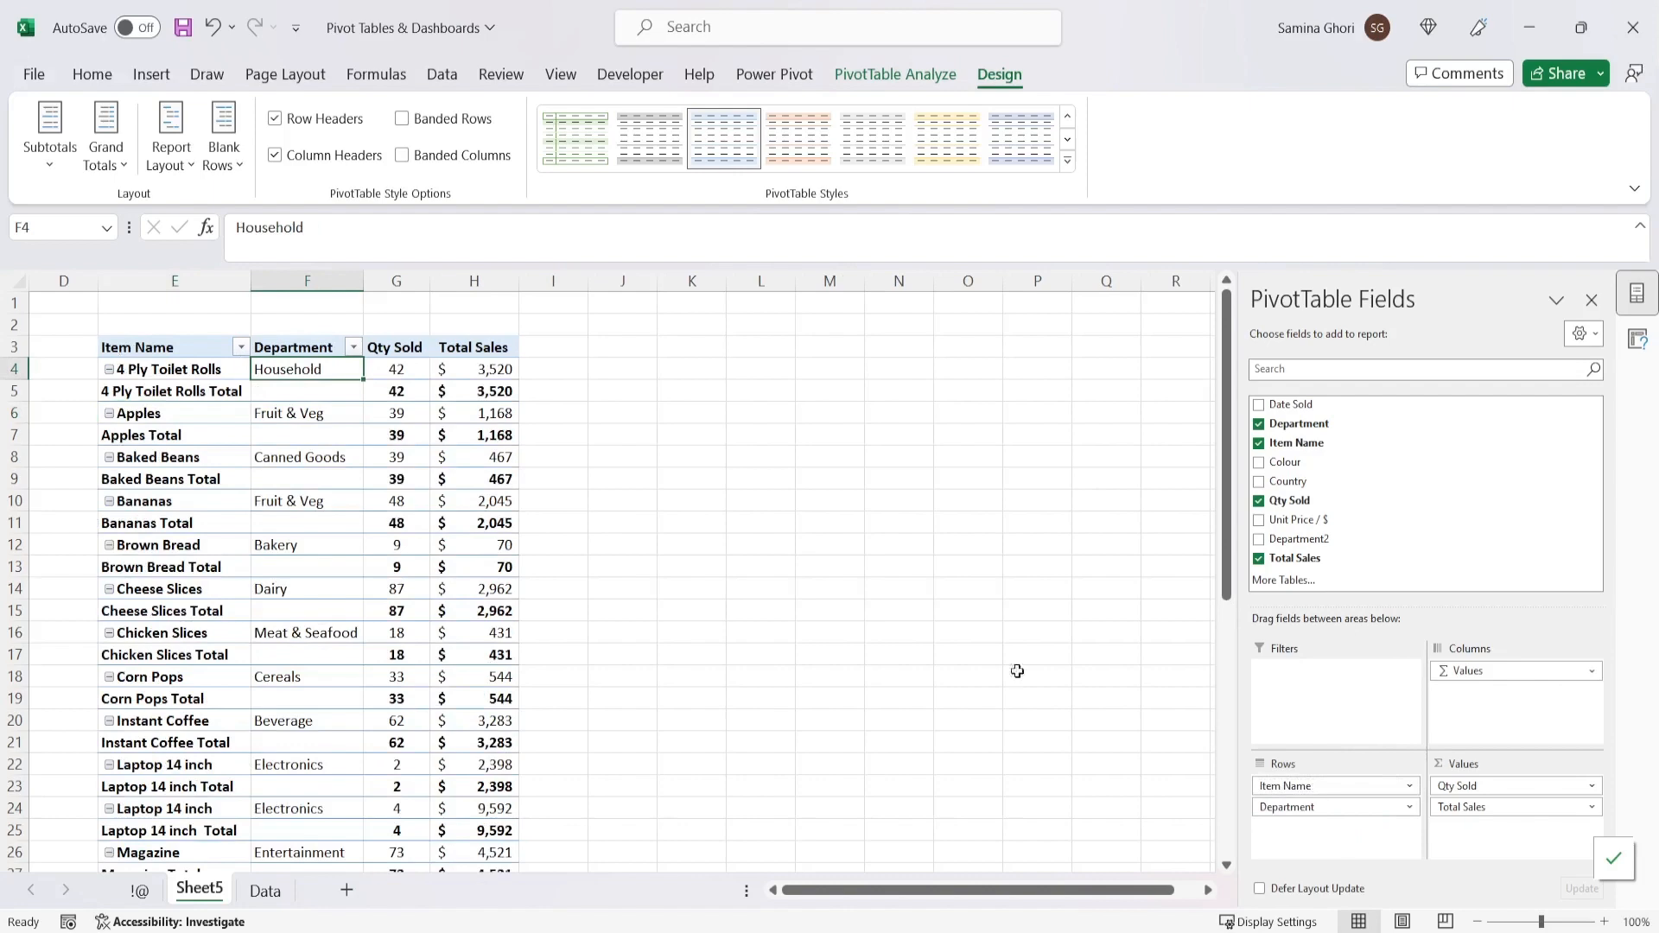
click(196, 394)
right_click(197, 395)
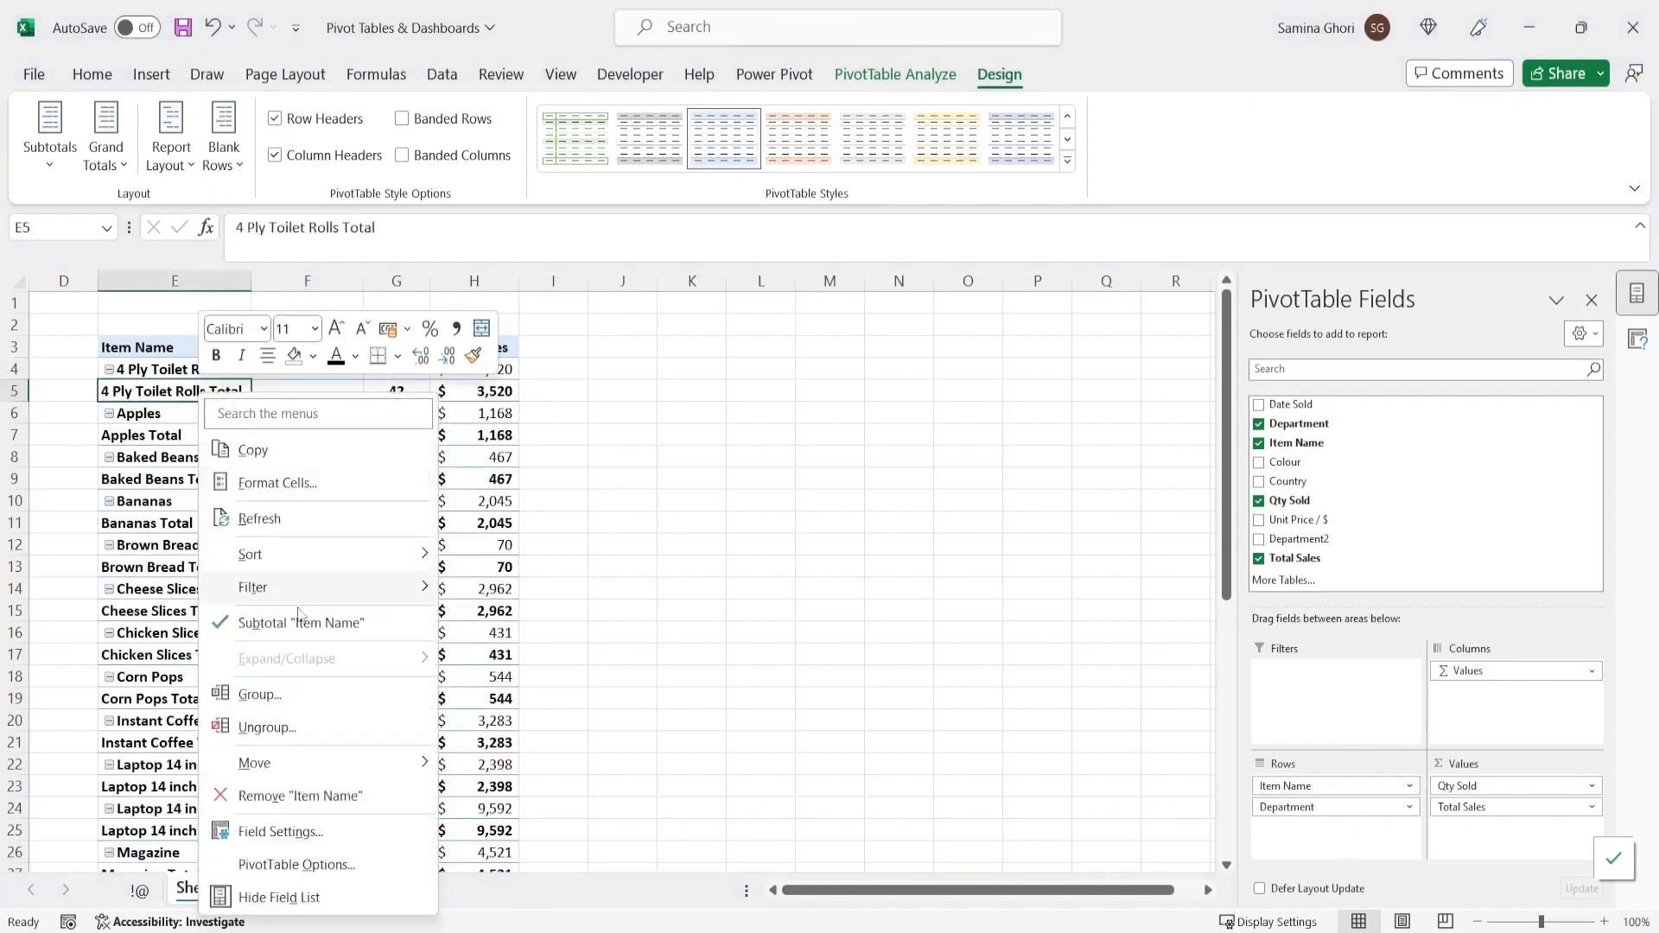
click(293, 622)
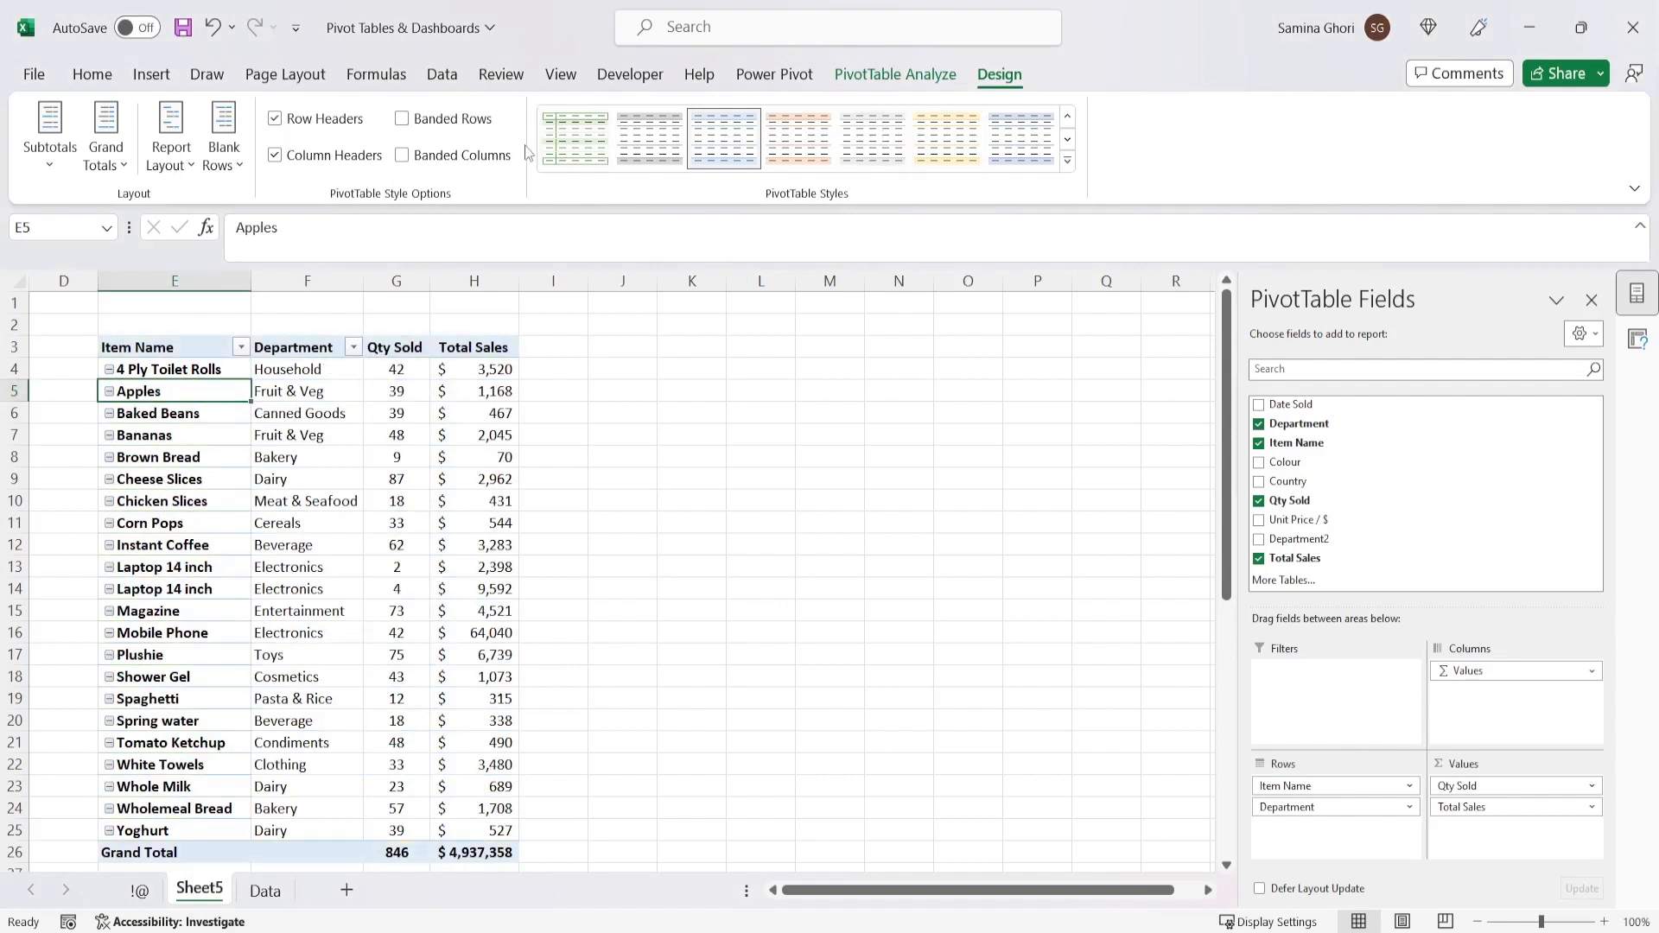
- Give the PivotTable the light yellow style with banded columns instead of banded rows
click(947, 138)
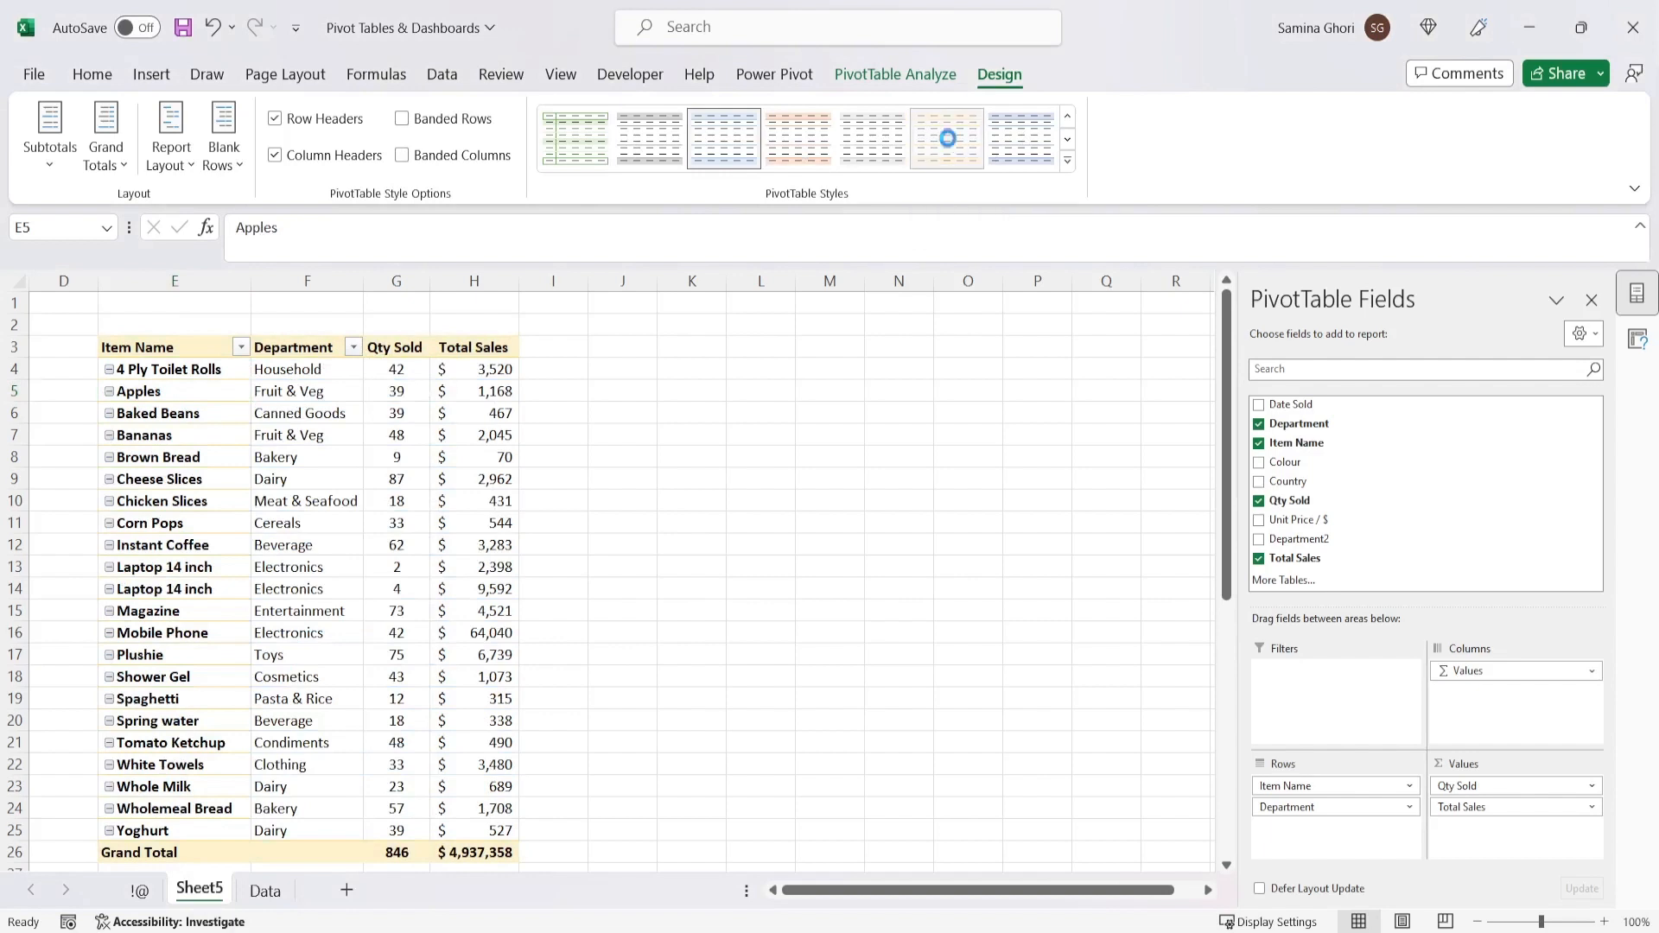
click(454, 118)
click(441, 120)
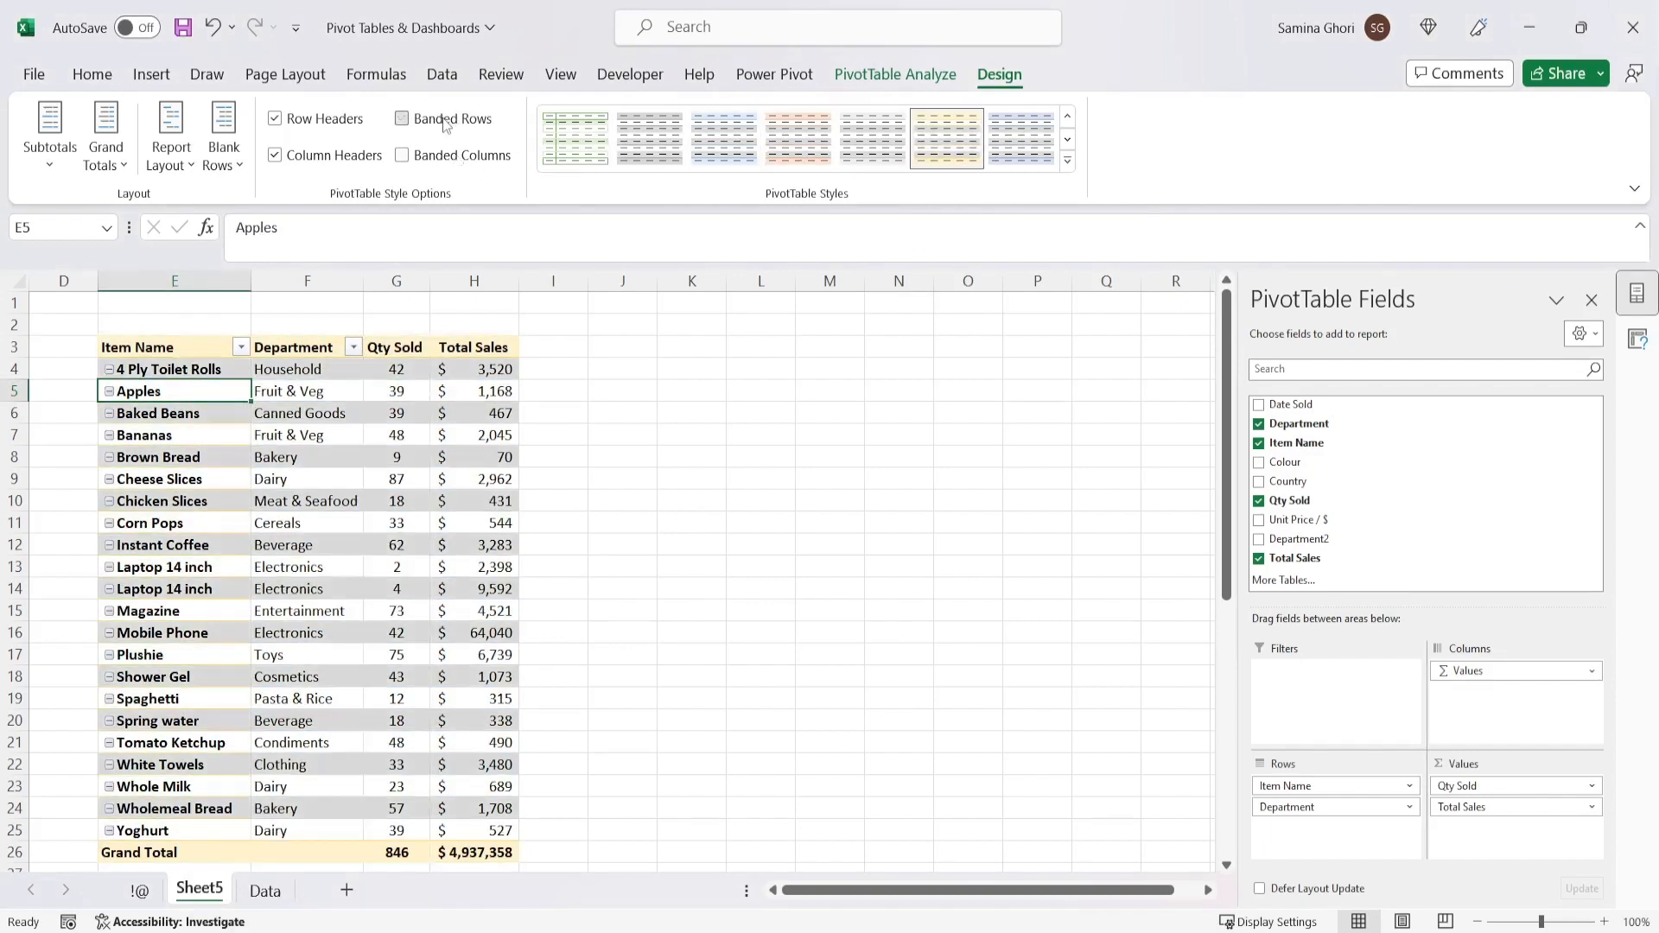
click(478, 160)
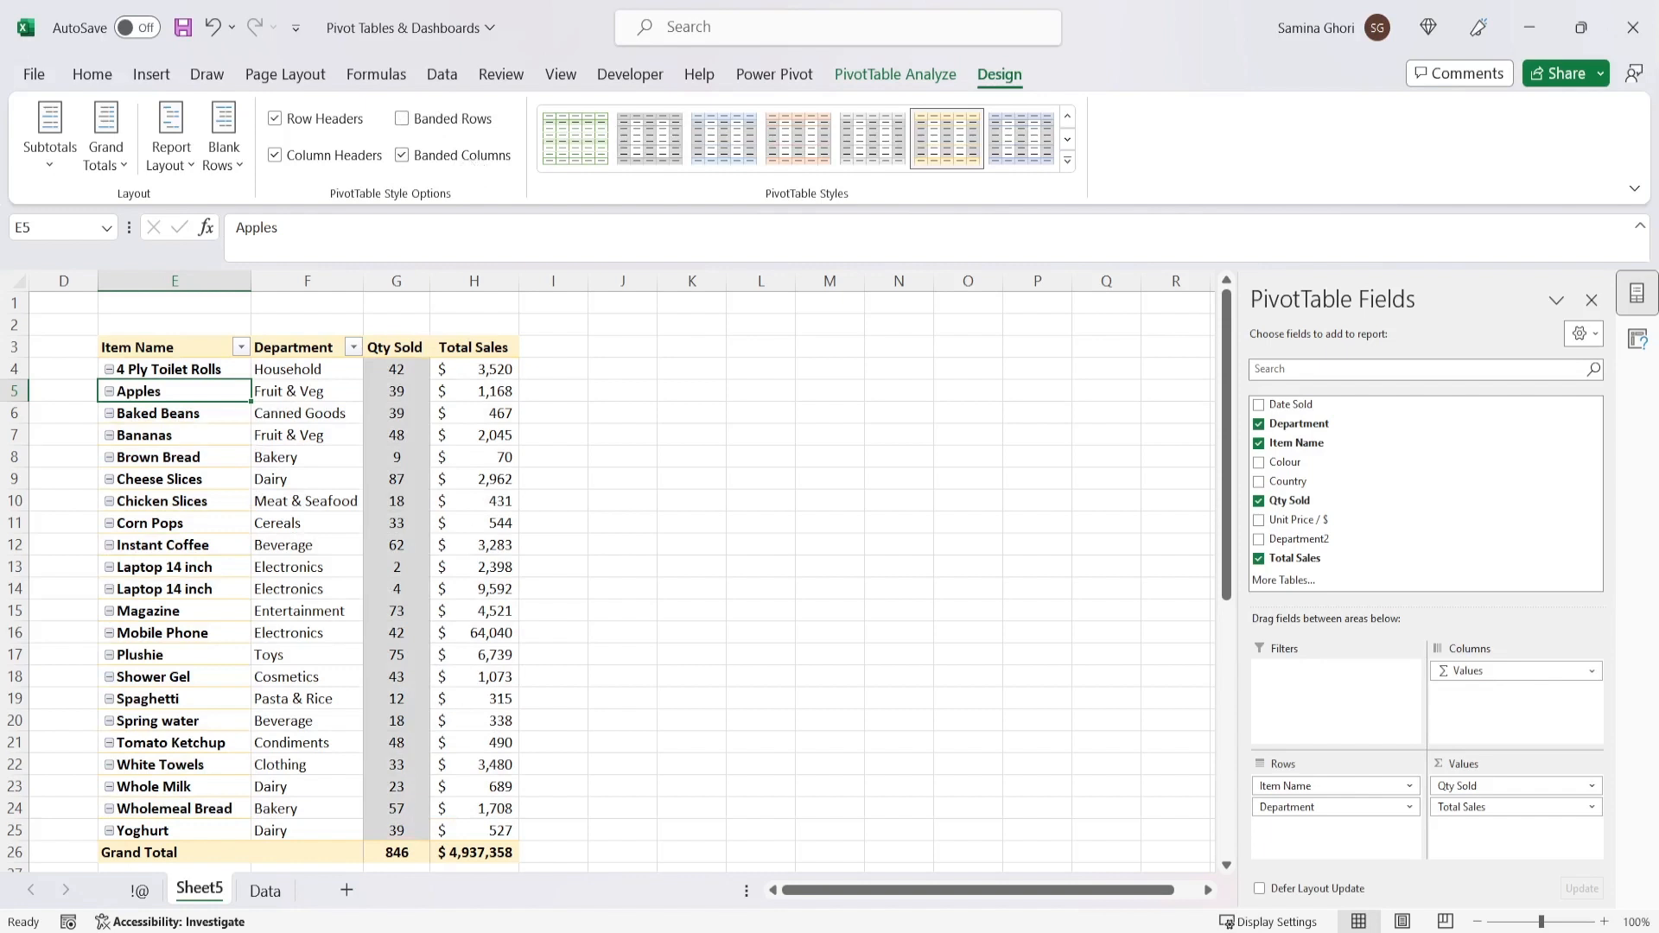
click(106, 138)
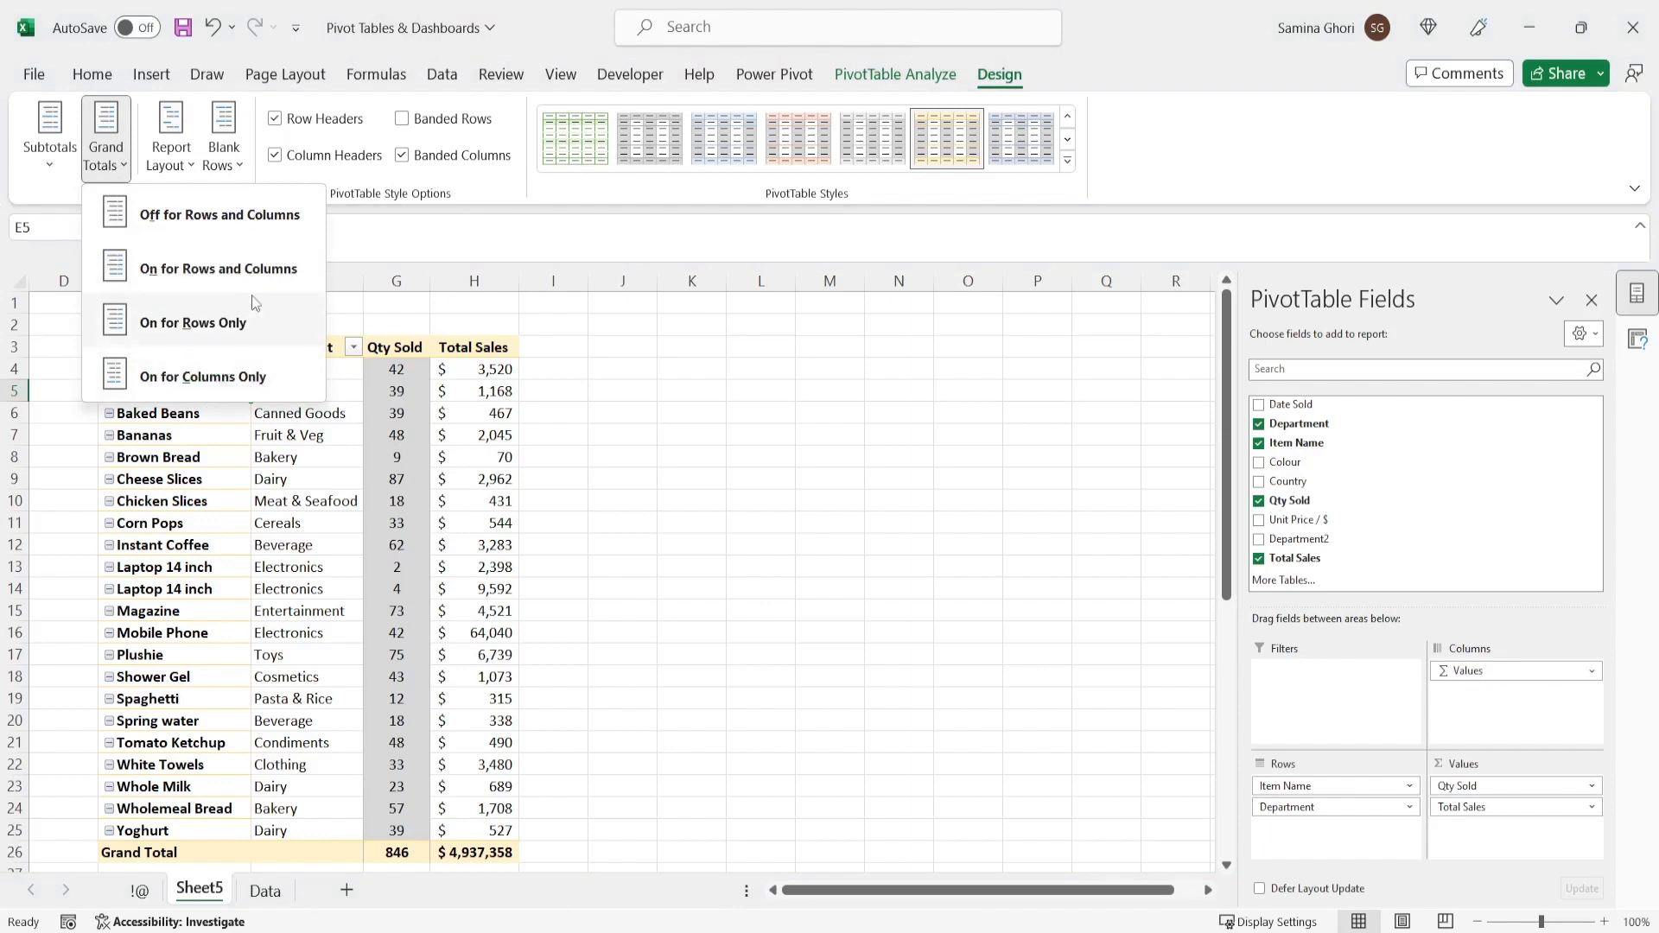
click(724, 472)
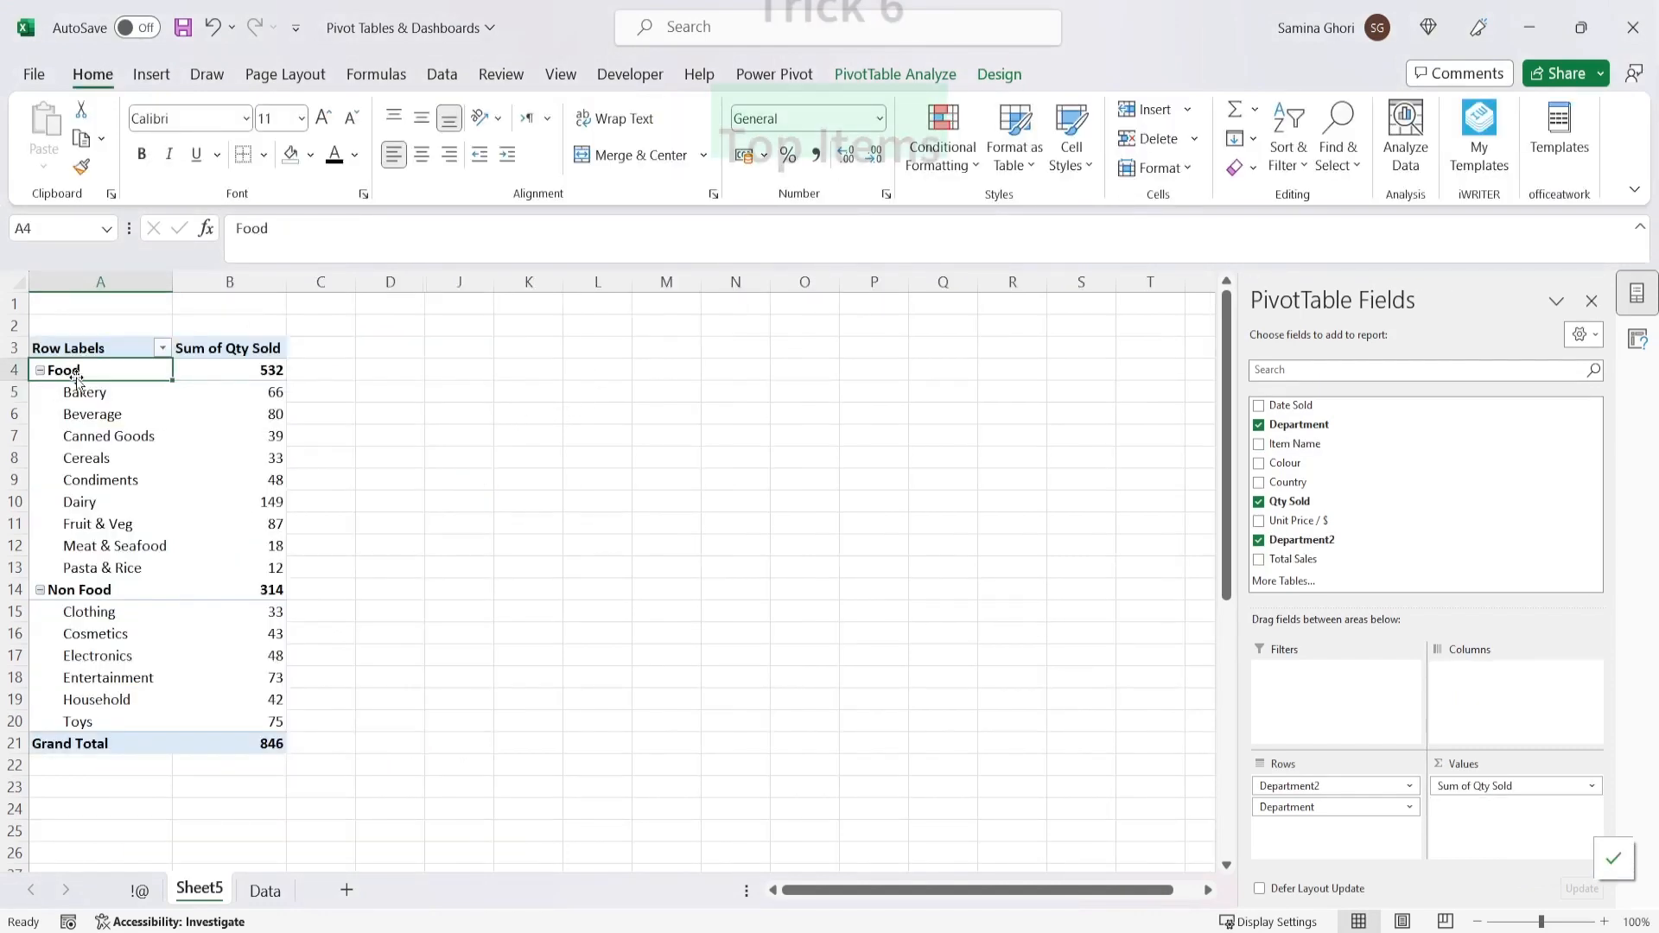
click(162, 349)
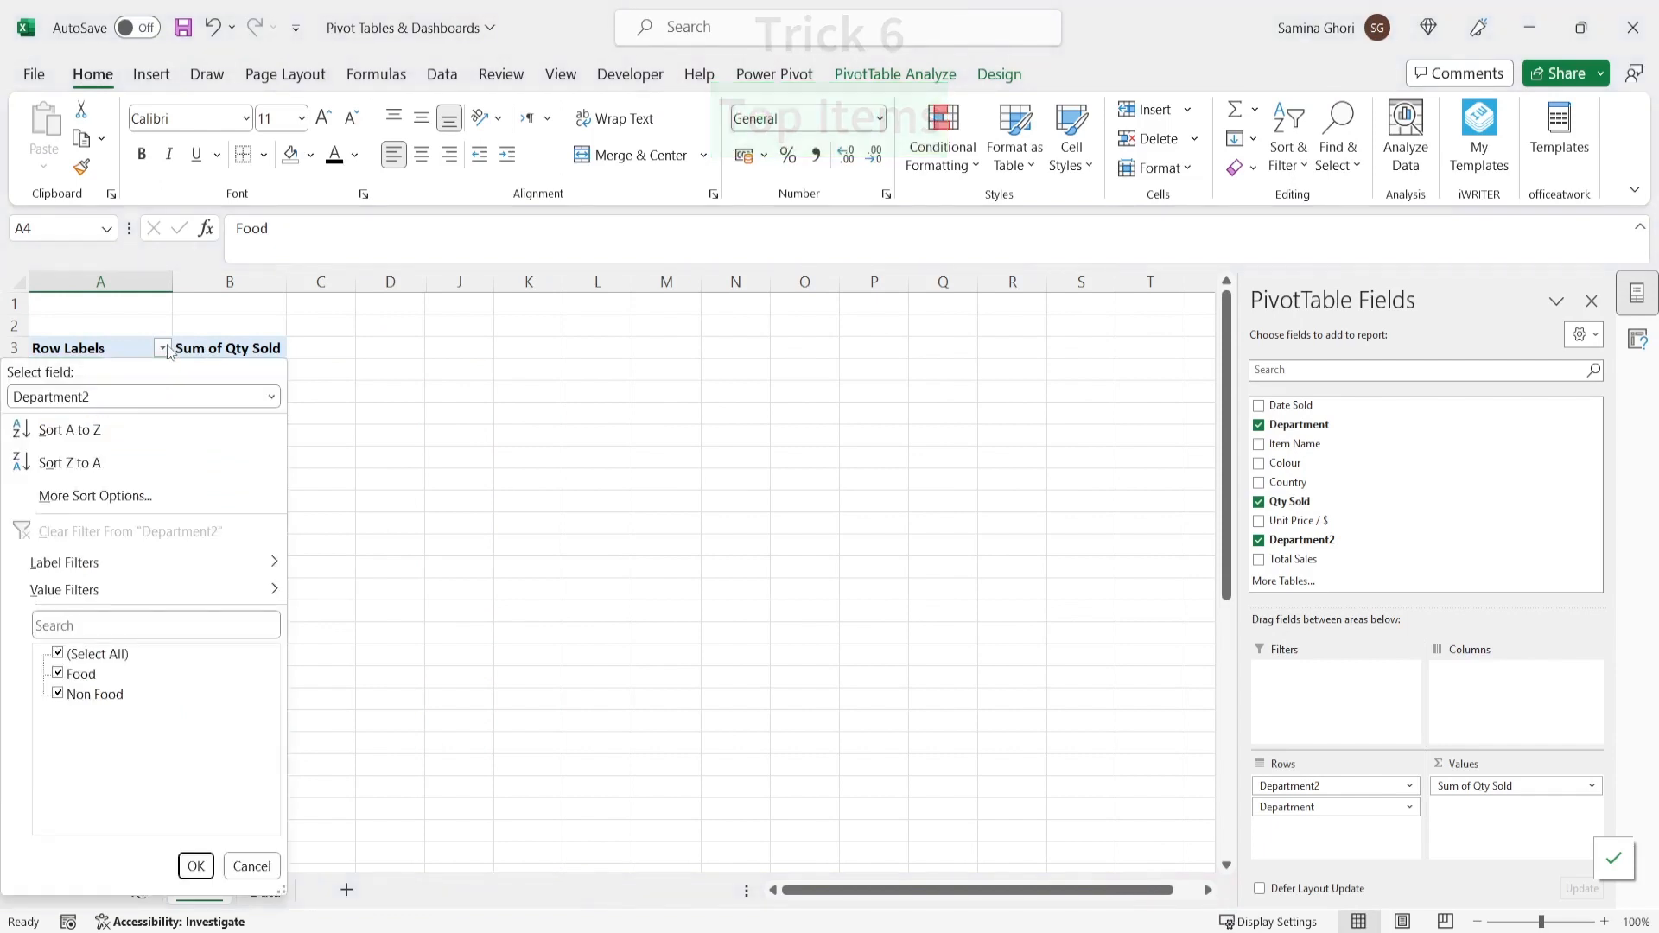
click(411, 438)
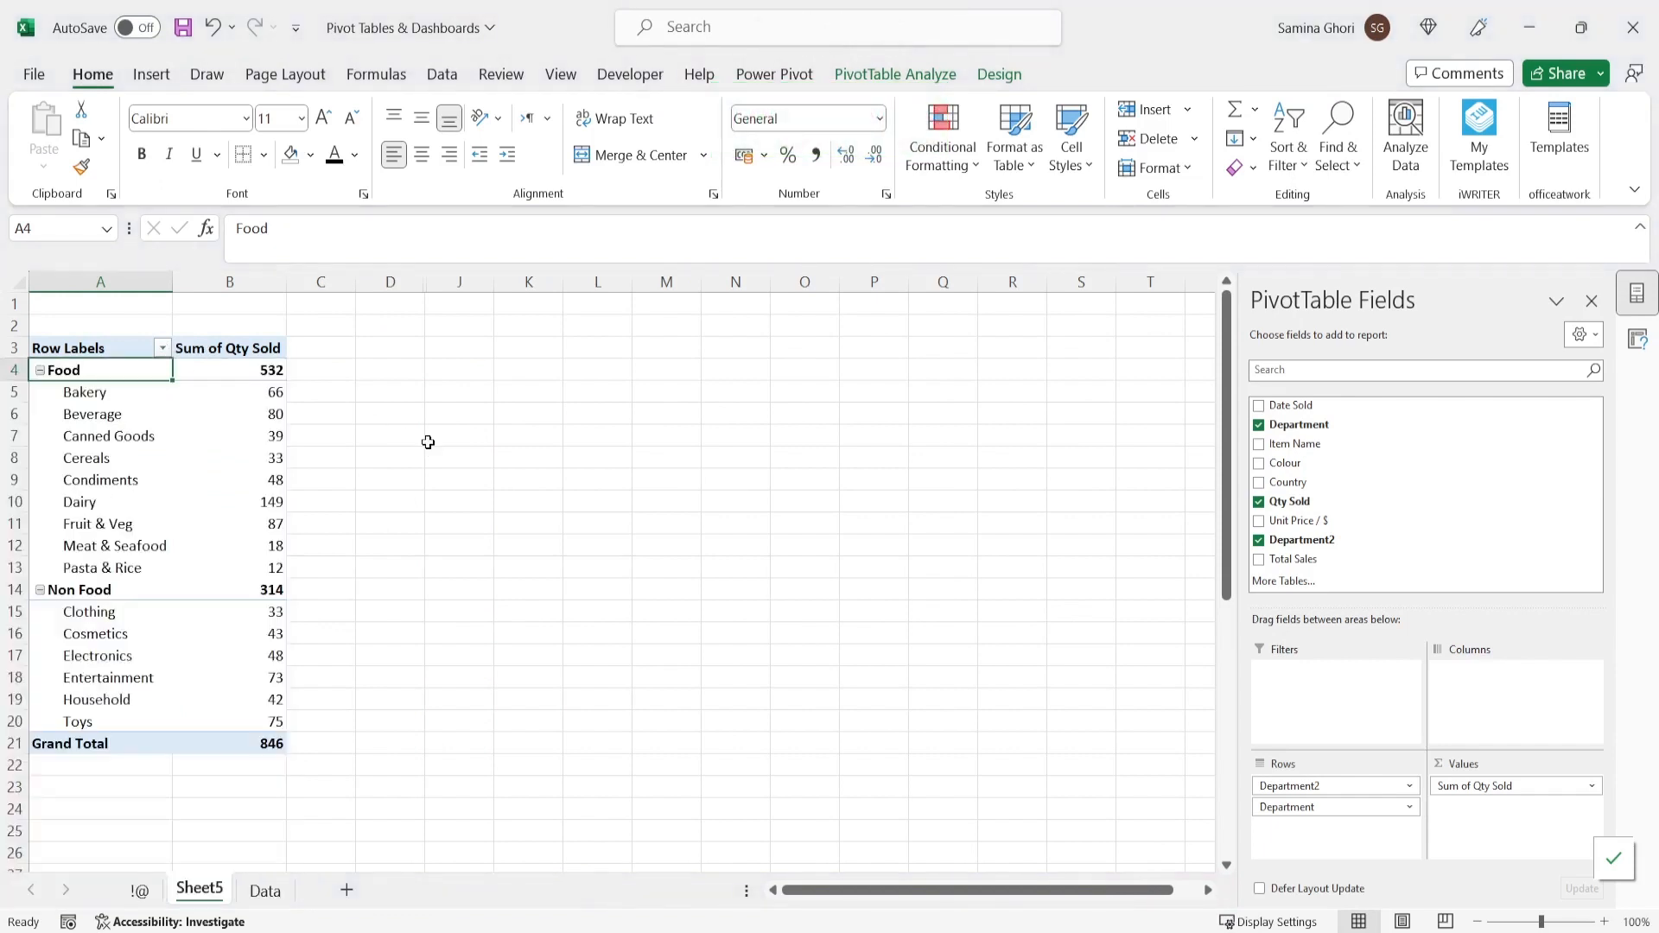
- Filter the Department field in the Food and Non Food PivotTable to the top 3 items by Sum of Qty Sold
drag(125, 394, 129, 459)
drag(137, 571, 140, 407)
click(152, 382)
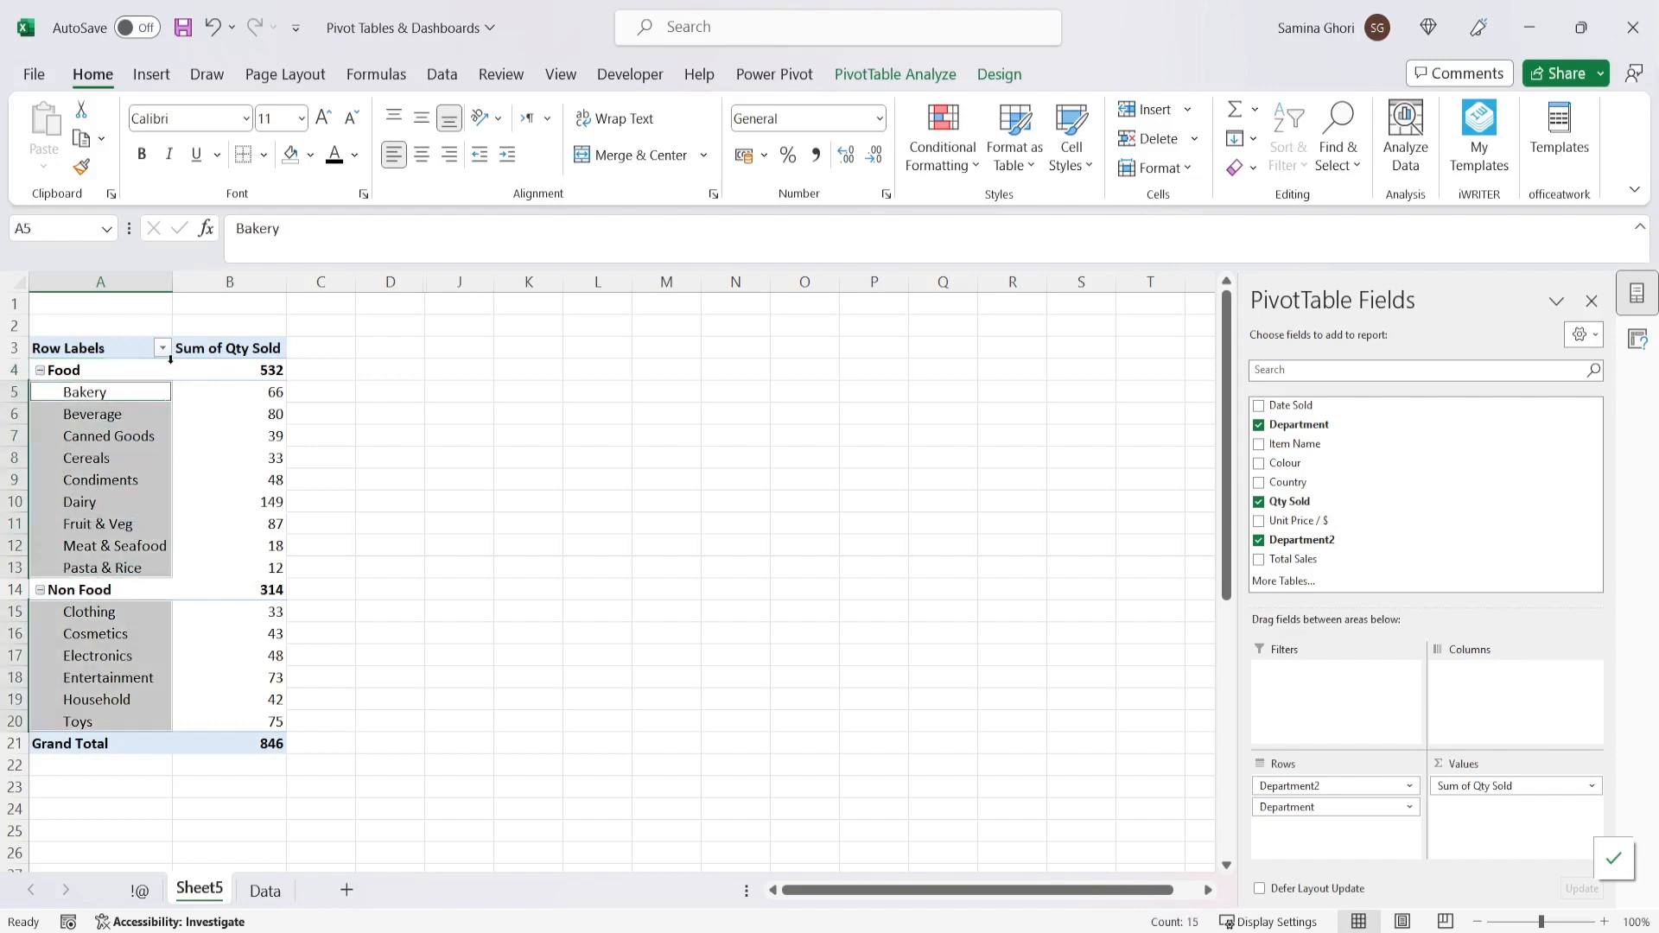
click(161, 350)
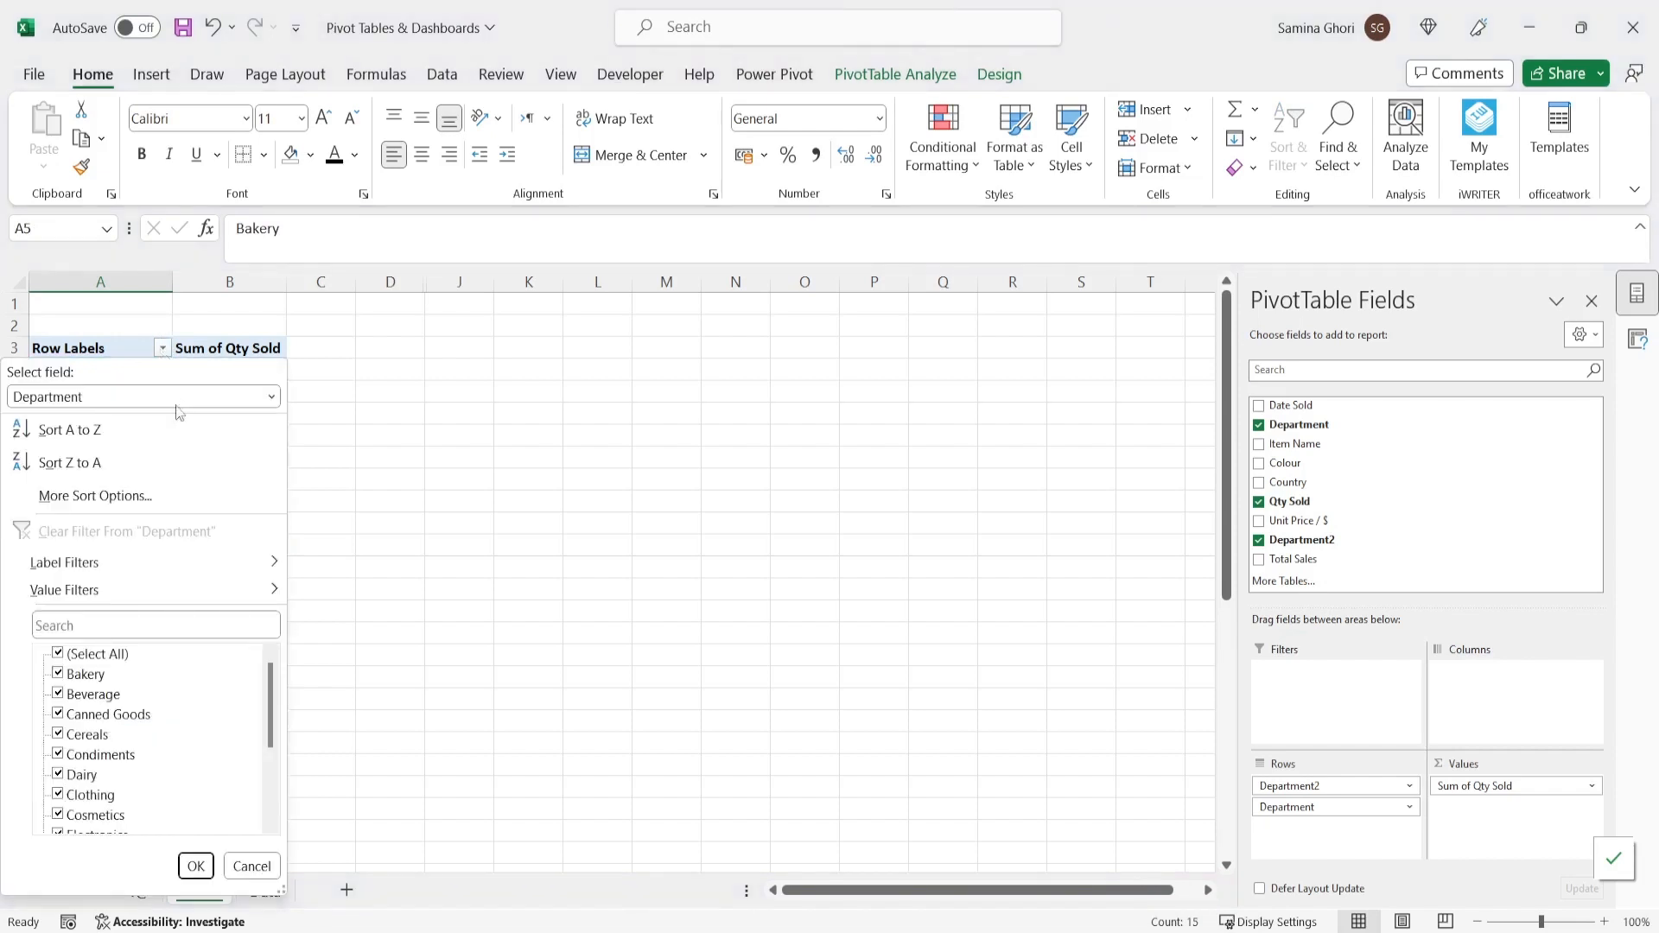
mouse_move(253, 597)
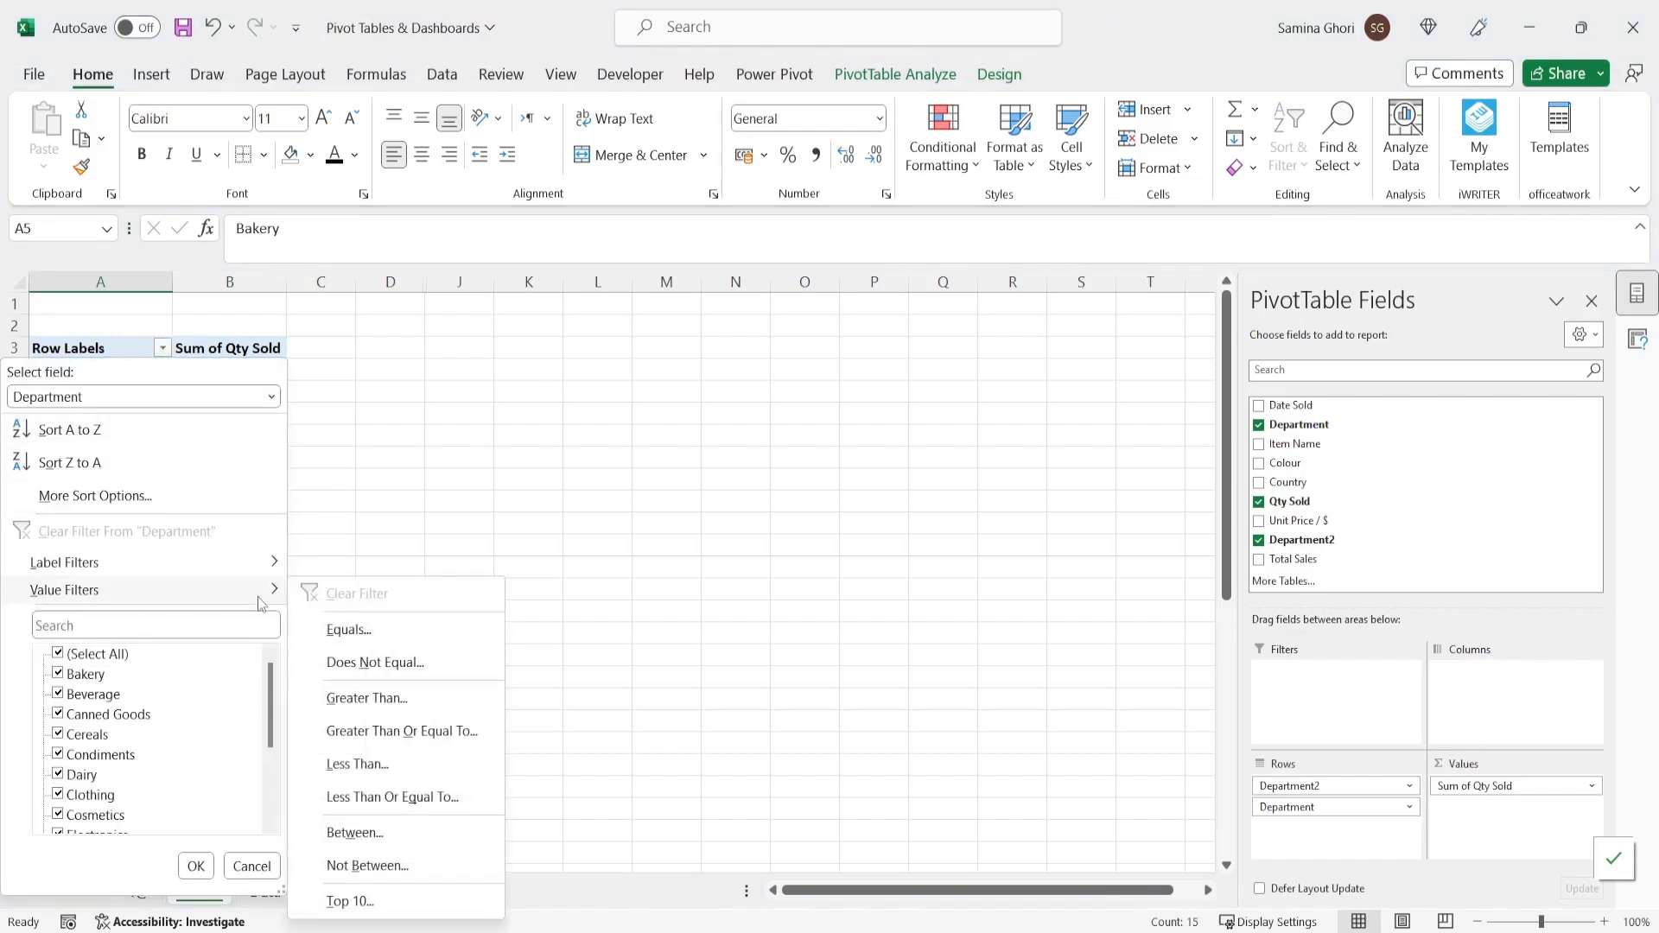
click(350, 901)
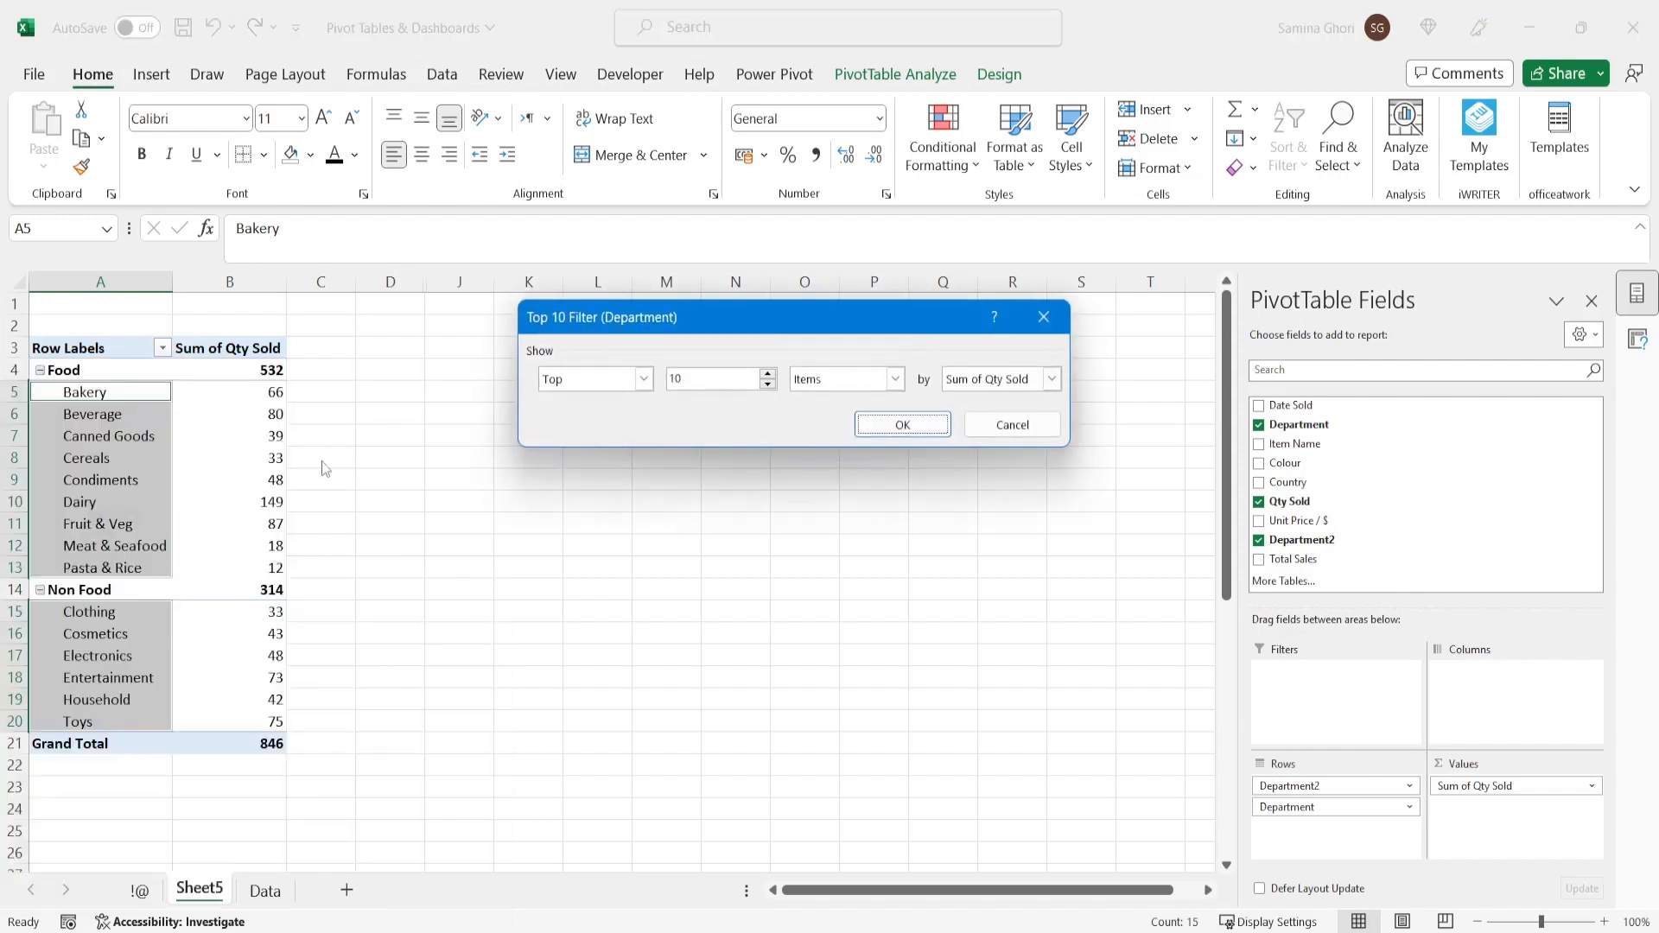
double_click(675, 379)
text(3)
click(644, 378)
click(570, 395)
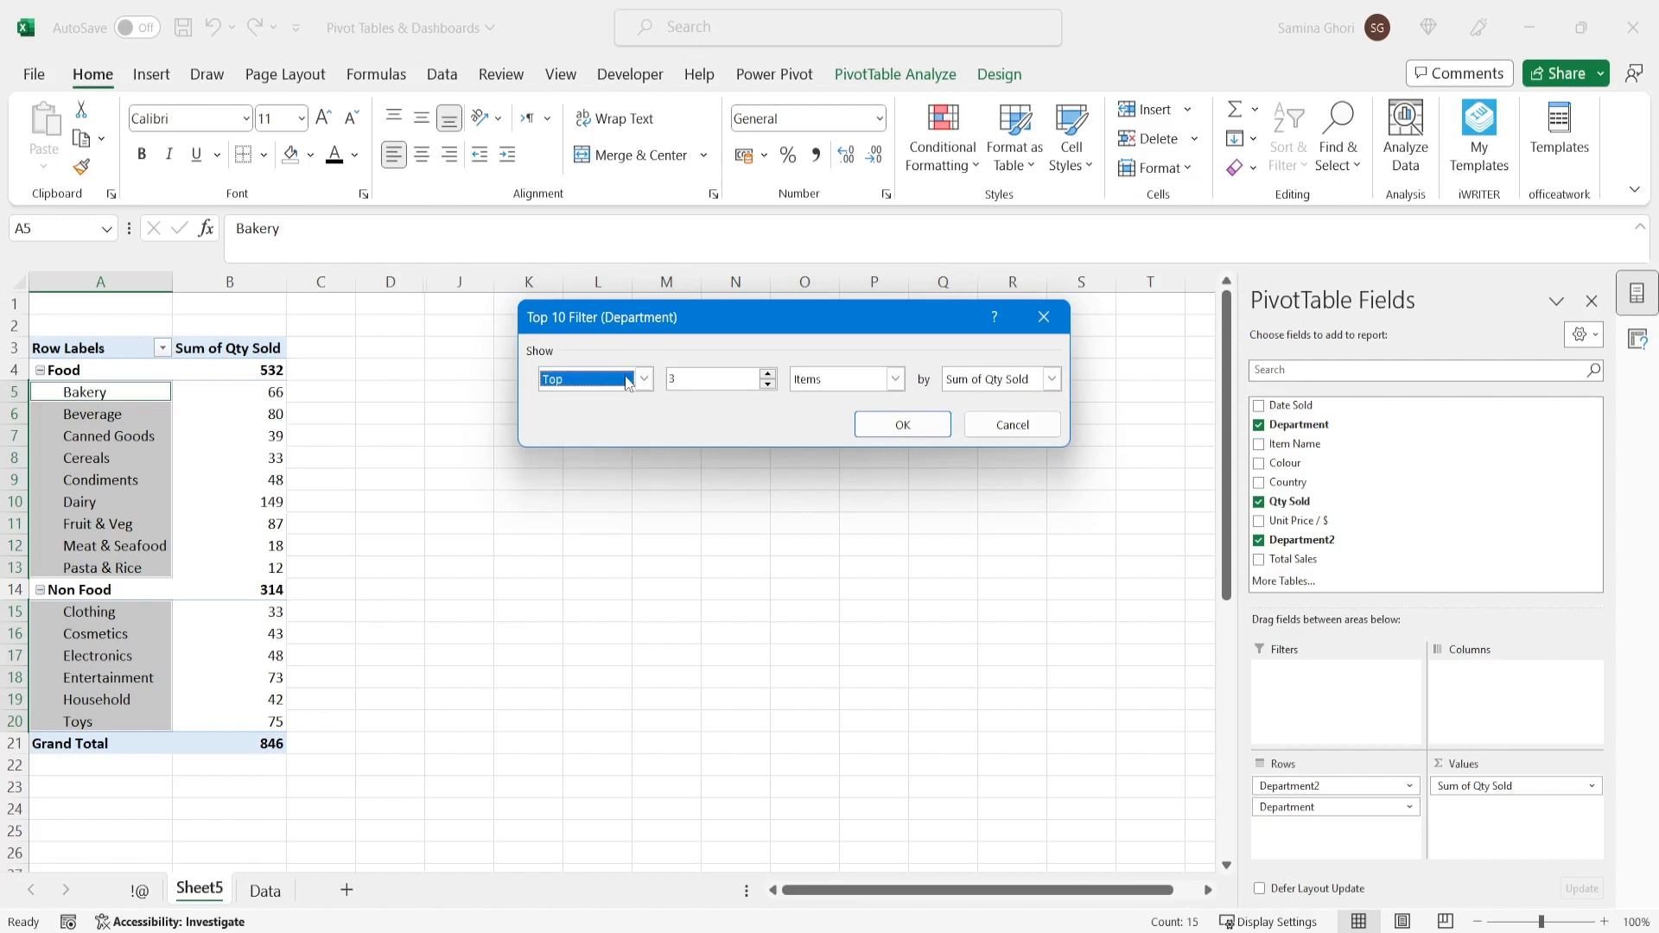
click(723, 381)
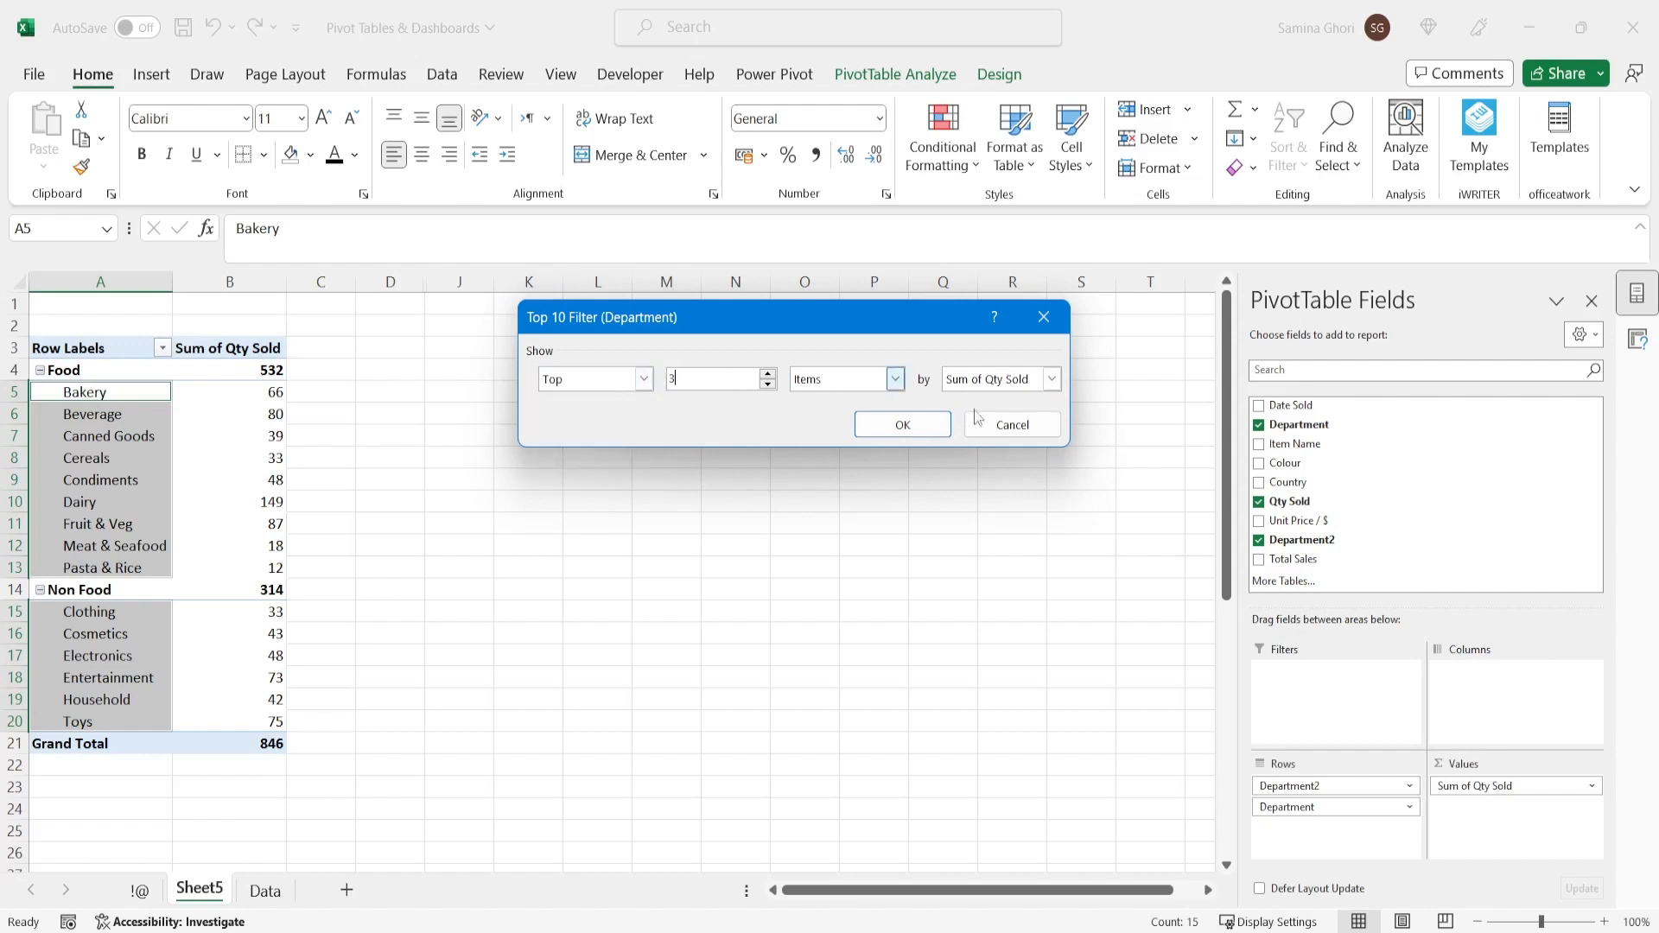
click(877, 381)
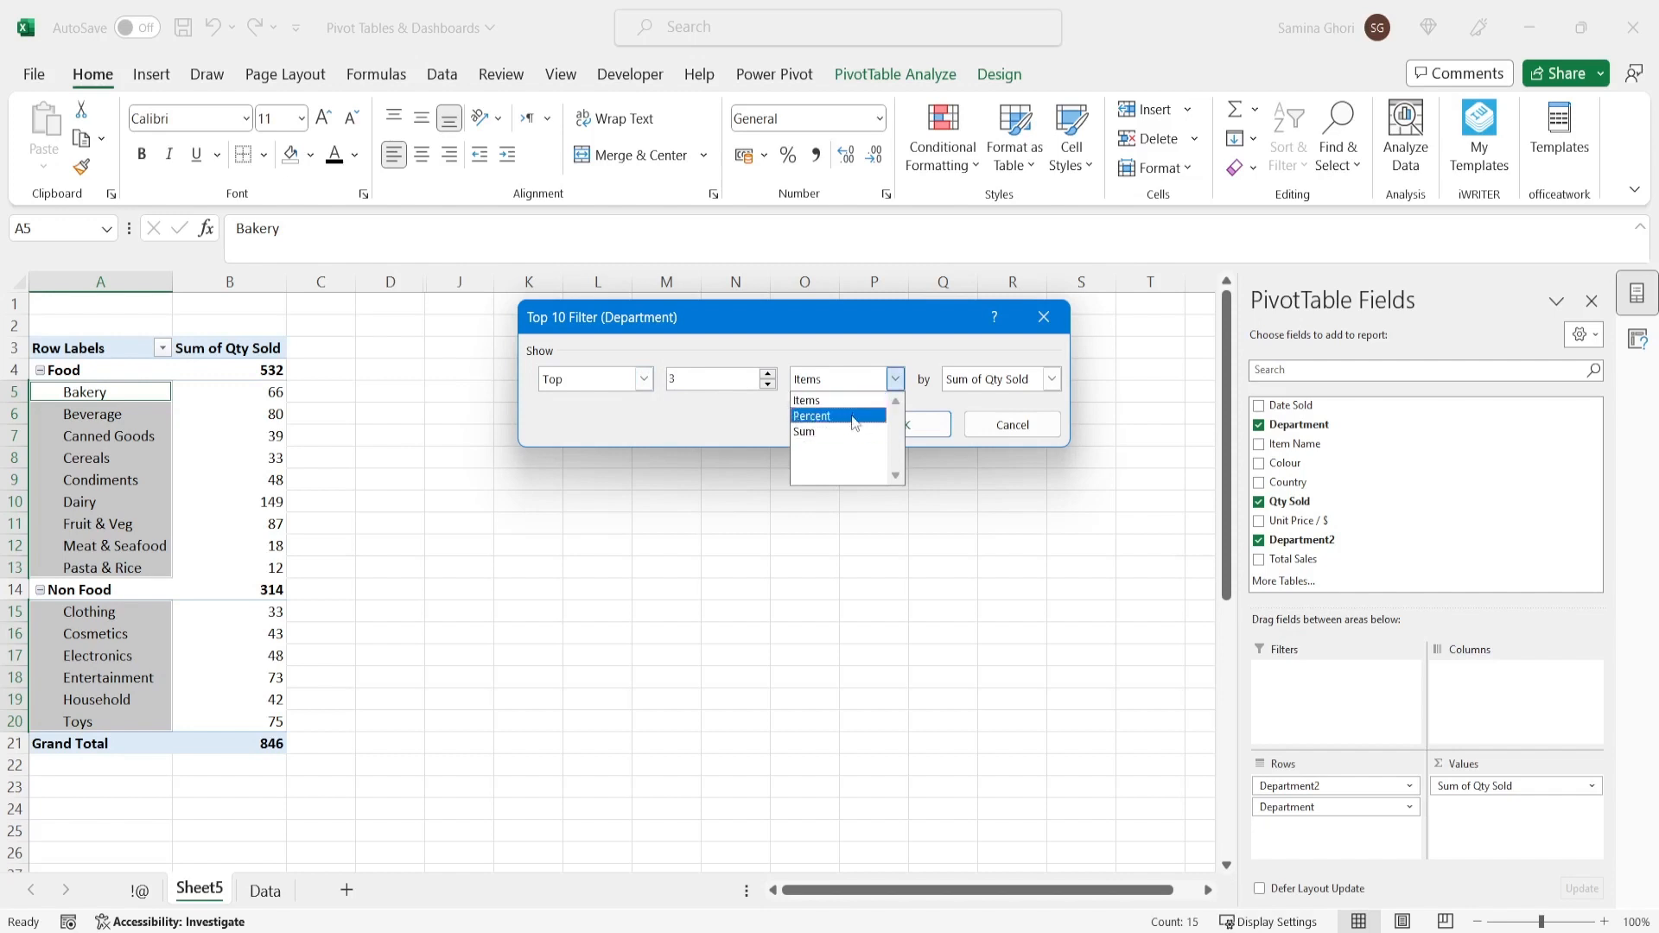
click(842, 400)
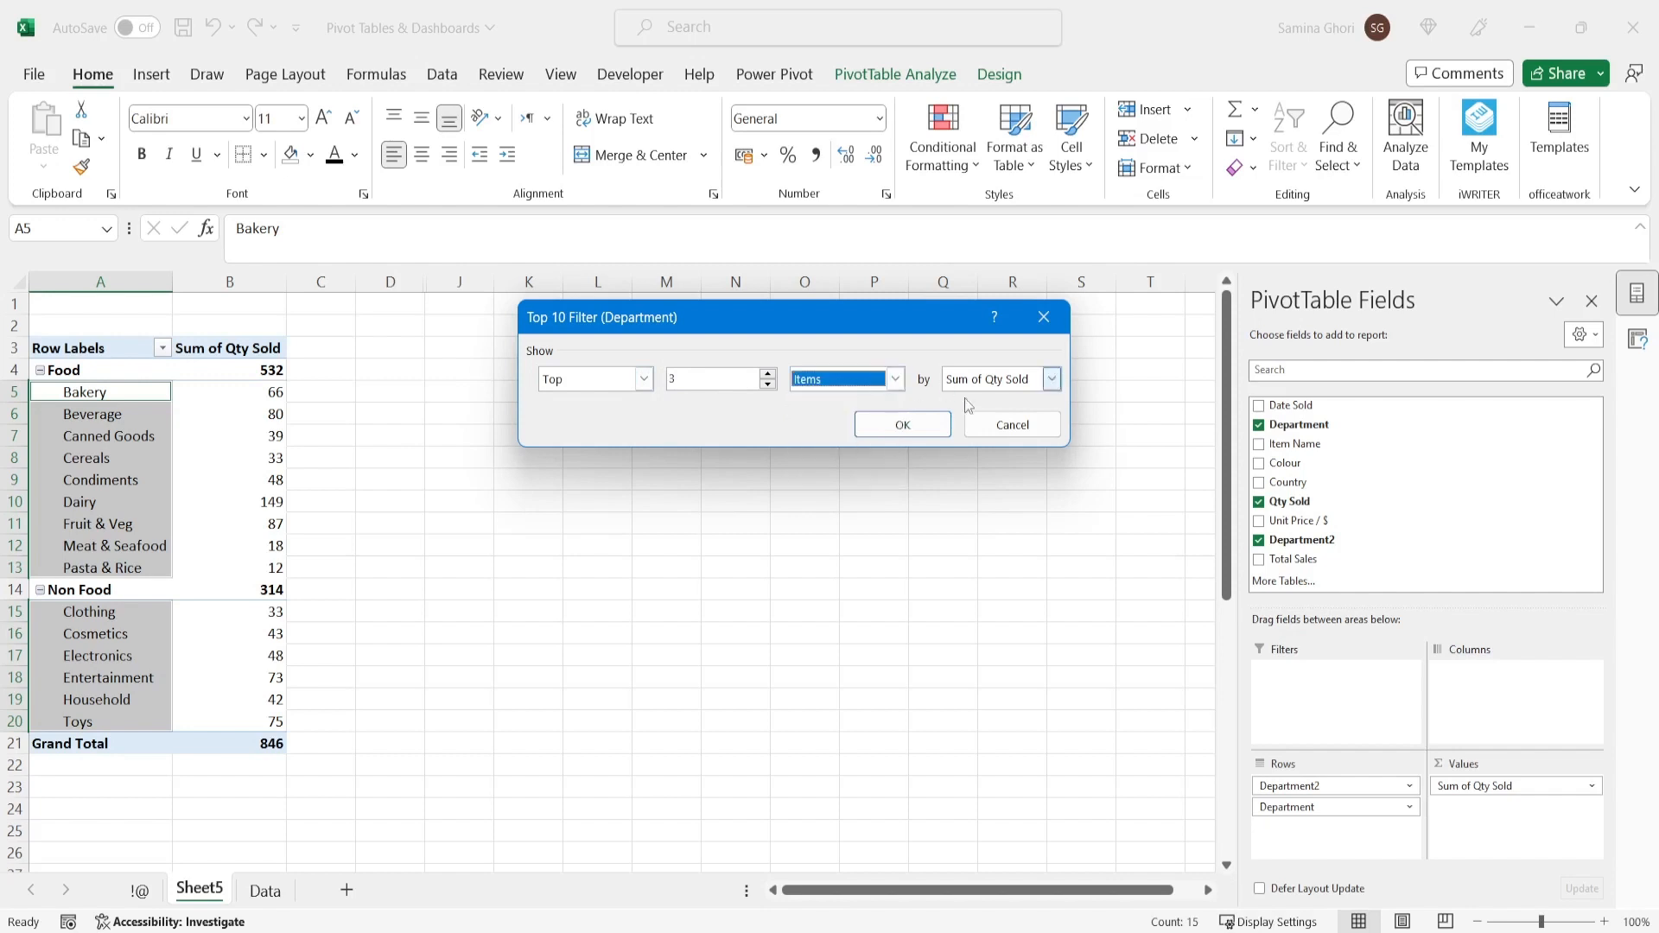
click(903, 424)
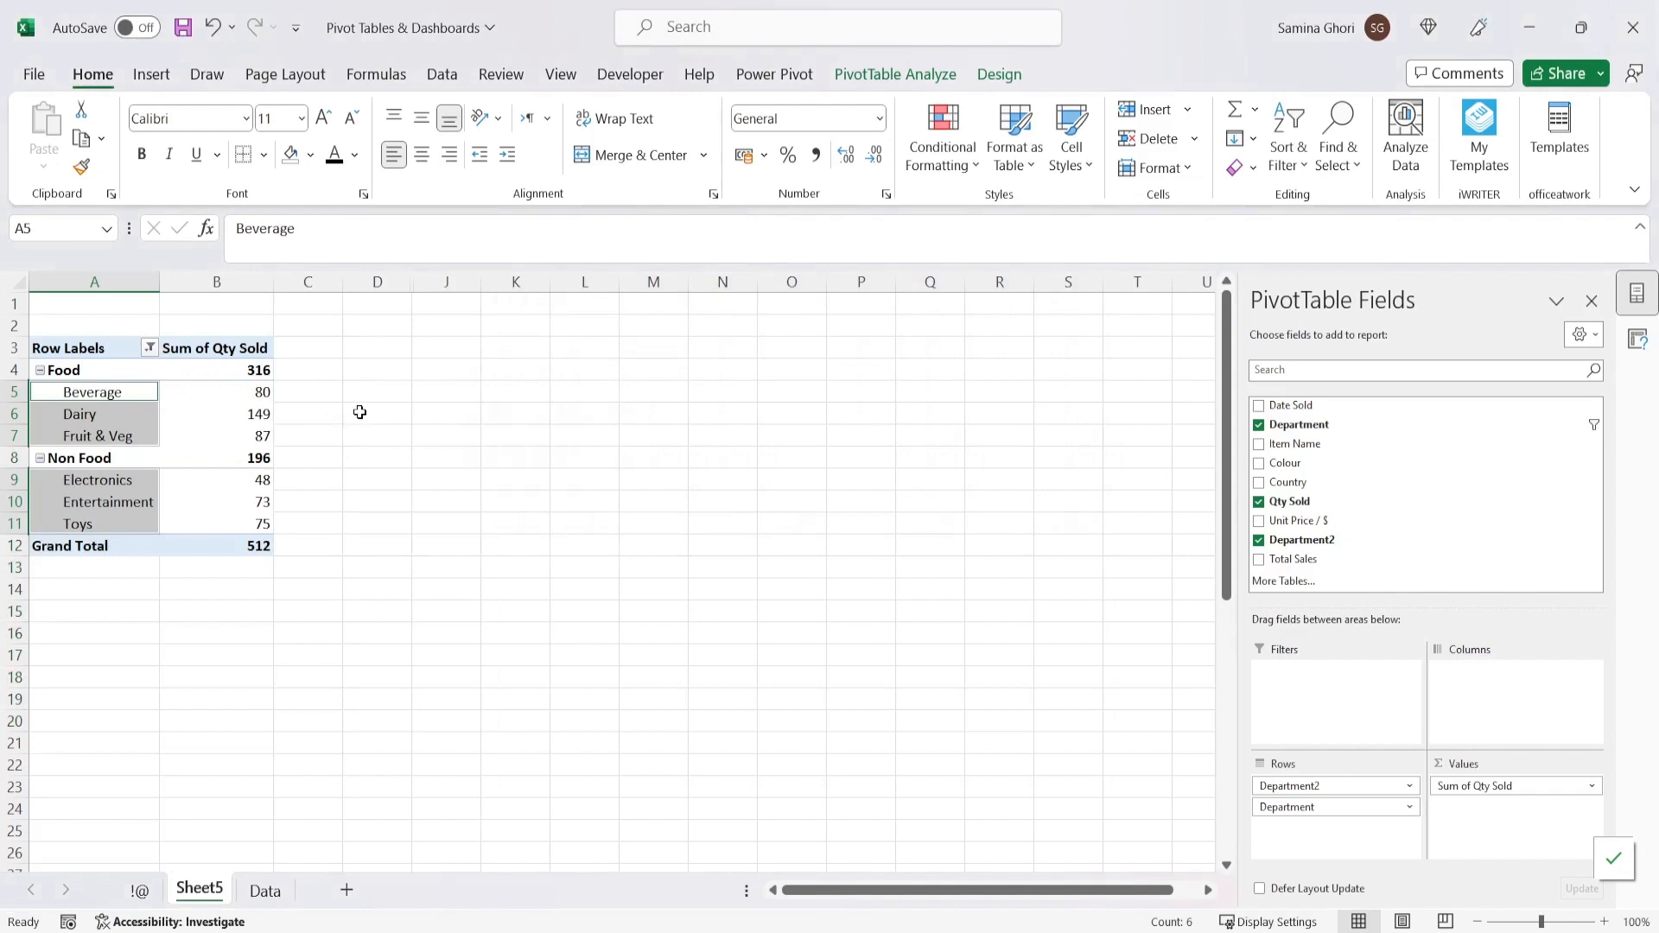
- Leave the filtered PivotTable and switch to the Data worksheet
drag(359, 412, 308, 413)
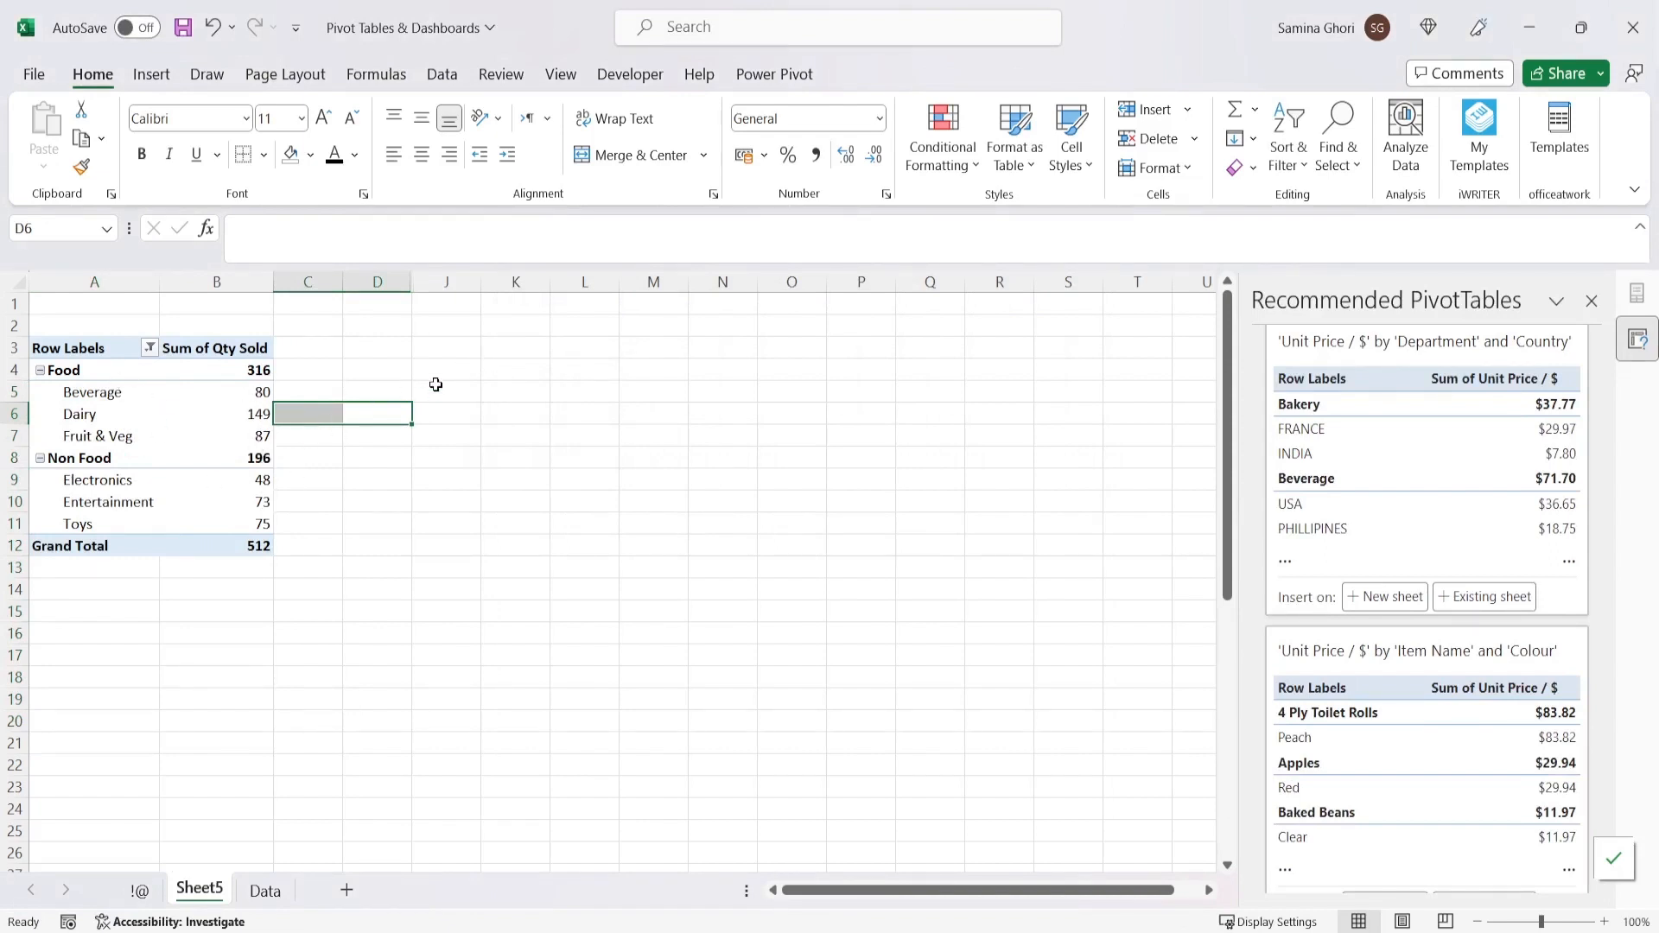
key(ctrl+Page_Down)
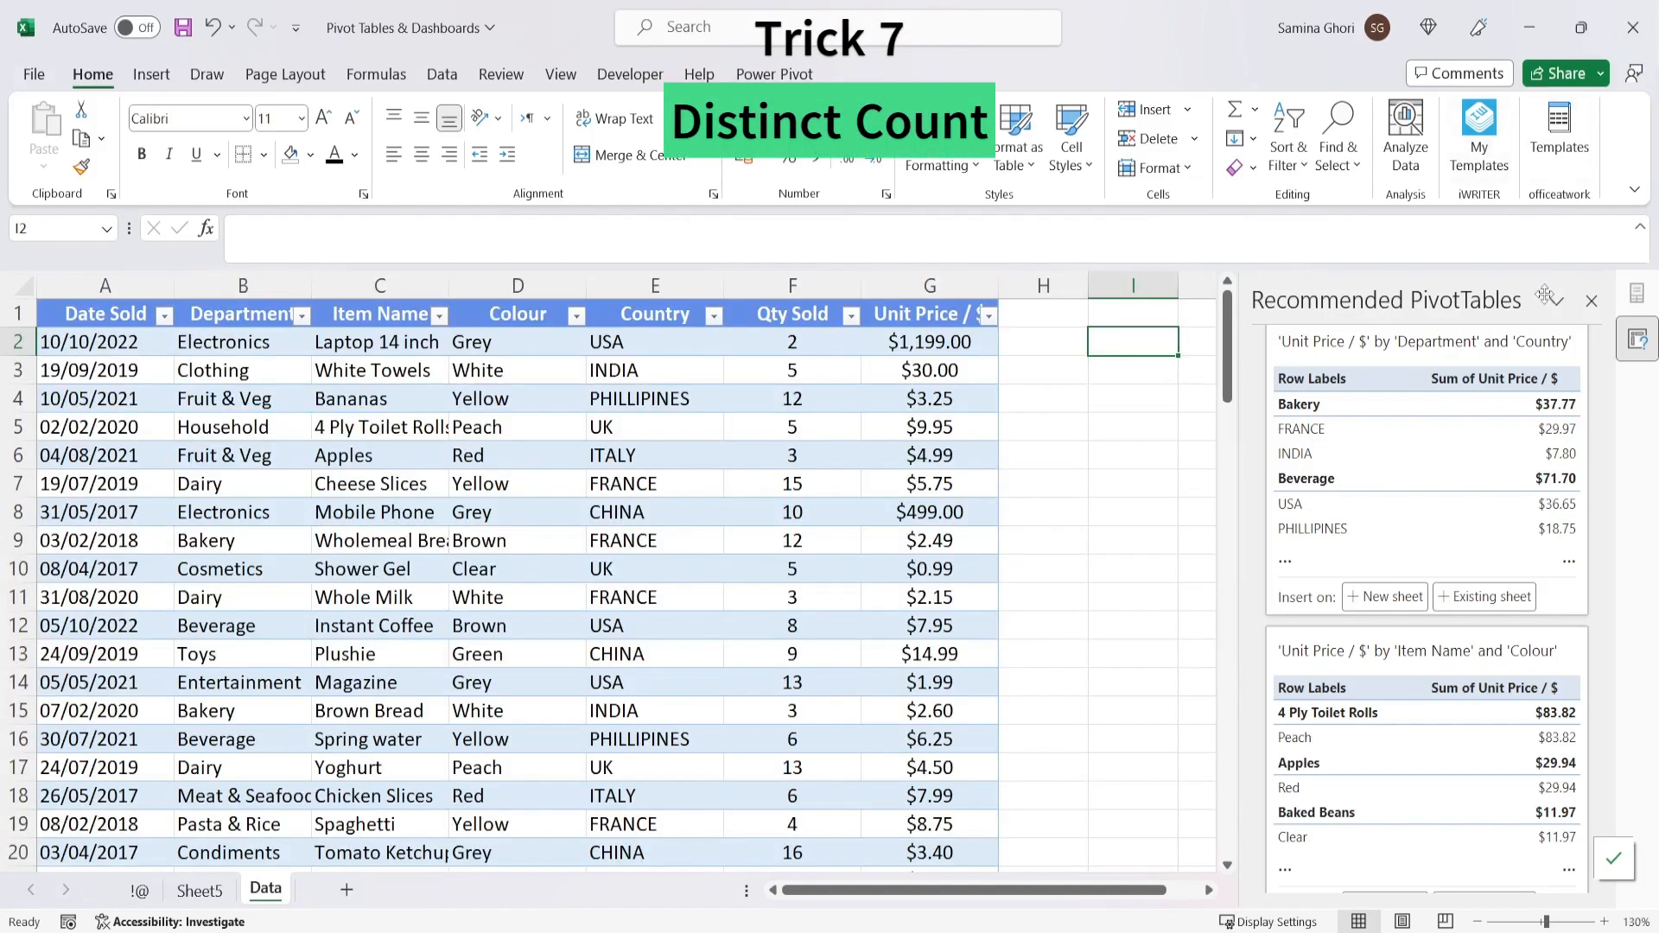
- Close the recommended PivotTables pane and examine the repeated entries in the Country column of the sales data
click(1592, 303)
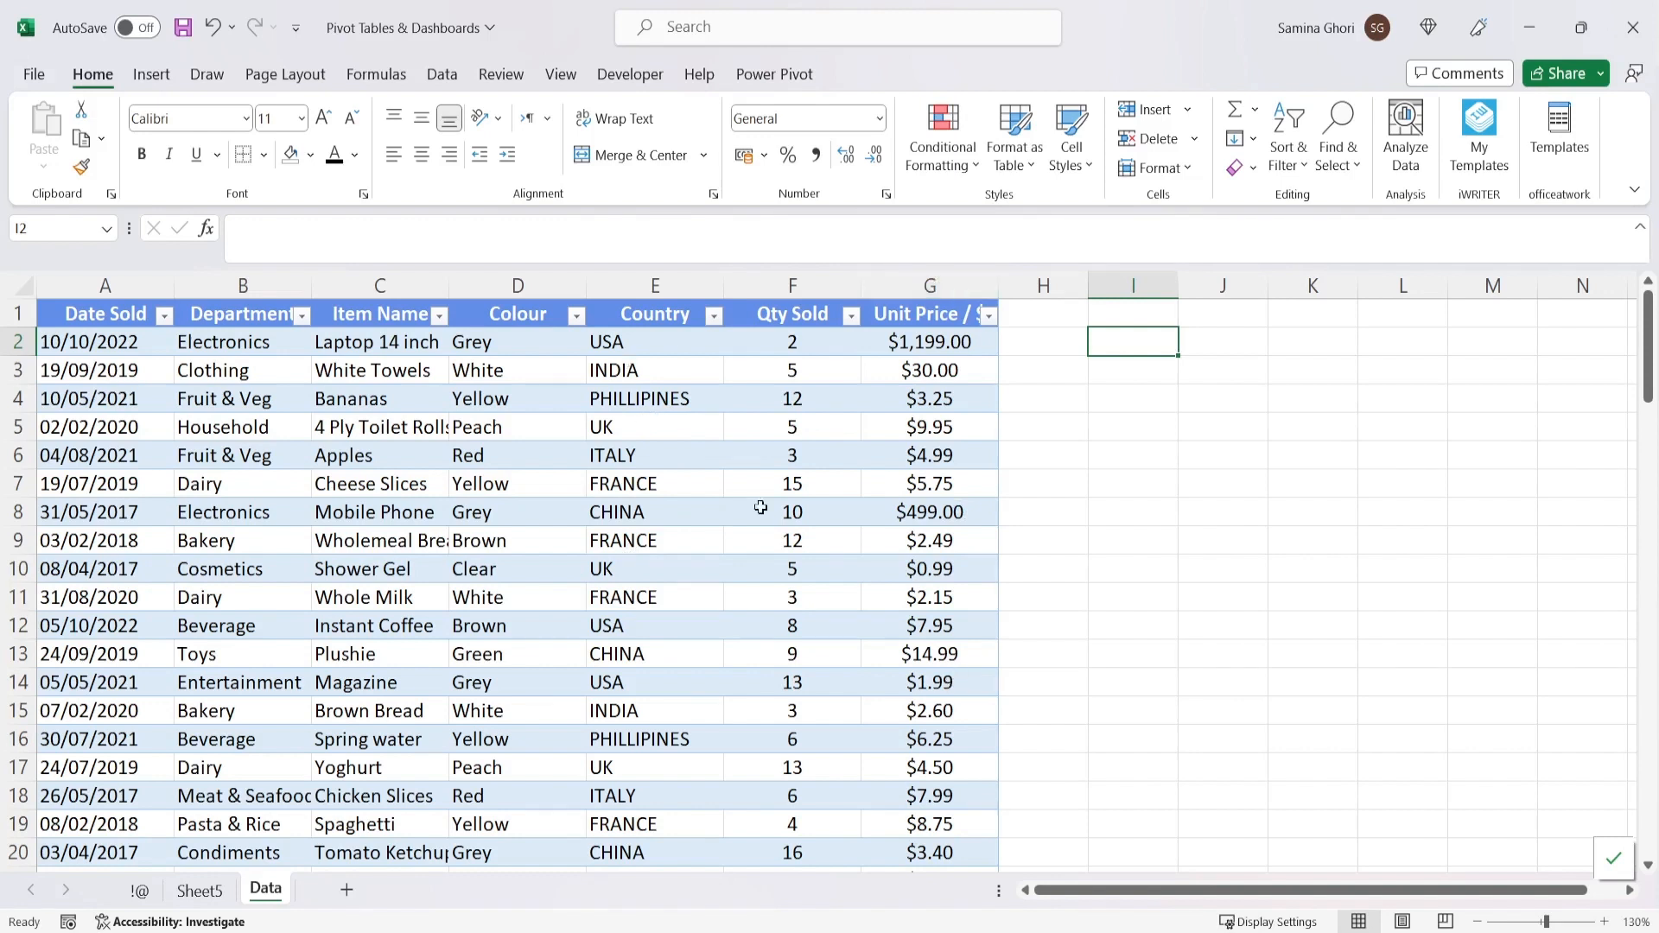
click(634, 341)
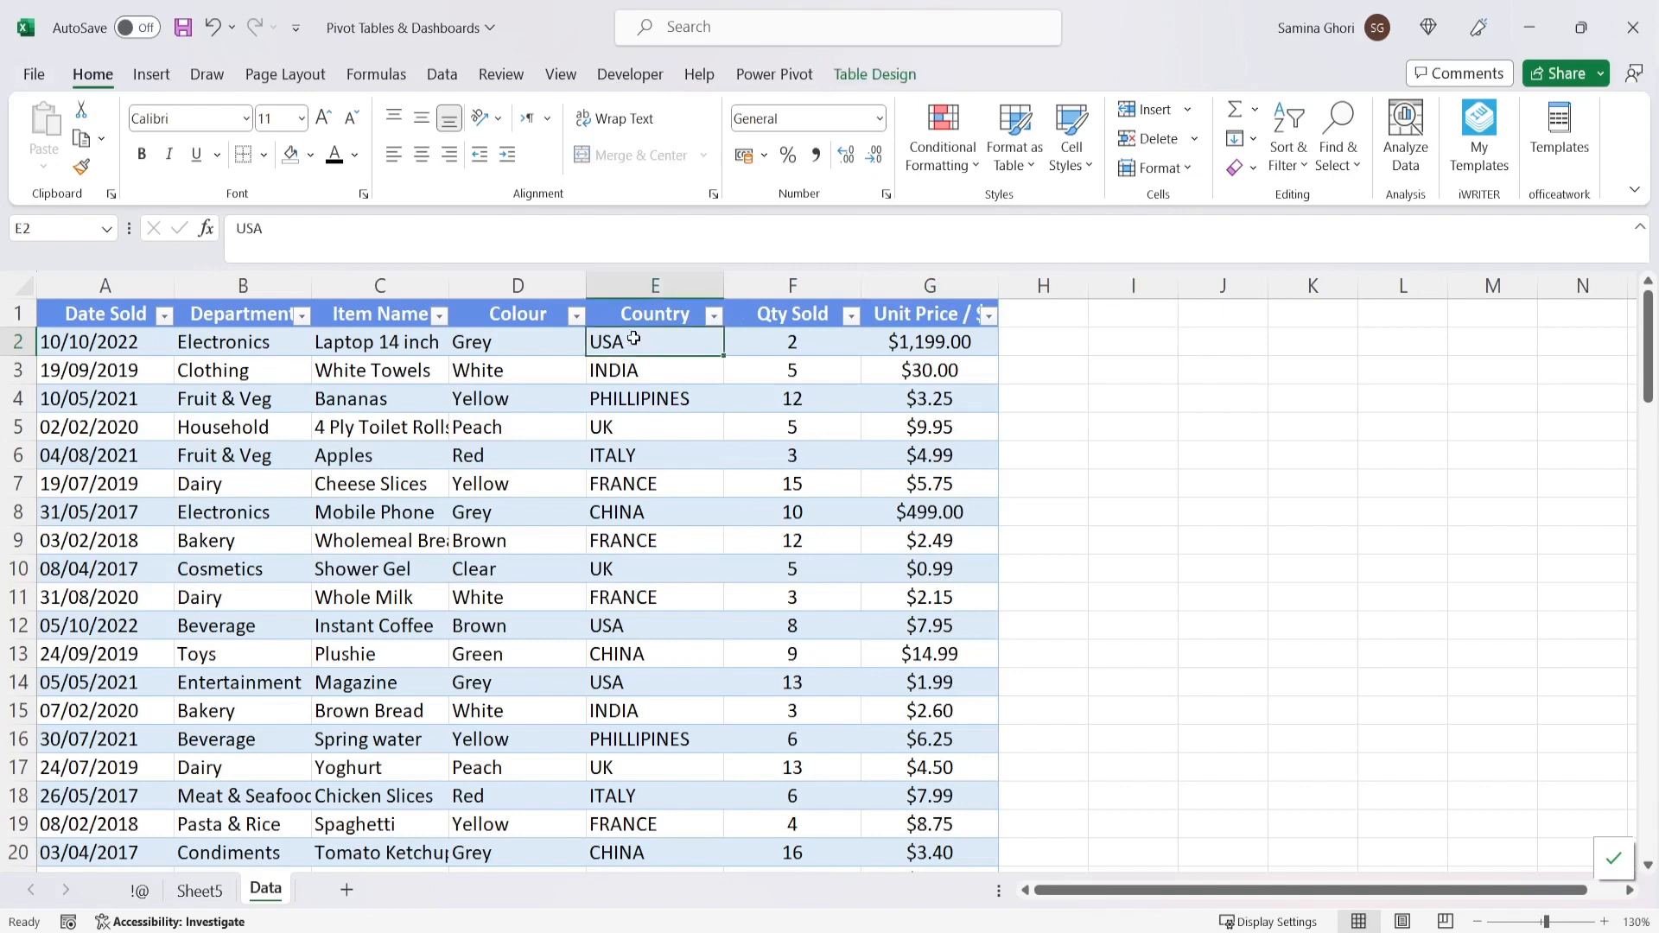
click(639, 633)
click(662, 686)
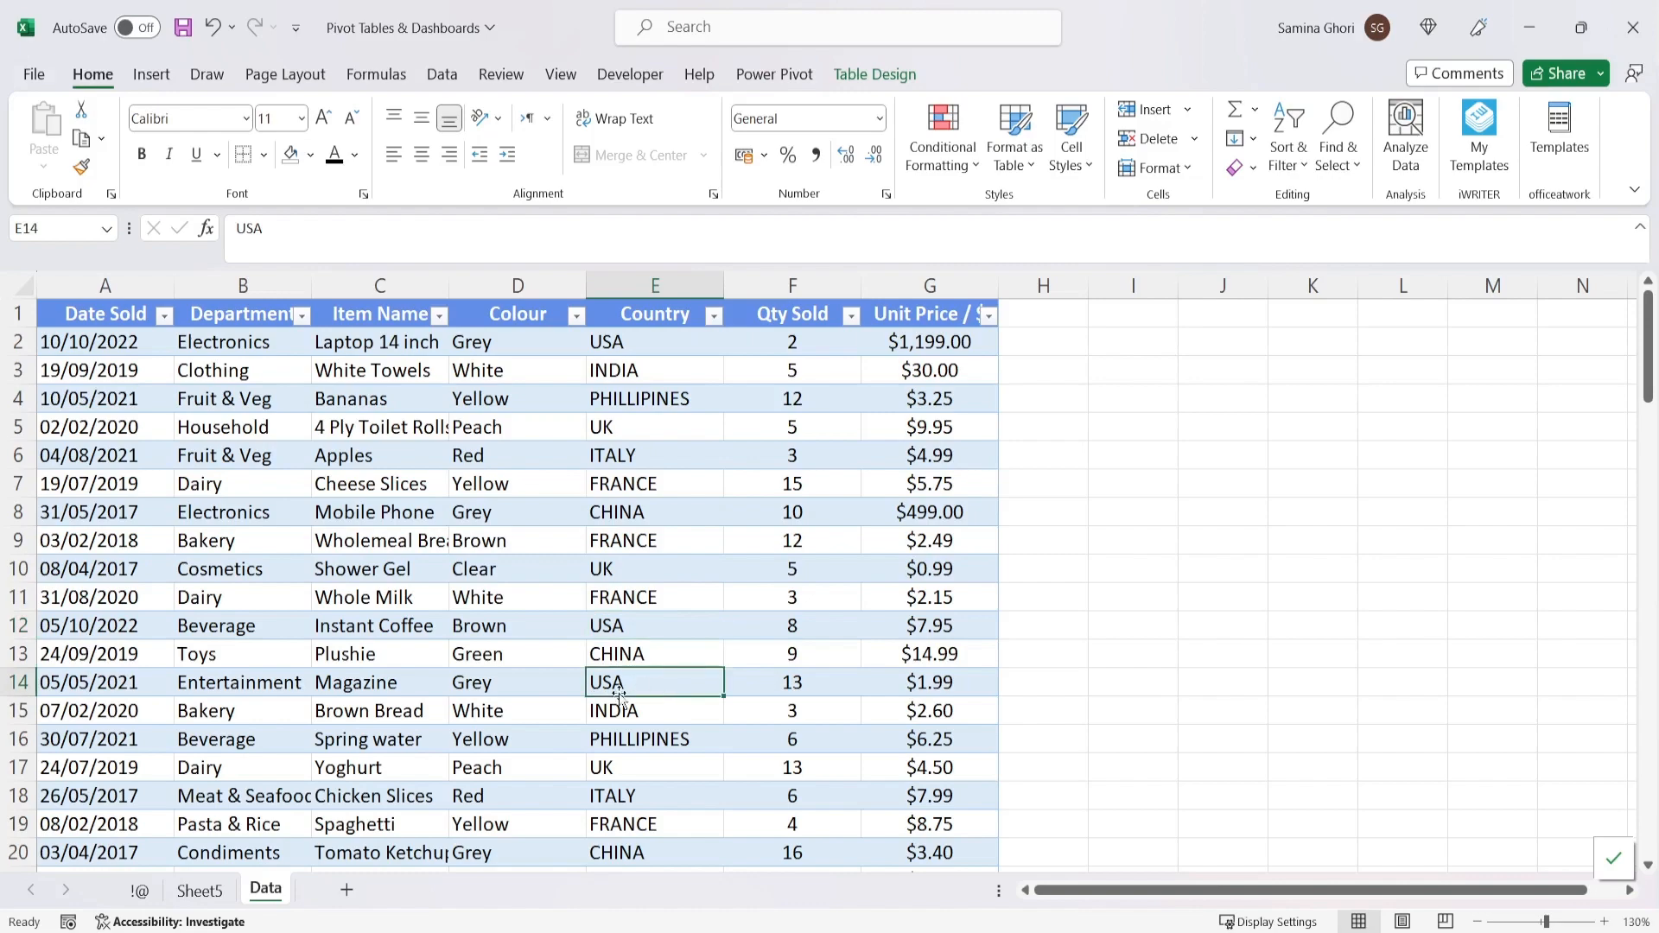
scroll(670, 717, down, 3)
scroll(655, 737, down, 2)
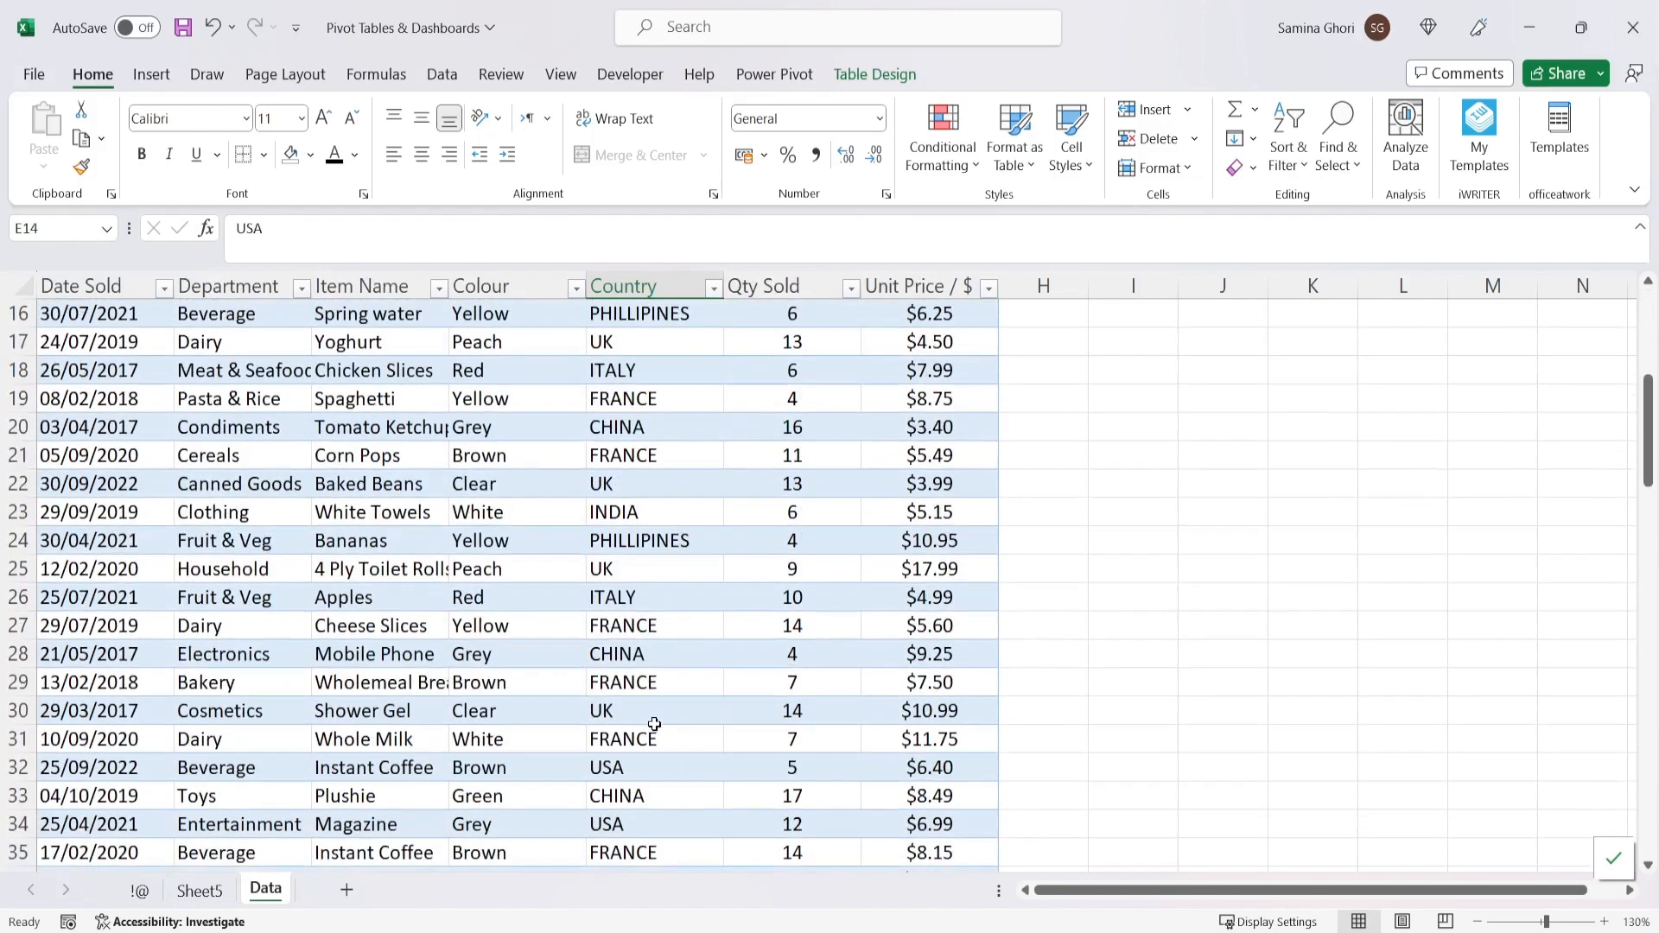
scroll(596, 594, up, 5)
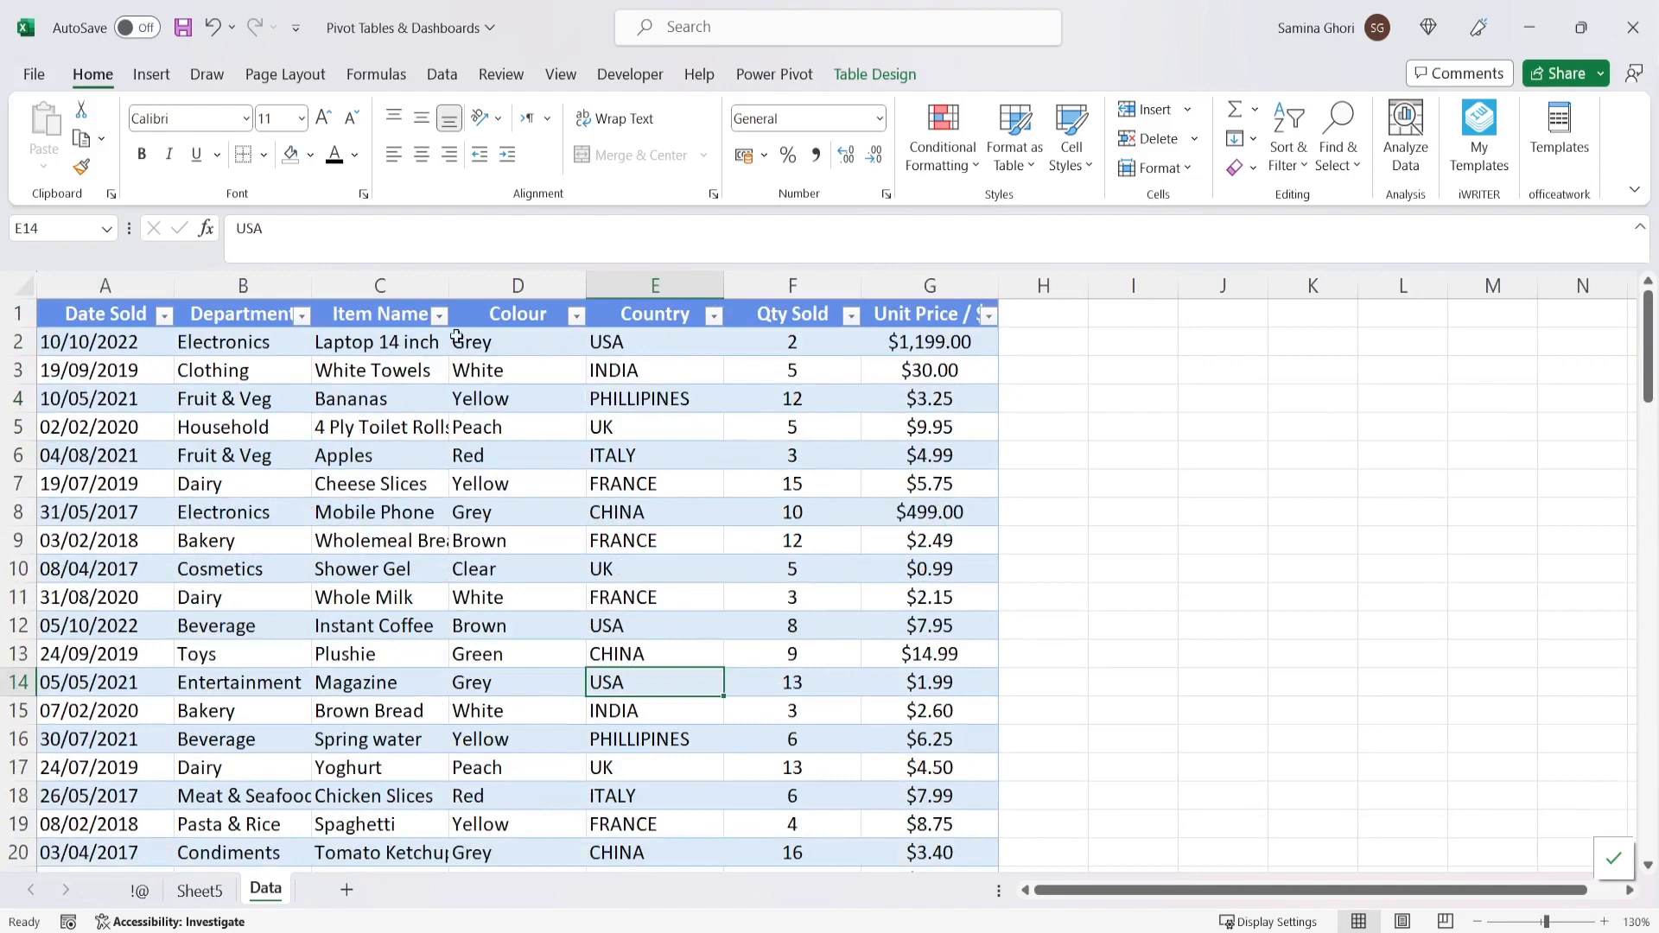
- Filter the Country column of the sales table to show only USA
click(715, 317)
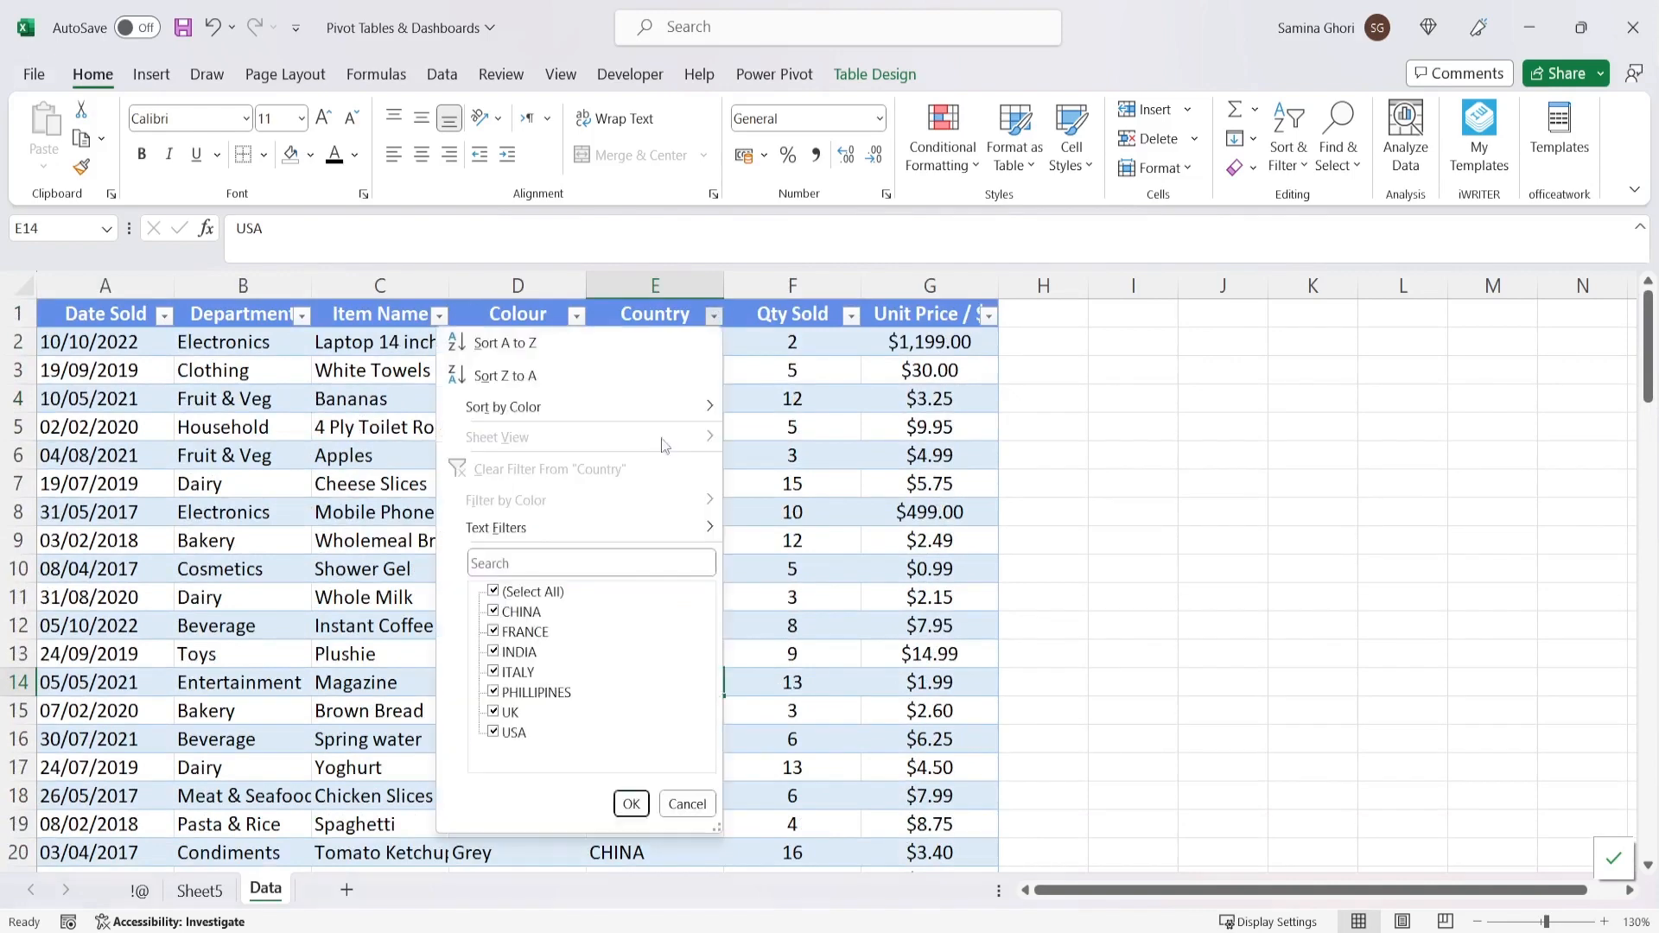
click(495, 592)
click(495, 731)
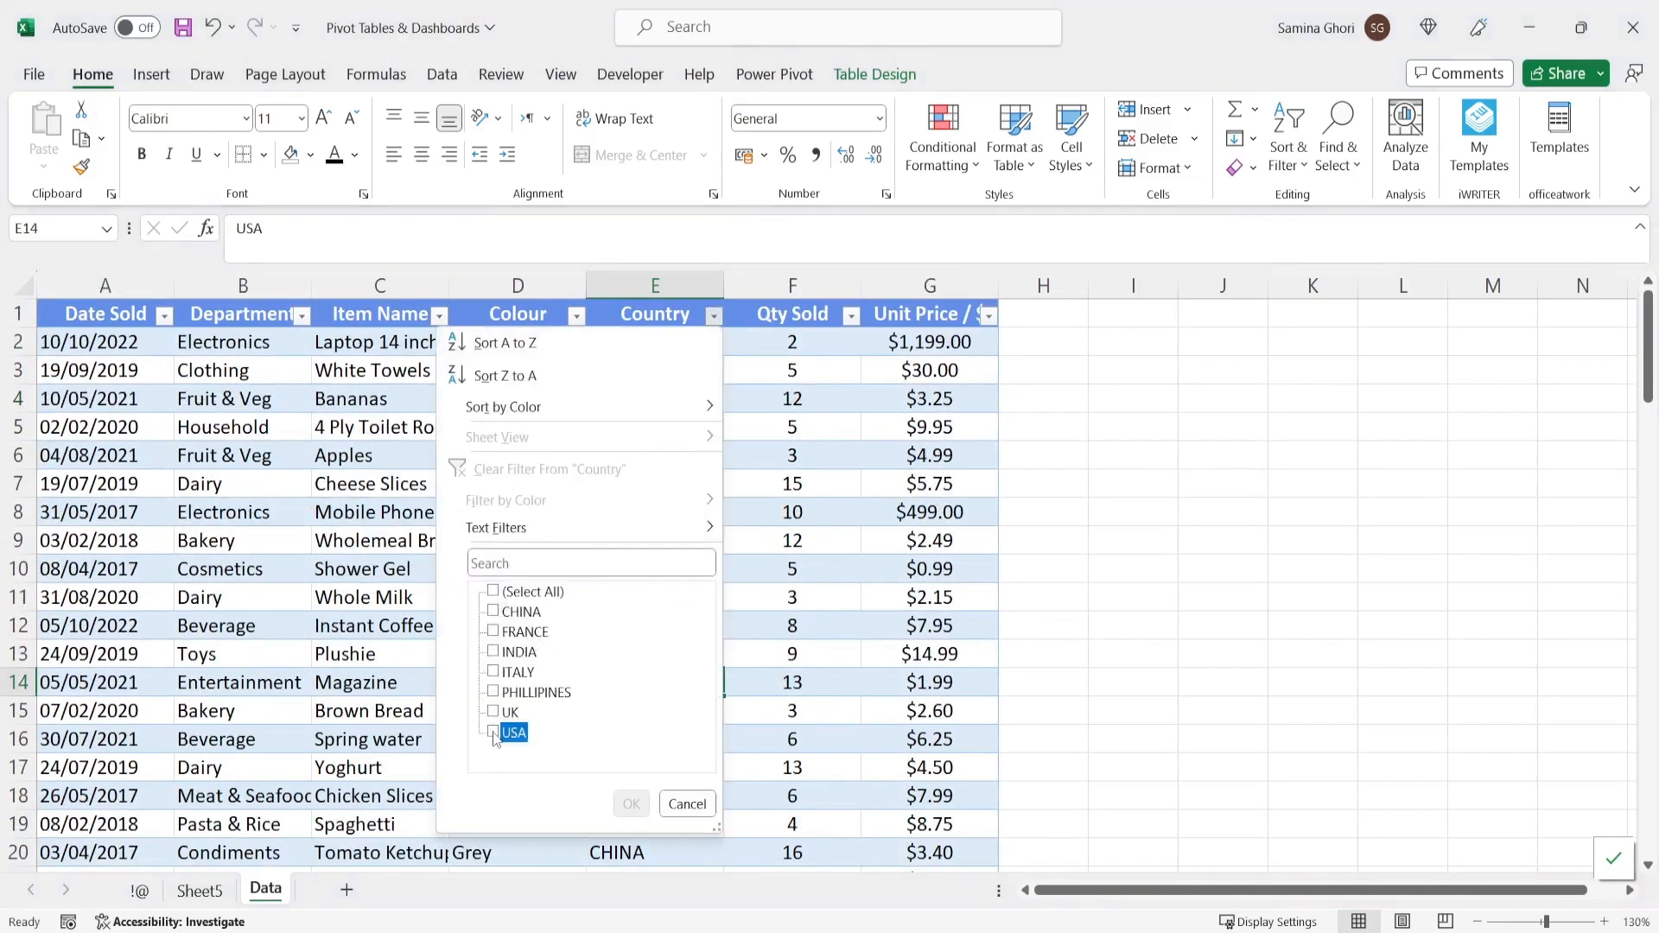
click(635, 805)
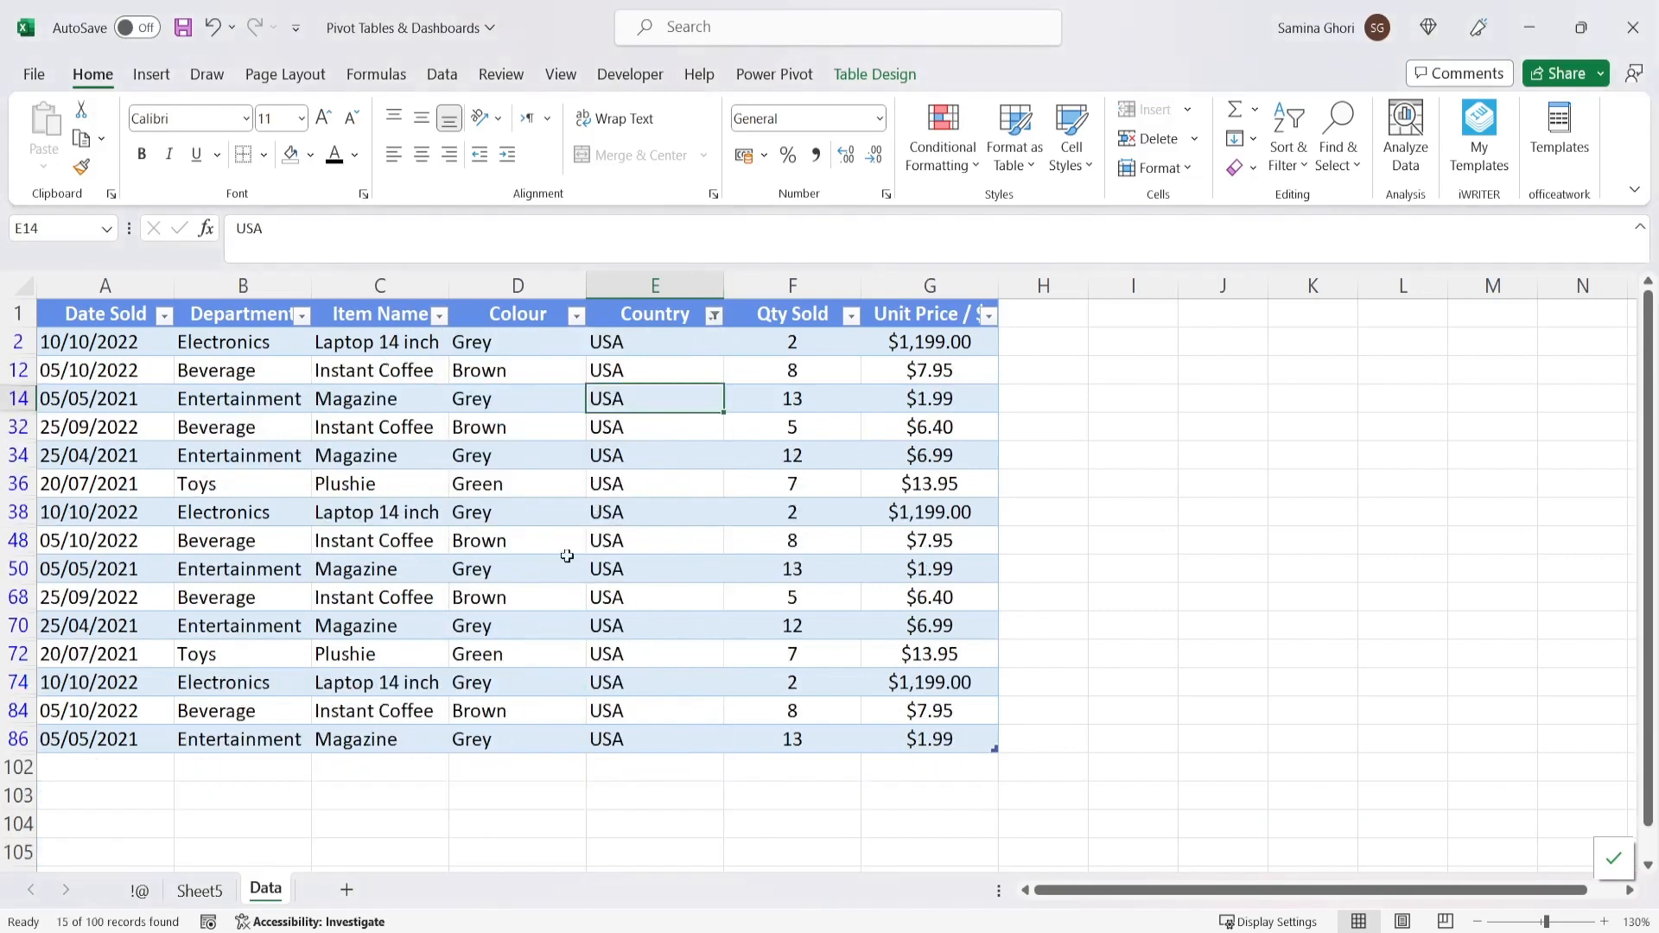
- Compare the repeated Laptop 14 inch entries in the filtered rows and clear the Country filter
drag(553, 682, 380, 682)
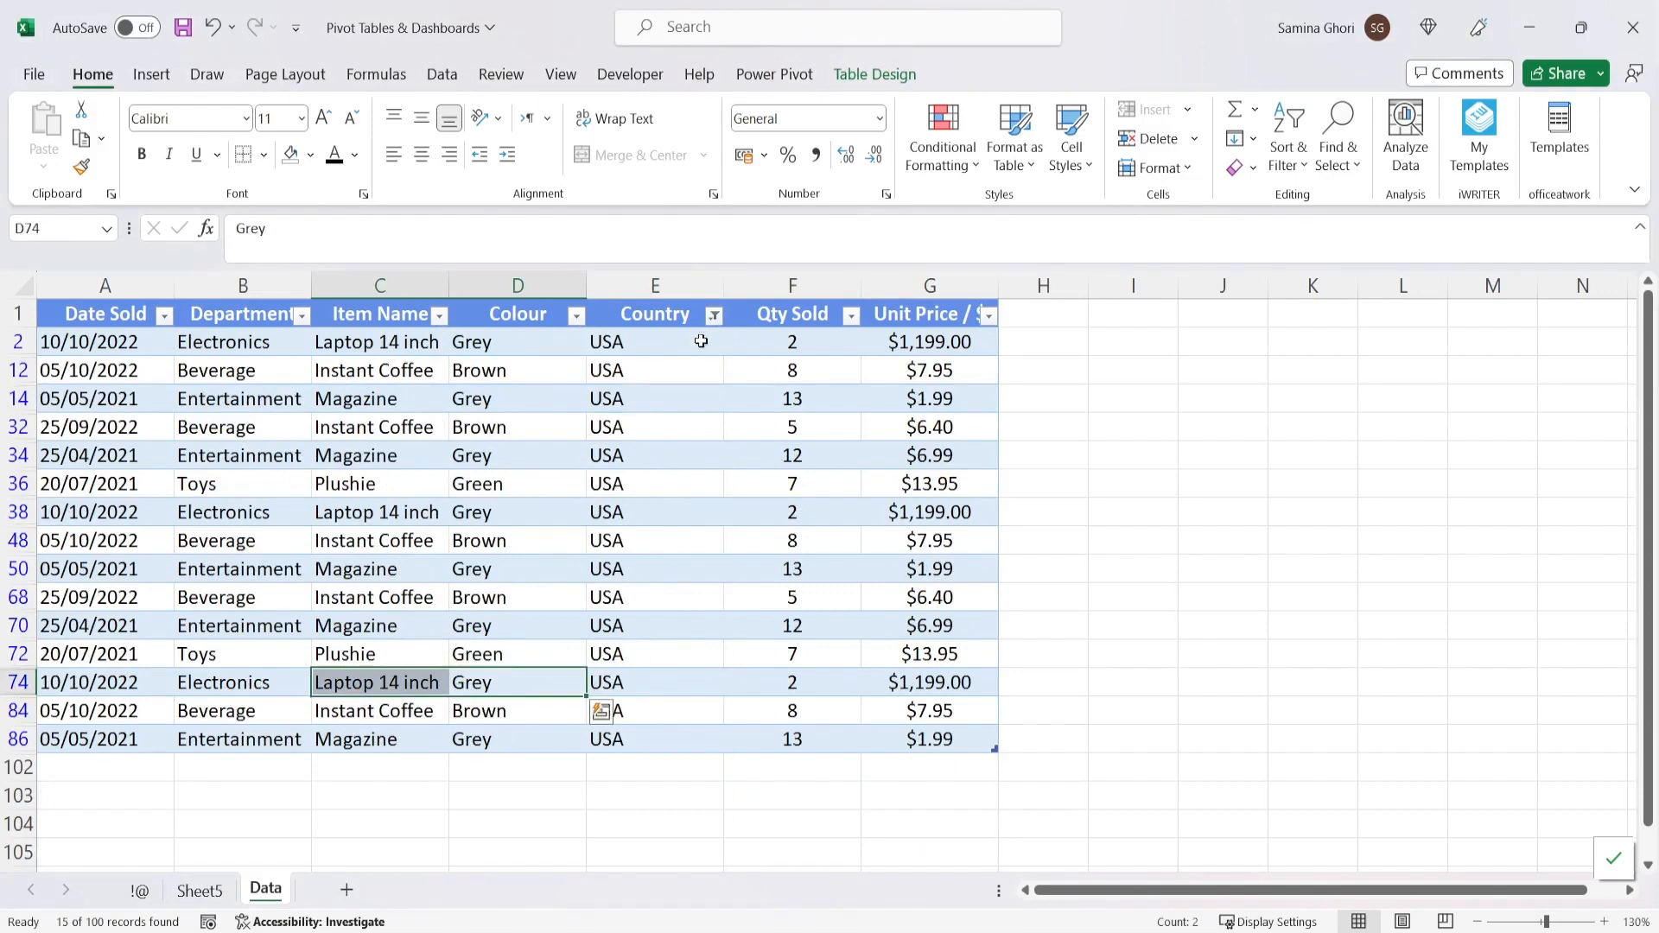
drag(538, 343, 380, 343)
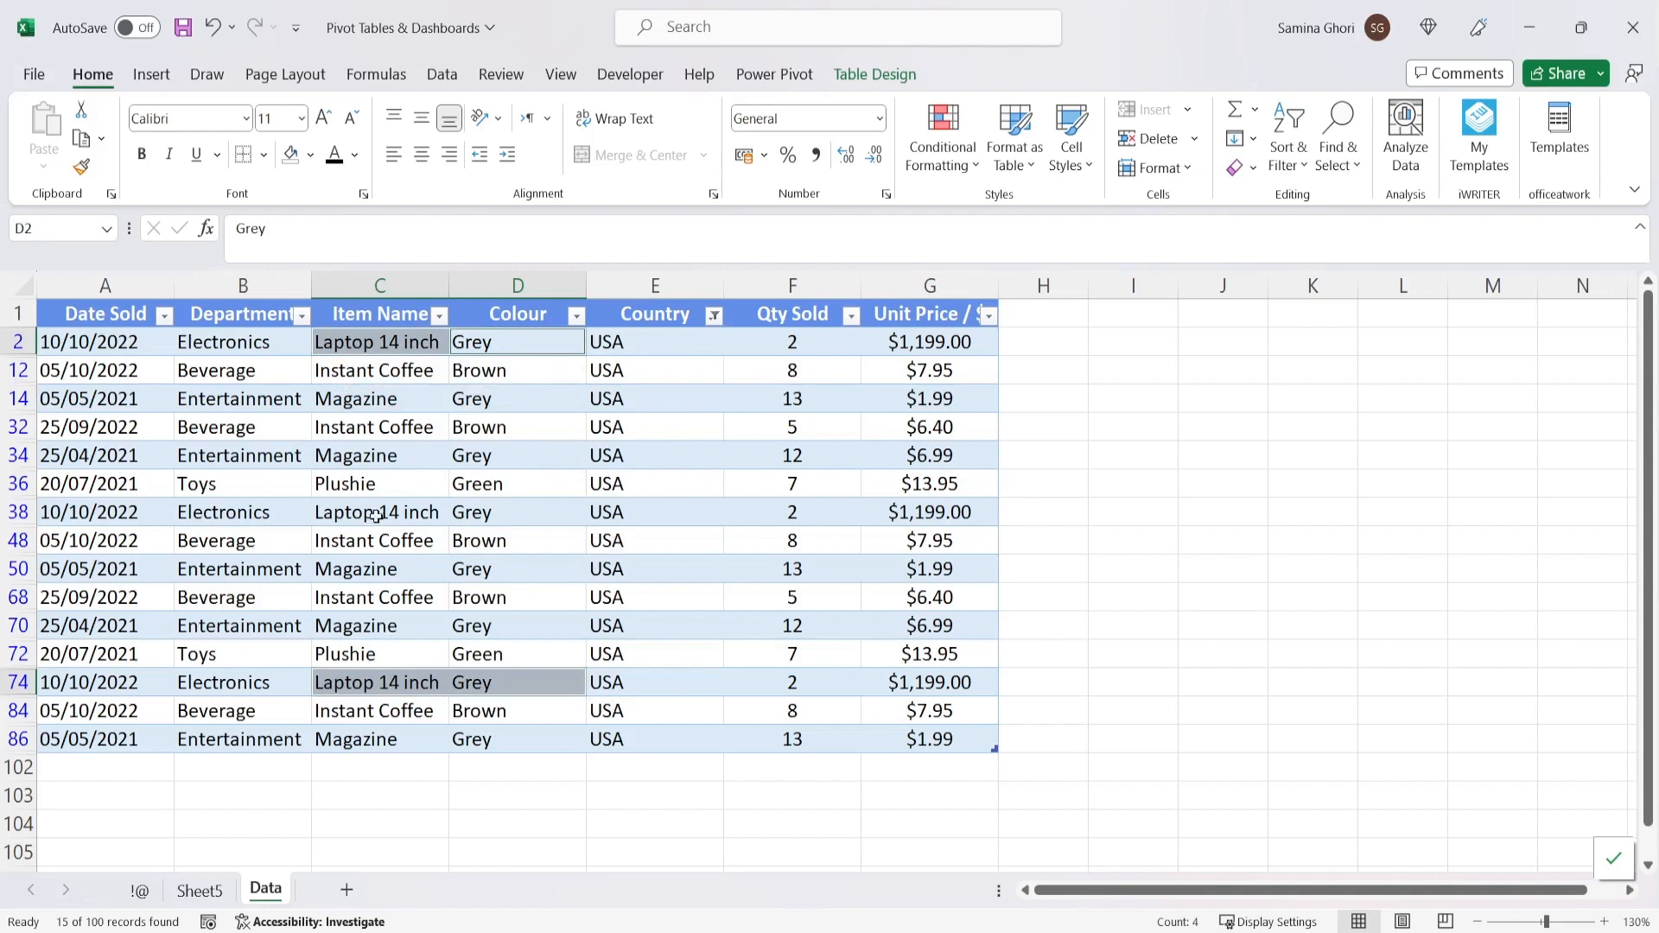
drag(419, 530, 553, 512)
click(985, 517)
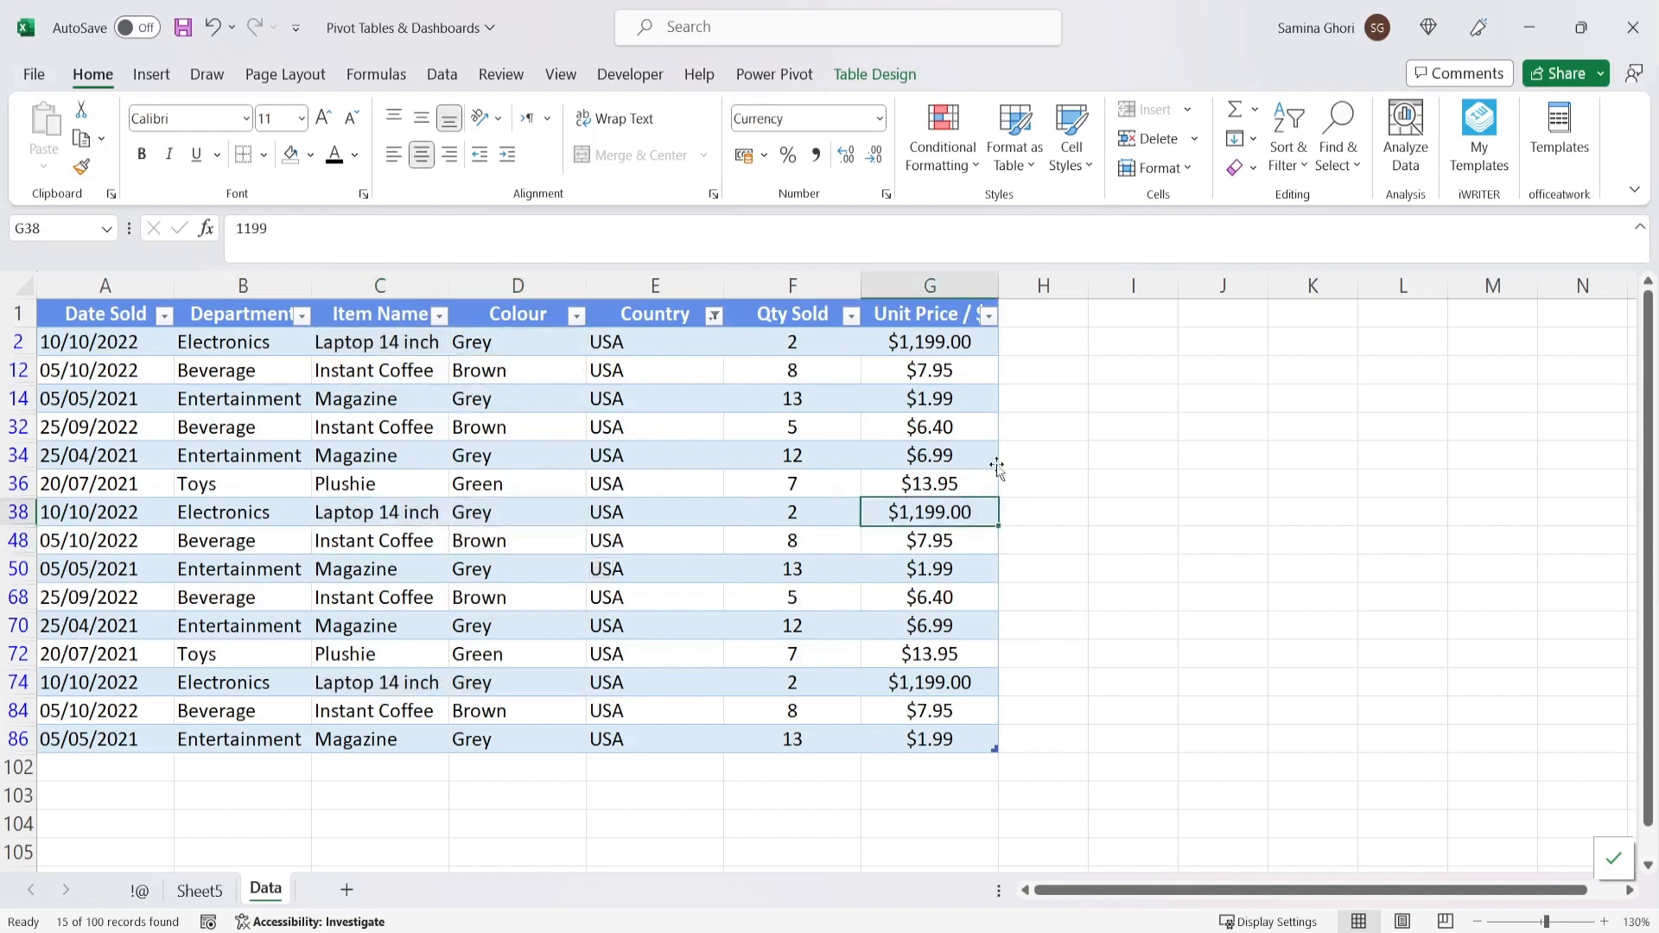
click(716, 321)
click(522, 471)
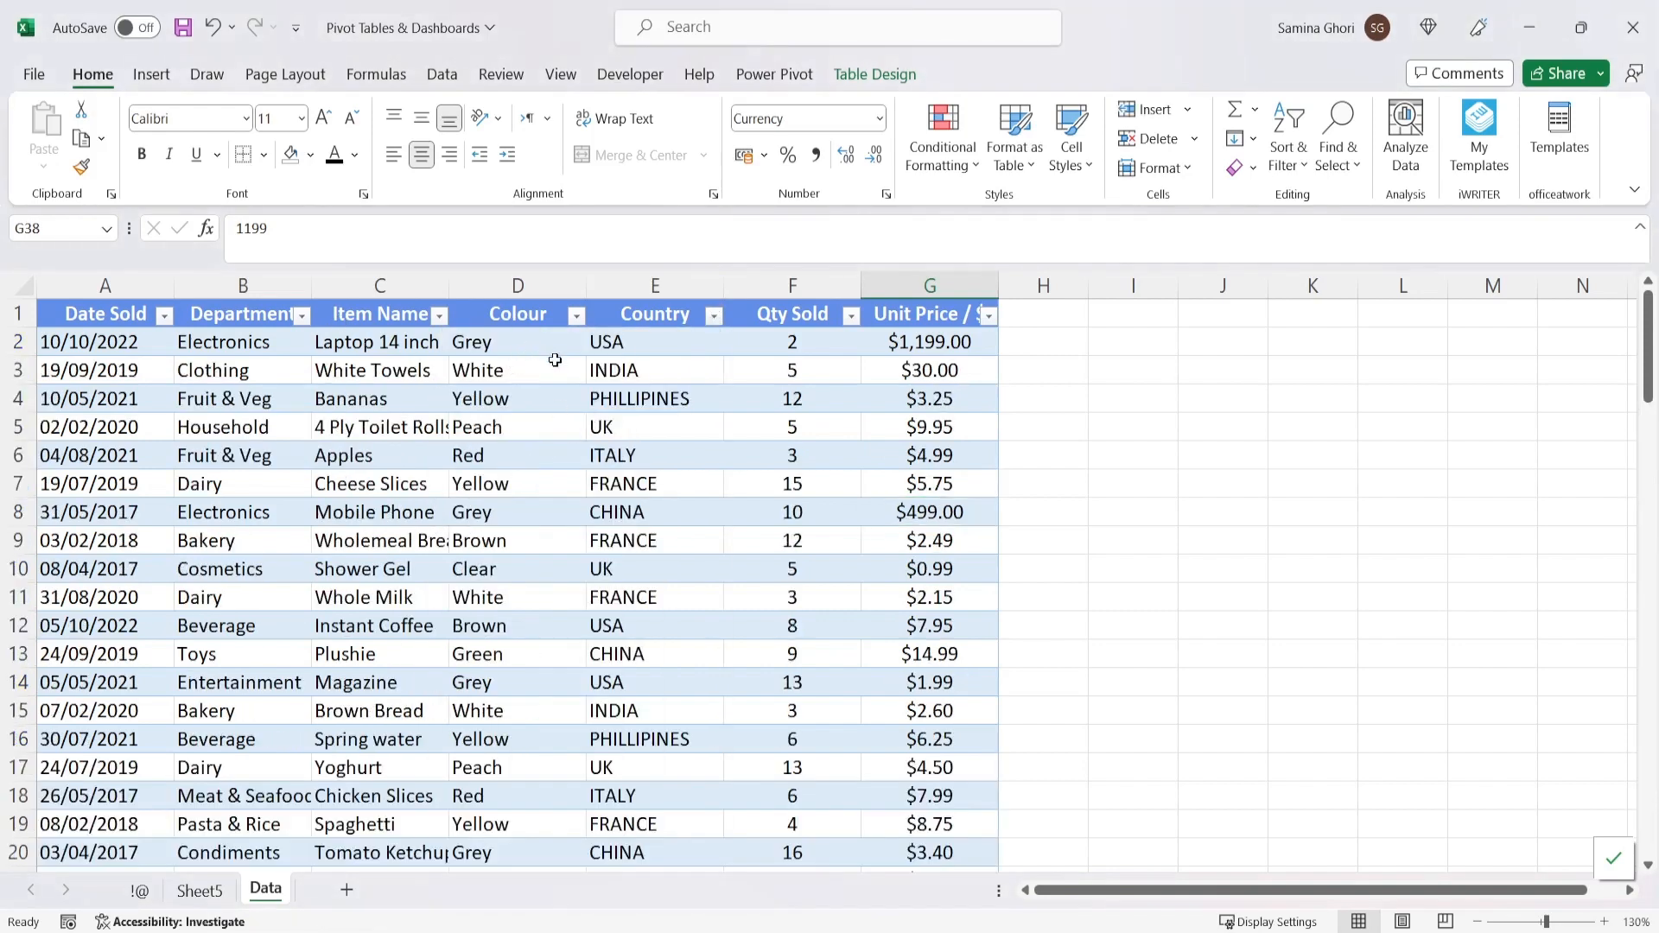
- Insert a PivotTable from the Data Model on a new worksheet
click(517, 371)
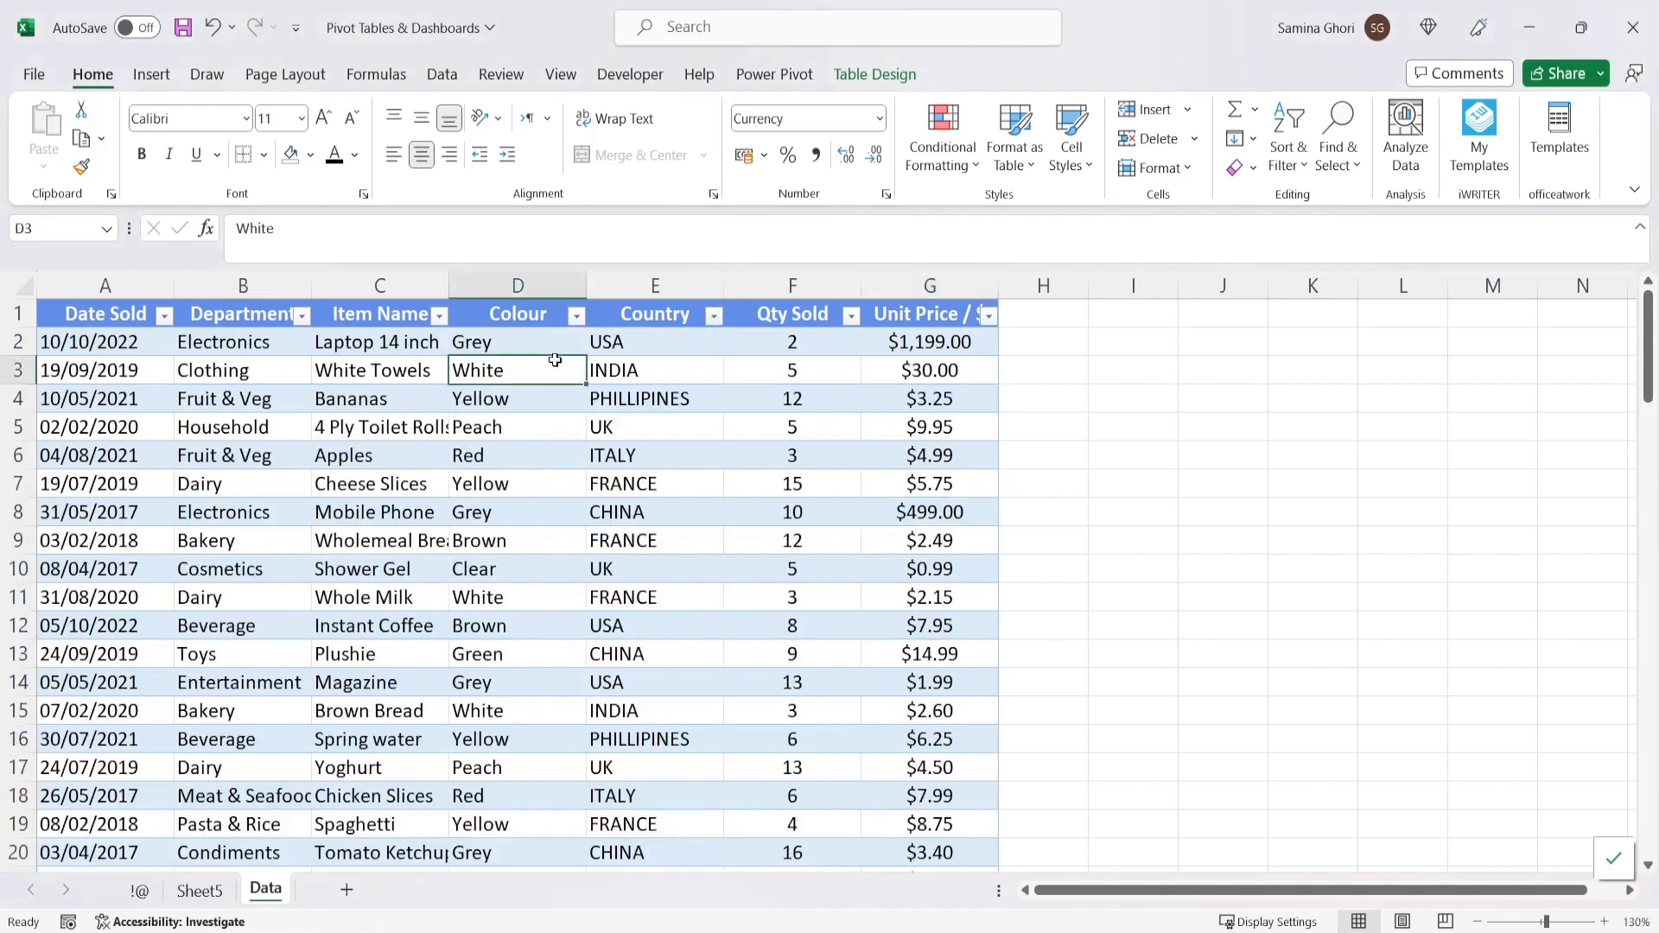
click(152, 76)
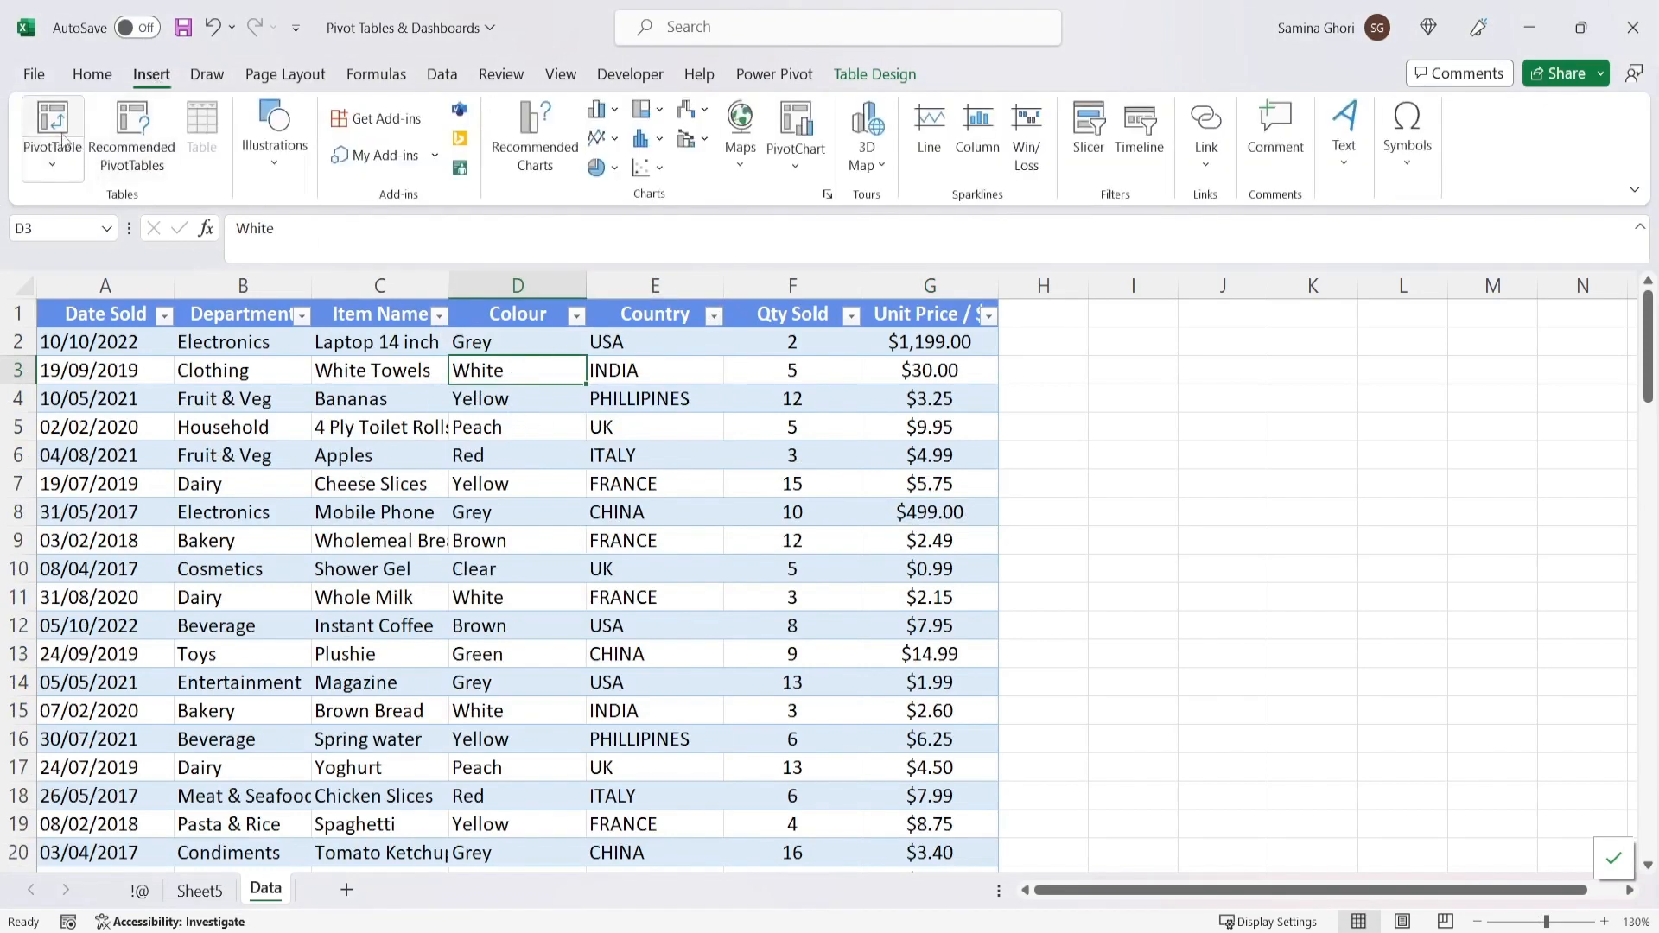
click(51, 166)
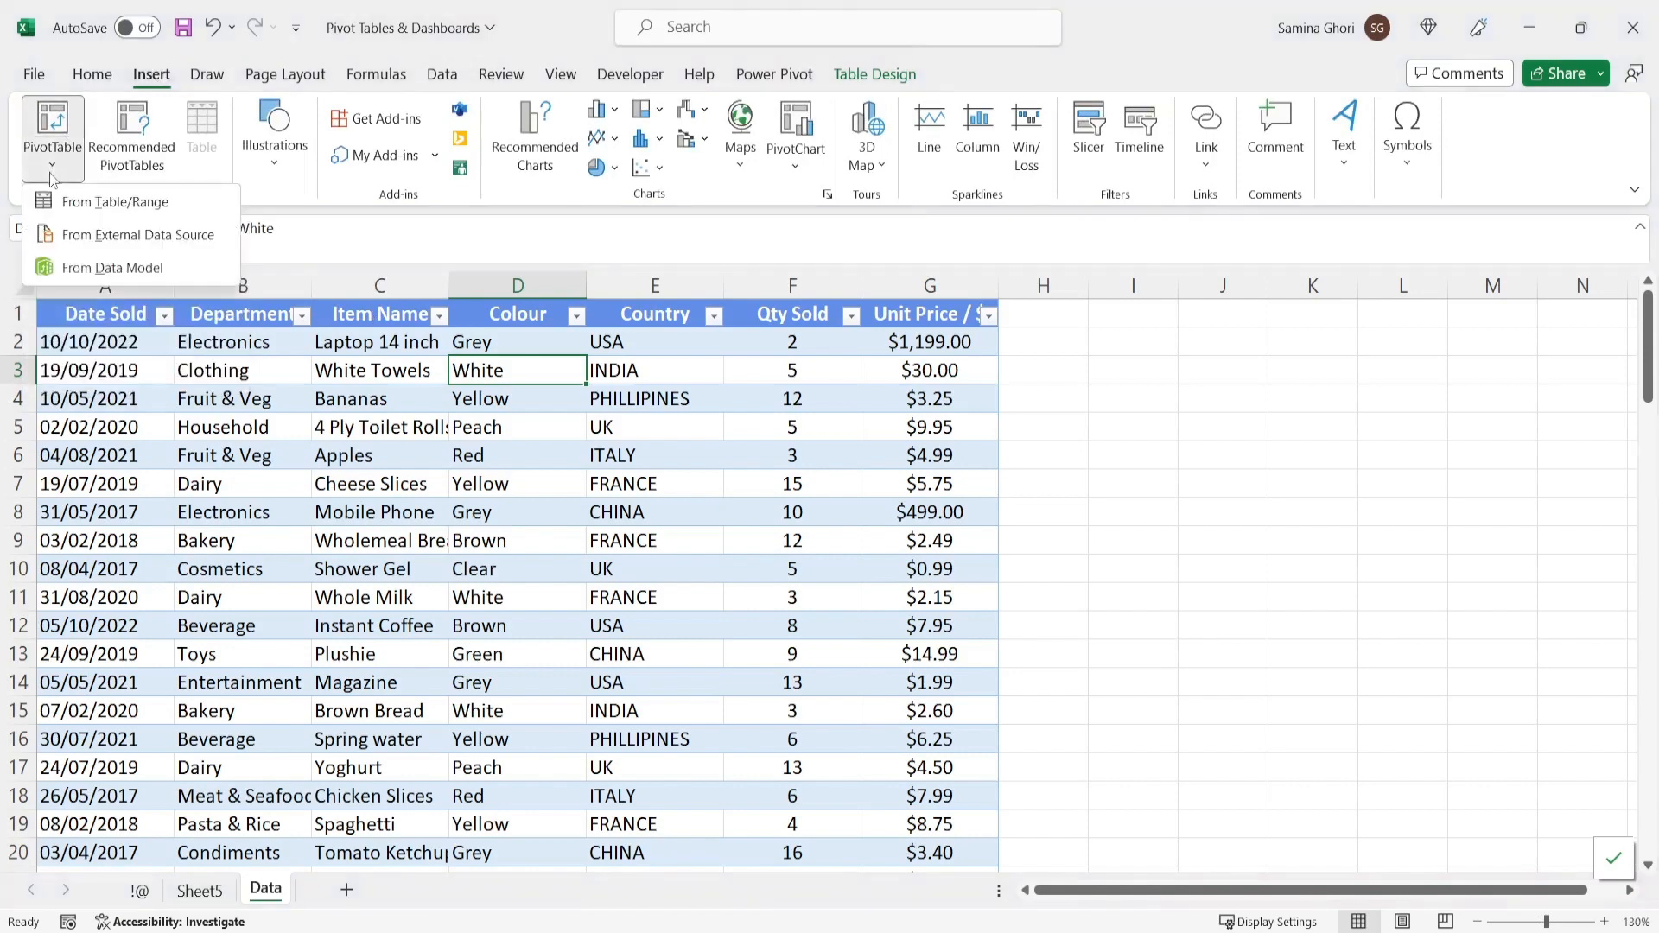
click(133, 274)
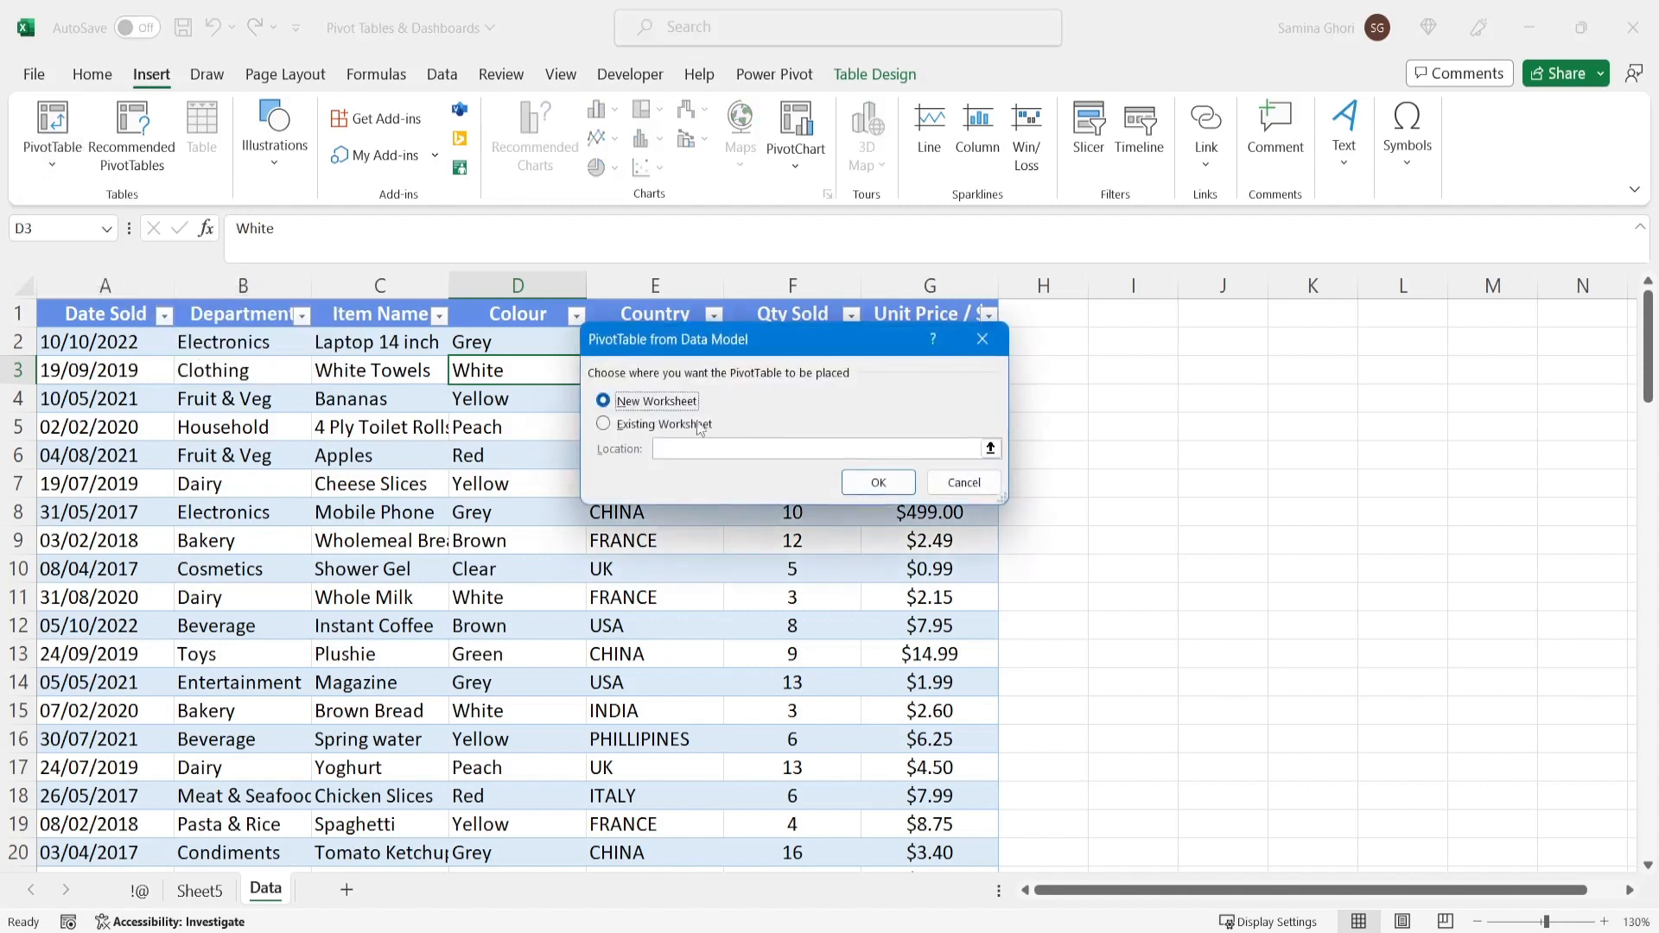
click(878, 483)
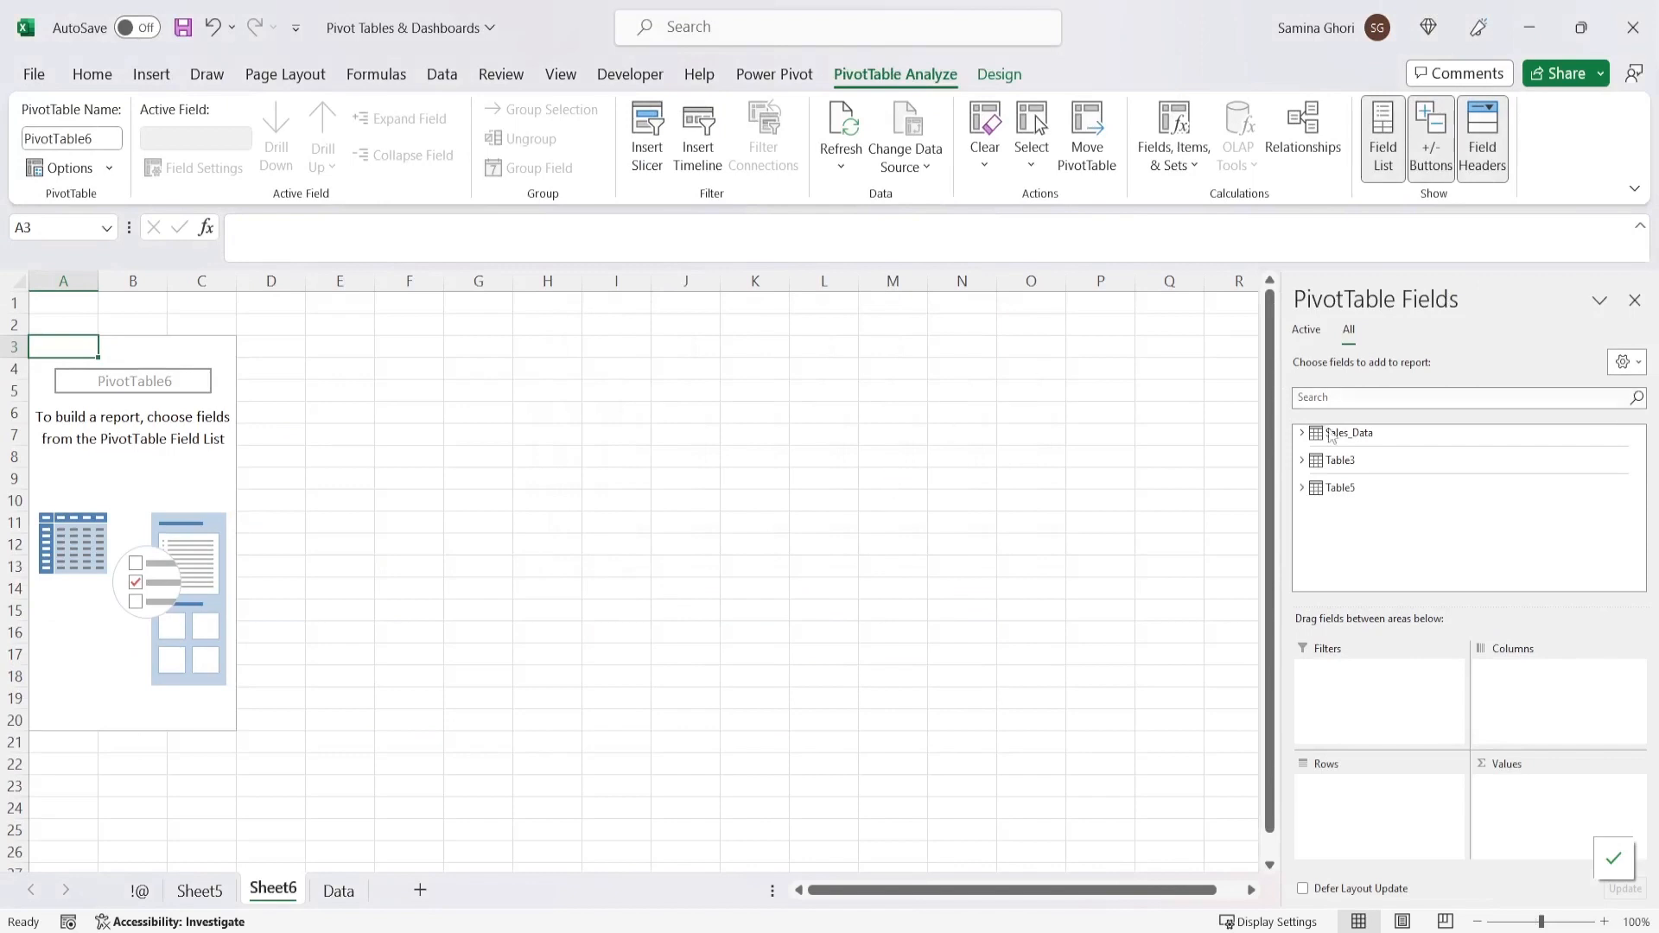
- Expand Table5 and add Country to the PivotTable rows and Item Name to its values
click(1335, 491)
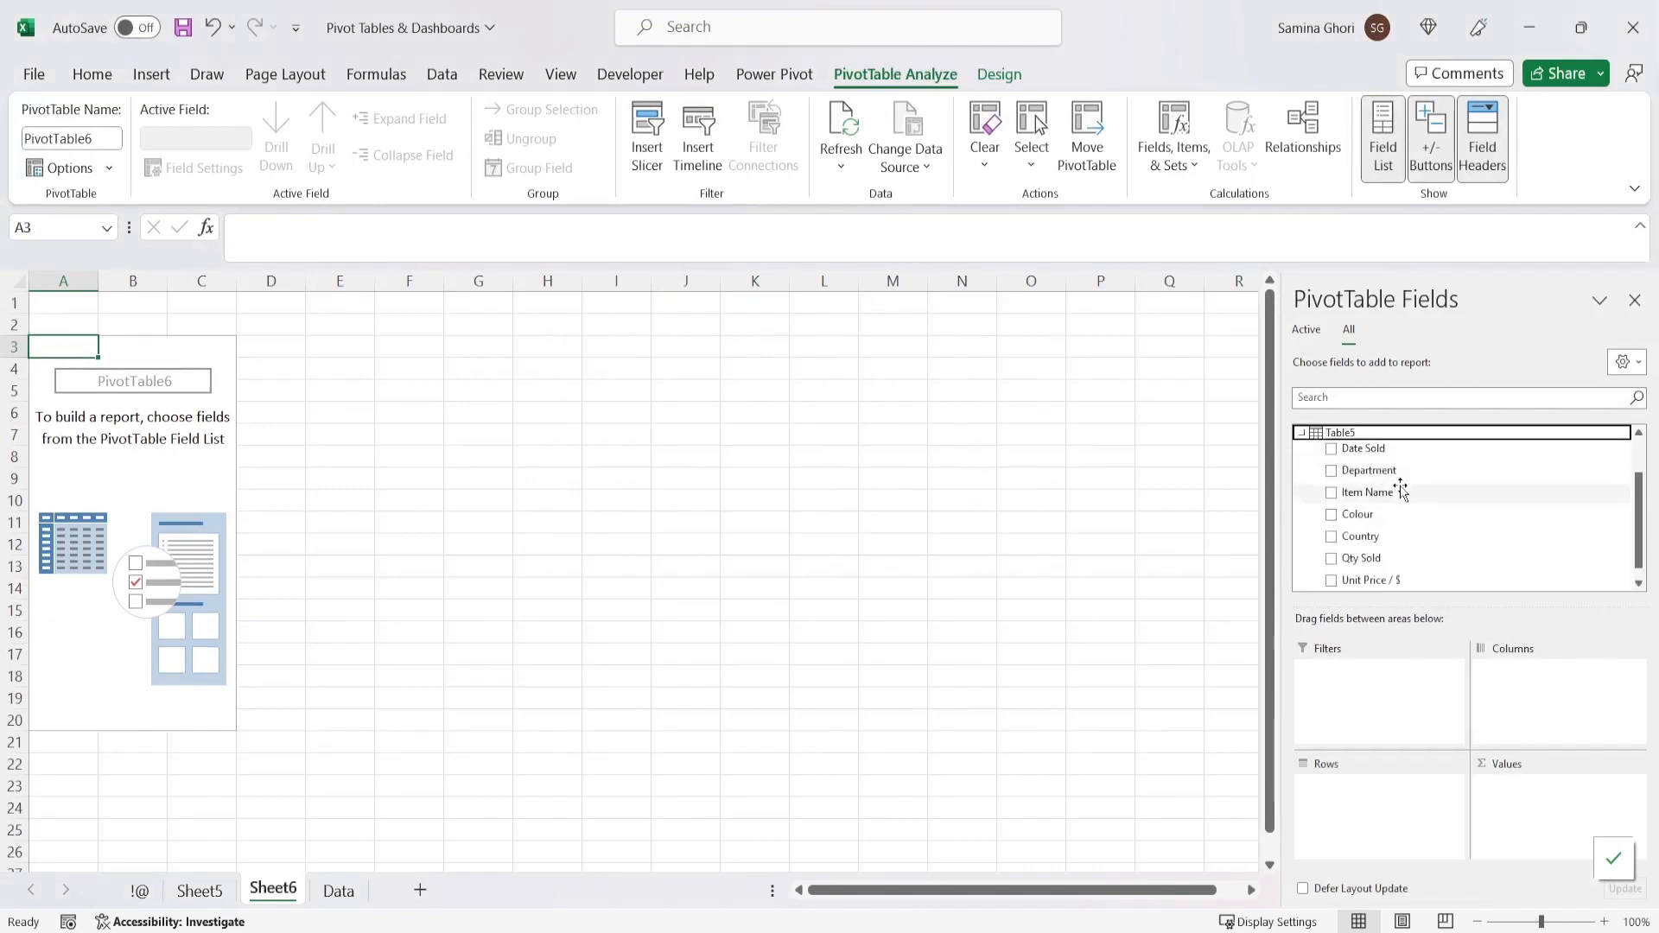
scroll(1461, 529, up, 1)
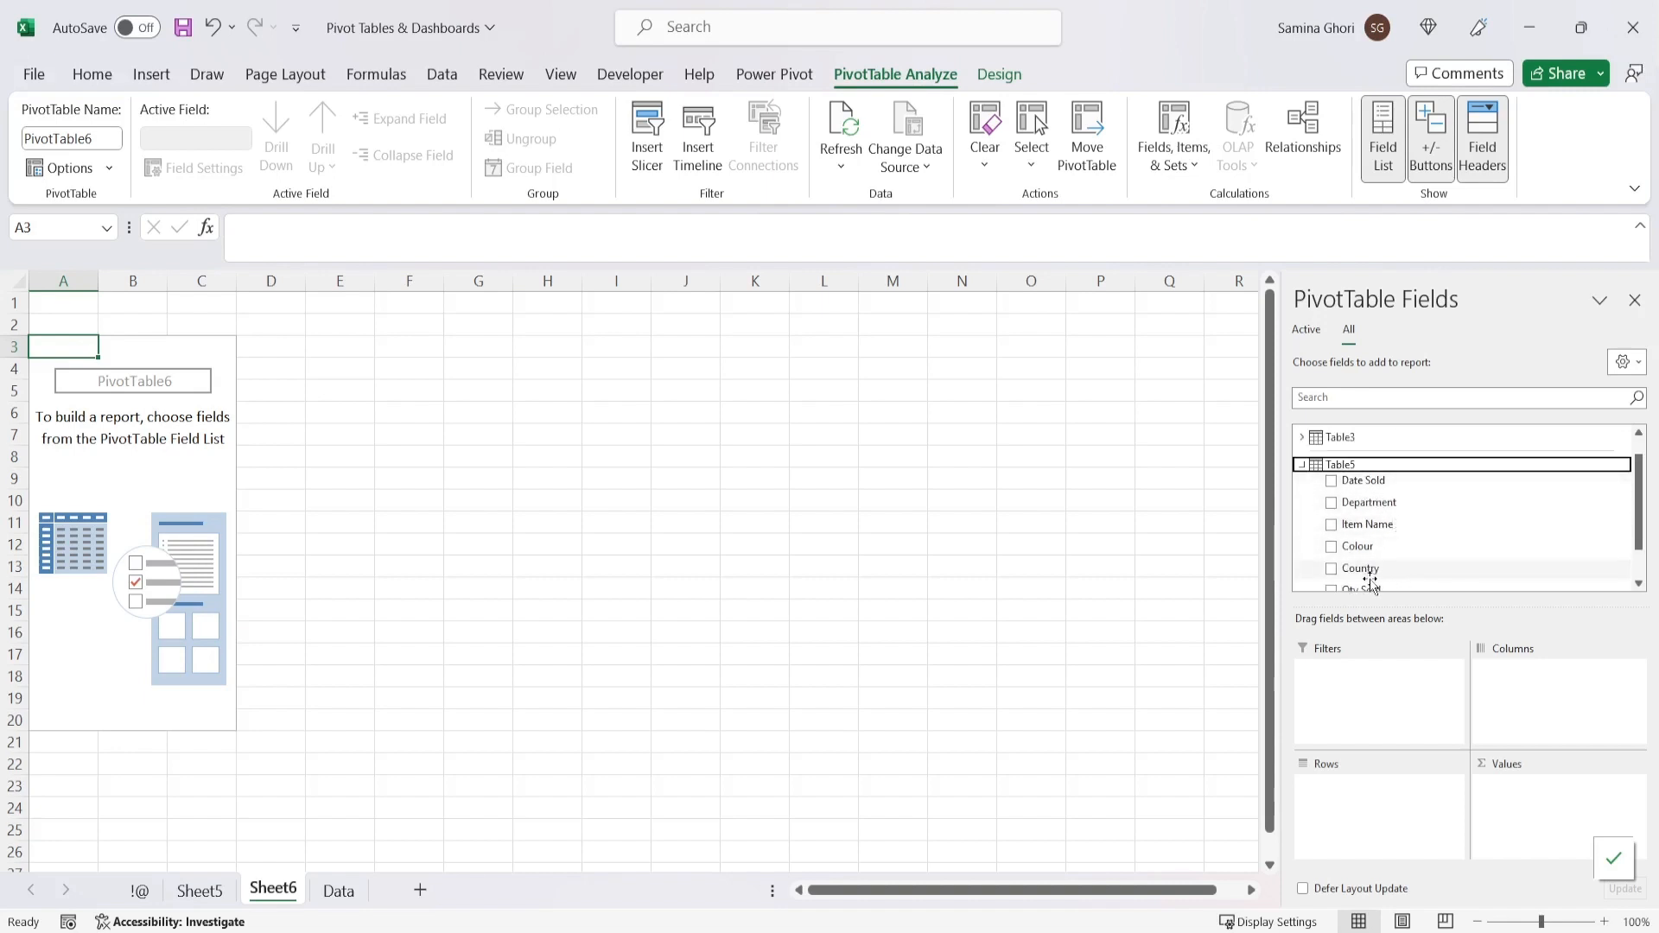
drag(1361, 569, 185, 492)
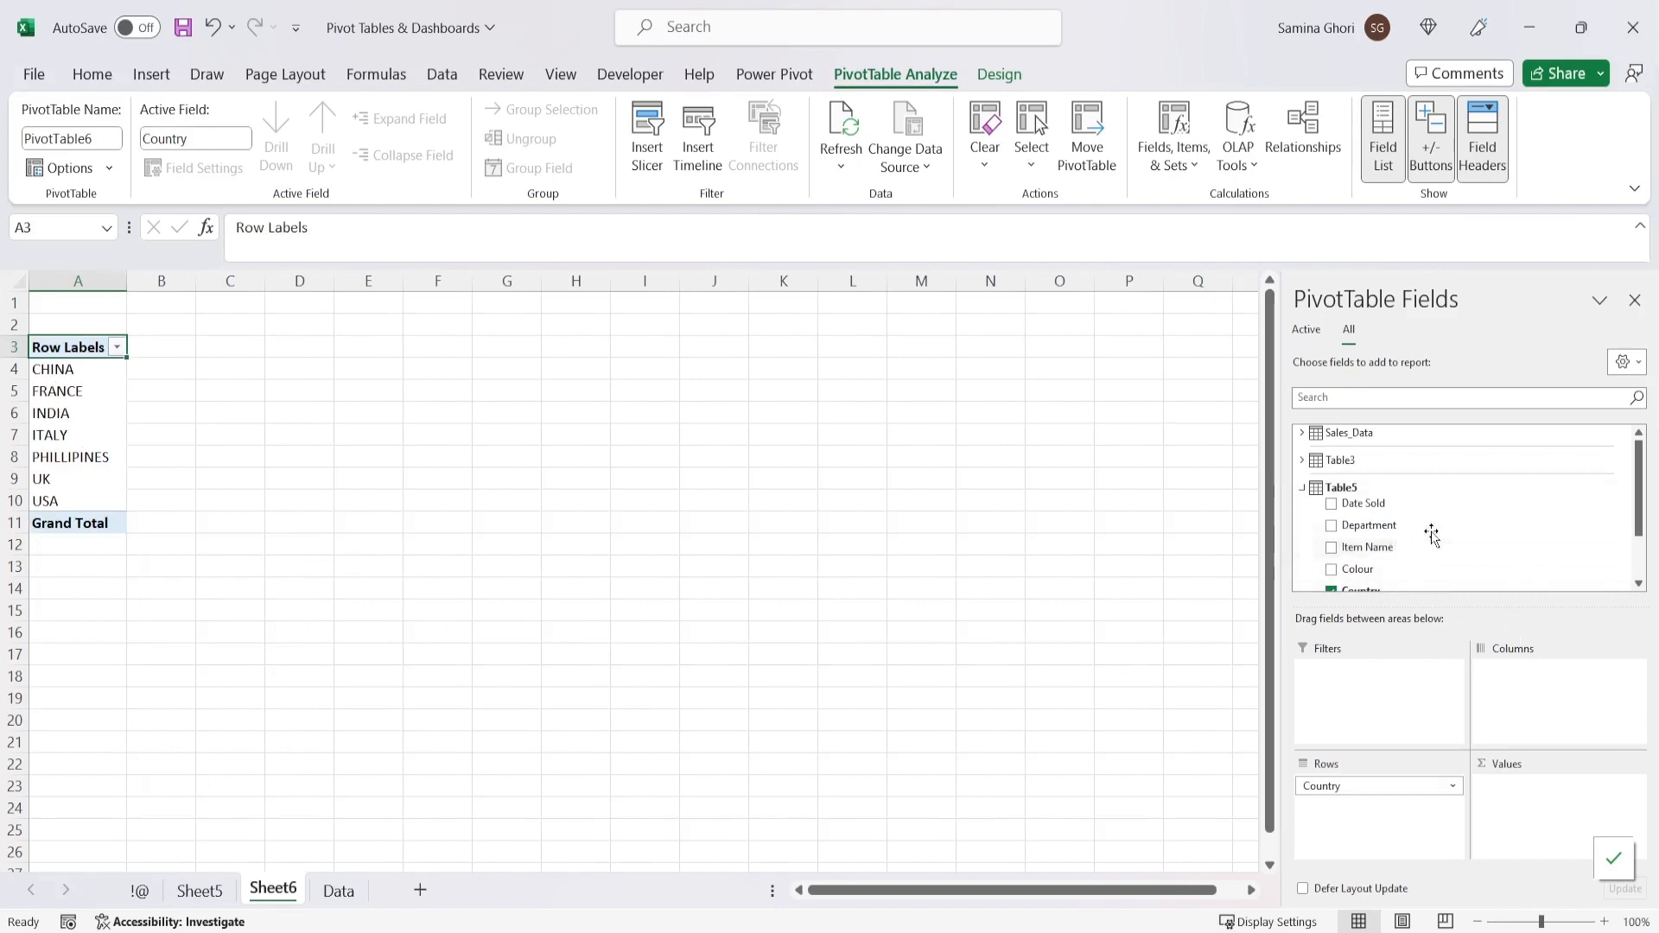
scroll(1393, 527, down, 3)
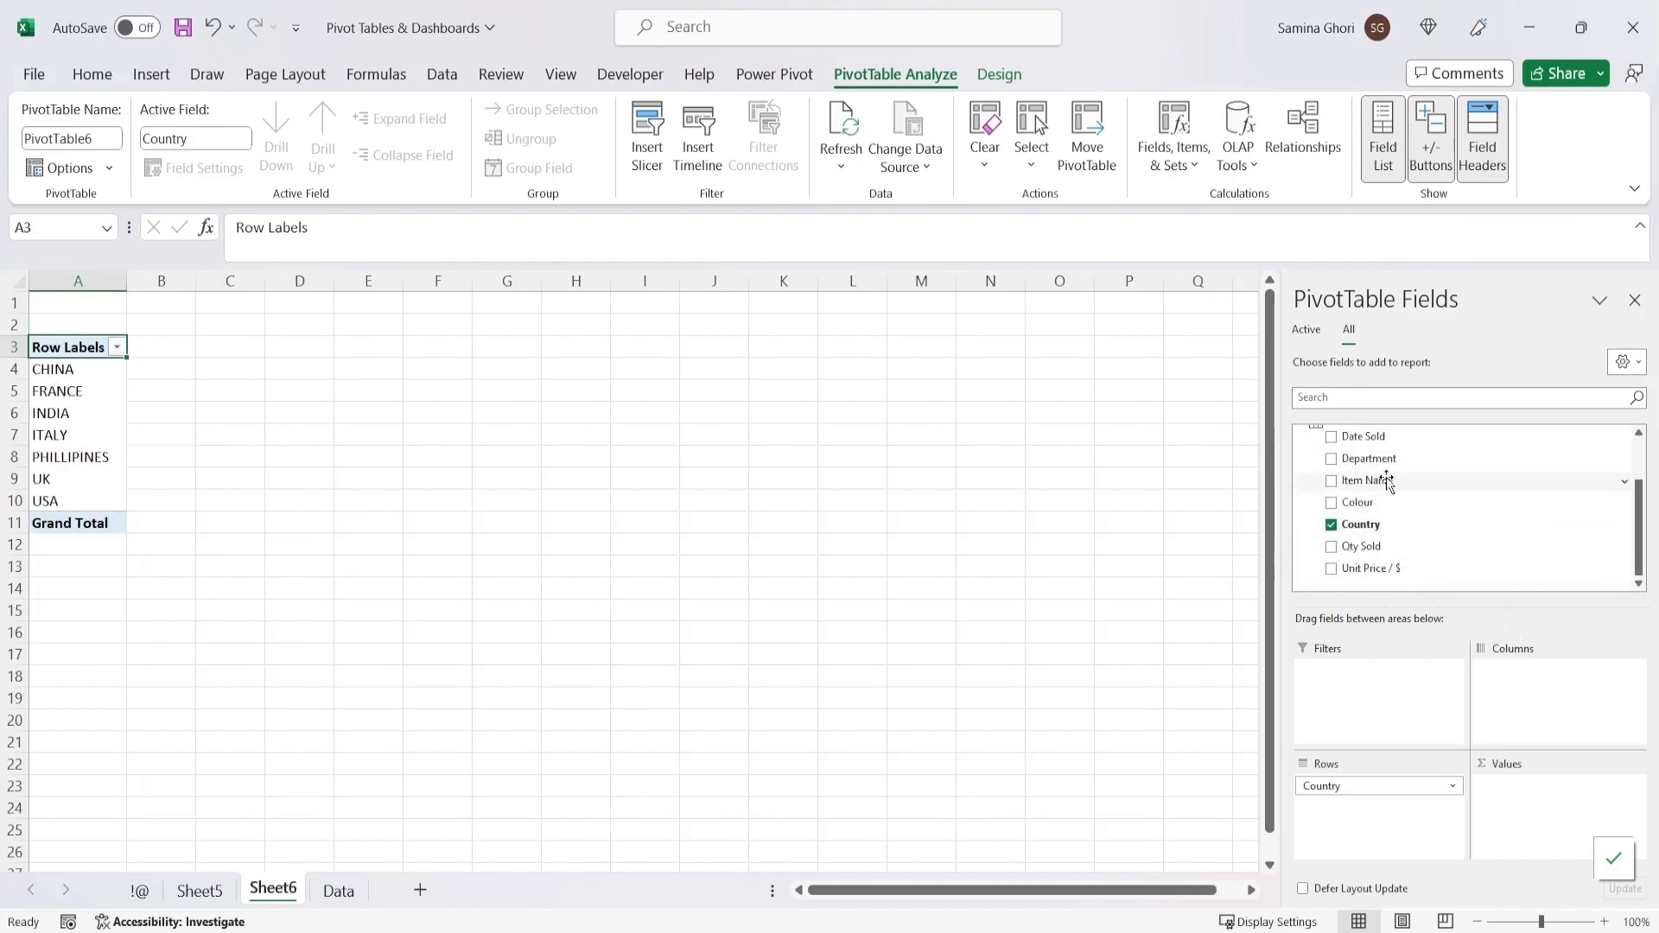
drag(1387, 481, 1568, 823)
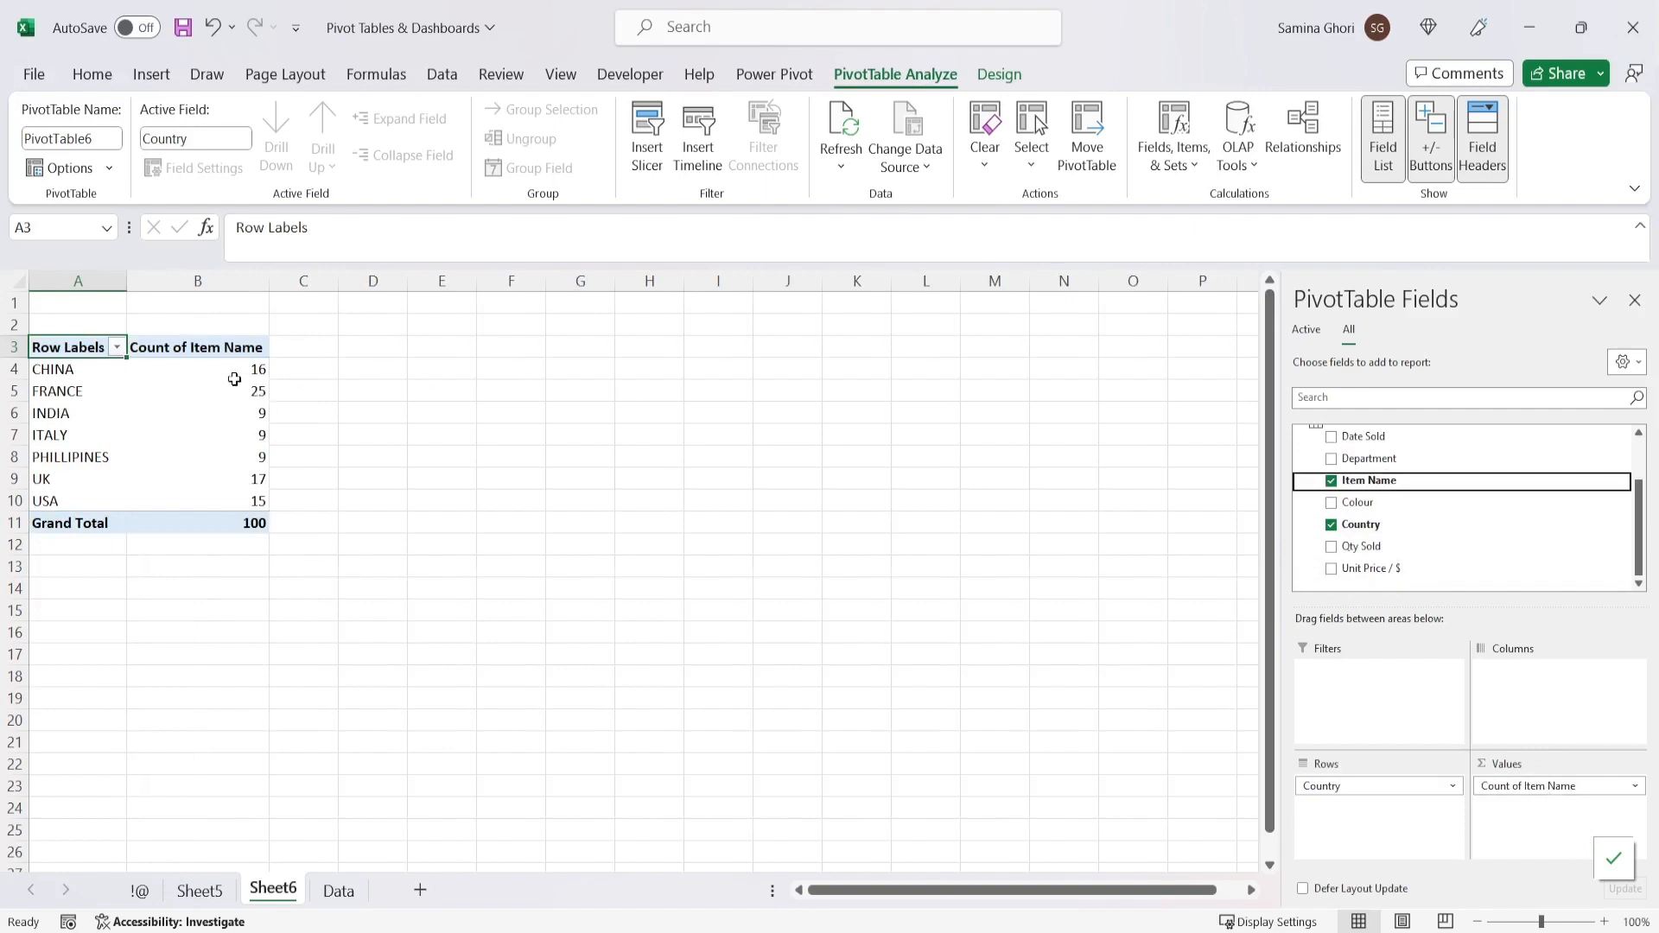
- Review the item counts per country and summarize the Item Name value field by Distinct Count
drag(242, 366, 239, 505)
click(372, 457)
drag(242, 370, 245, 505)
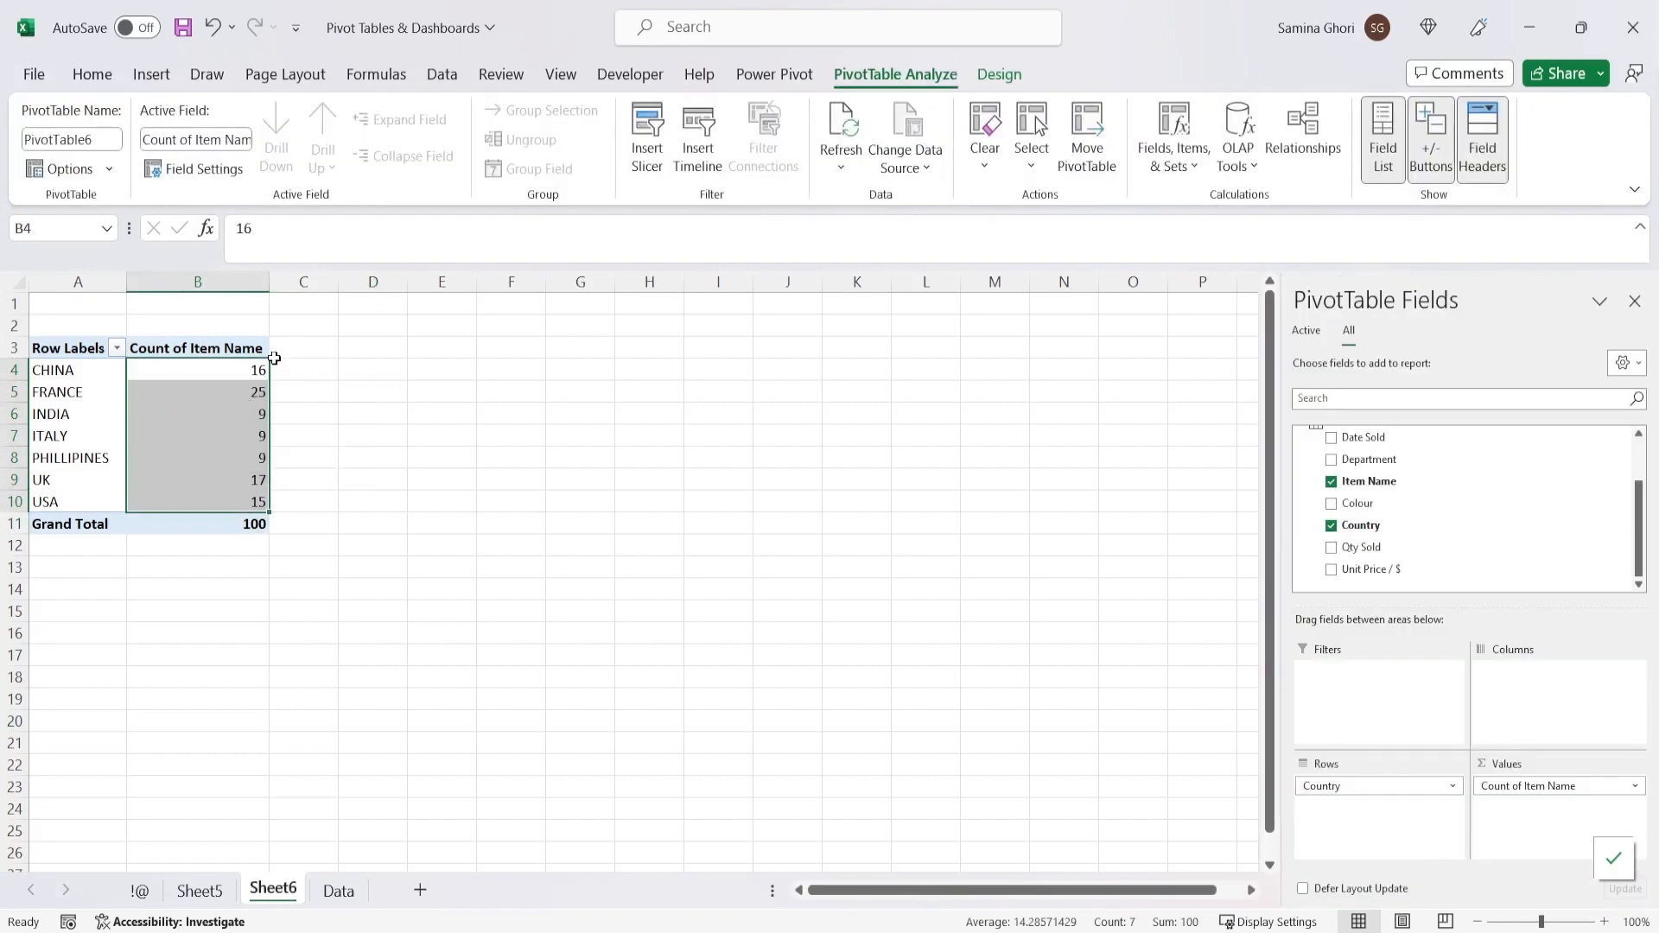
click(1600, 788)
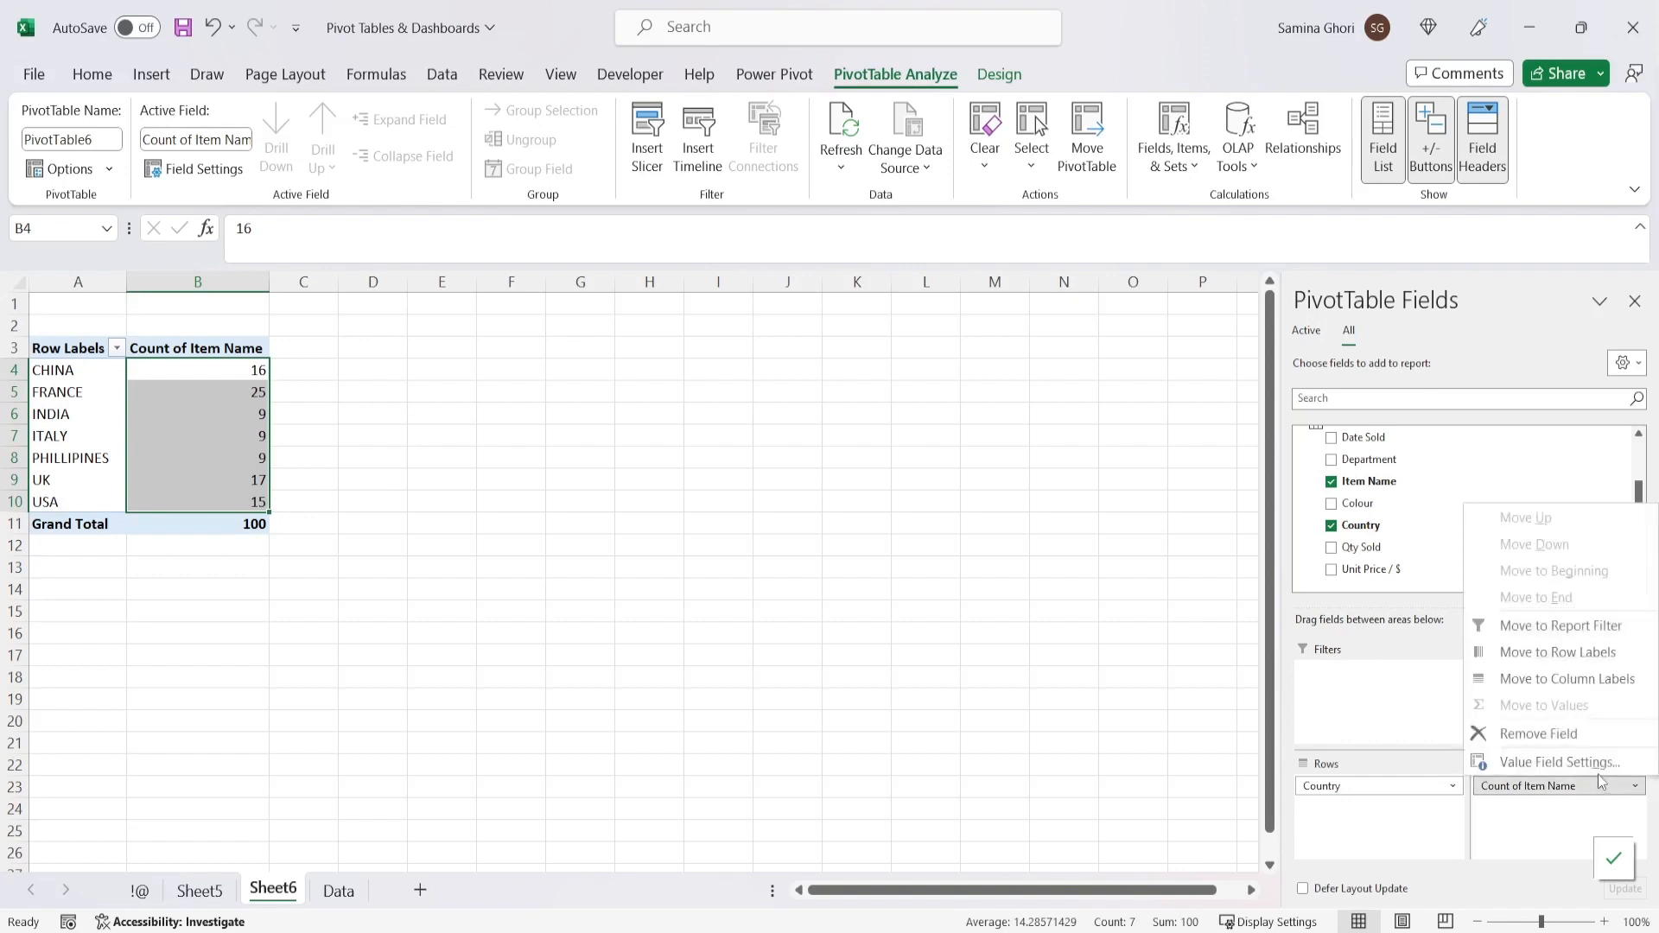
click(1595, 764)
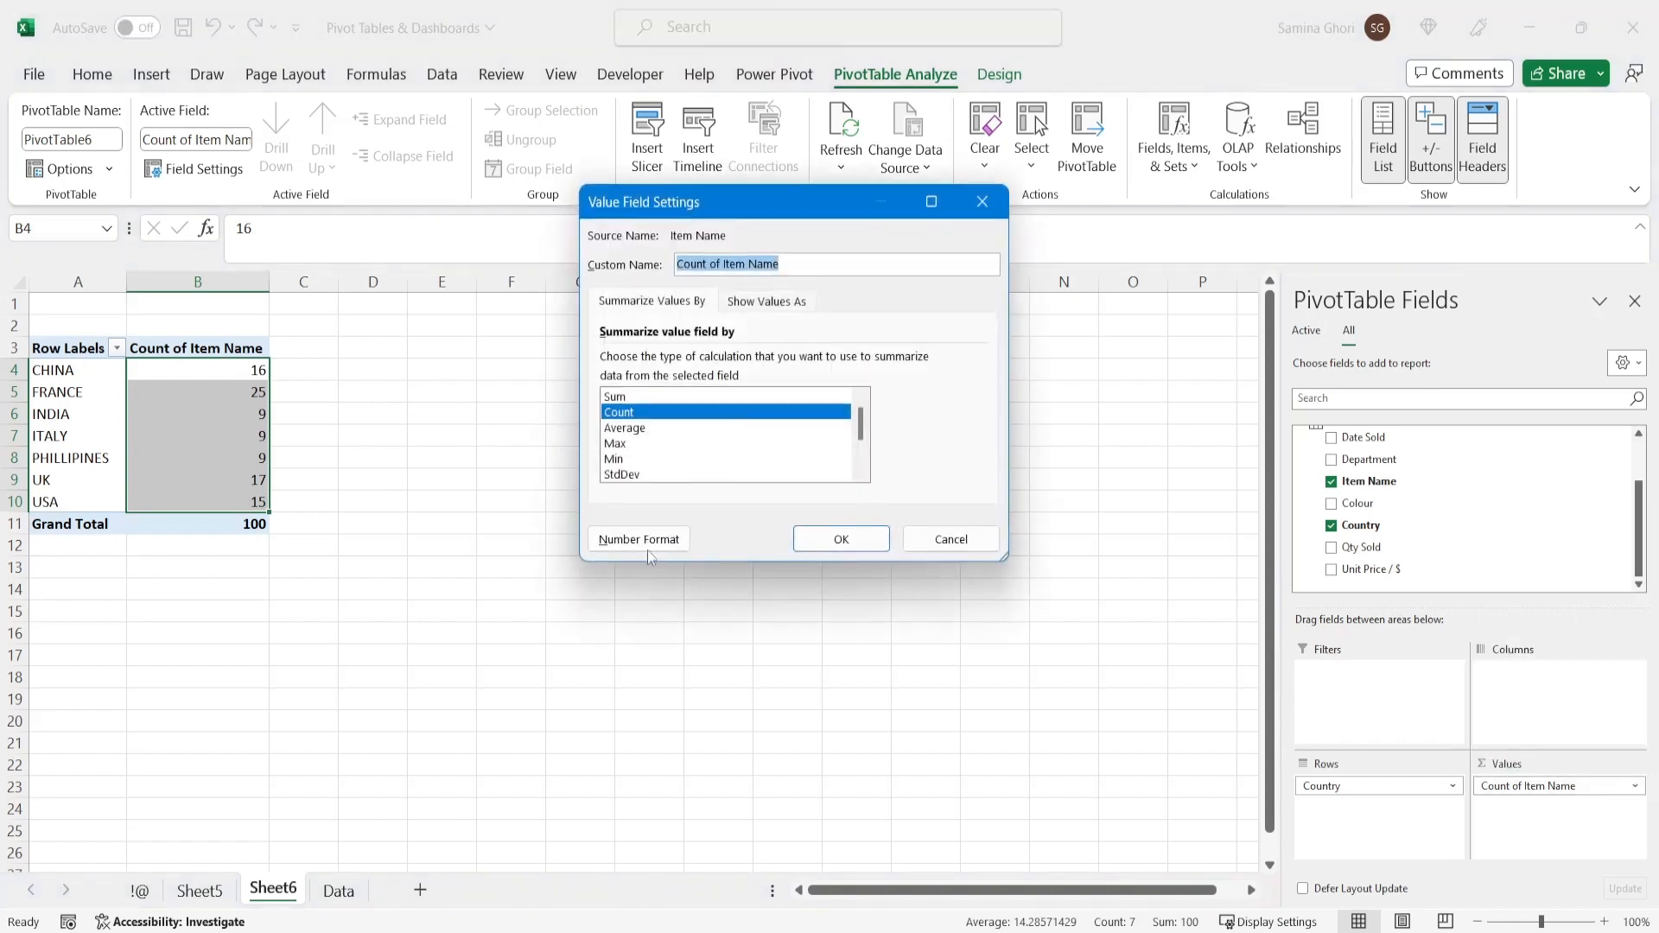
scroll(845, 453, down, 2)
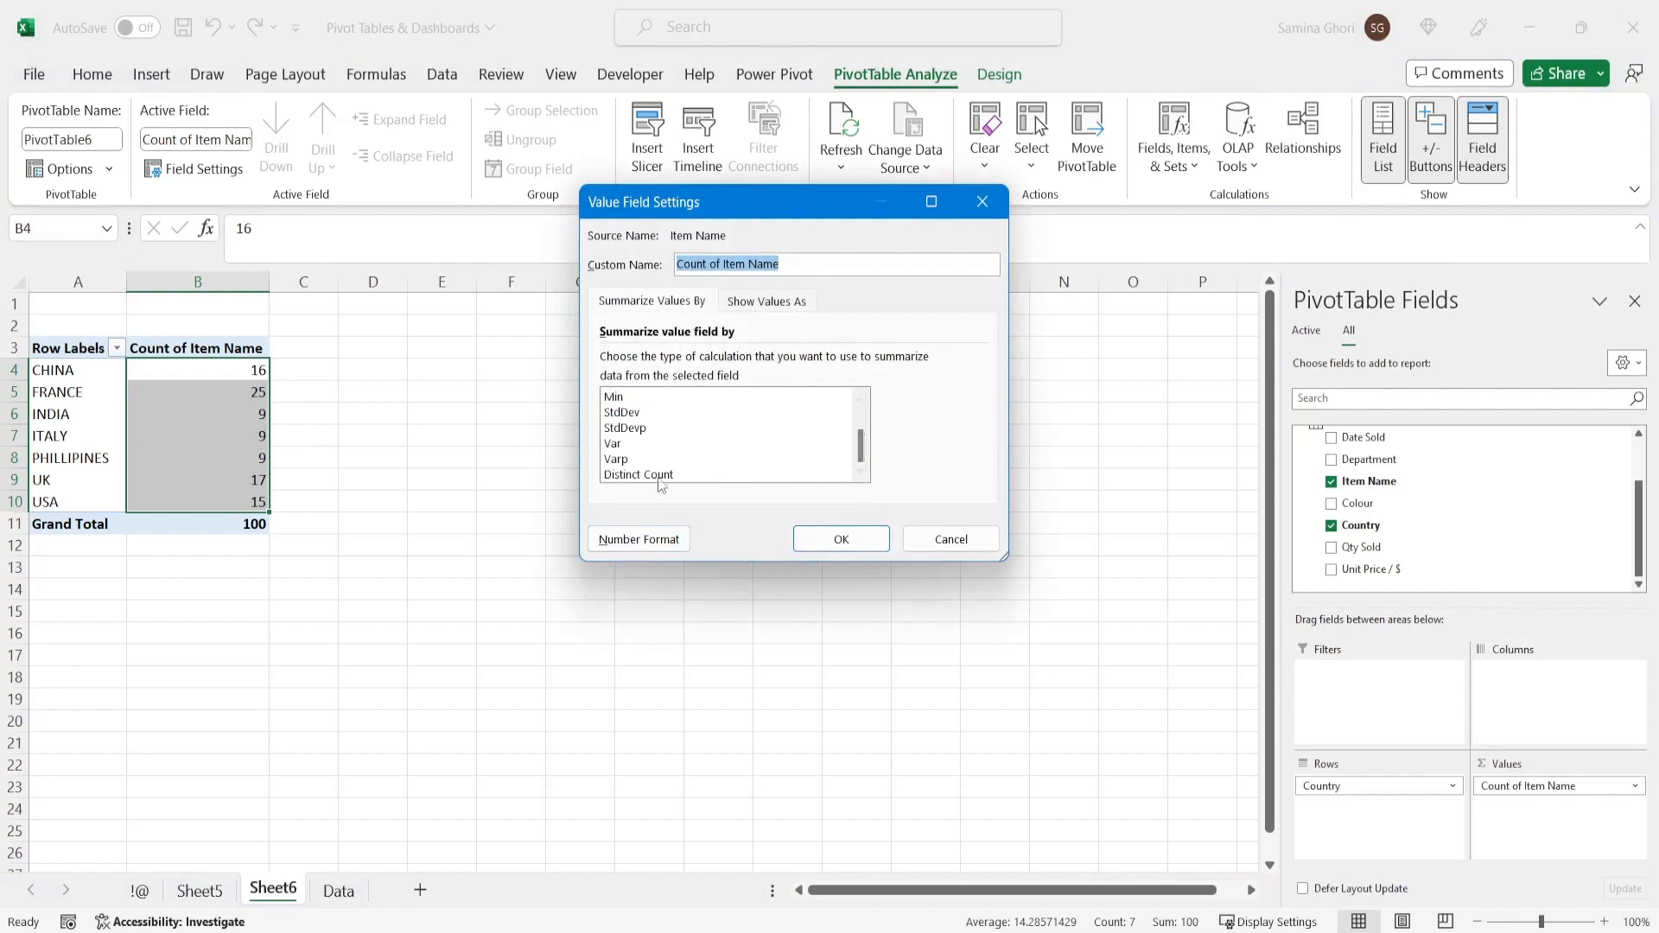
click(656, 474)
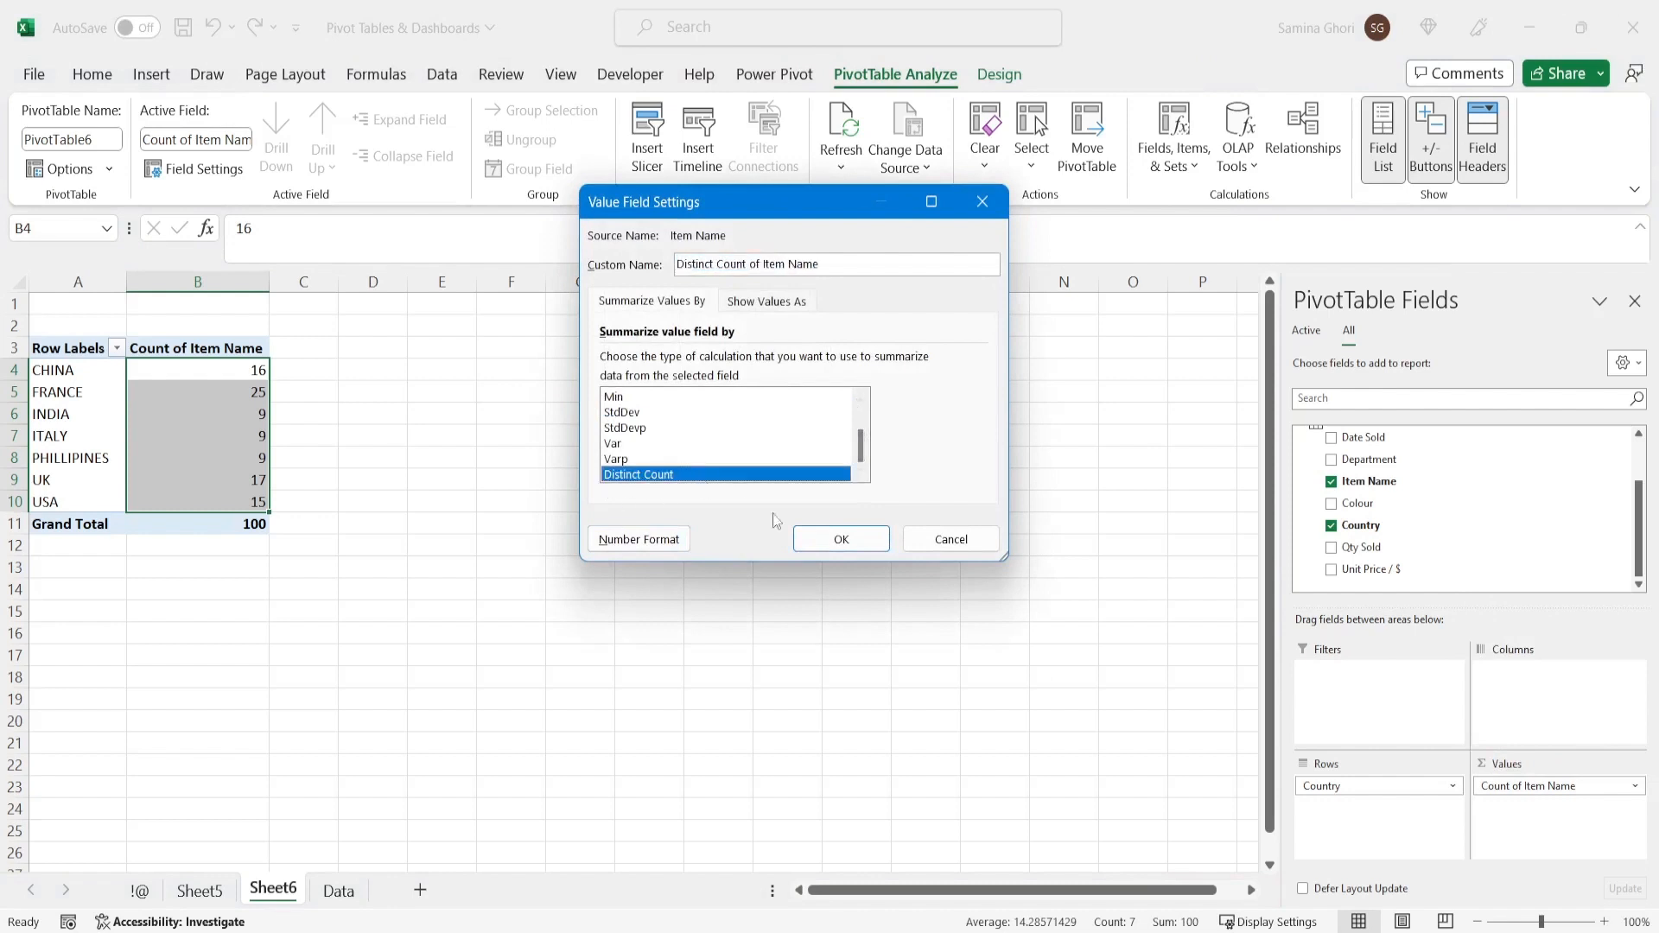
click(841, 538)
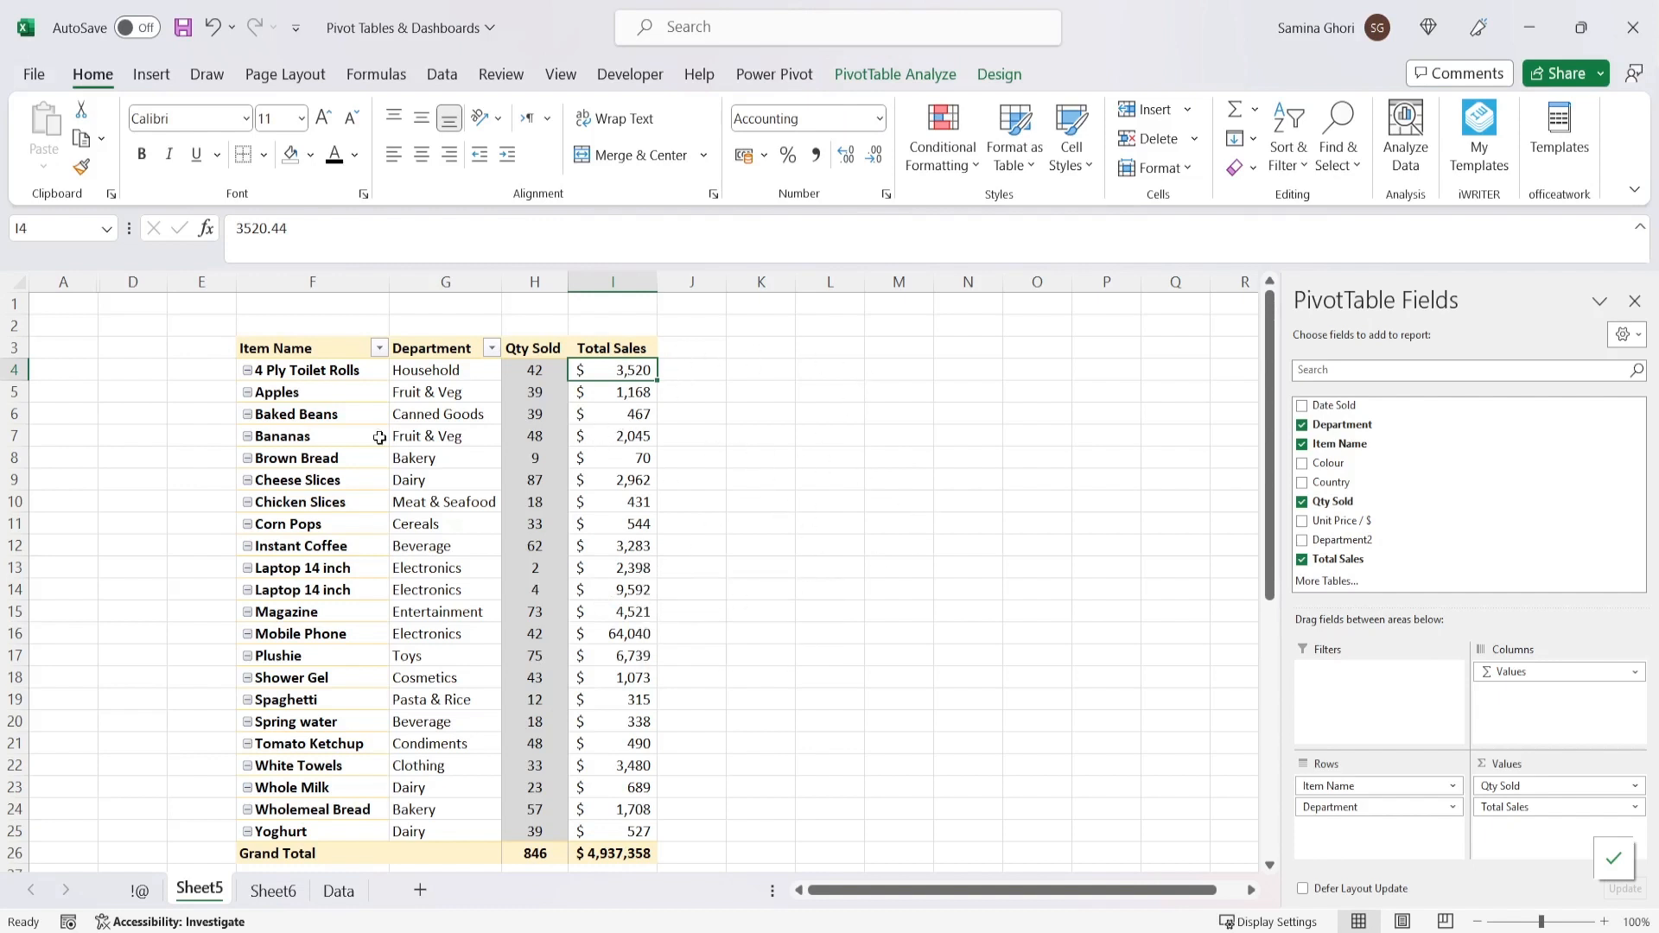
- Look through the Show Values As calculations available for Total Sales in the PivotTable on Sheet5
right_click(613, 378)
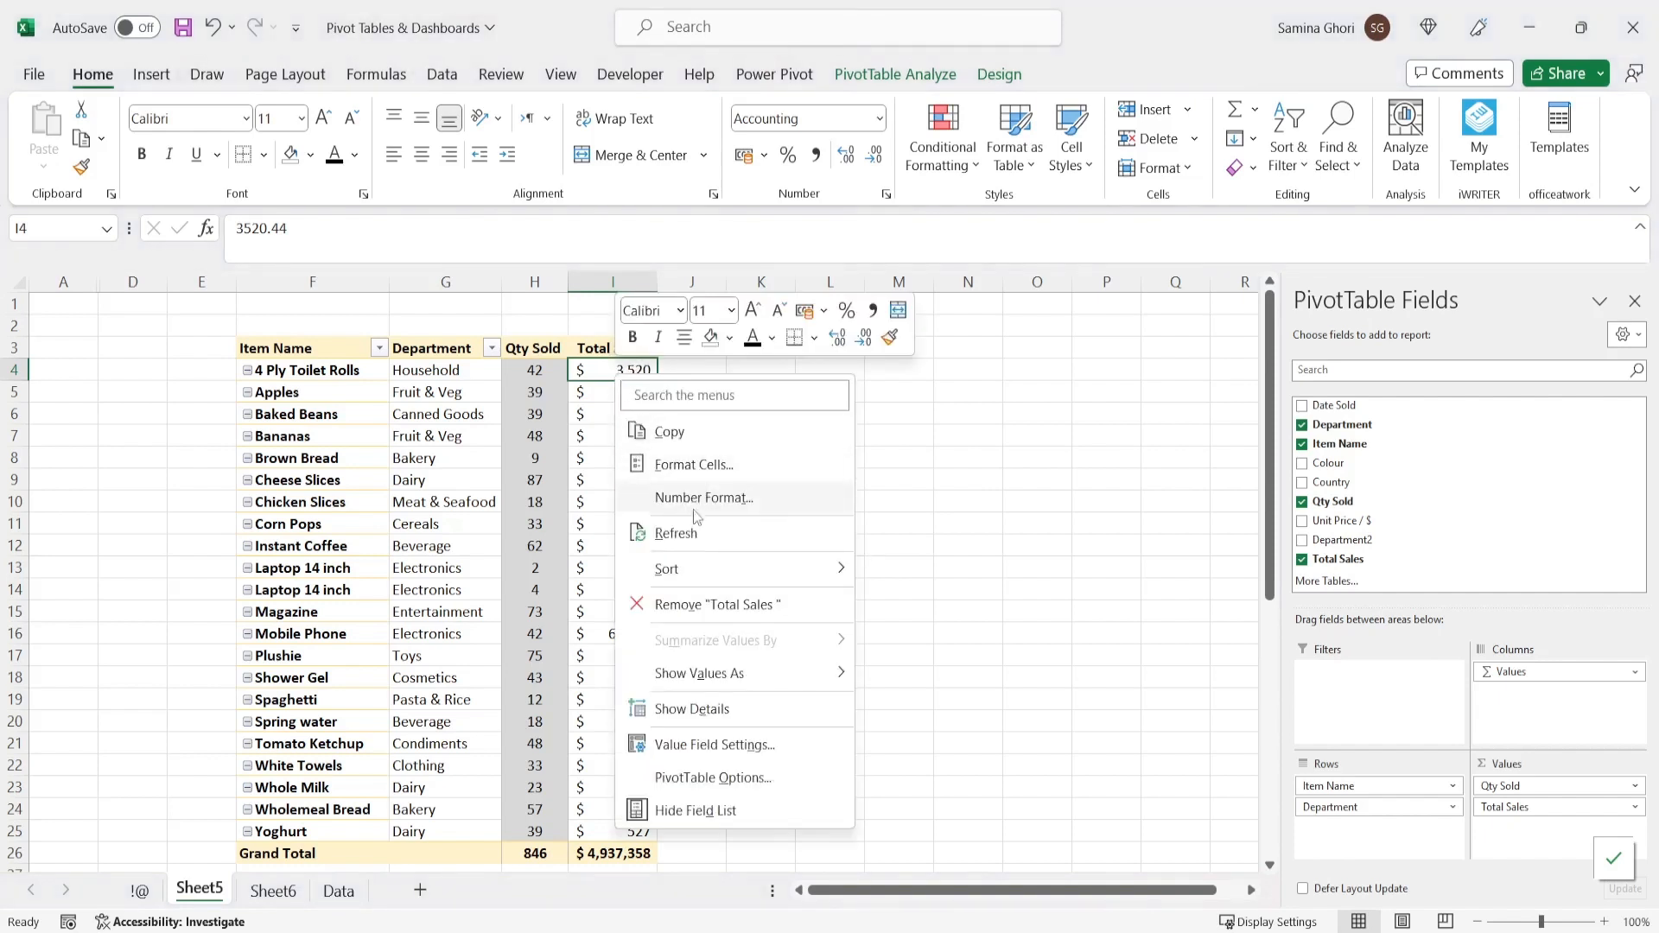
mouse_move(819, 674)
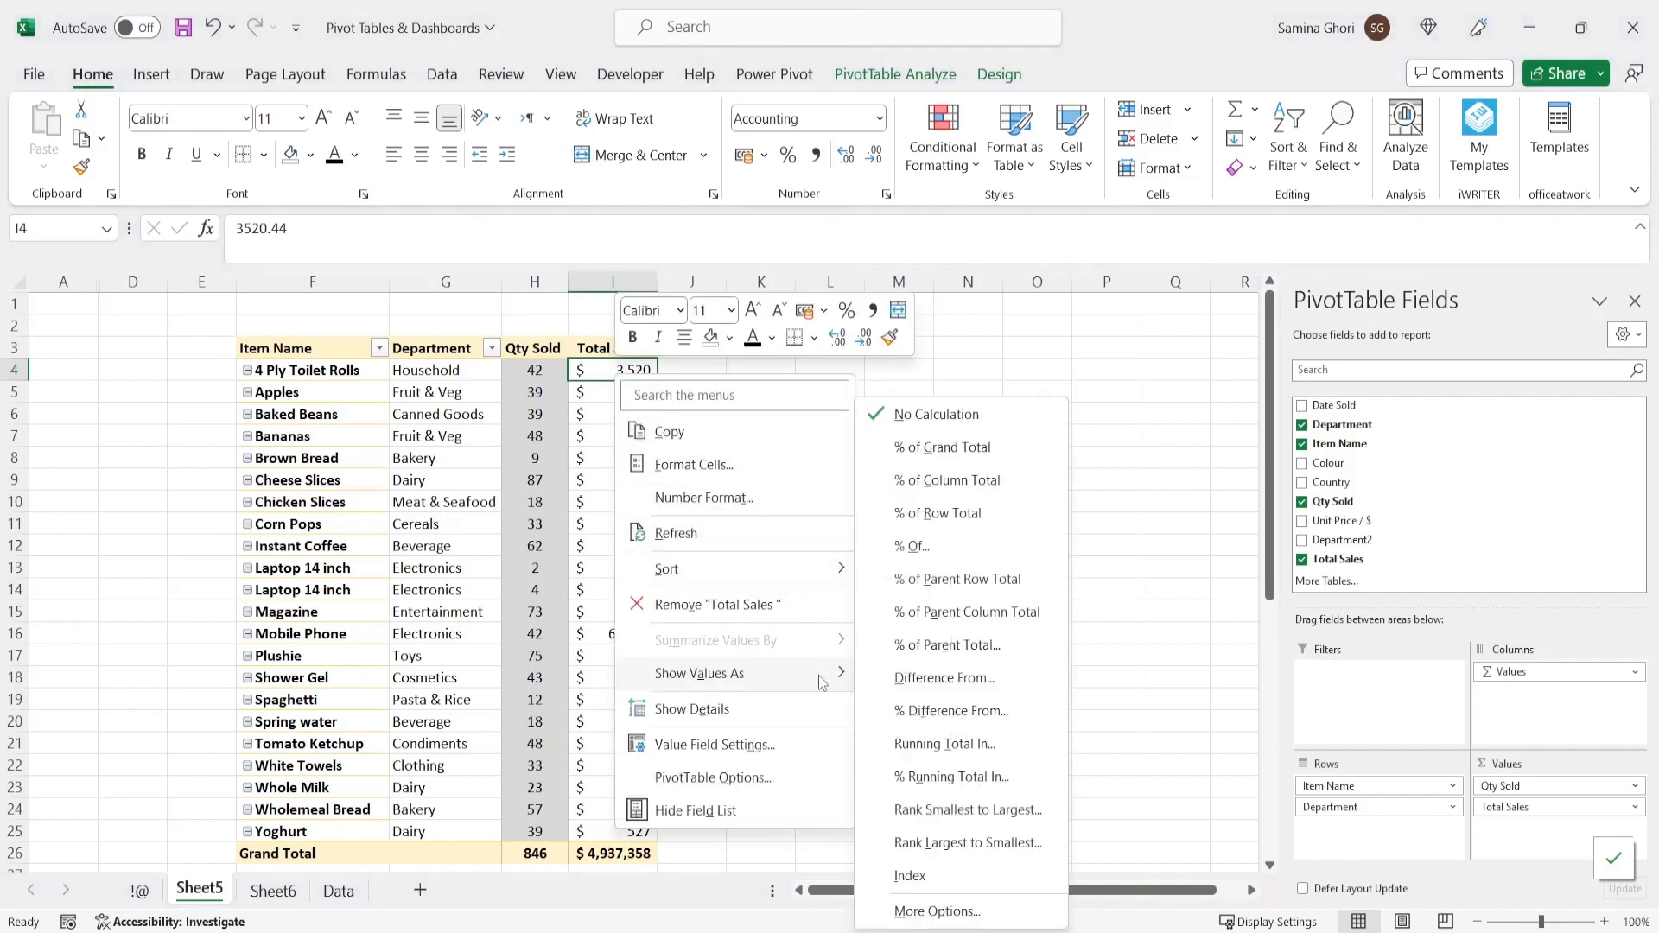
click(968, 613)
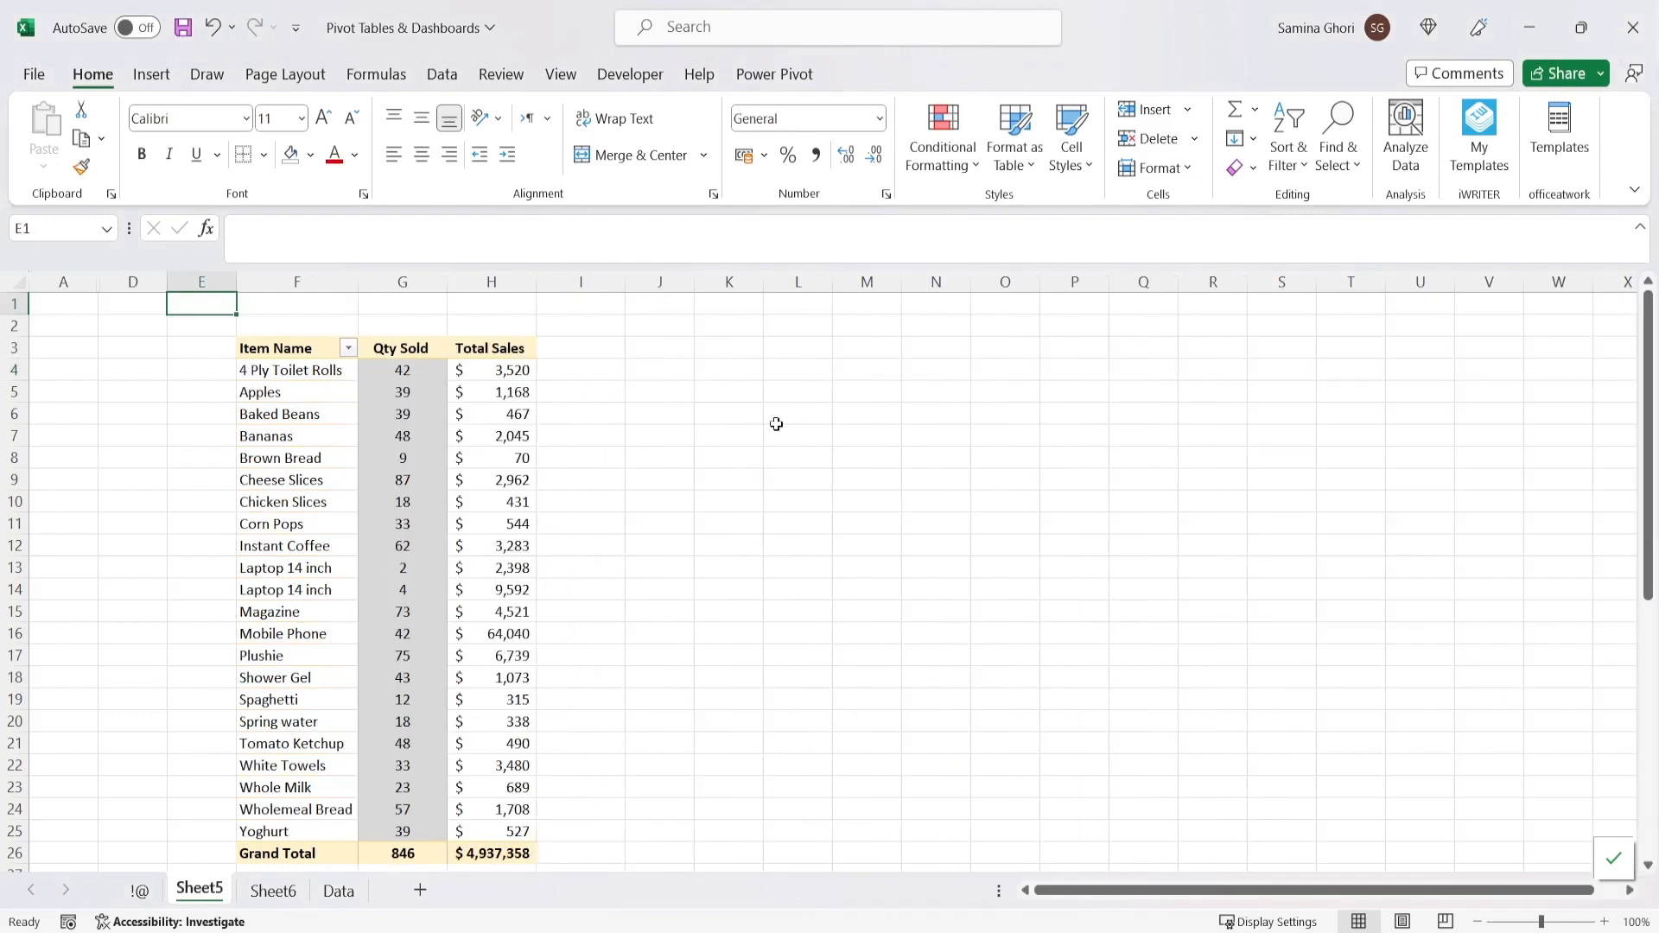
- Add Total Sales to the values of the Sheet5 PivotTable a second time, below the existing Total Sales
click(489, 448)
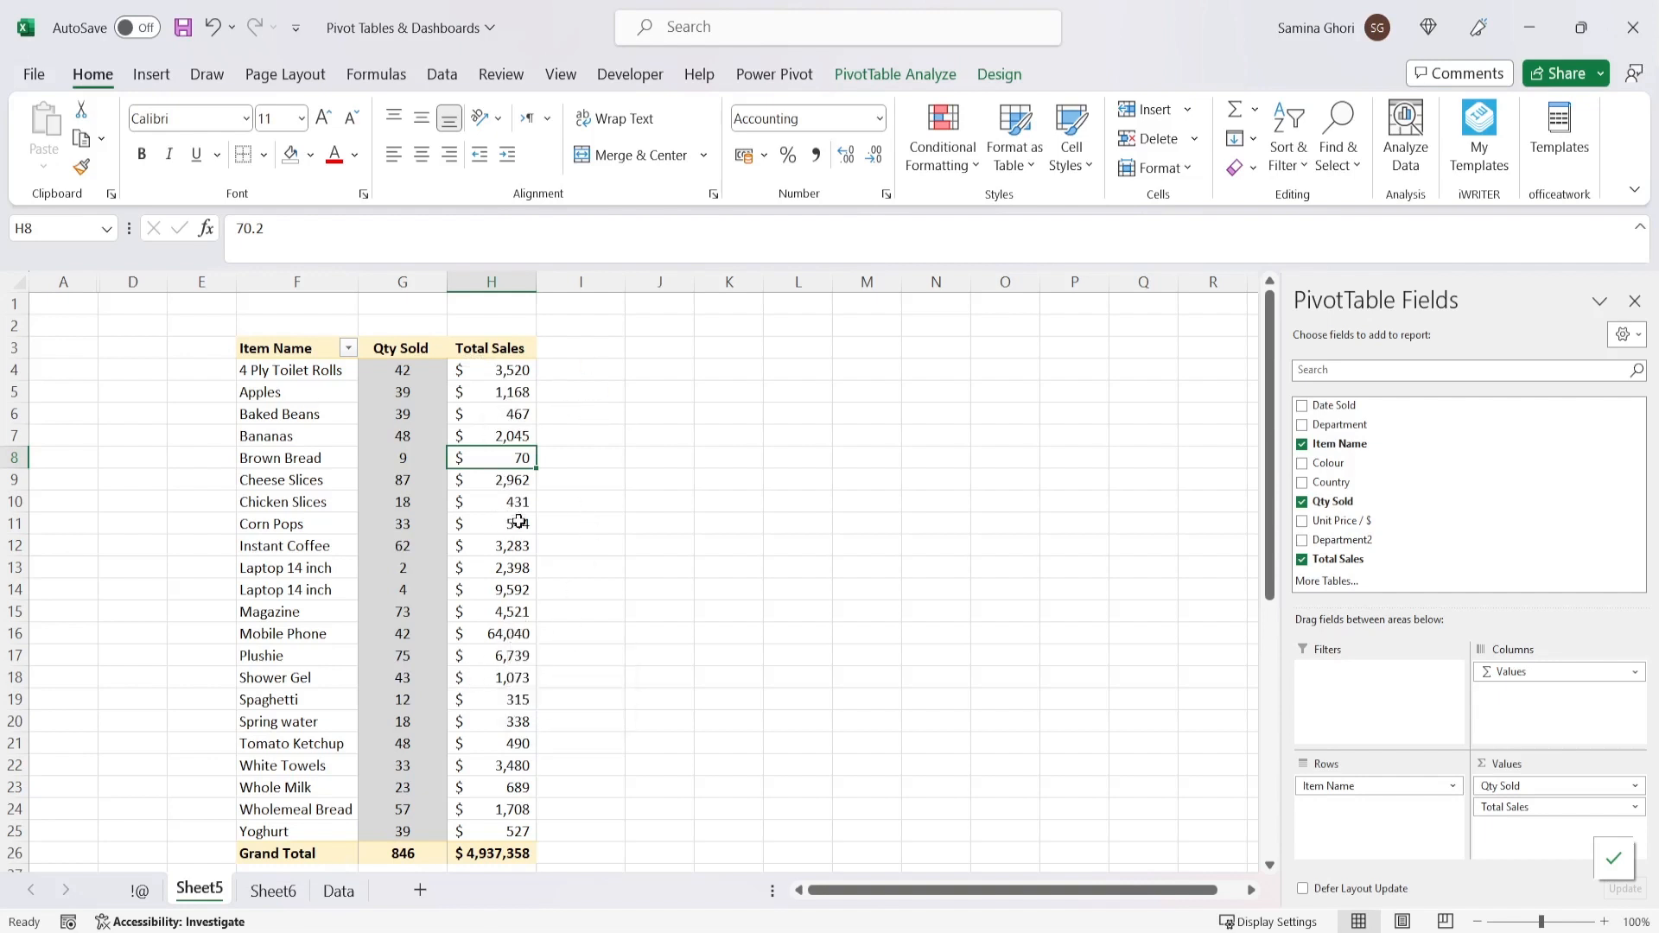
click(539, 369)
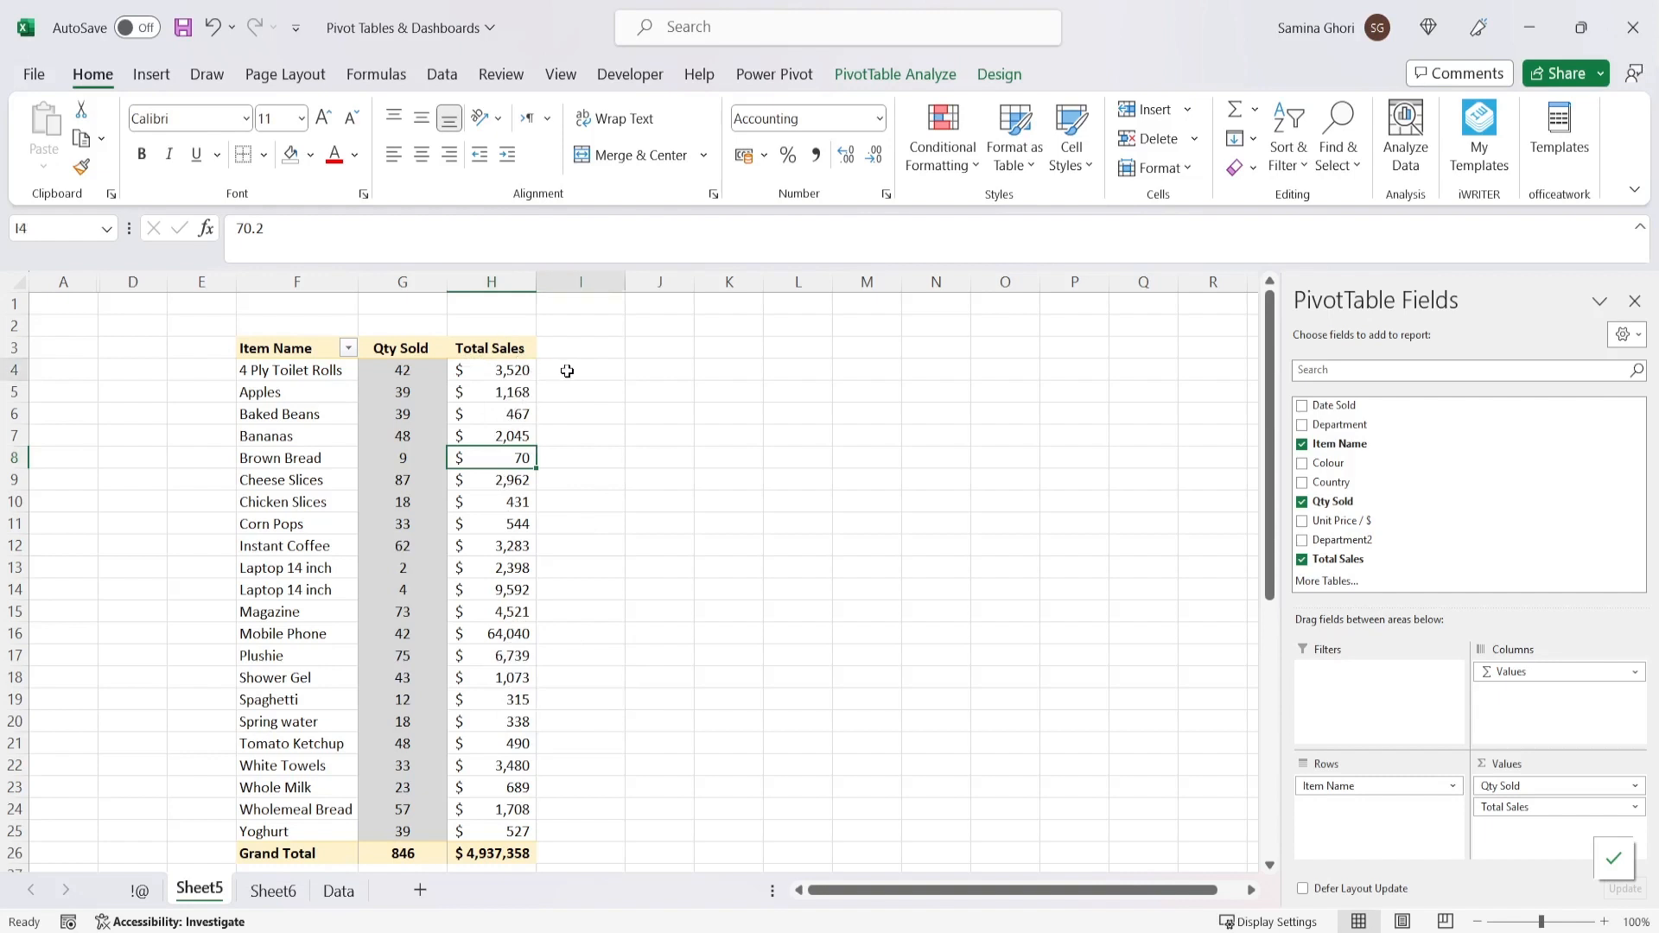
click(522, 411)
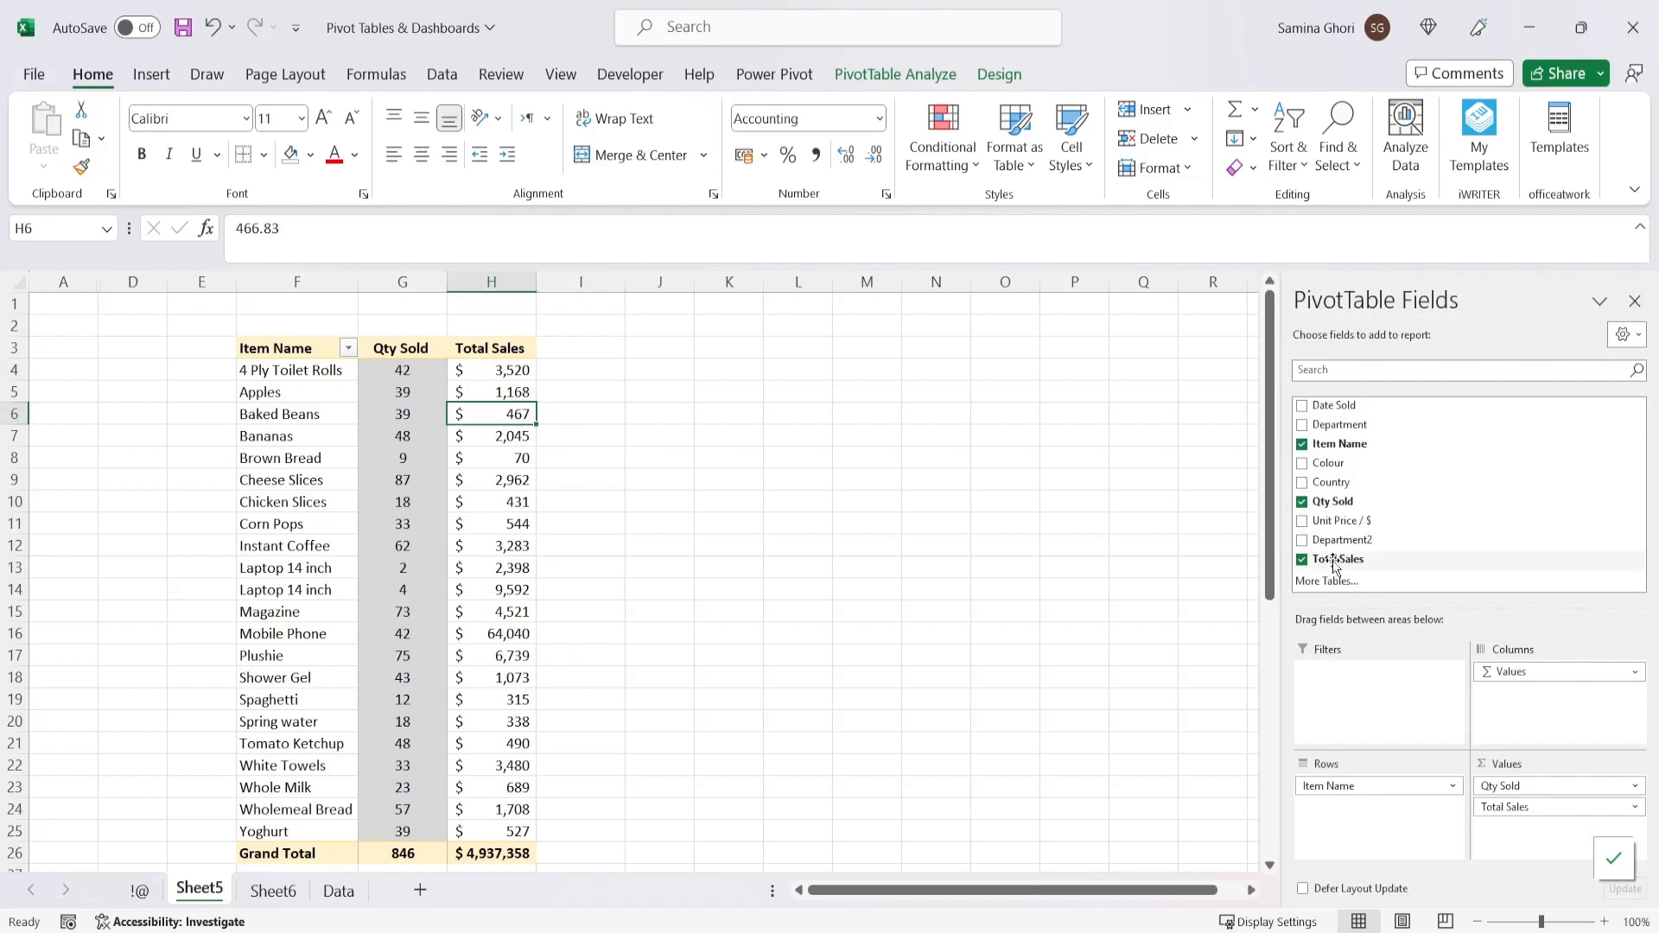
drag(1335, 561, 1574, 847)
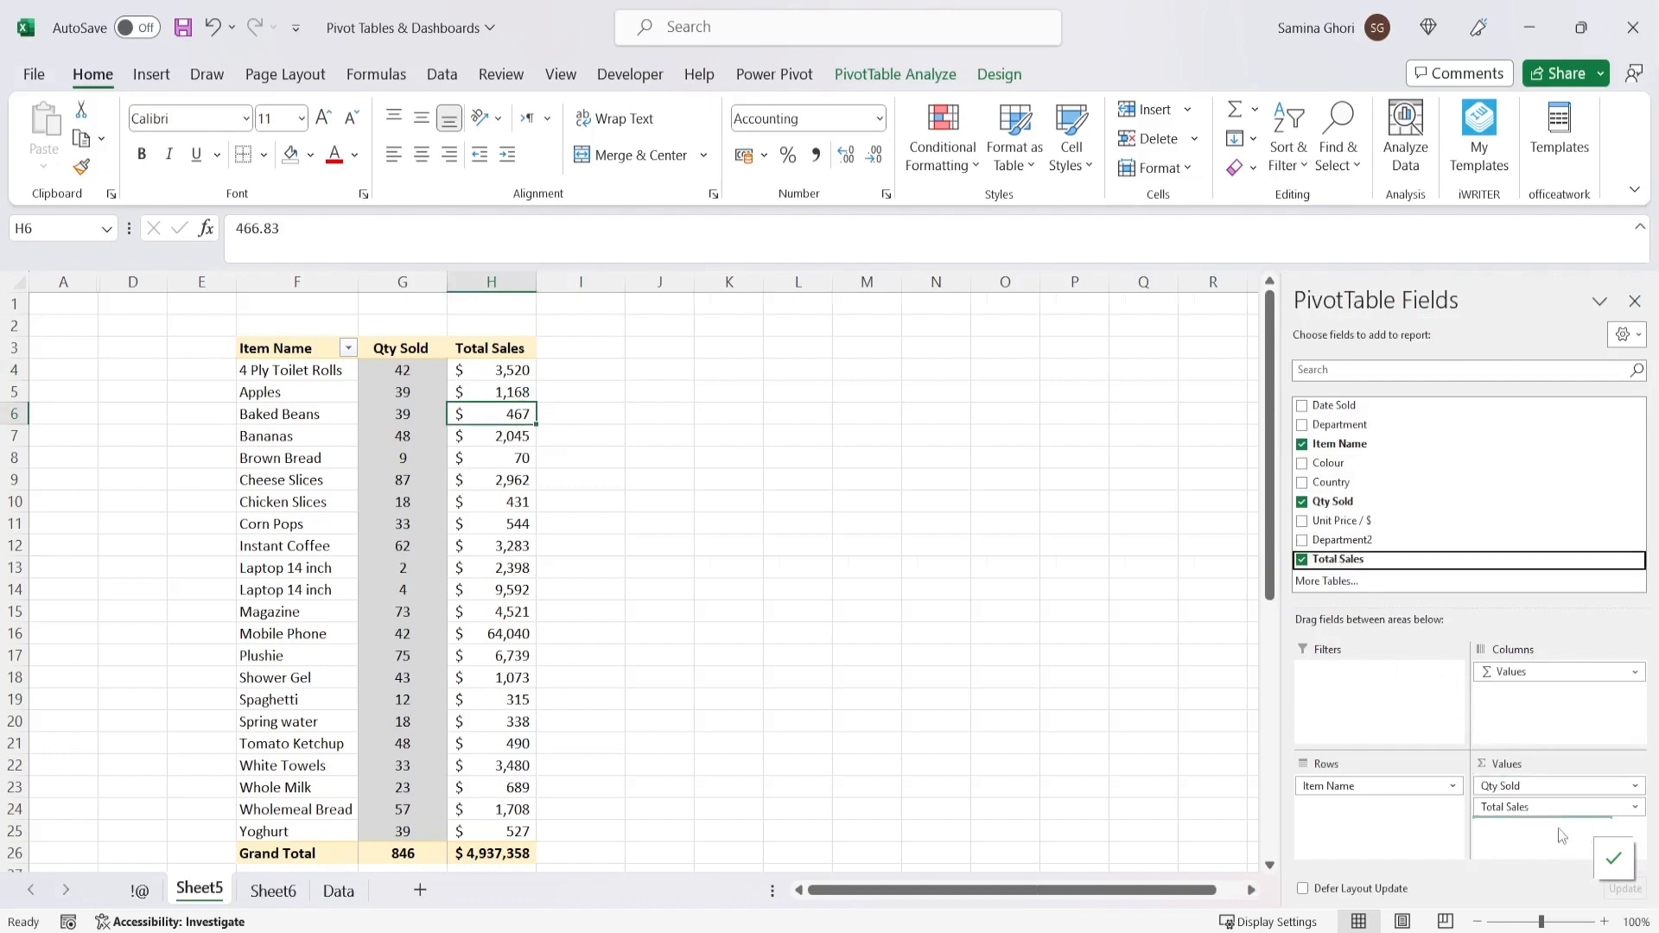
- Copy the formatting of the Total Sales column onto the Sum of Total Sales column with Format Painter
click(473, 282)
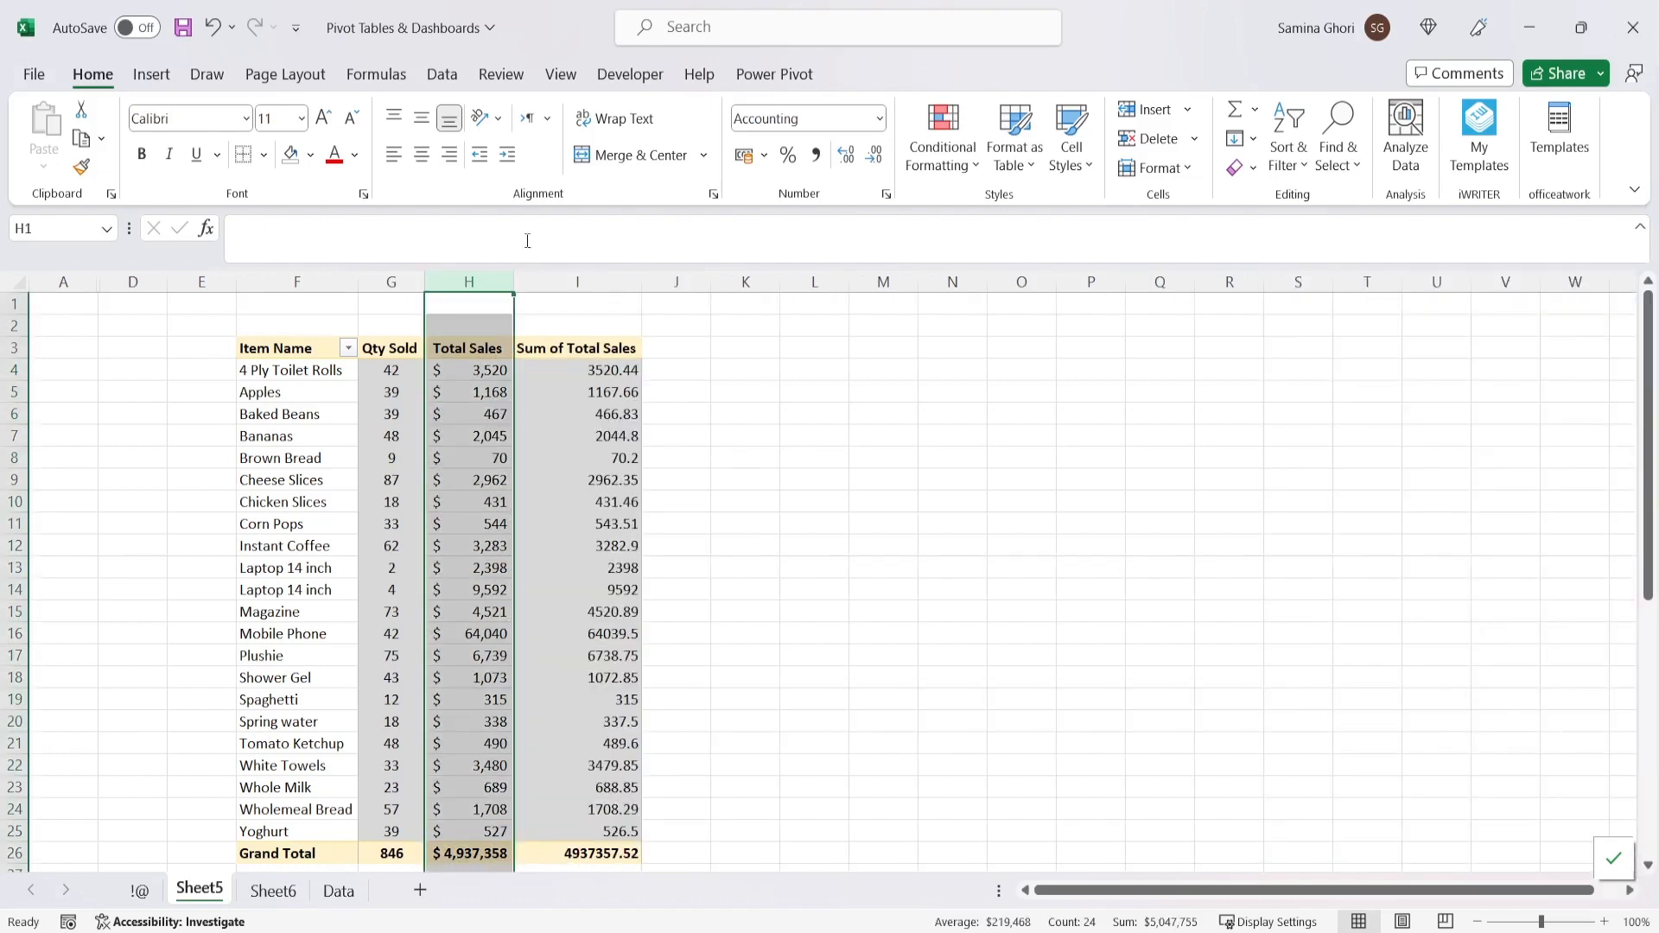
click(82, 169)
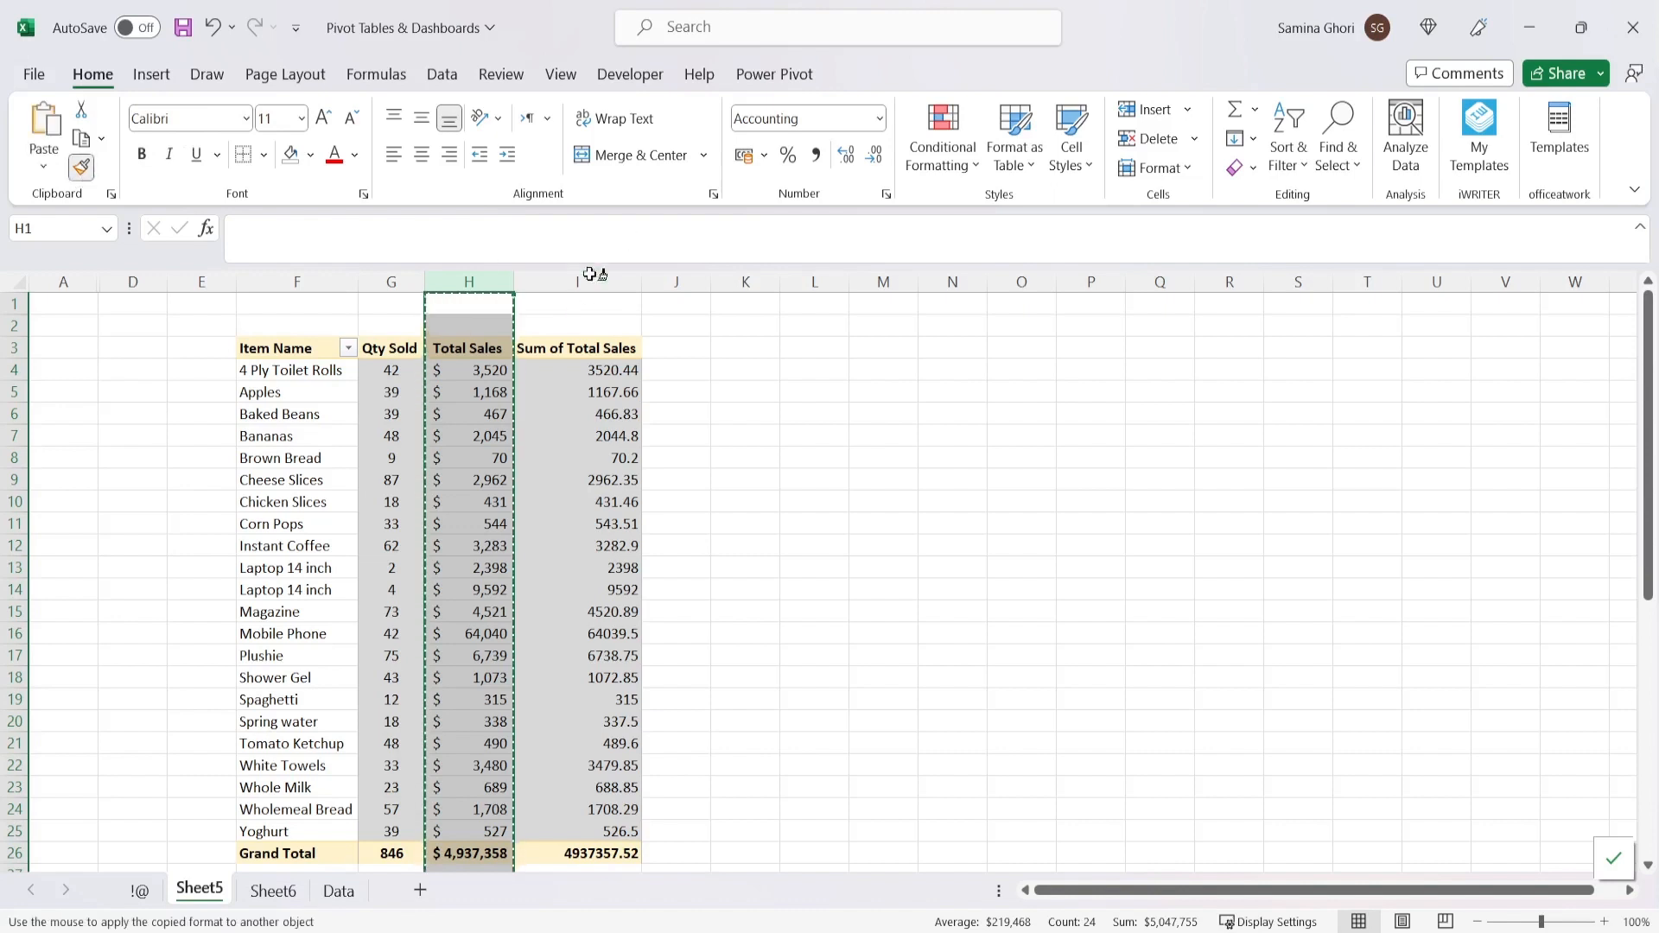
click(581, 282)
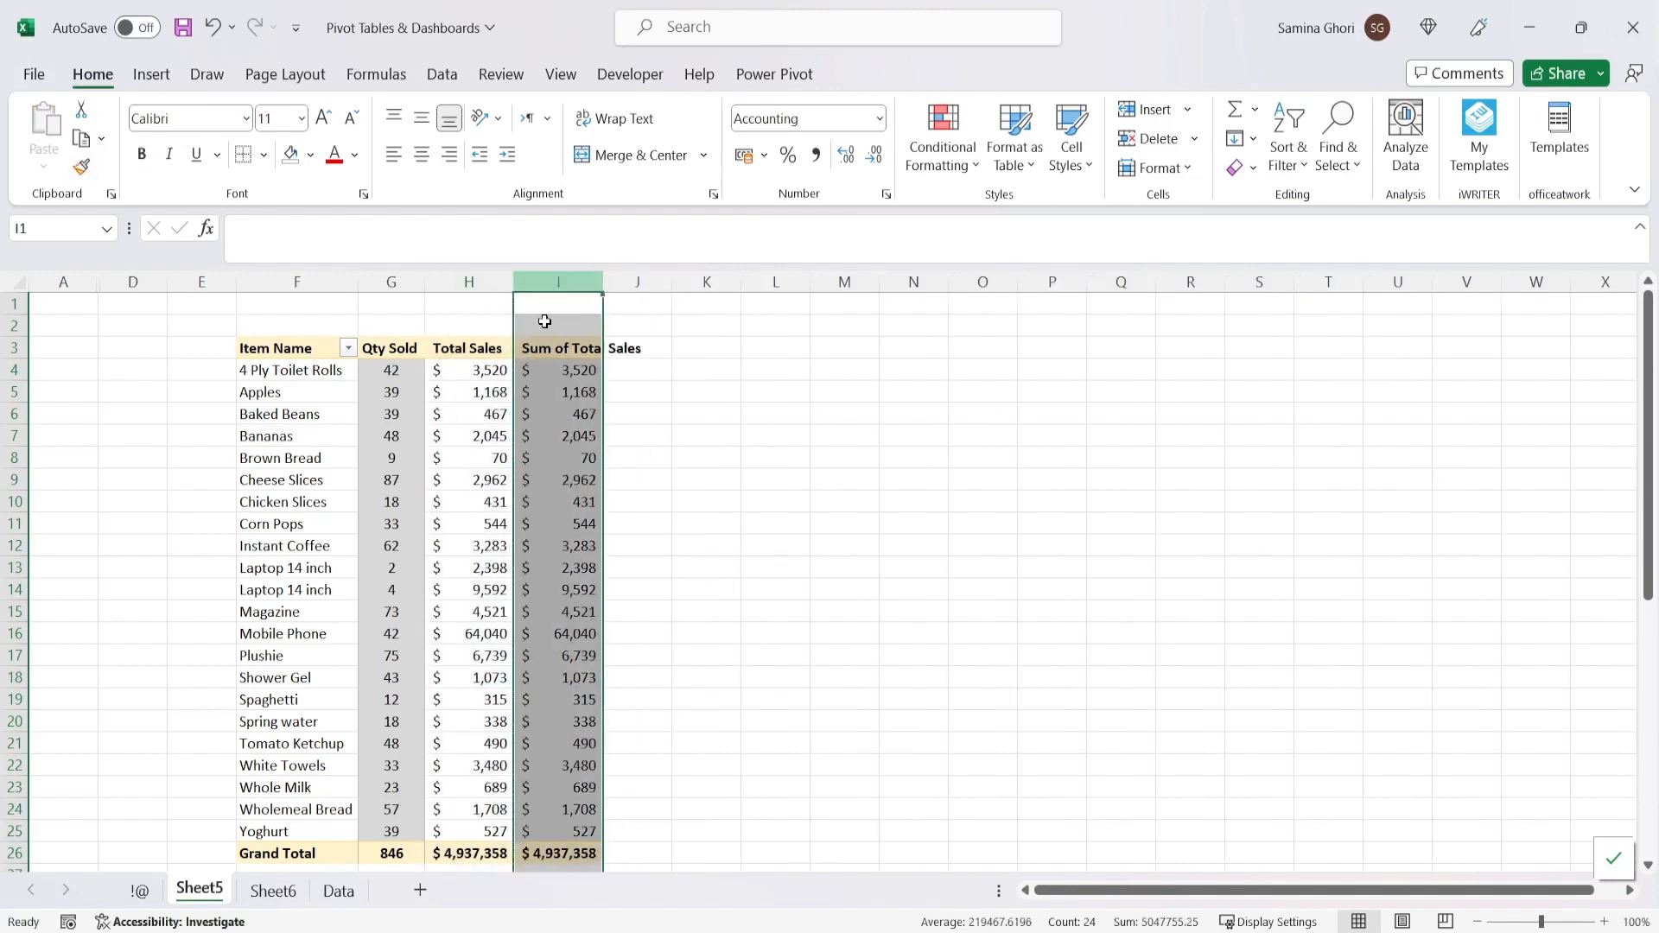
- Rename the Sum of Total Sales heading in the Sheet5 PivotTable to %
click(578, 369)
click(558, 341)
click(556, 349)
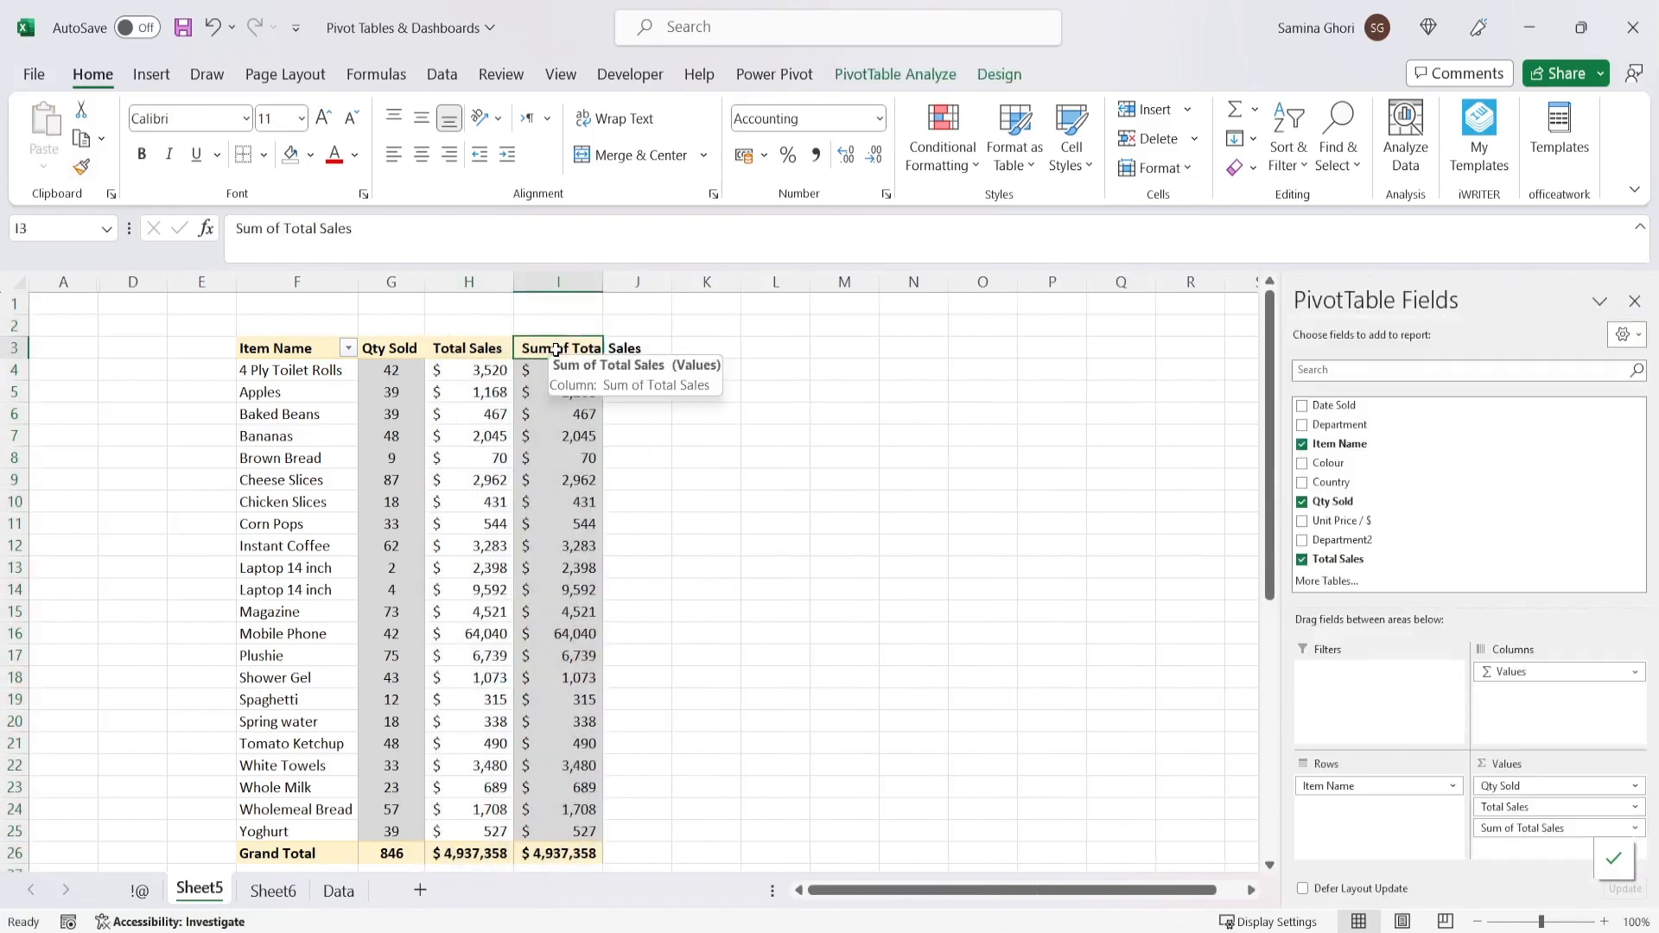
text(%)
key(Return)
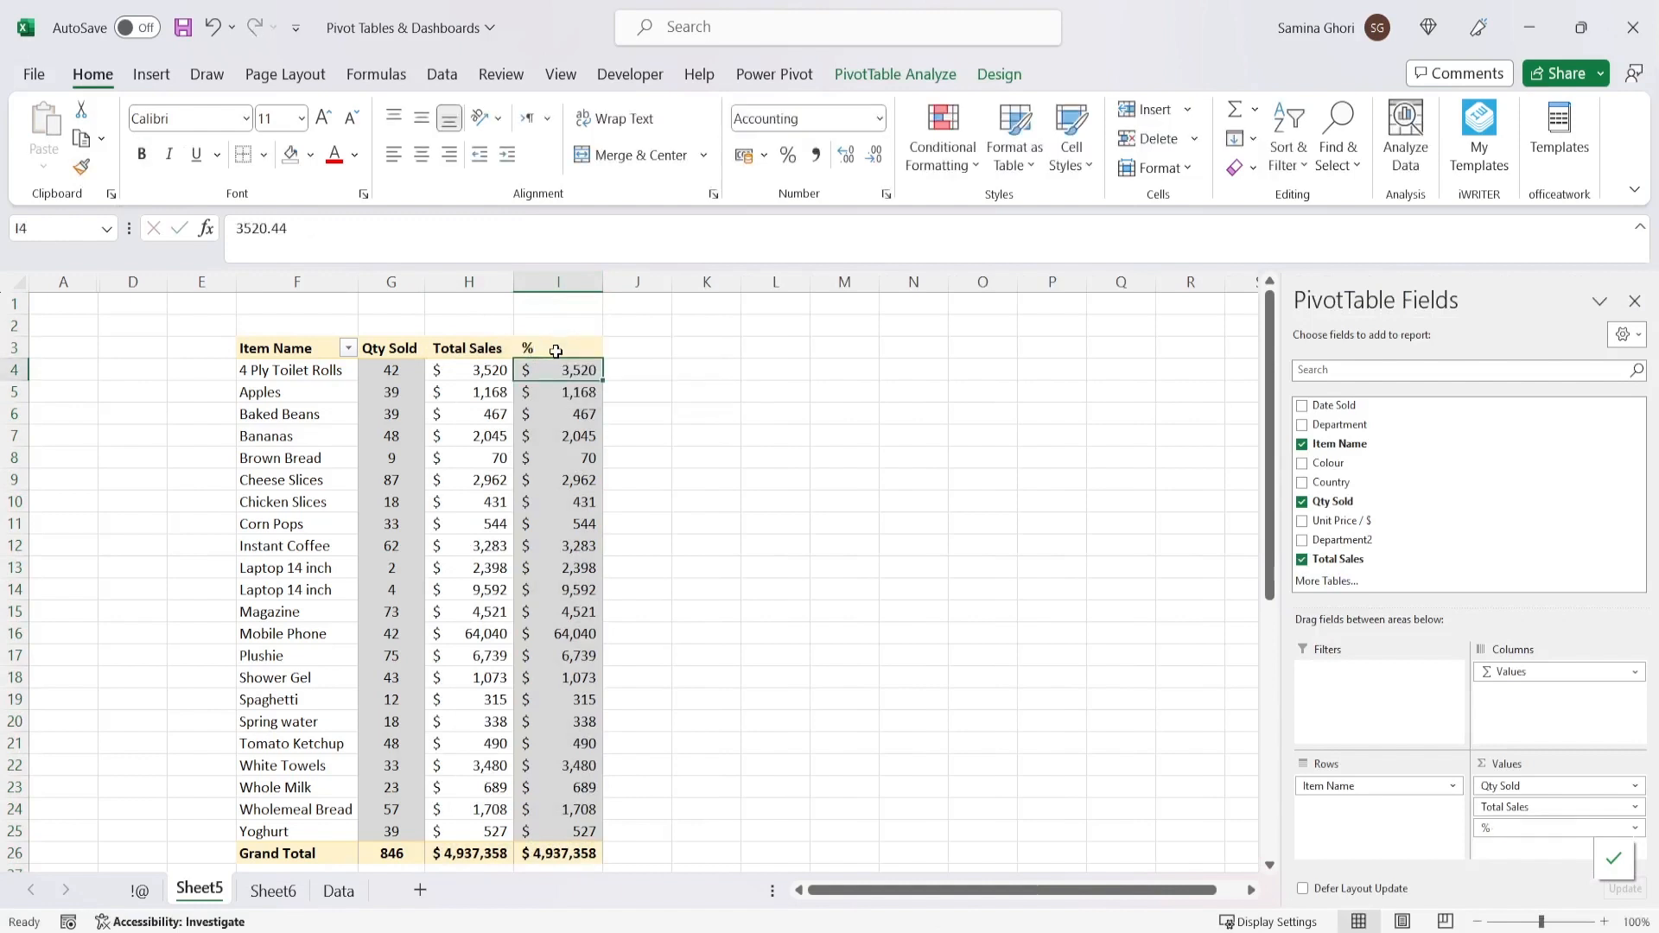
- Centre column I and format its values as percentages
click(549, 292)
click(422, 155)
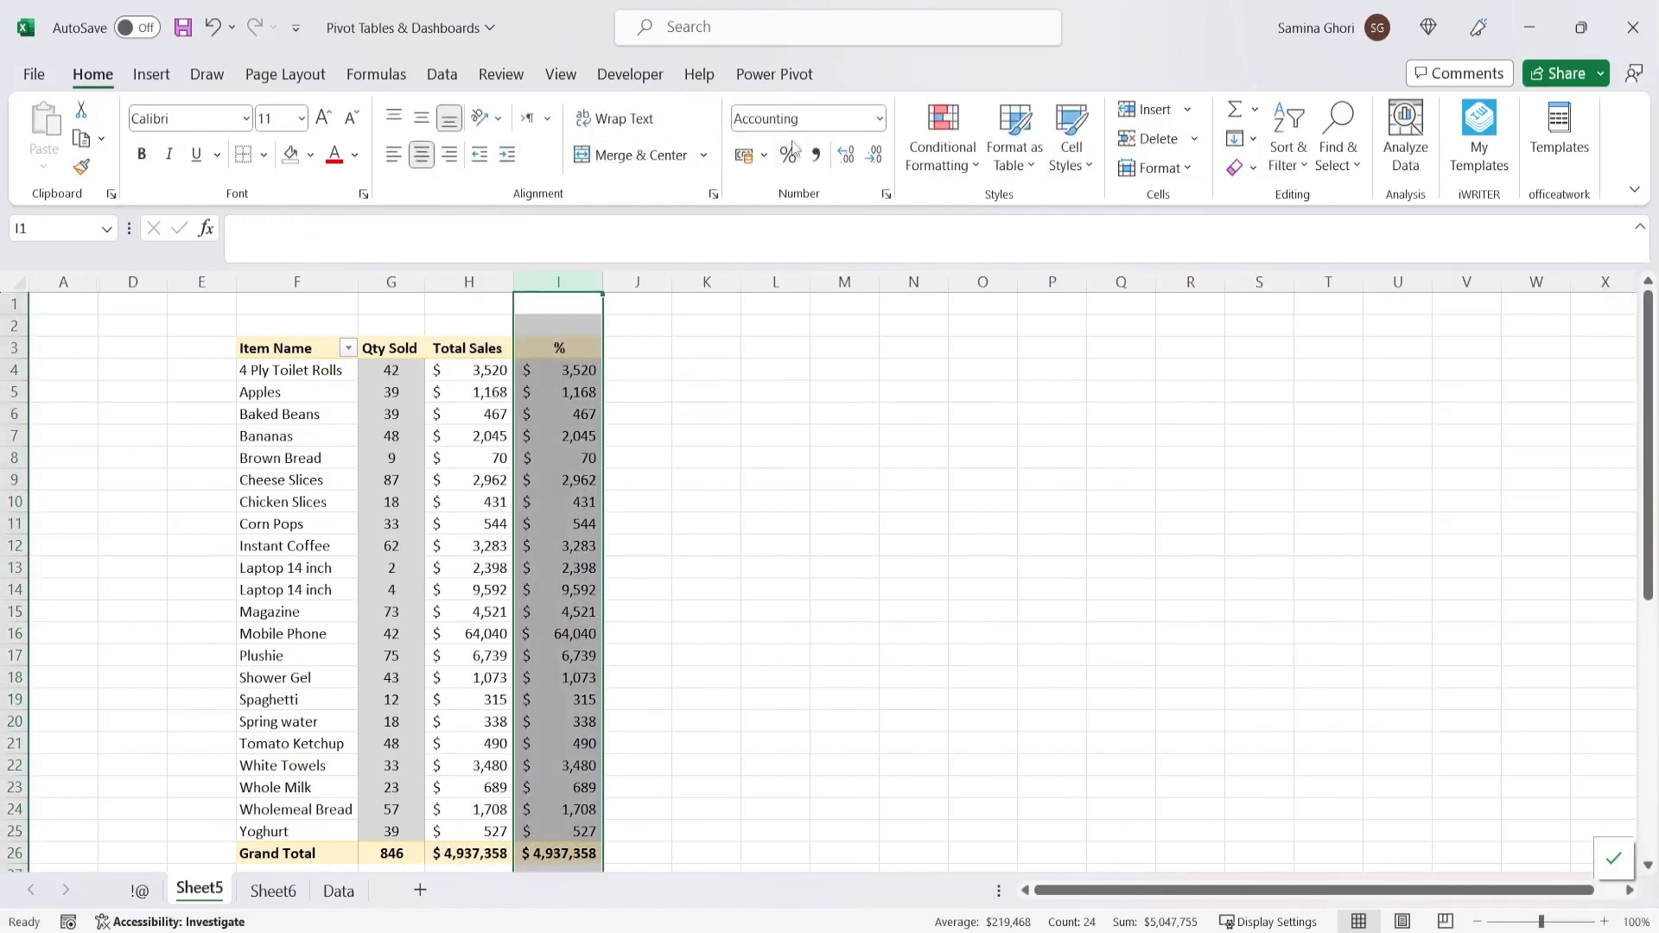
click(788, 156)
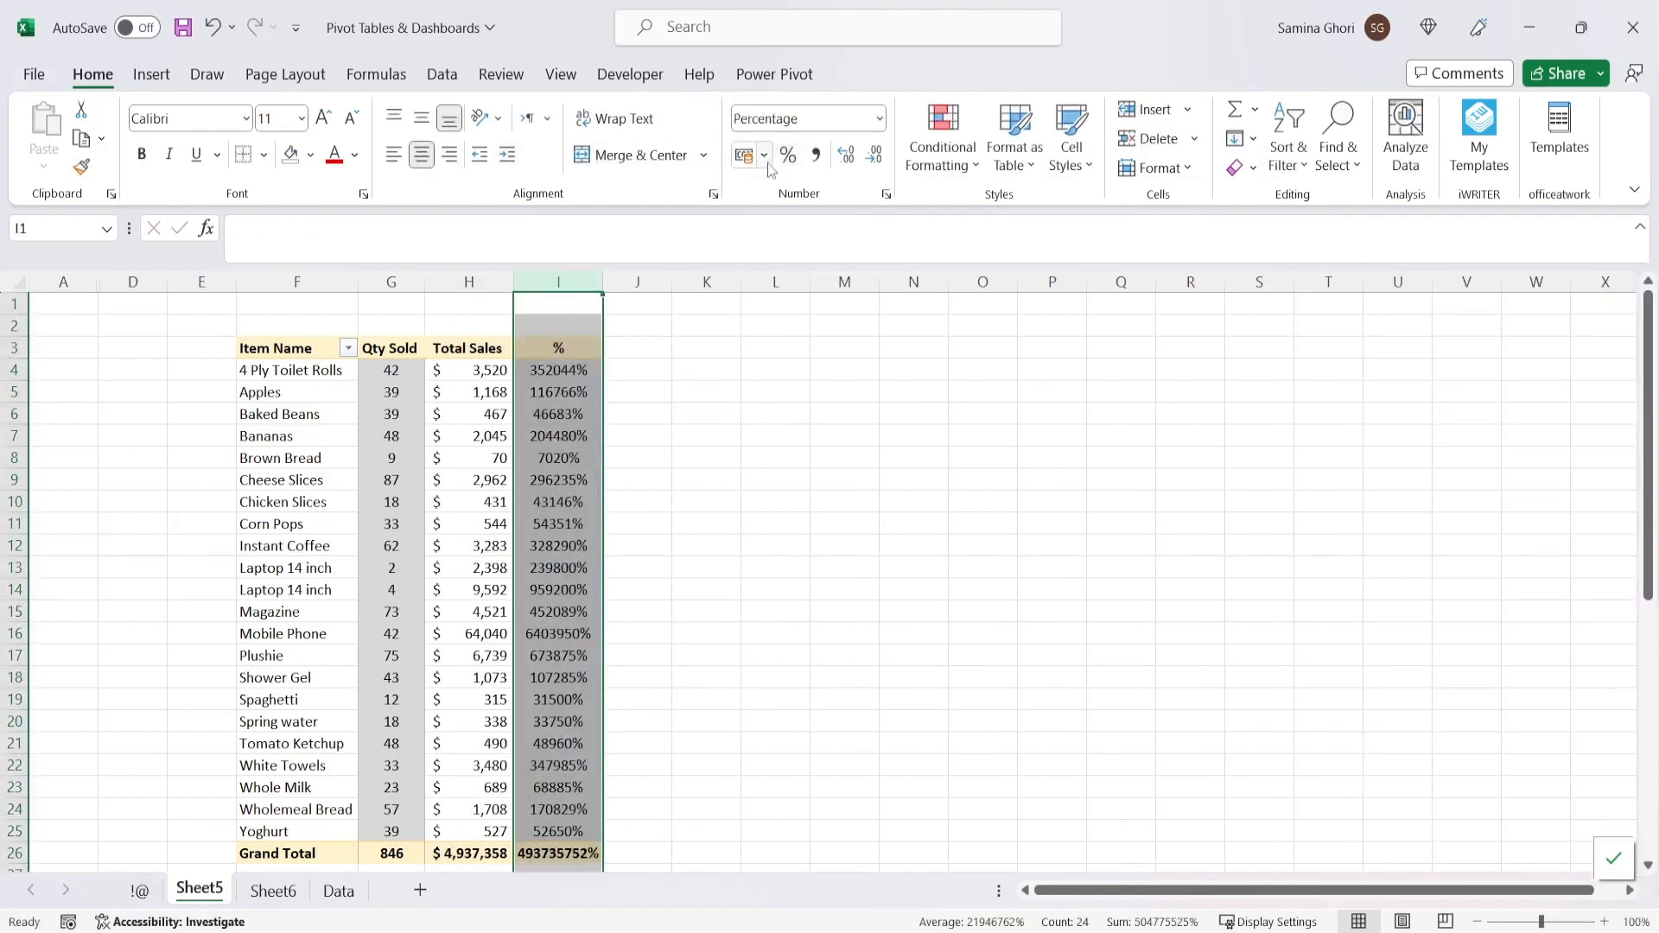
- Show the values of the sales % column as % of Column Total and review each item's share
right_click(556, 374)
key(Escape)
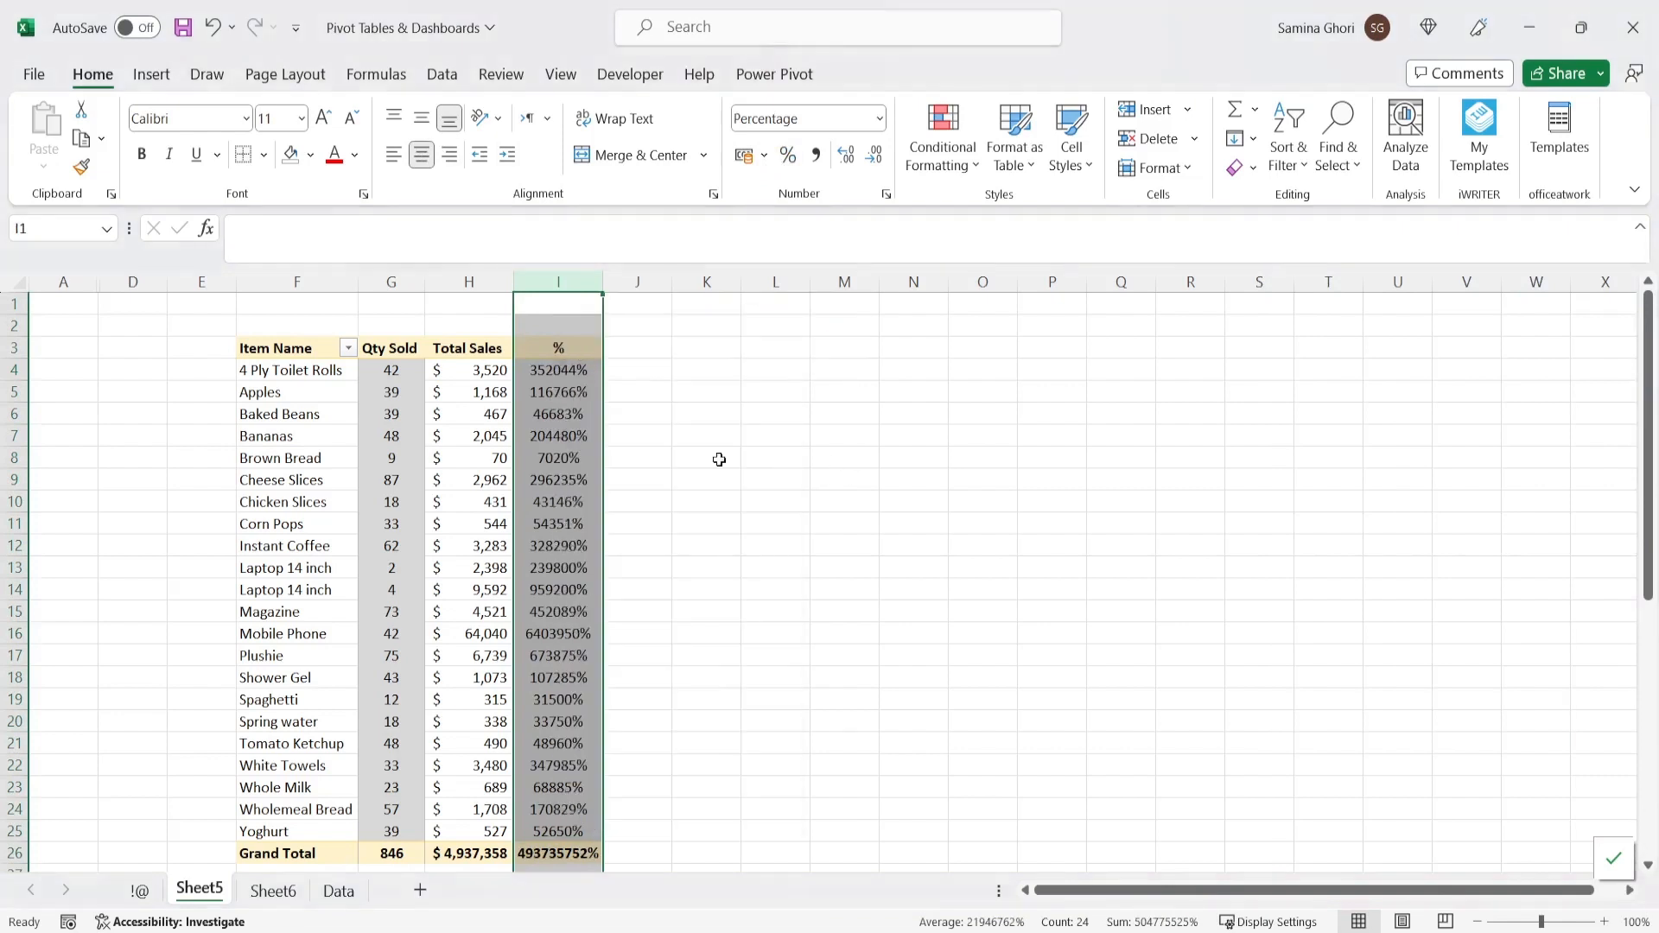
click(571, 414)
right_click(570, 415)
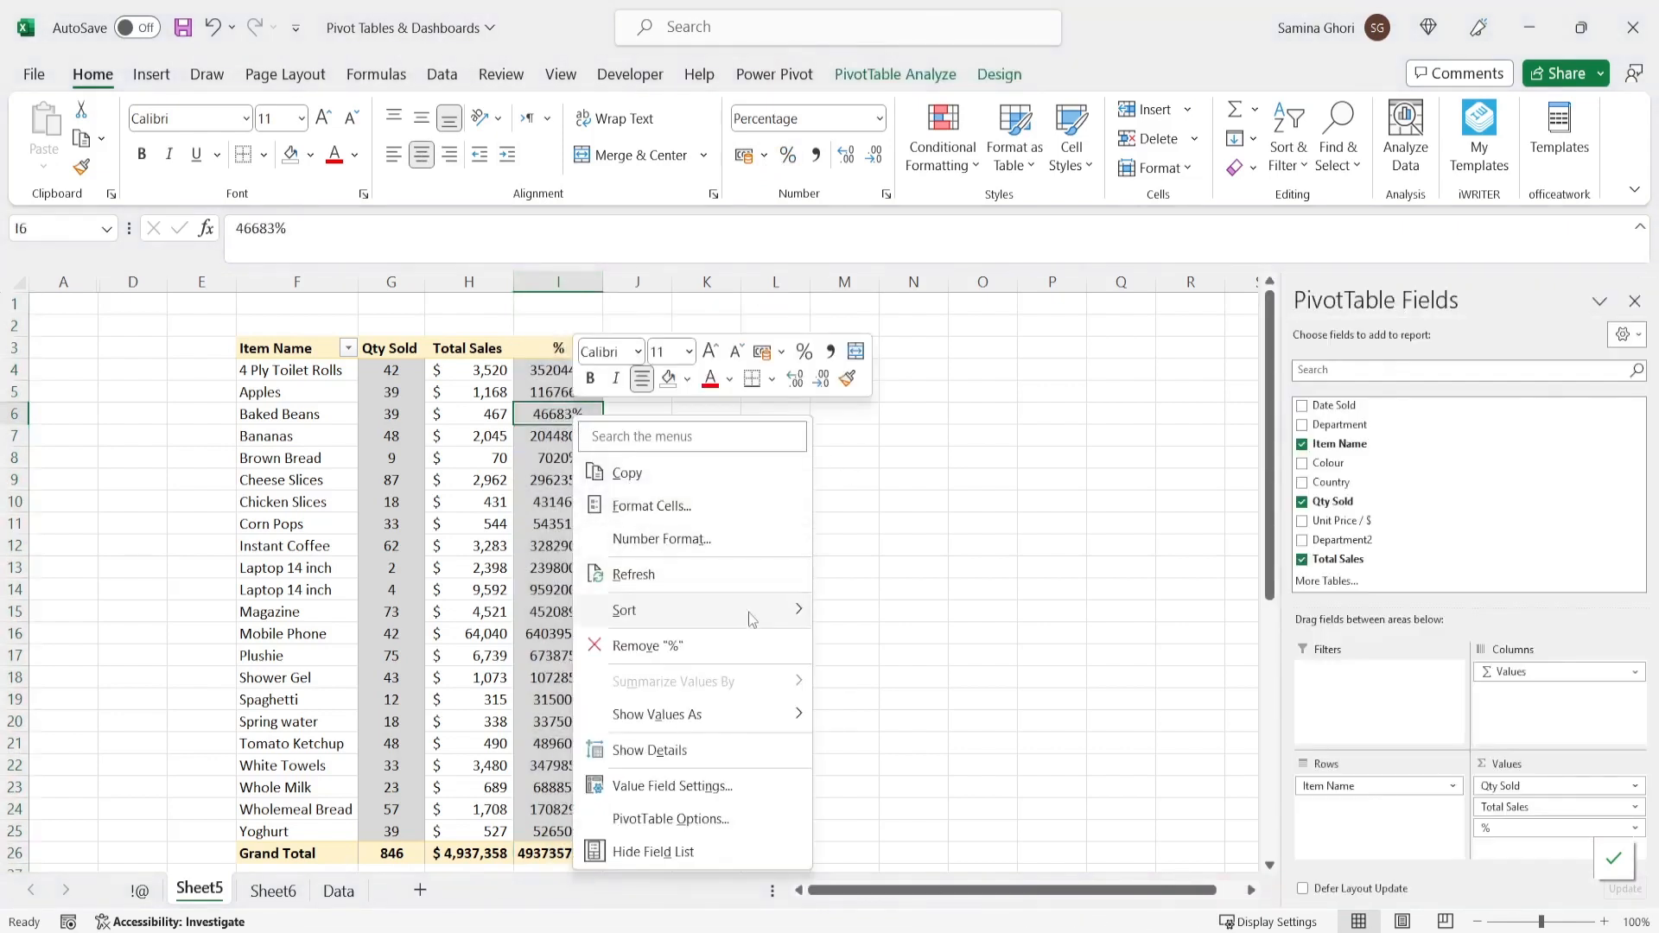
mouse_move(786, 718)
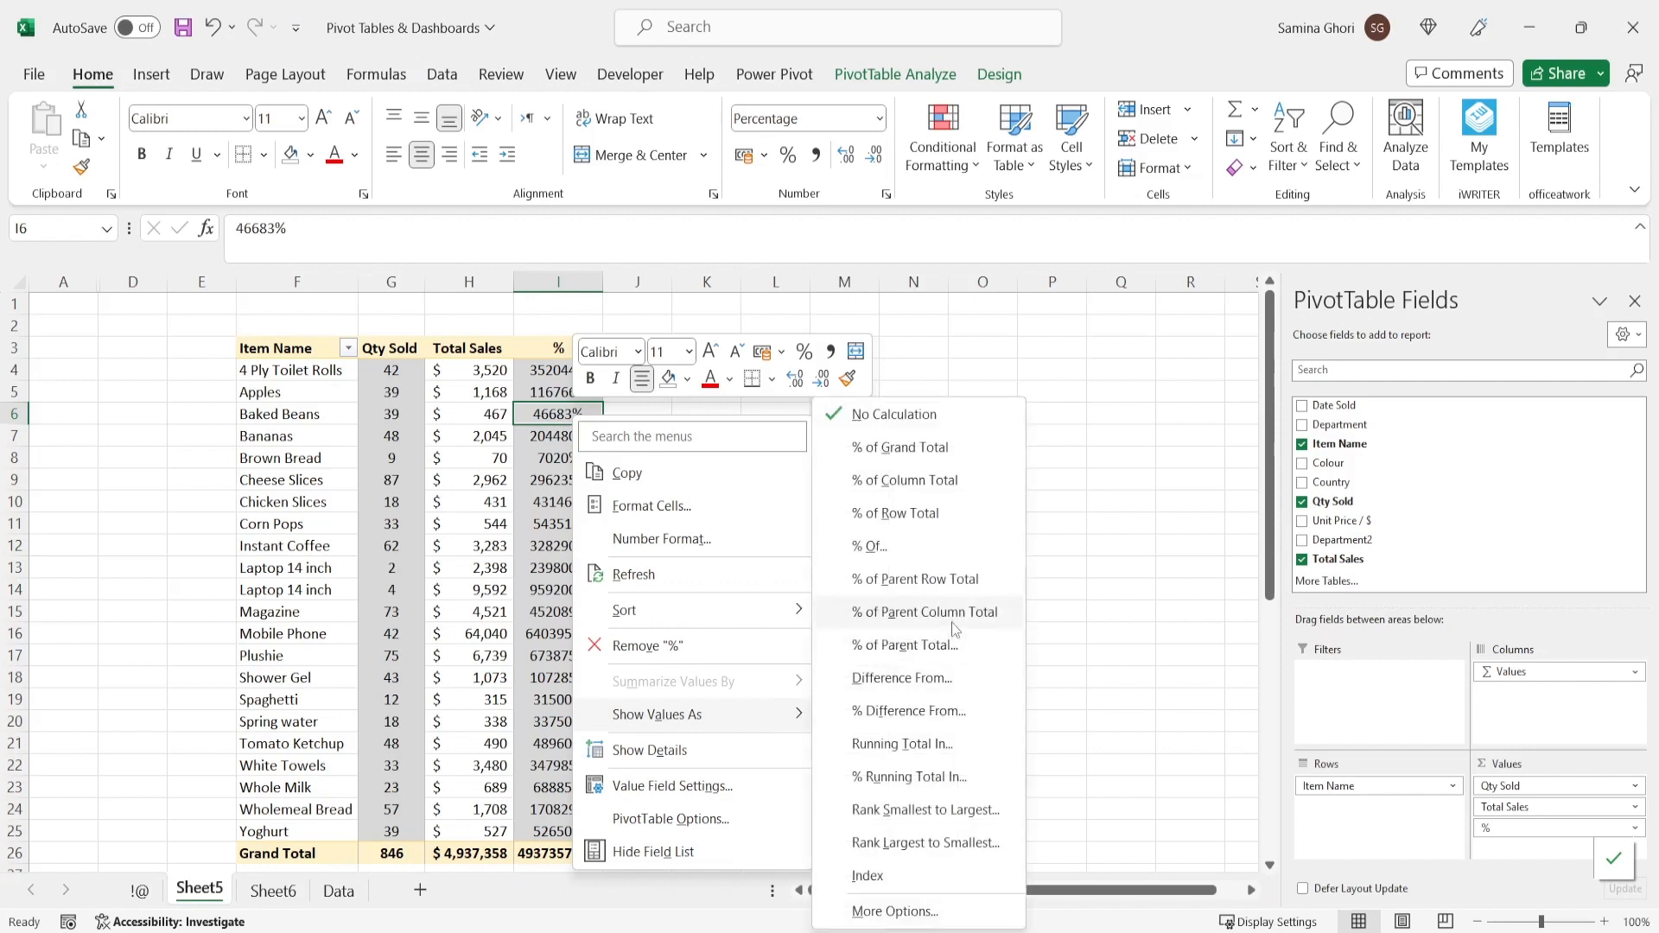
click(899, 489)
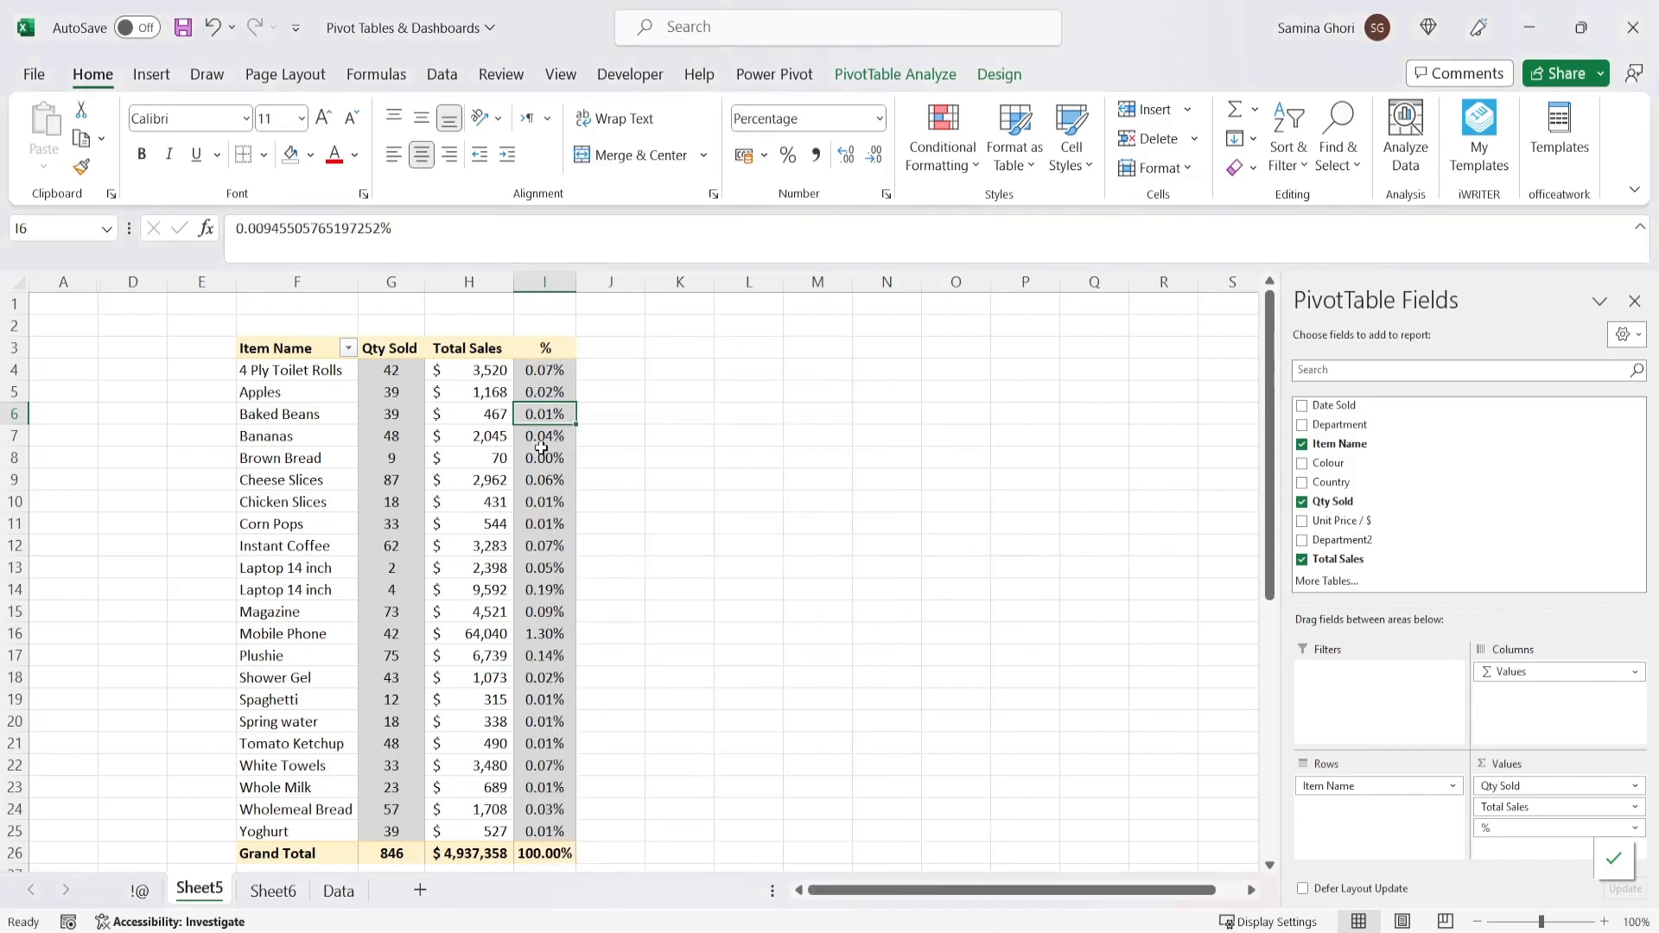
drag(551, 369, 556, 806)
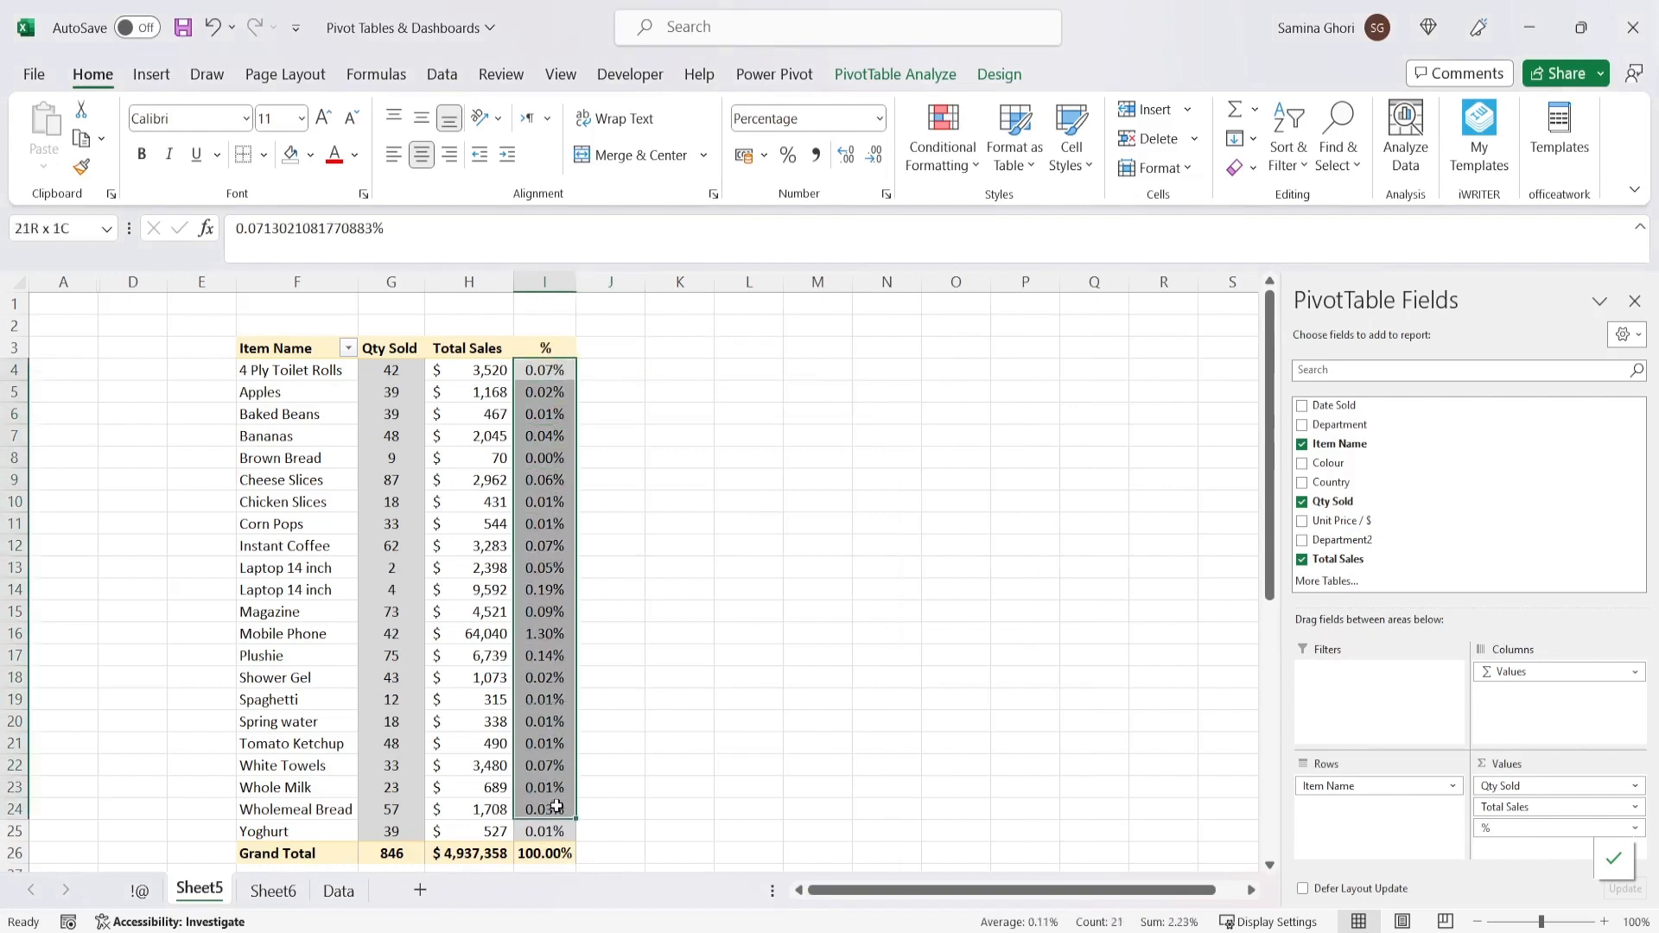
click(746, 631)
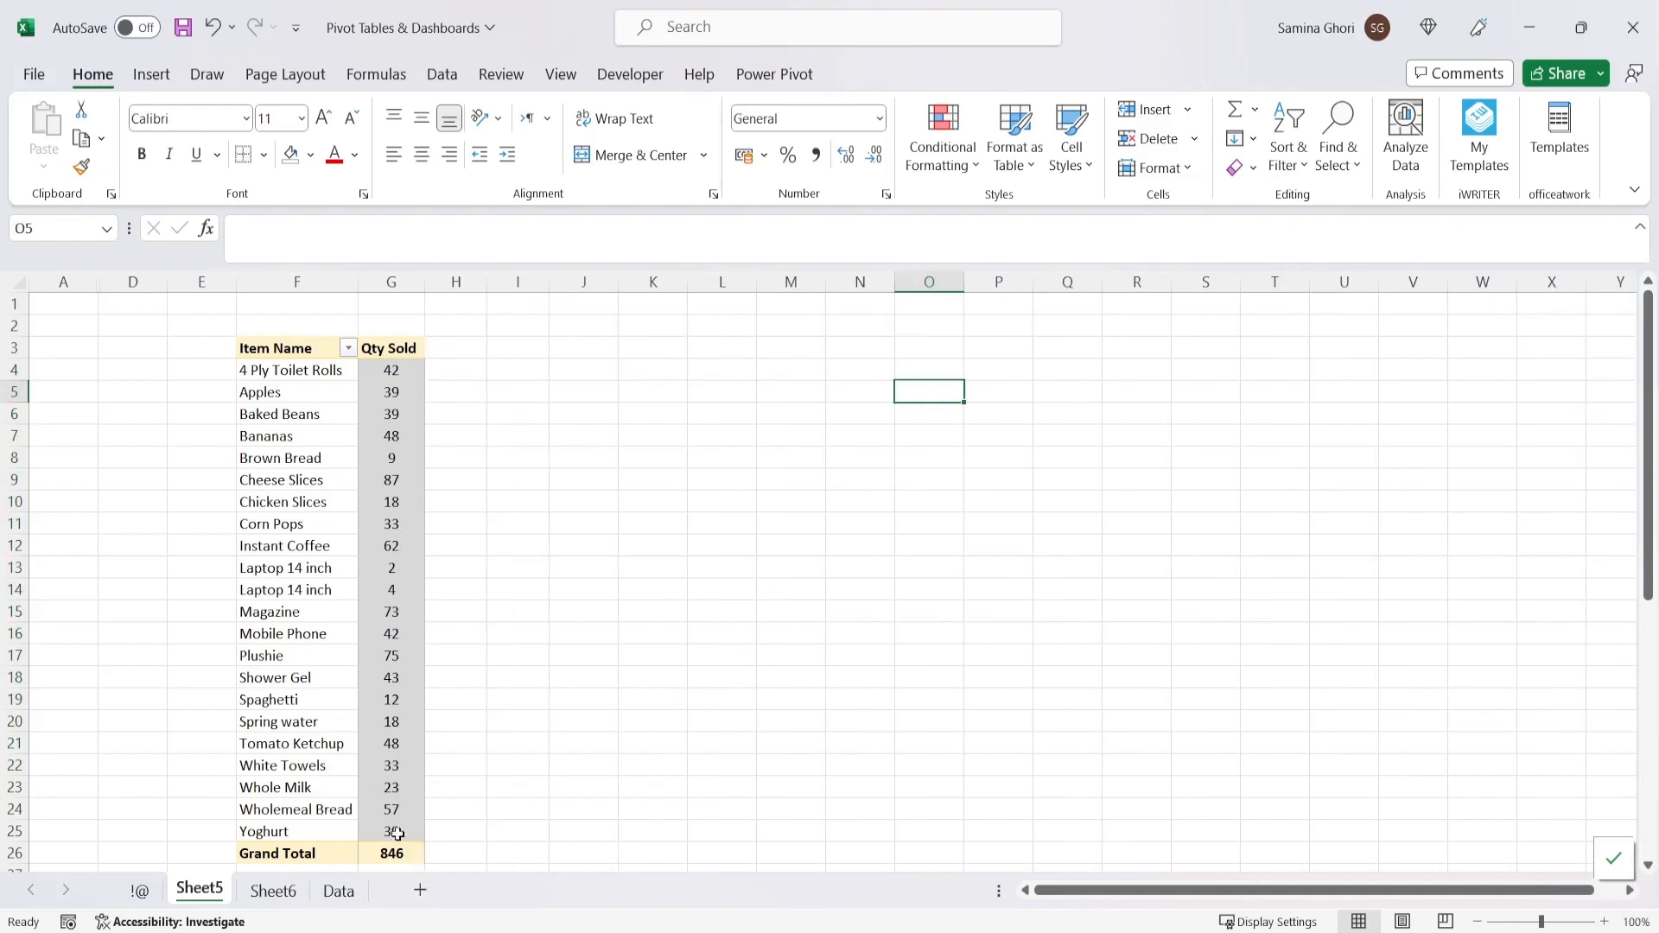
- Add Qty Sold to the Sheet5 PivotTable values a second time and rename its heading to %, centred
click(402, 393)
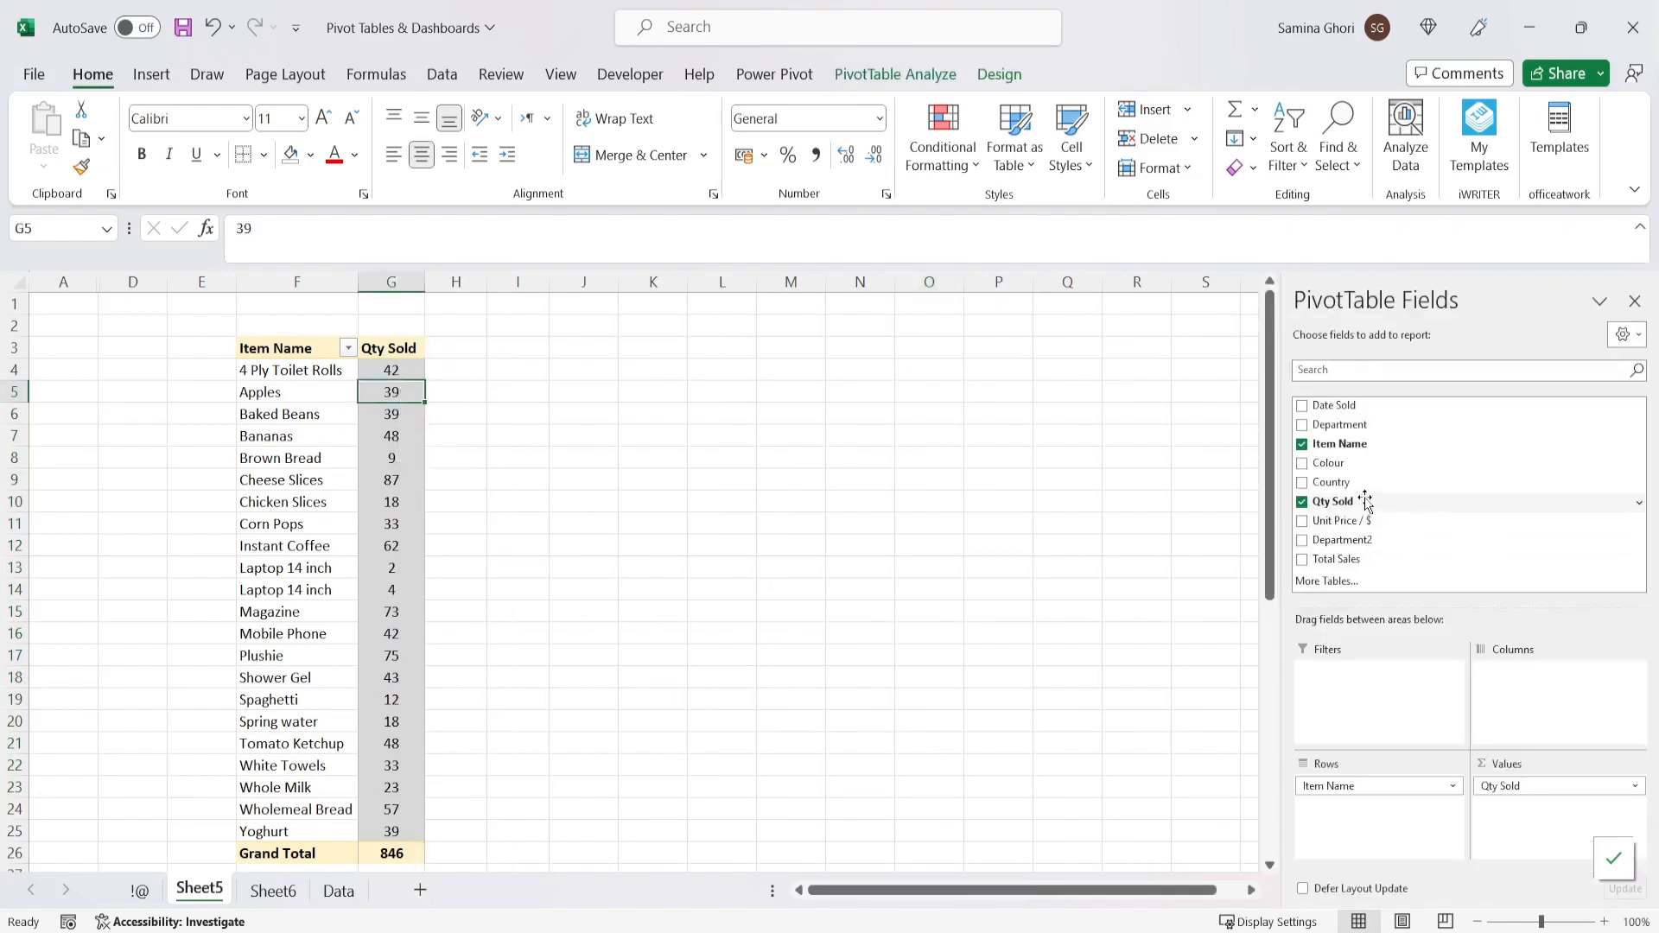
drag(1365, 501, 1532, 808)
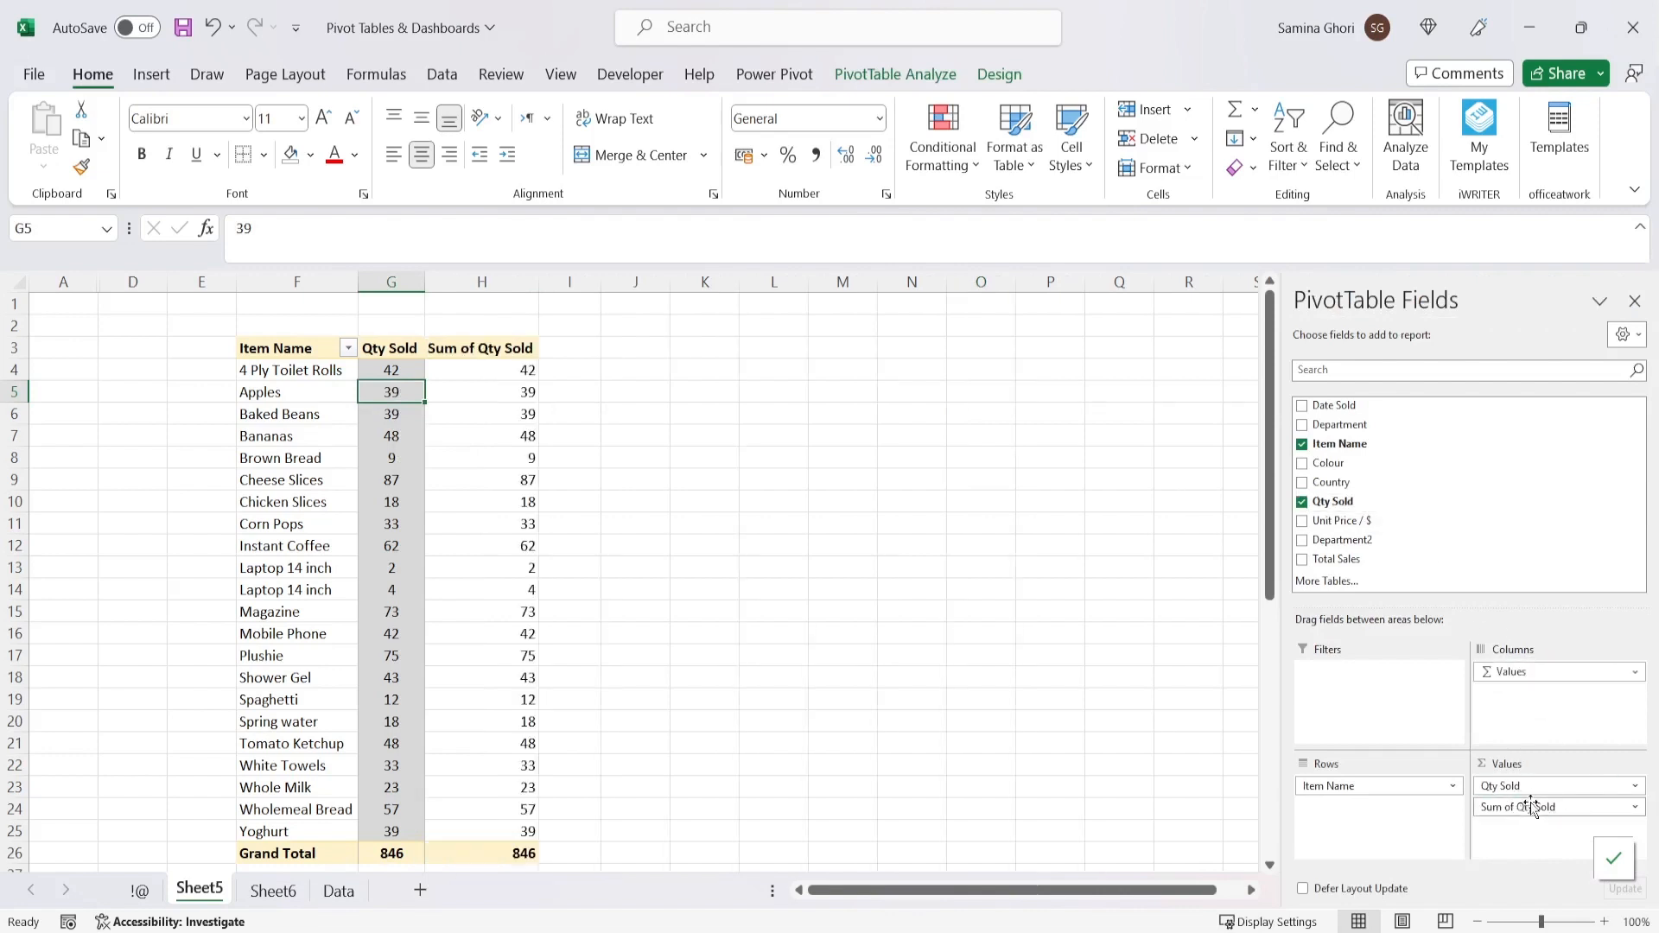
click(492, 348)
text(%)
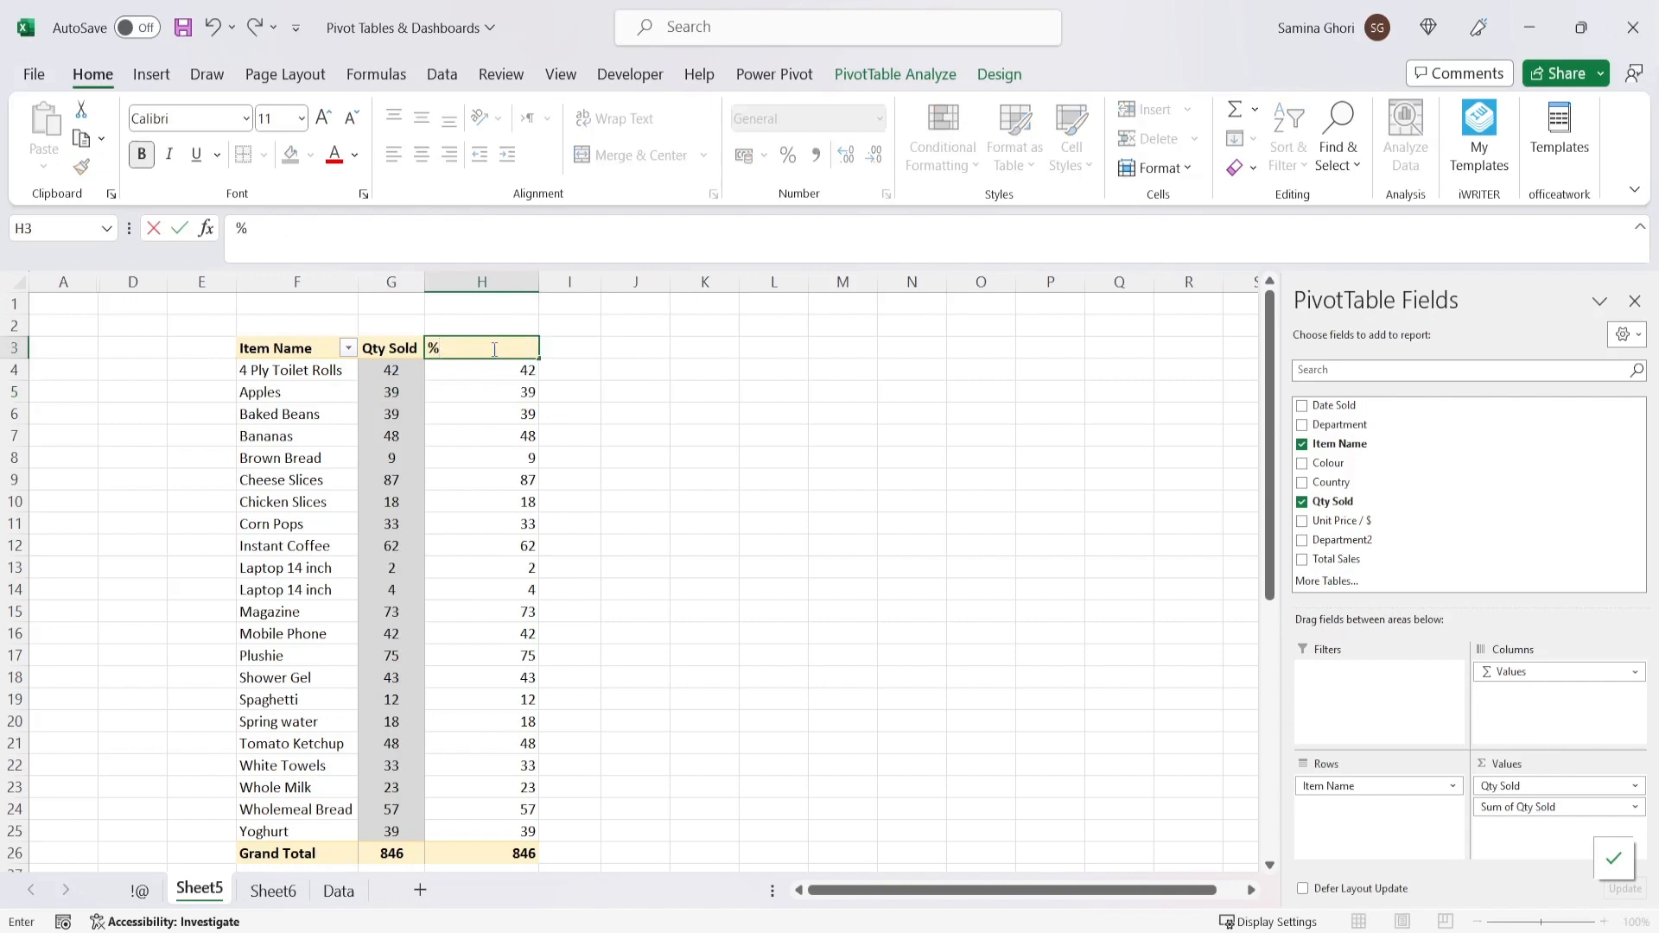
key(Return)
click(493, 347)
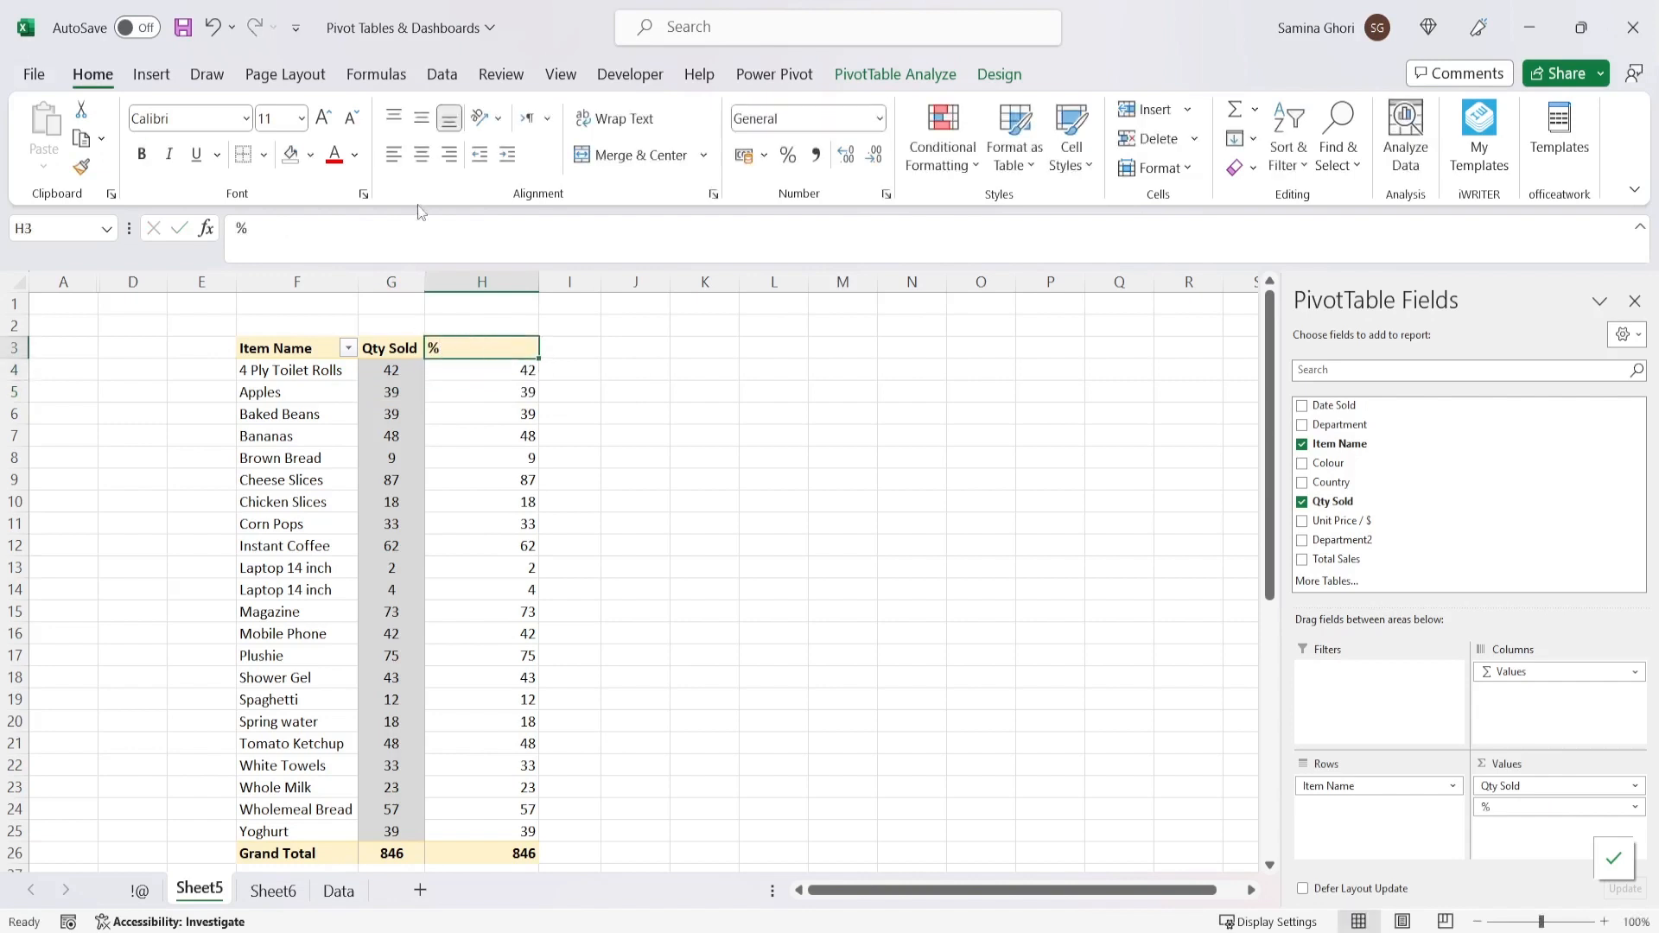
click(422, 155)
- Show the second Qty Sold field as % of Column Total and review the percentages for all items
right_click(479, 397)
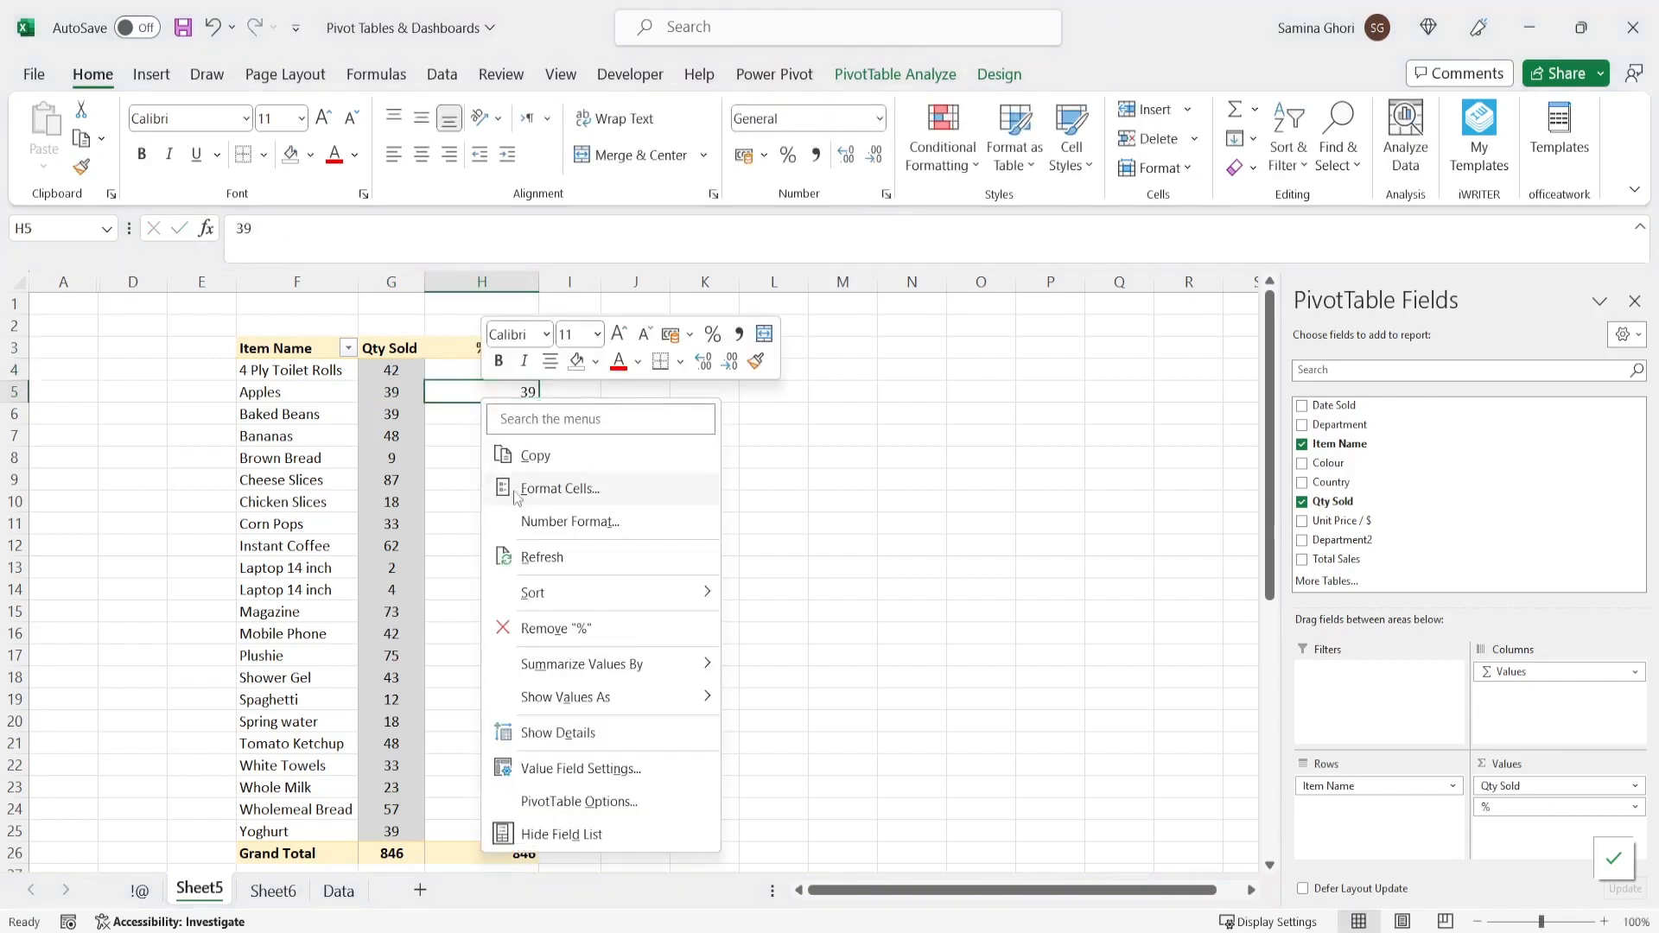
mouse_move(666, 696)
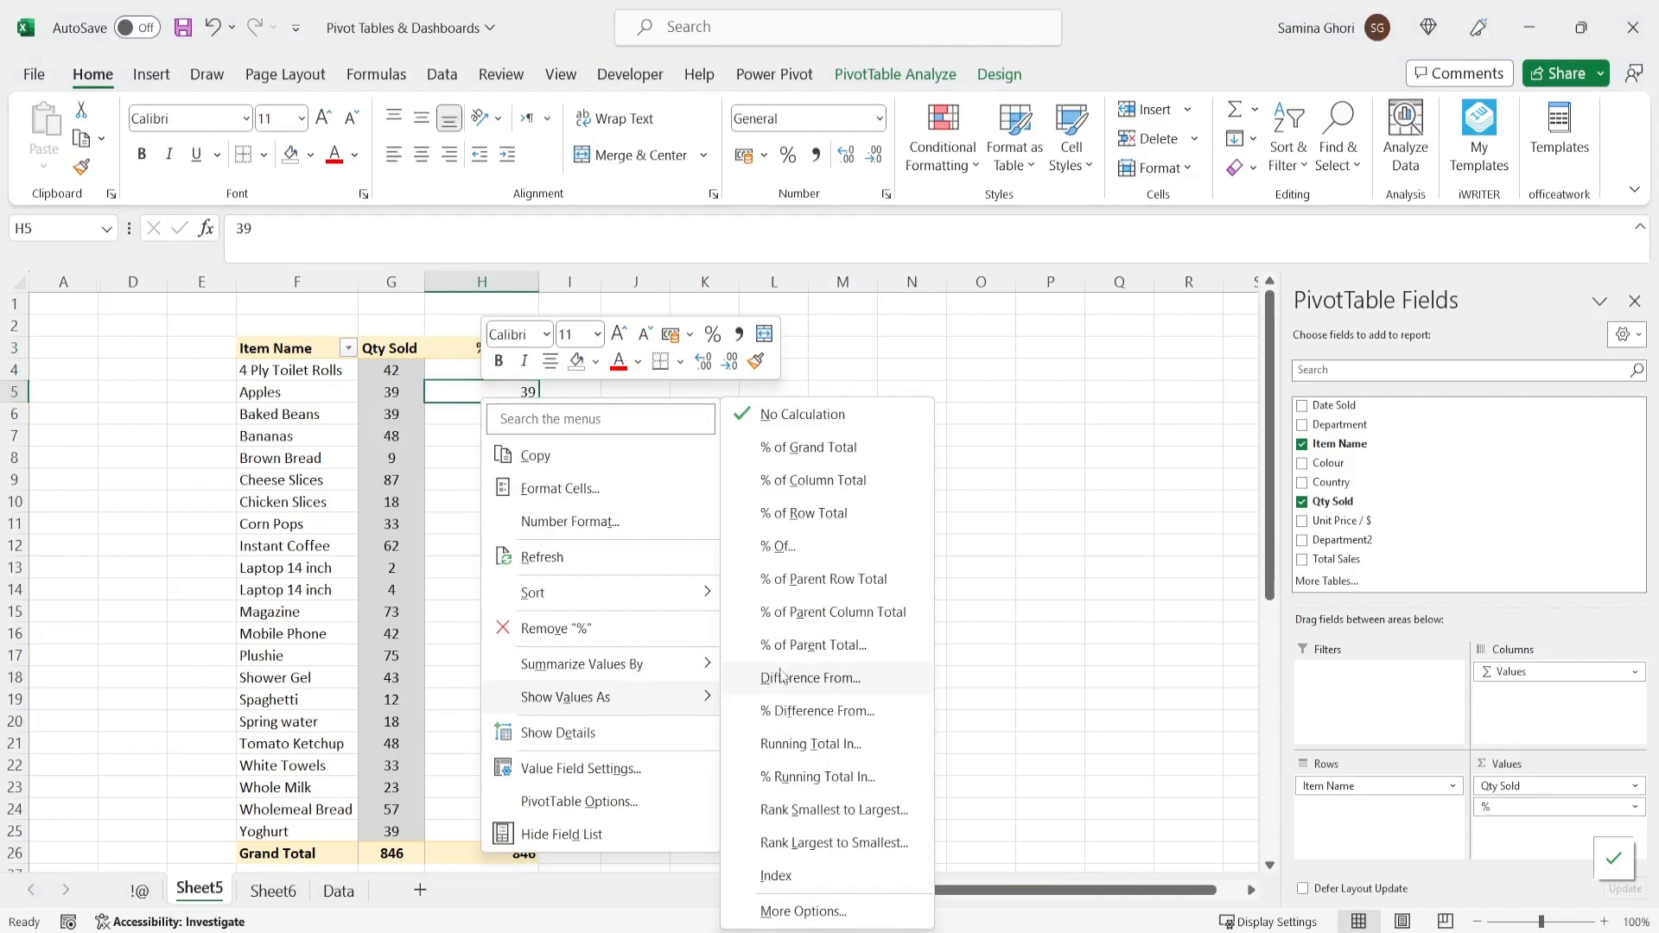
click(832, 491)
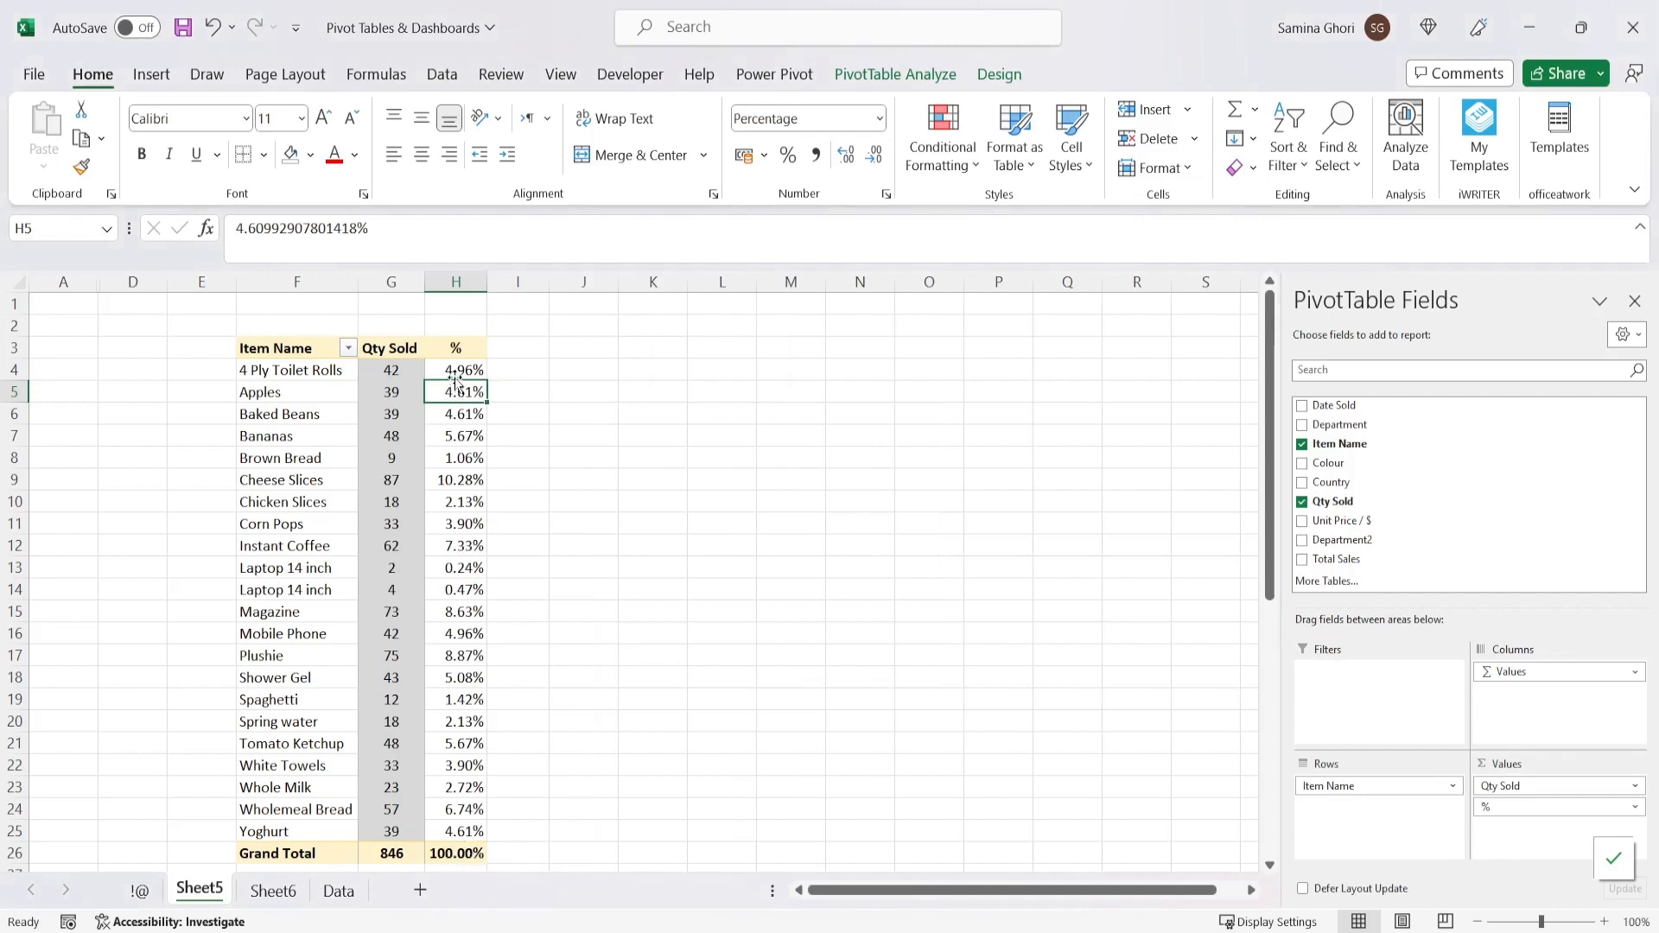
click(455, 478)
drag(456, 370, 480, 827)
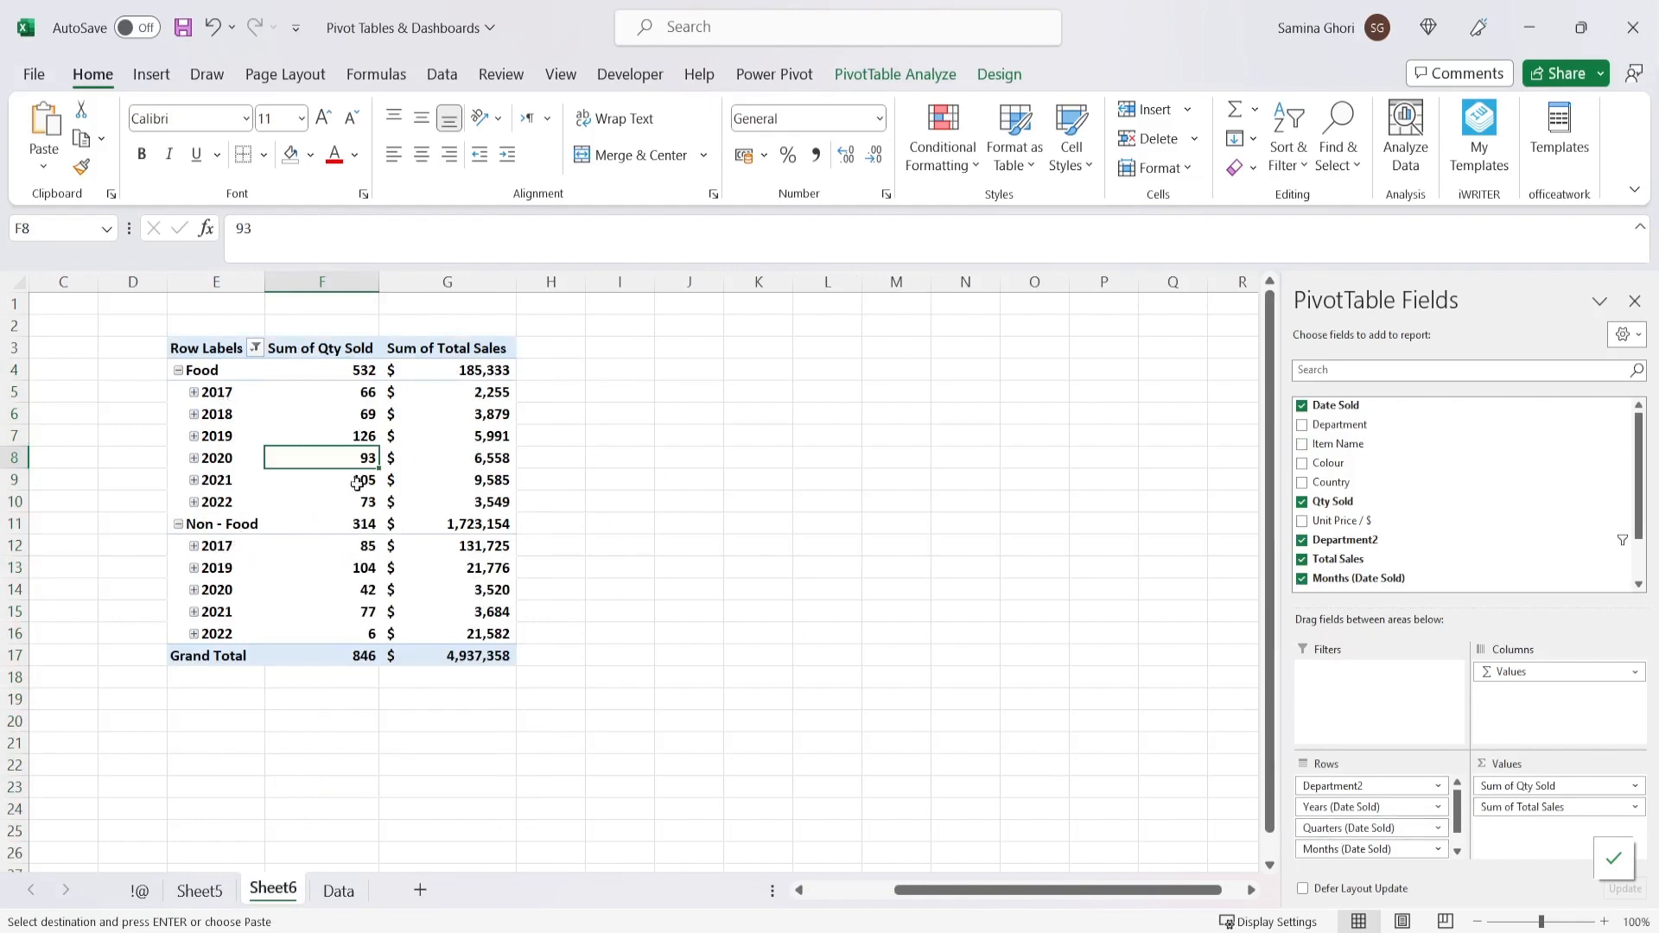
- Expand 2017 and its Qtr2 under Food on Sheet6, examine the date levels, and collapse 2017 again
click(194, 392)
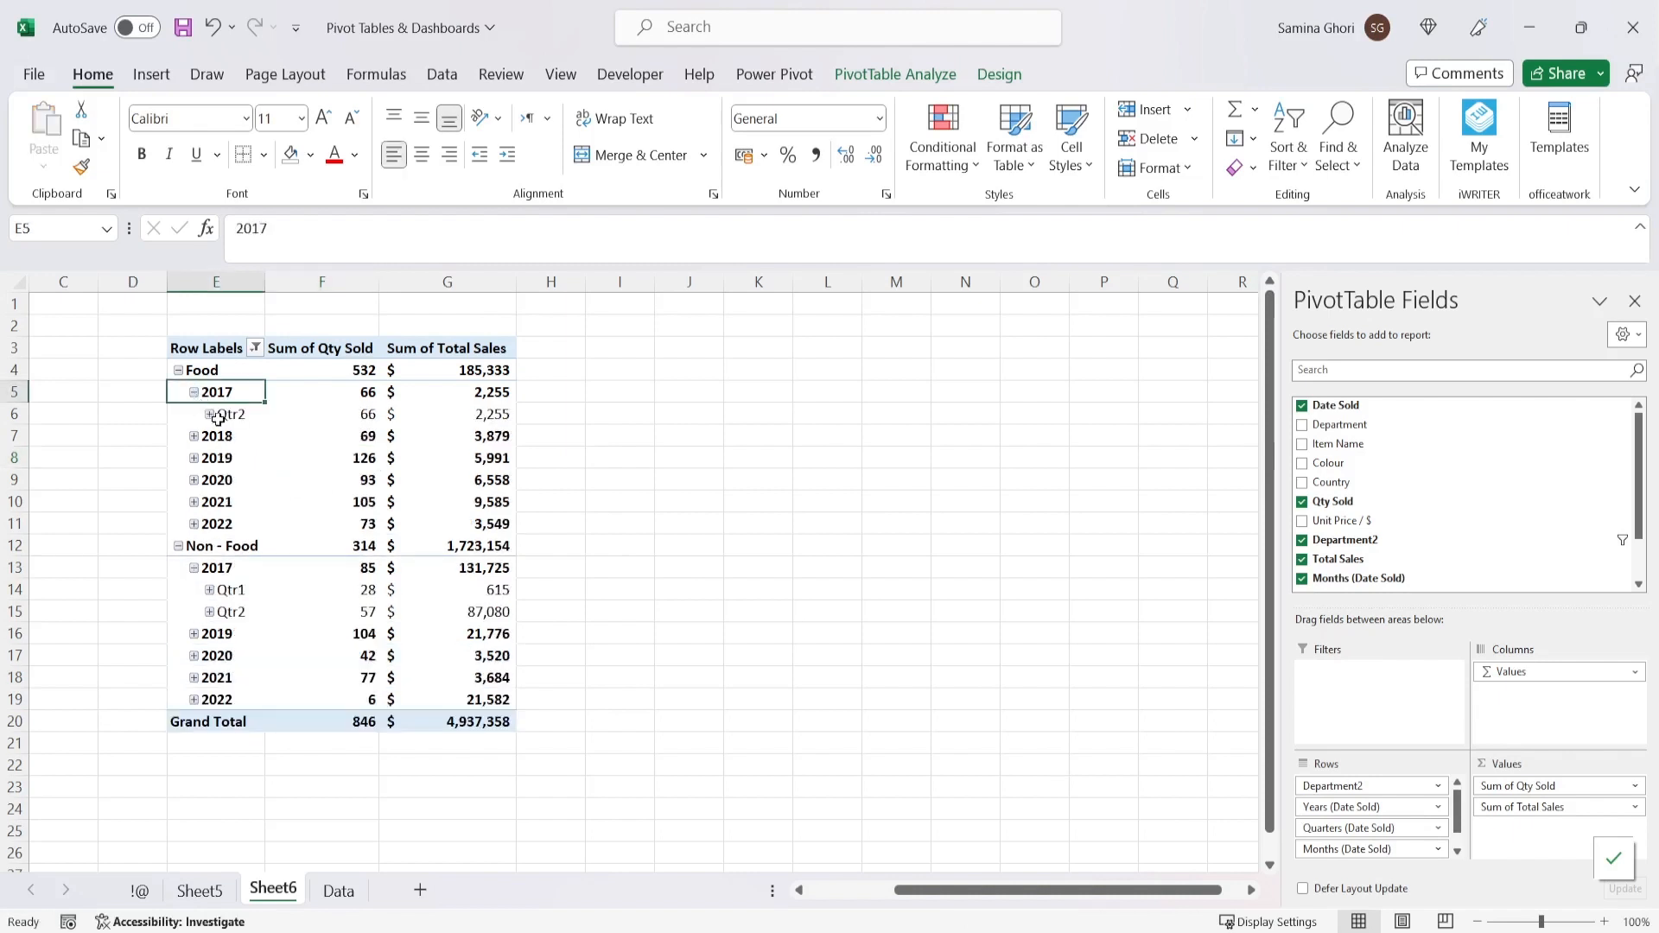
click(210, 415)
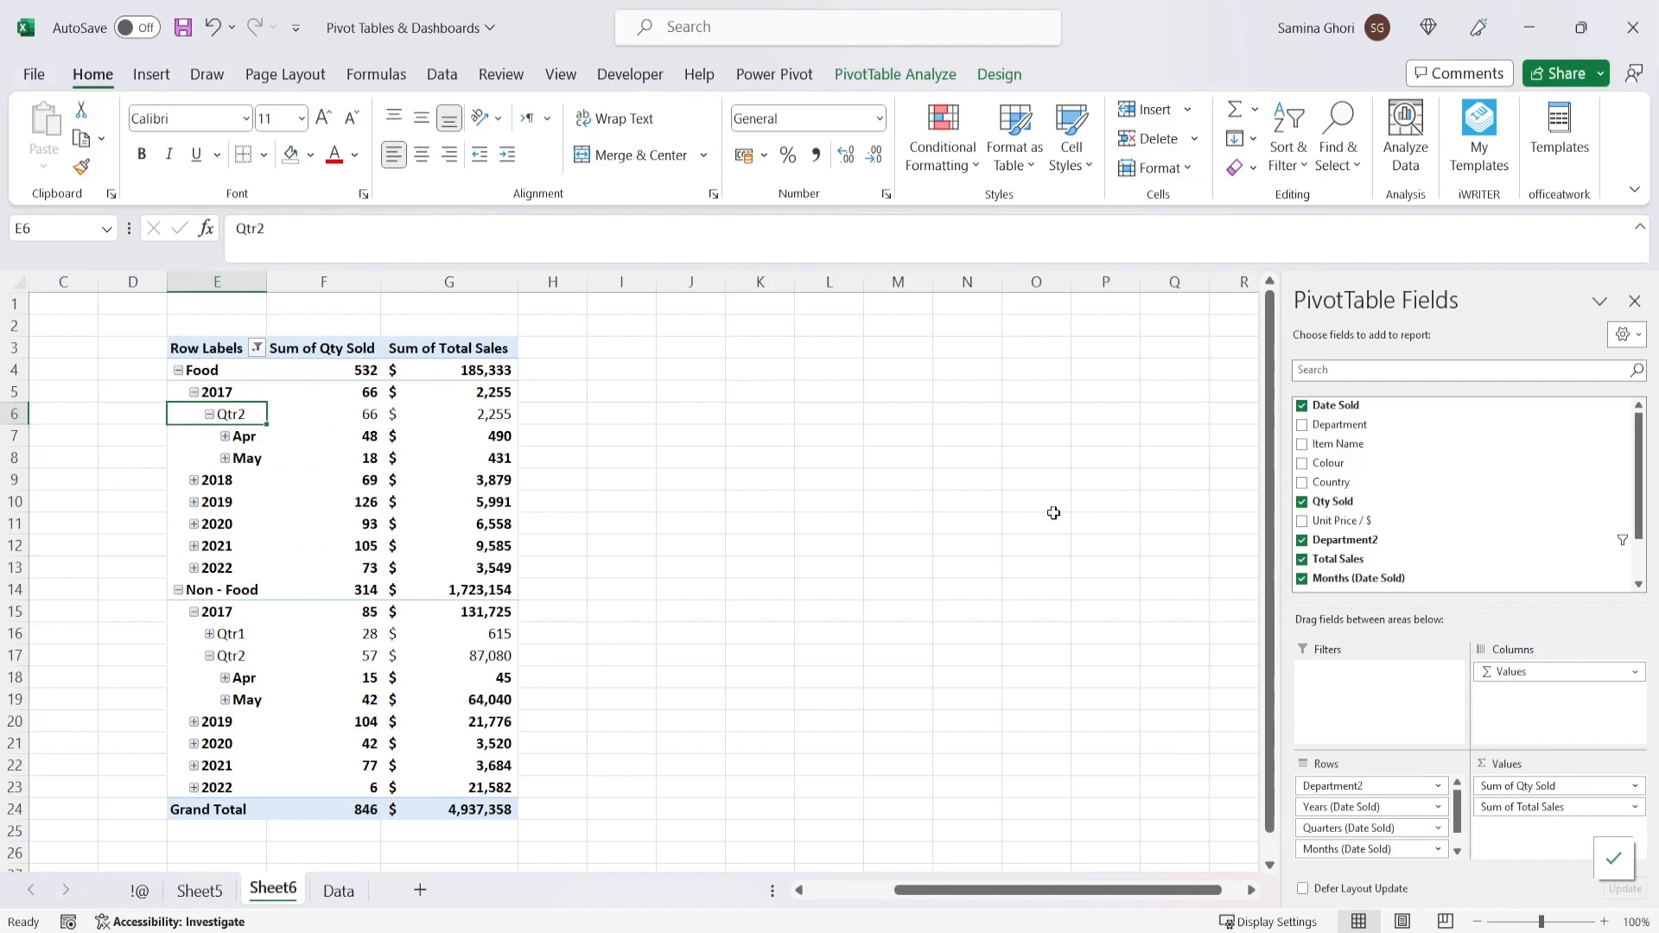
scroll(1388, 821, down, 1)
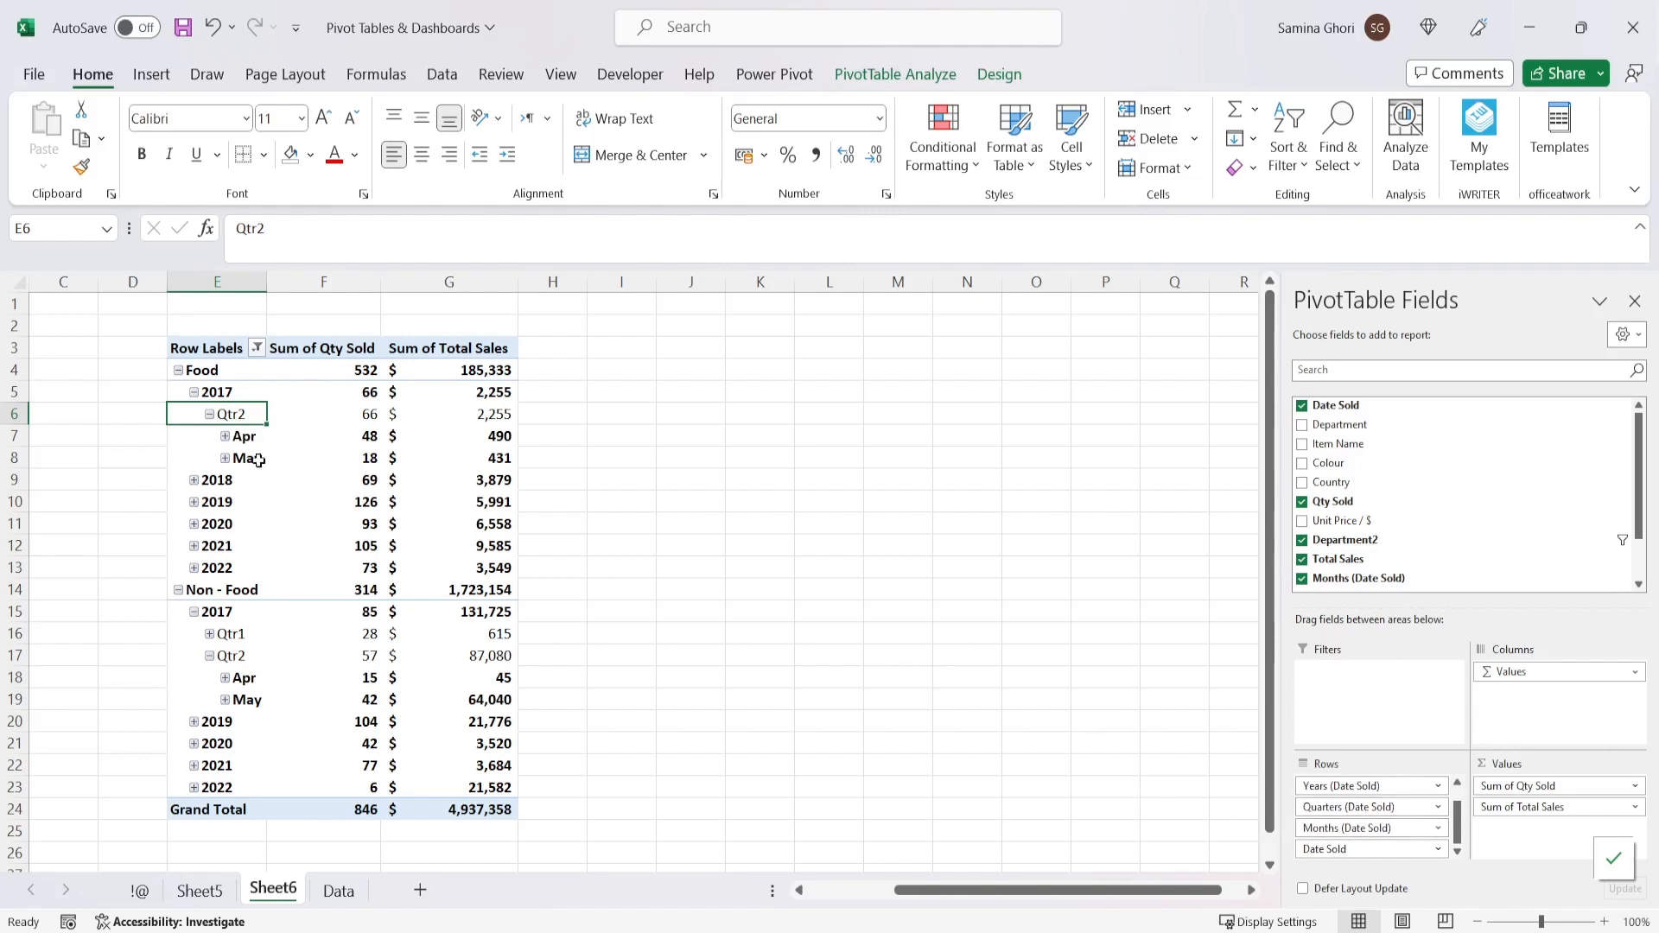
click(195, 394)
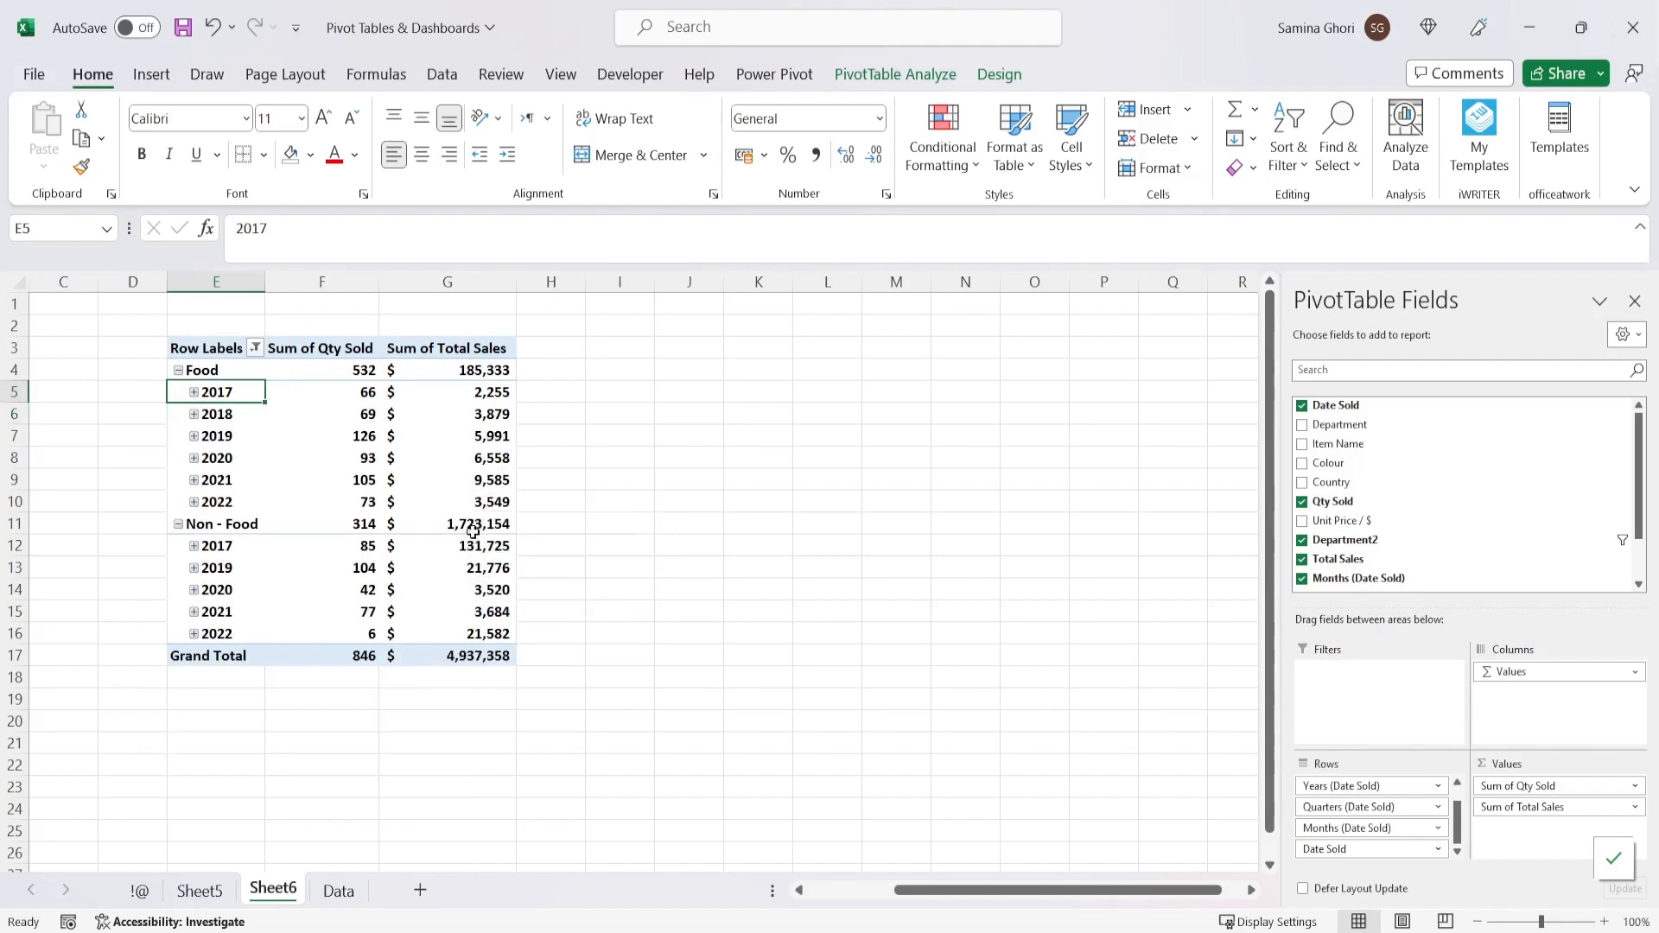
click(556, 436)
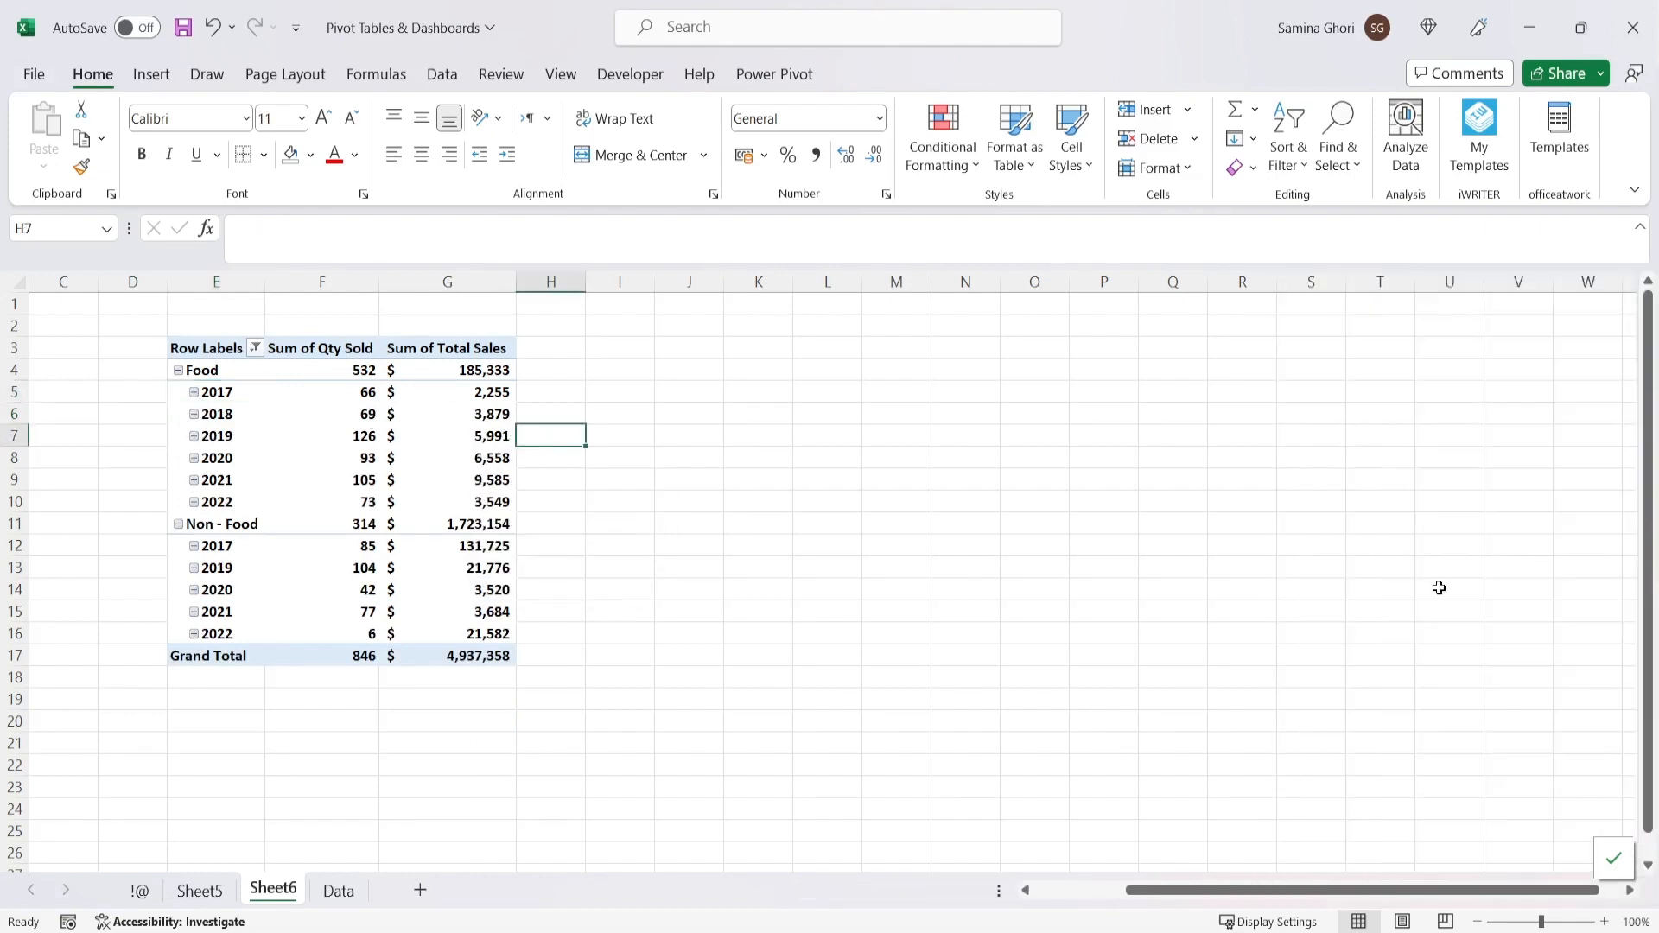
- Add Total Sales to the values of the Sheet6 PivotTable a second time, below Sum of Total Sales
click(486, 487)
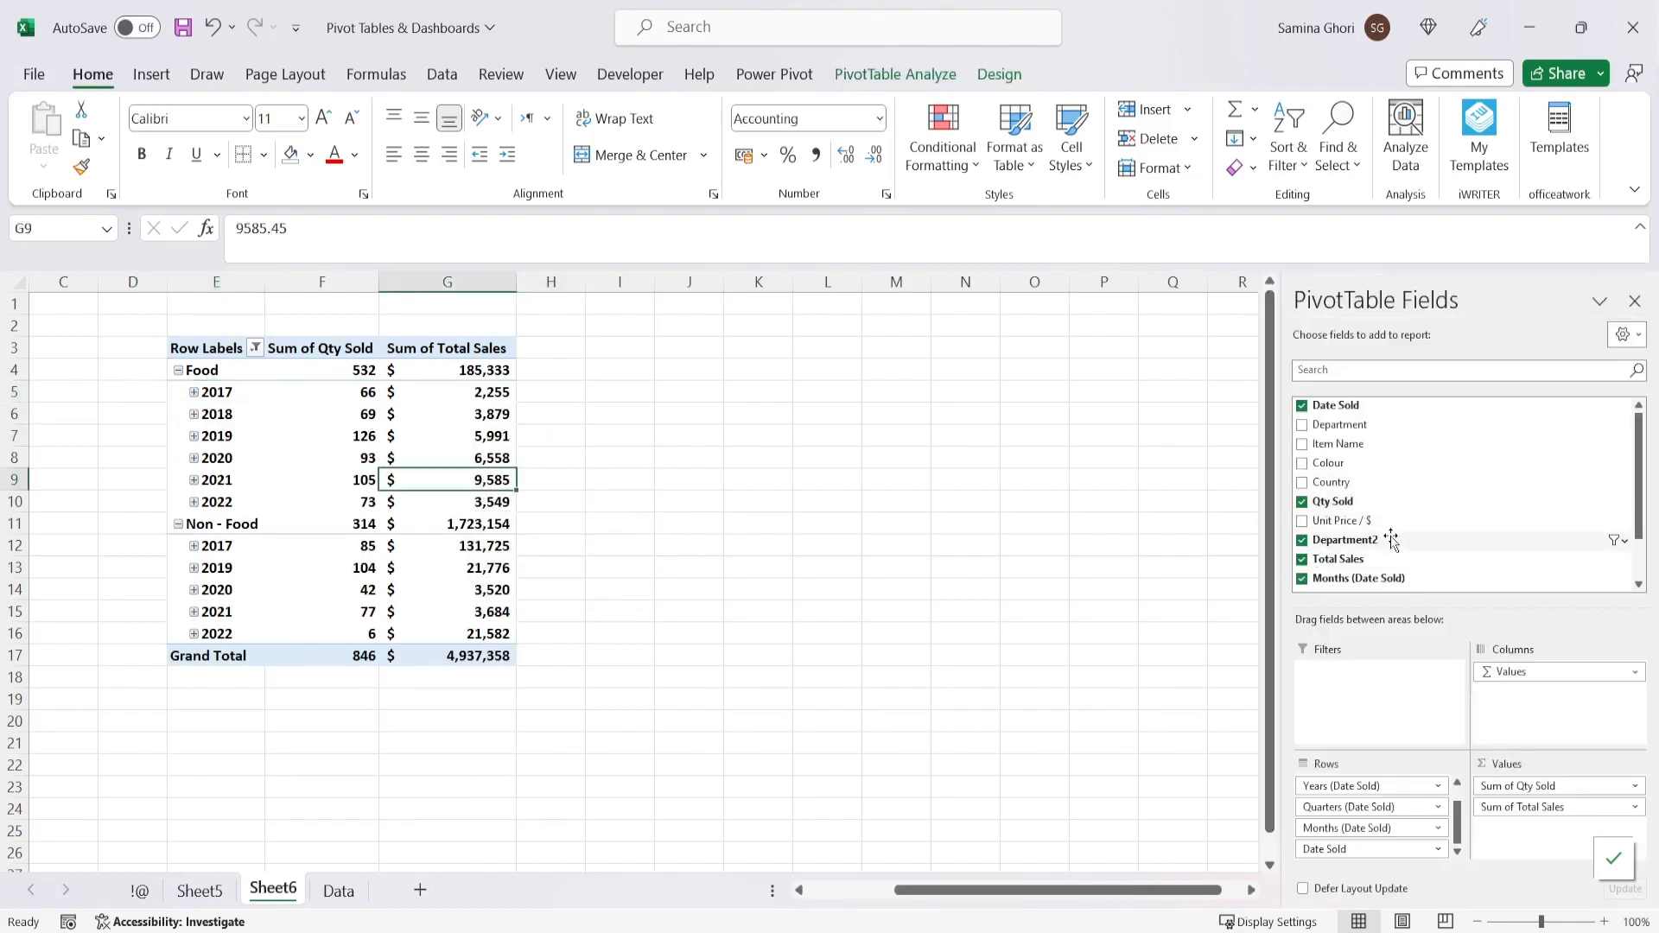
scroll(1391, 539, down, 1)
drag(1348, 501, 1542, 831)
click(756, 589)
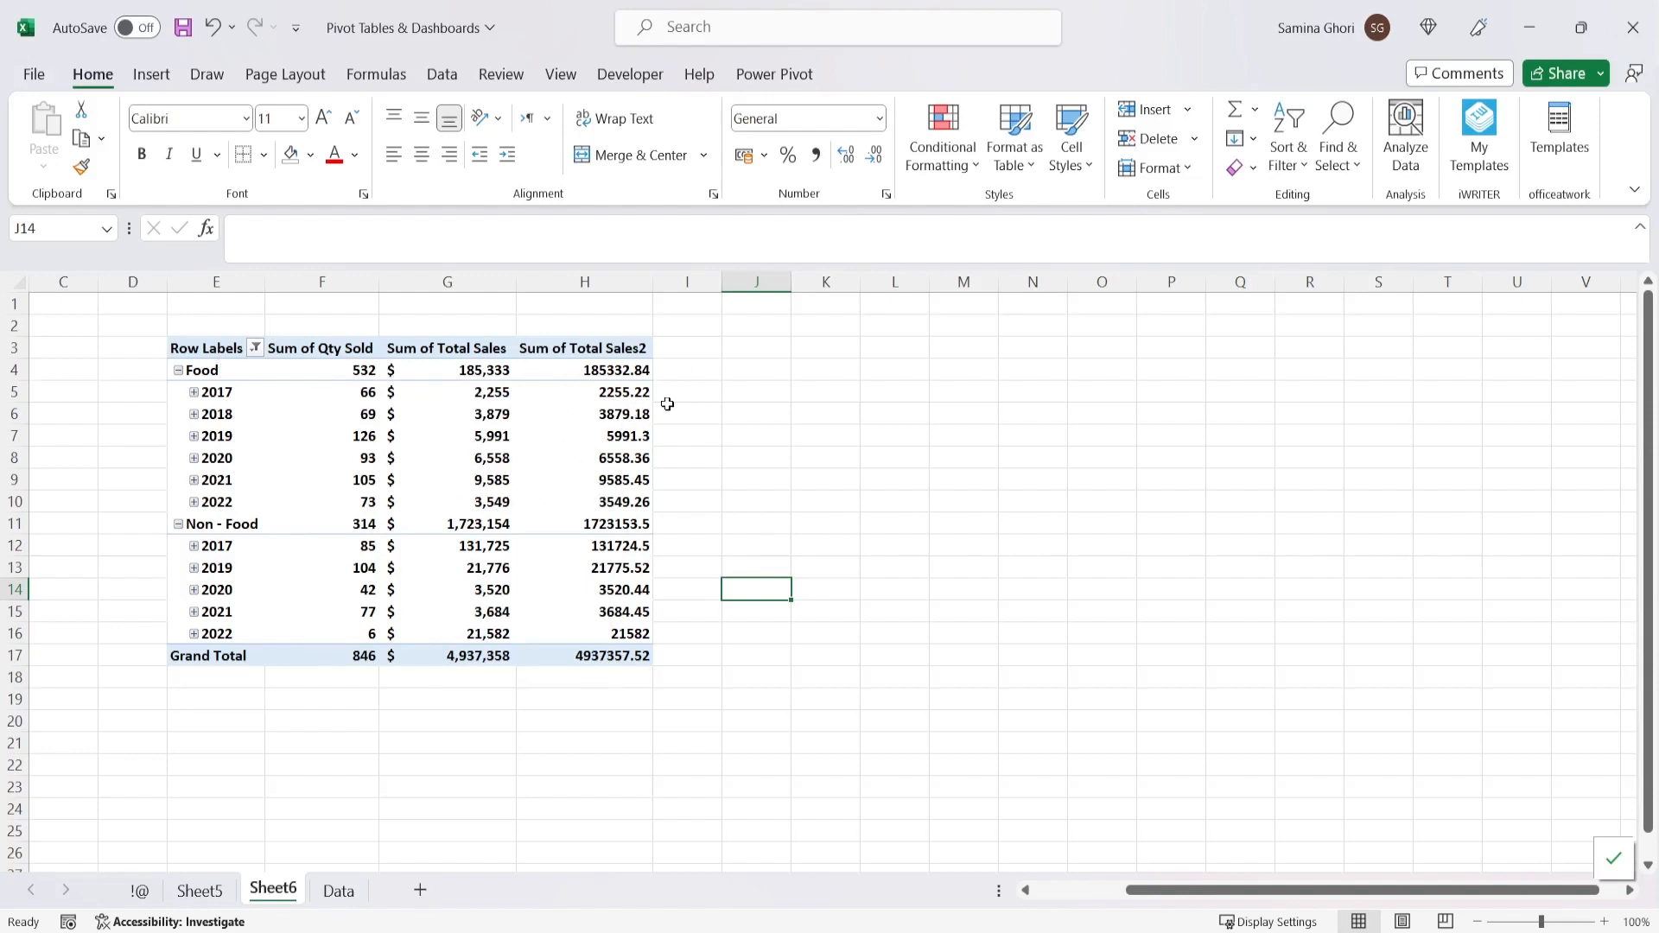
- Show the second Total Sales field on Sheet6 as % Difference From, with base field Years (Date Sold) and base item 2017
click(533, 411)
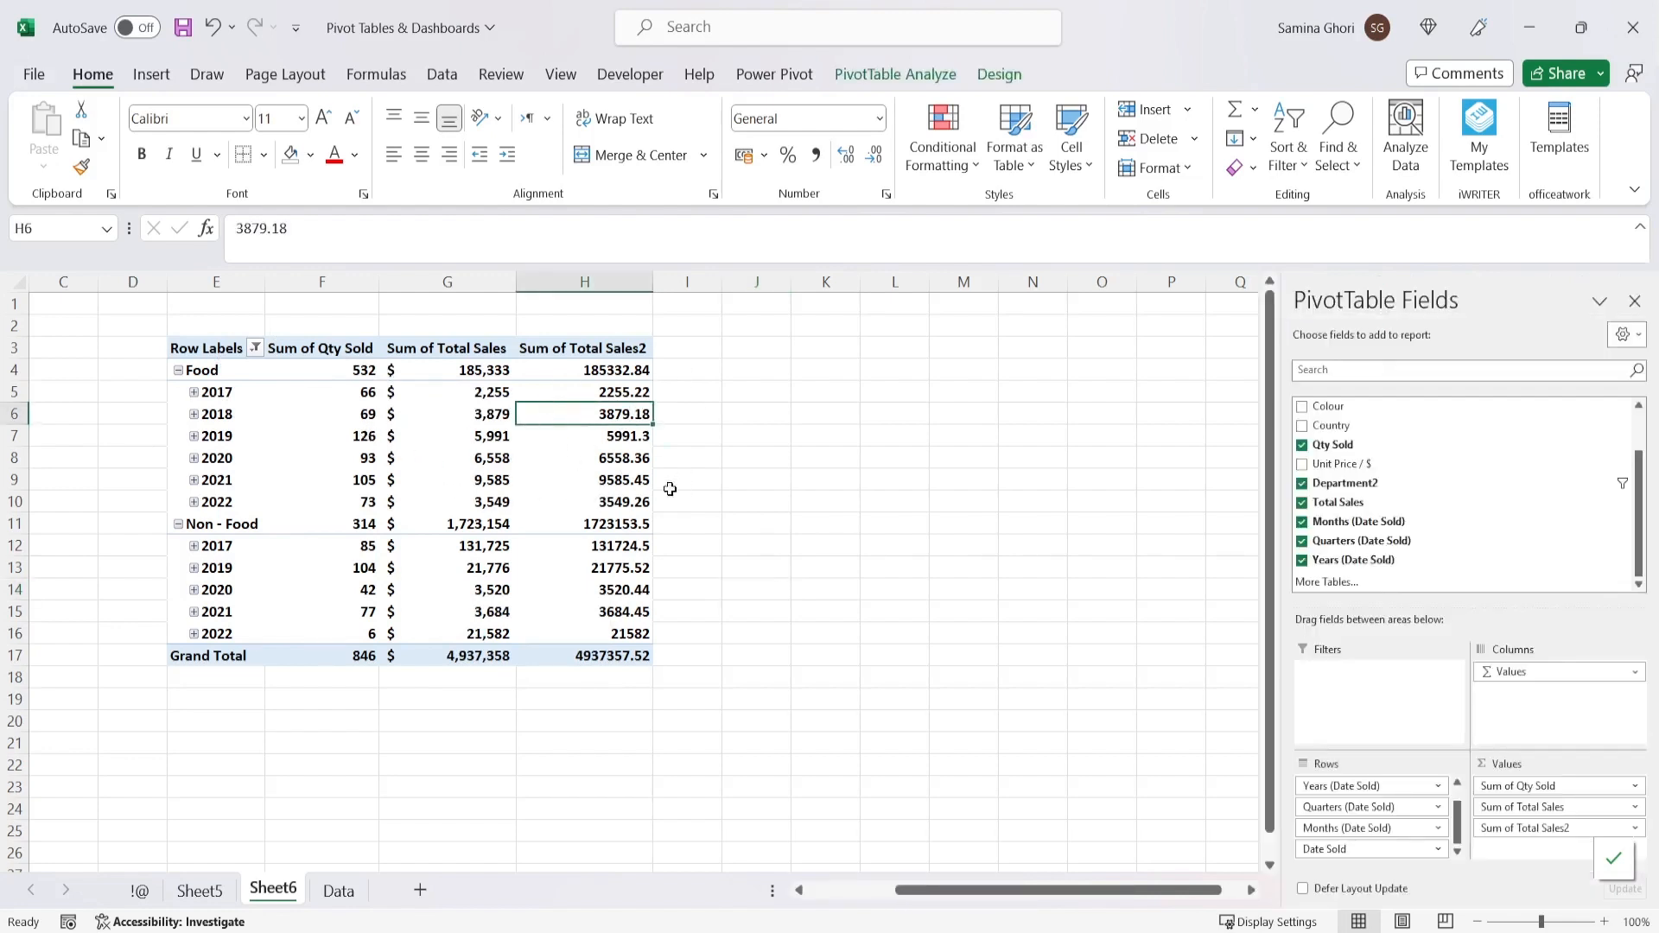
right_click(631, 418)
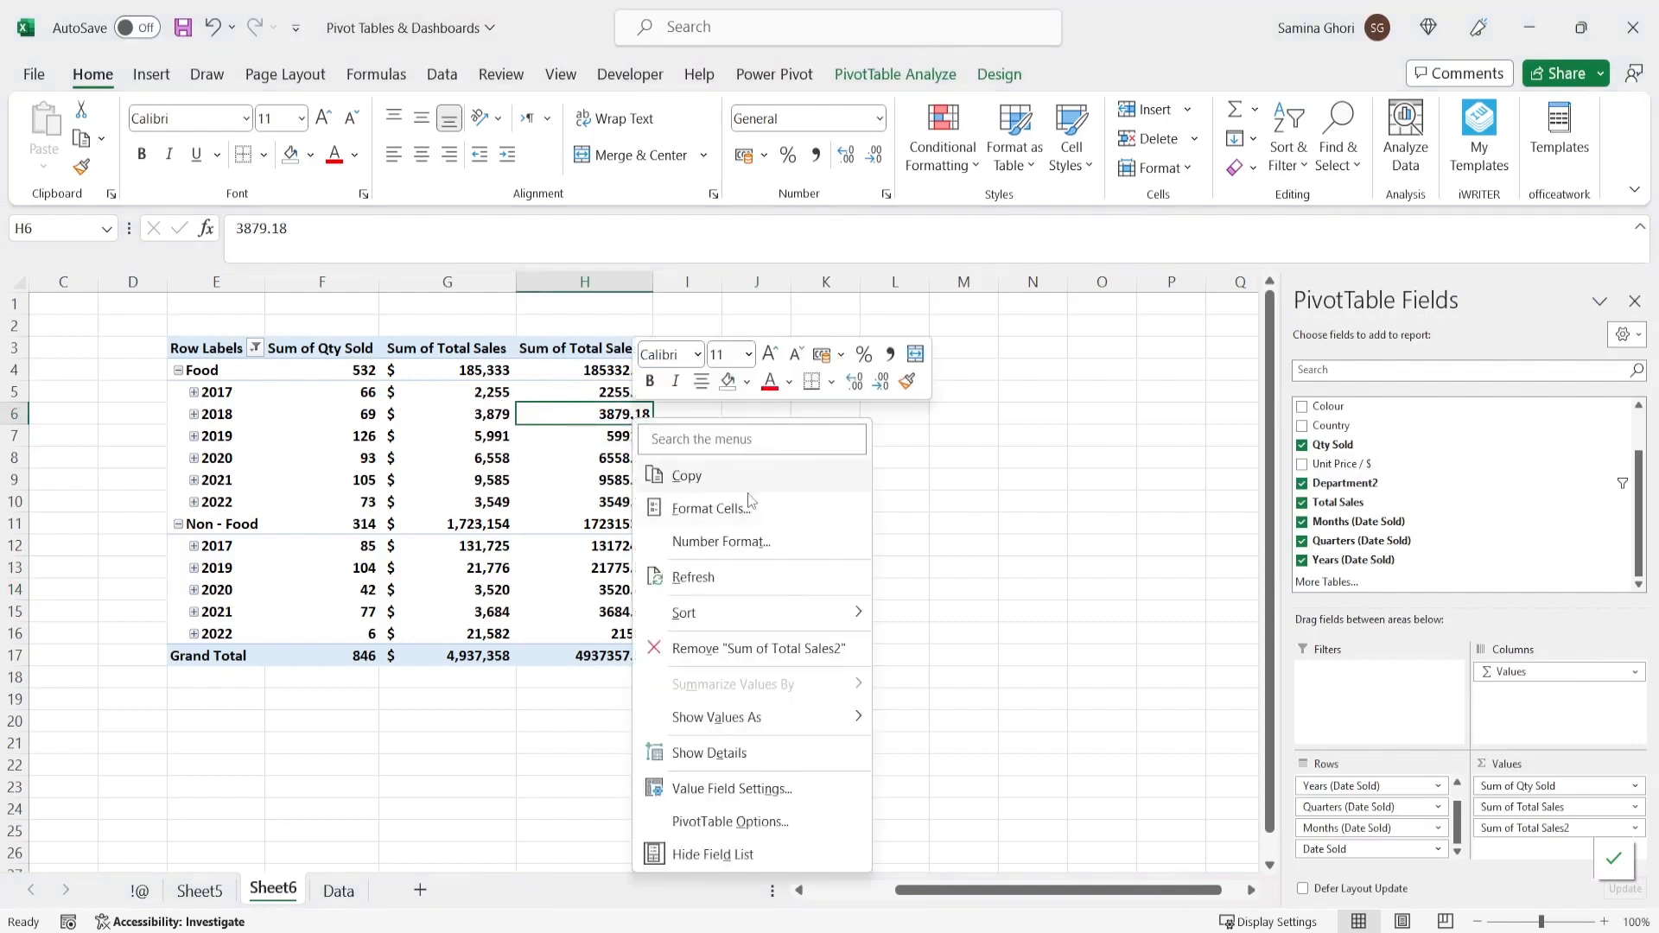
mouse_move(838, 722)
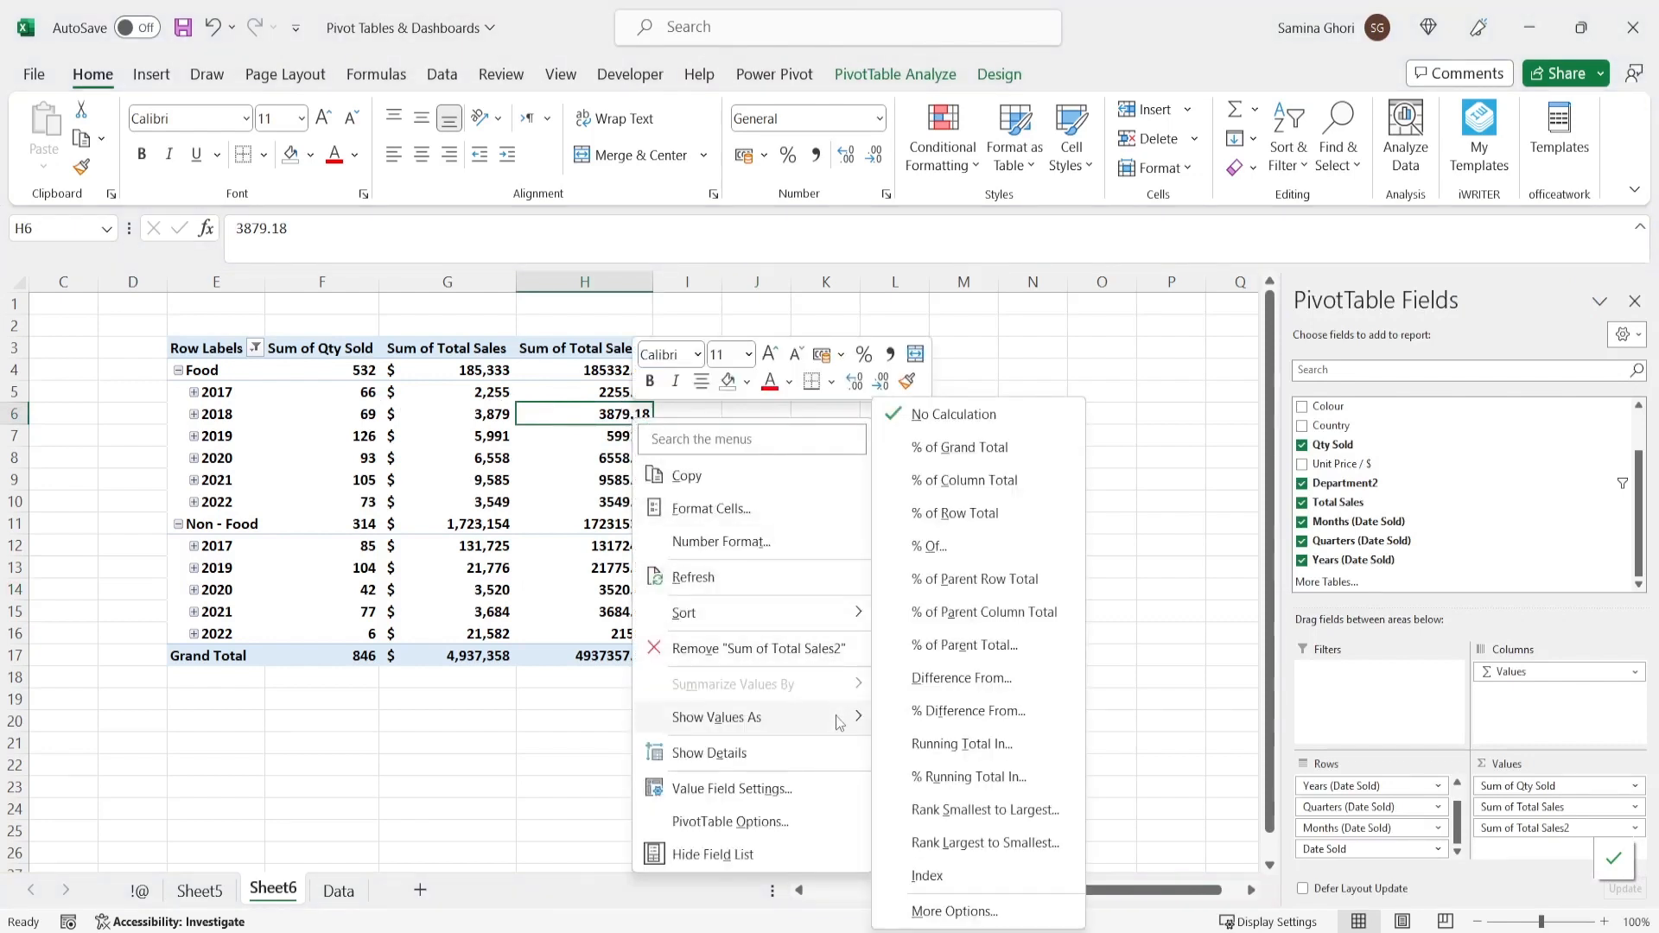
click(1024, 719)
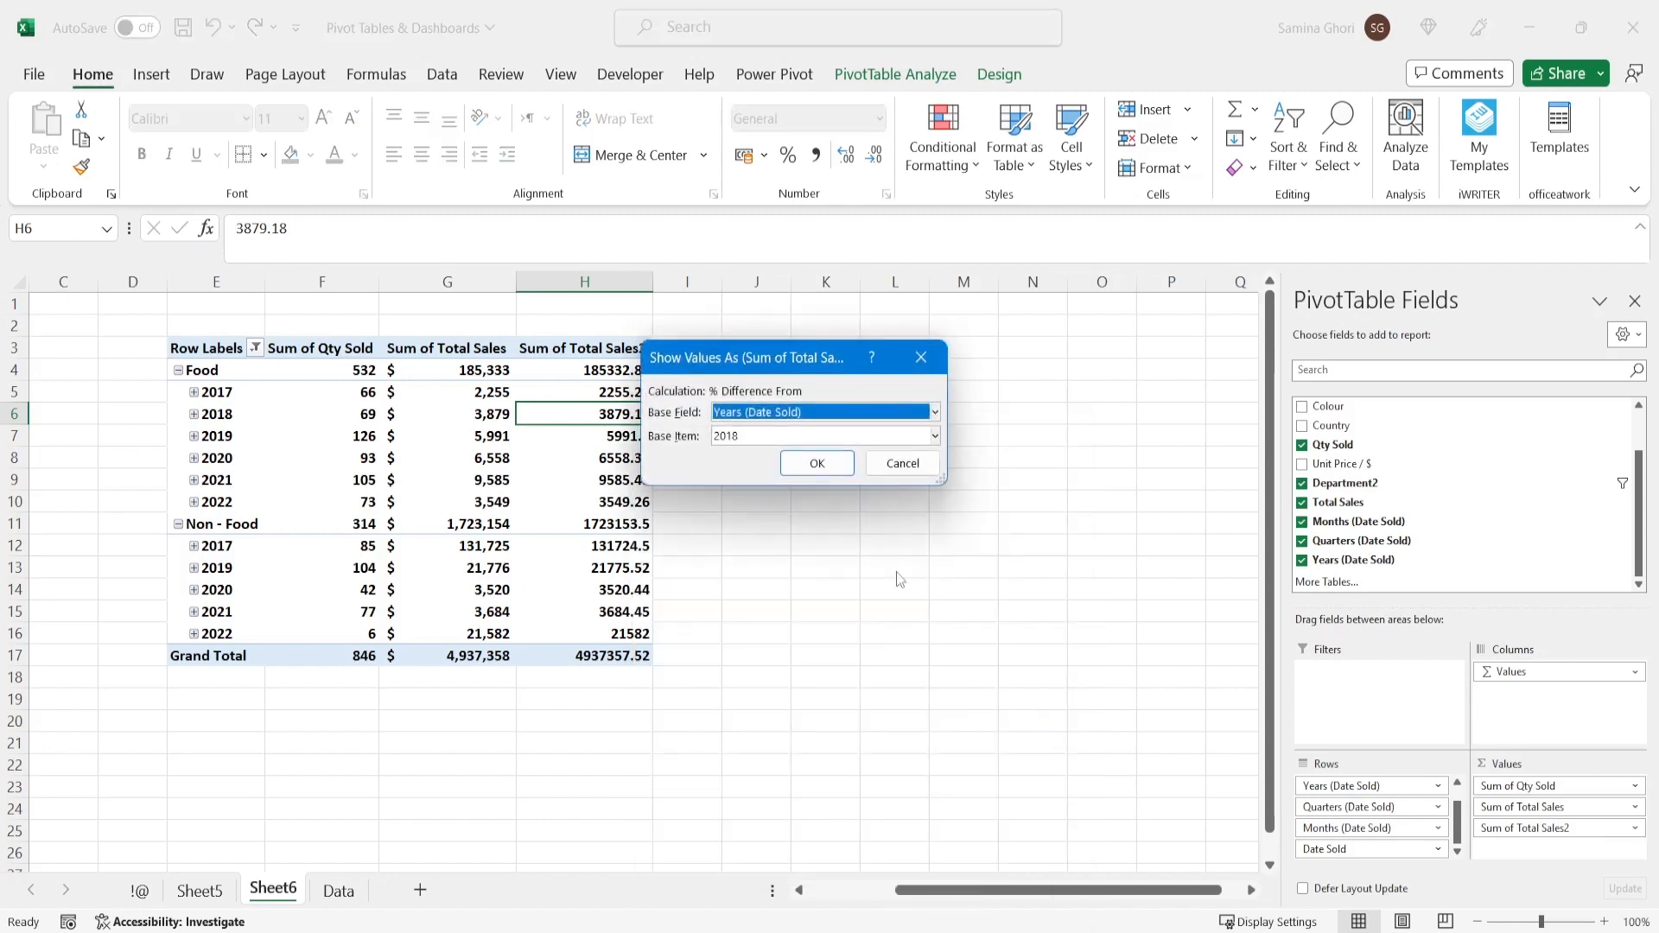
drag(832, 359, 886, 405)
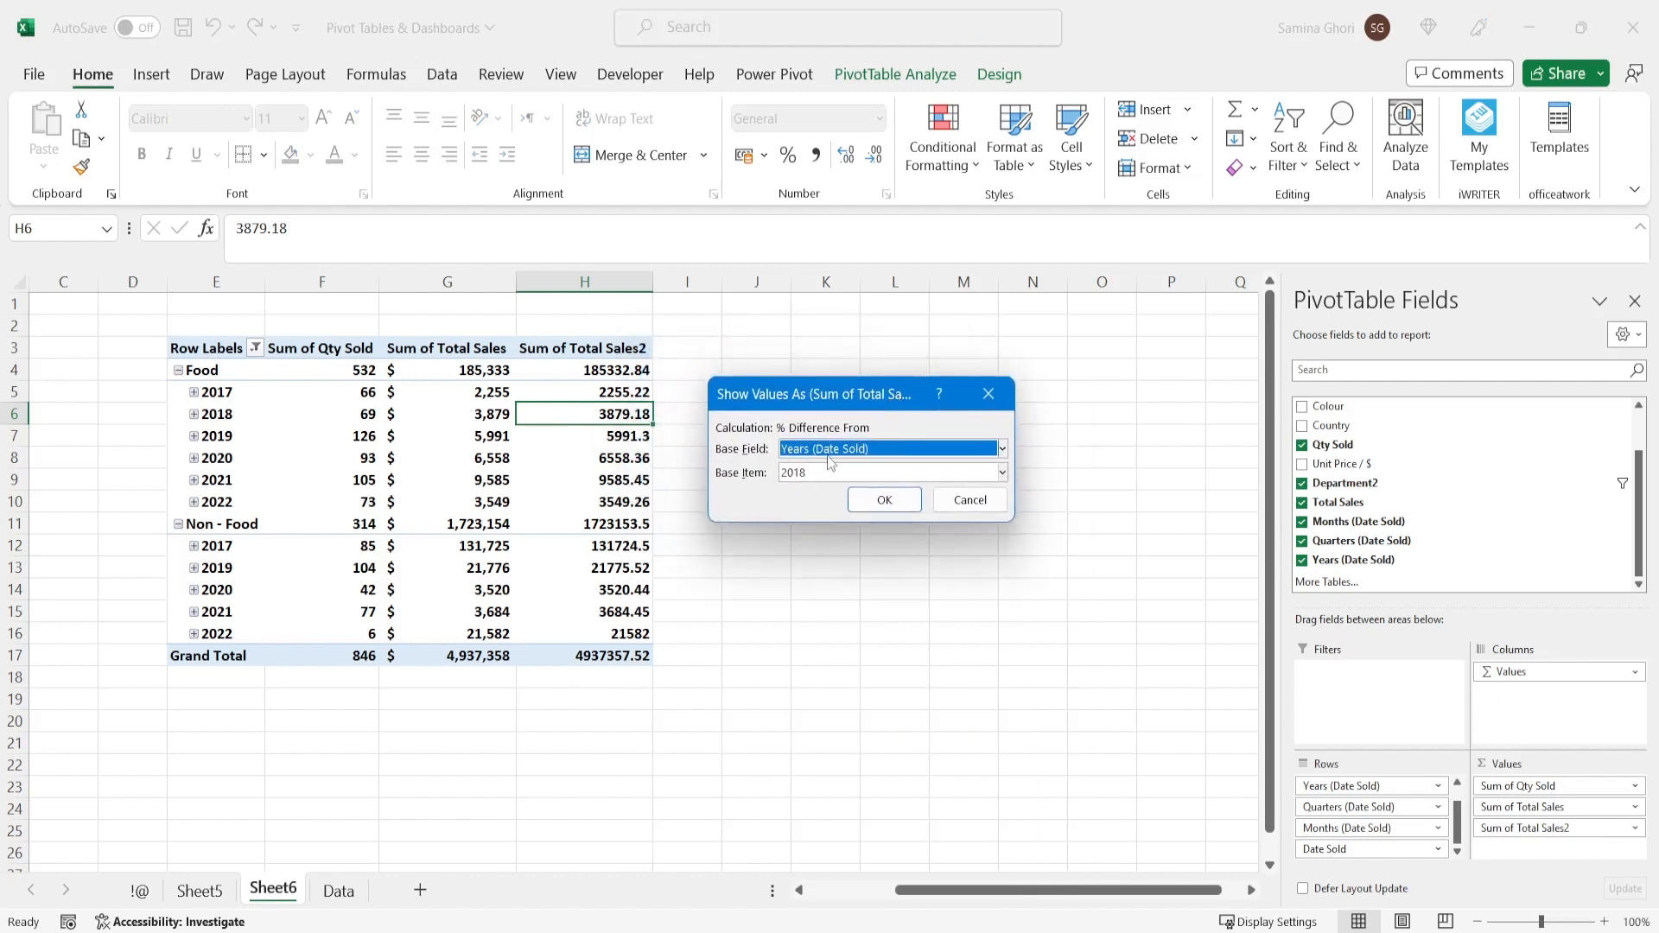
click(905, 451)
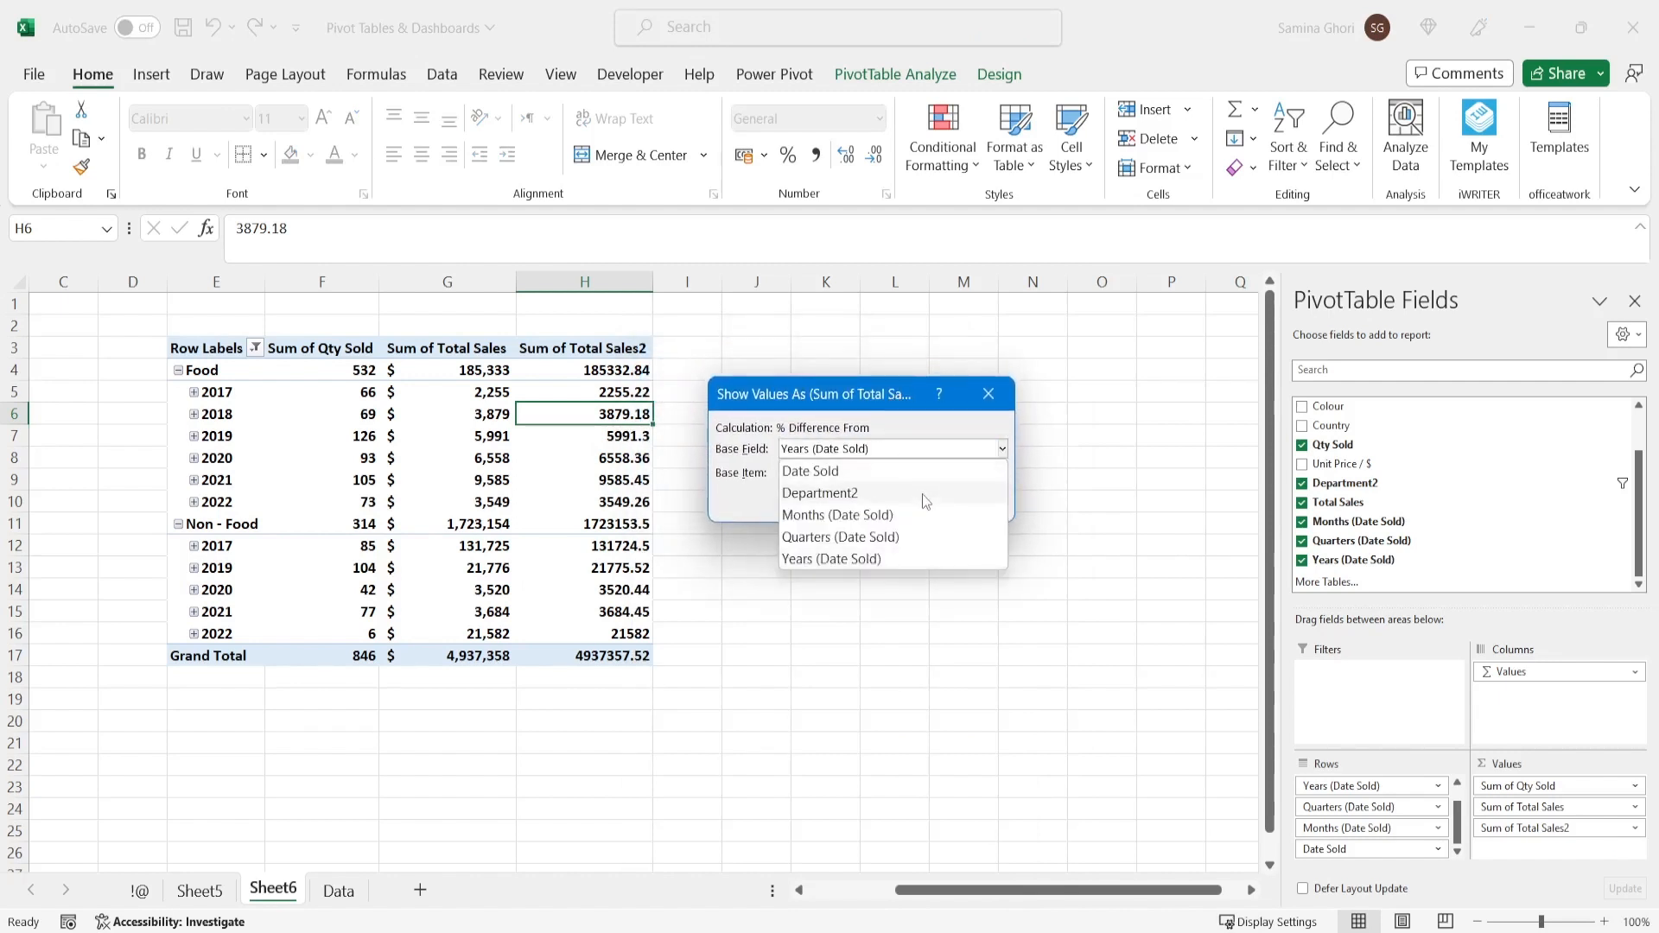
click(922, 560)
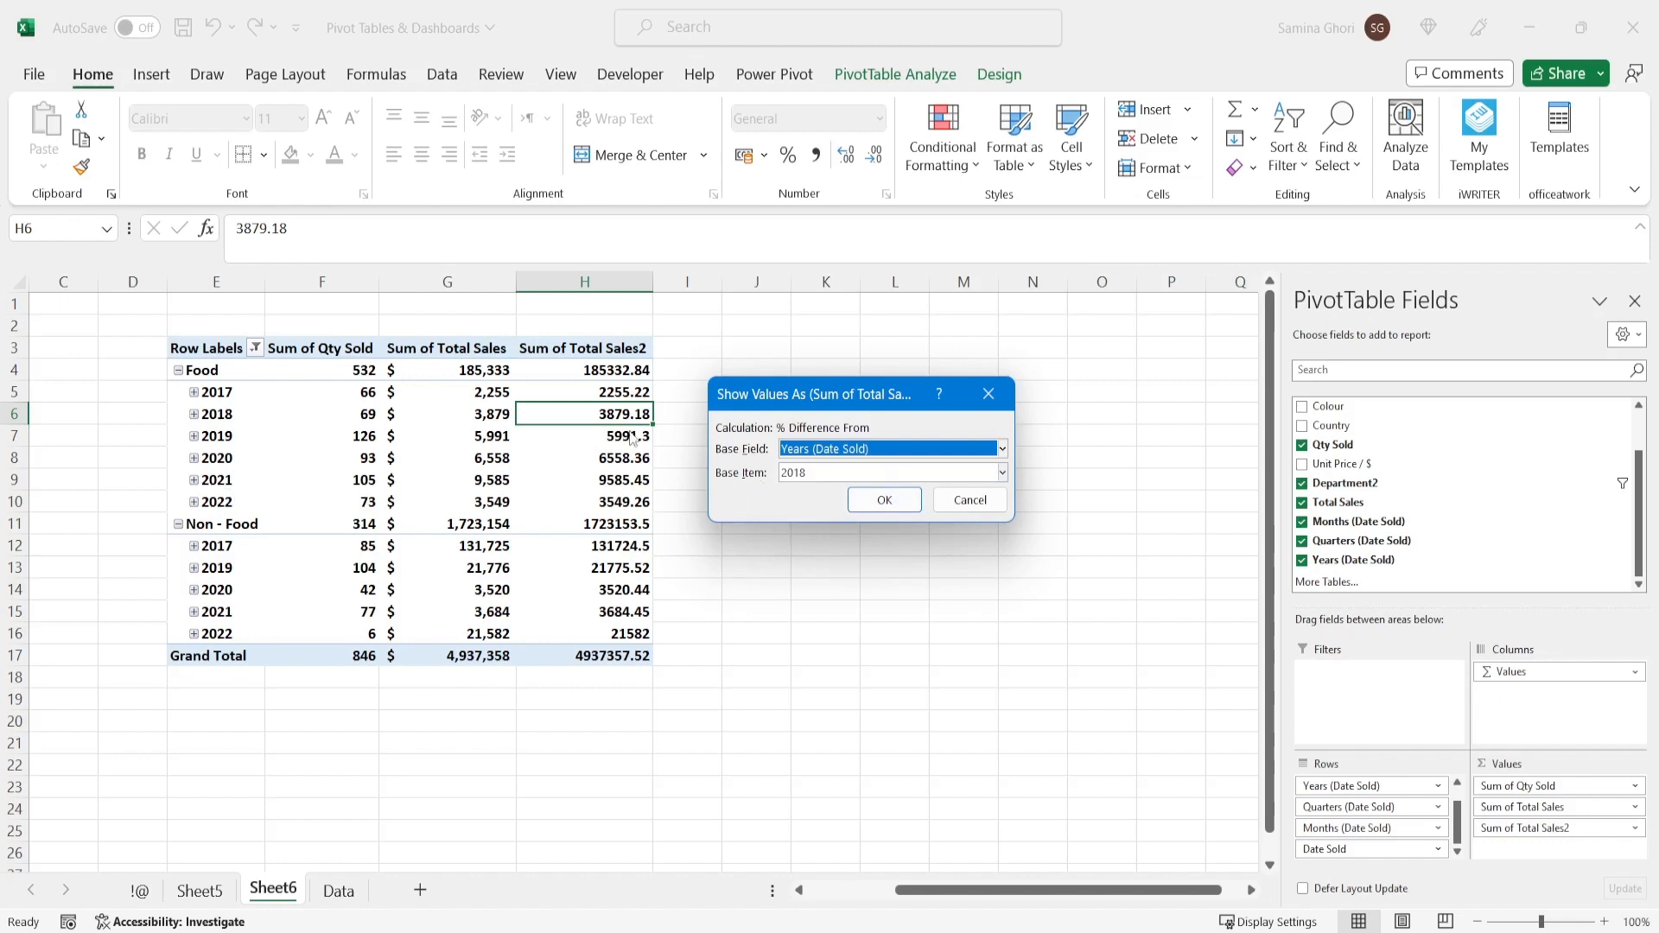
click(919, 473)
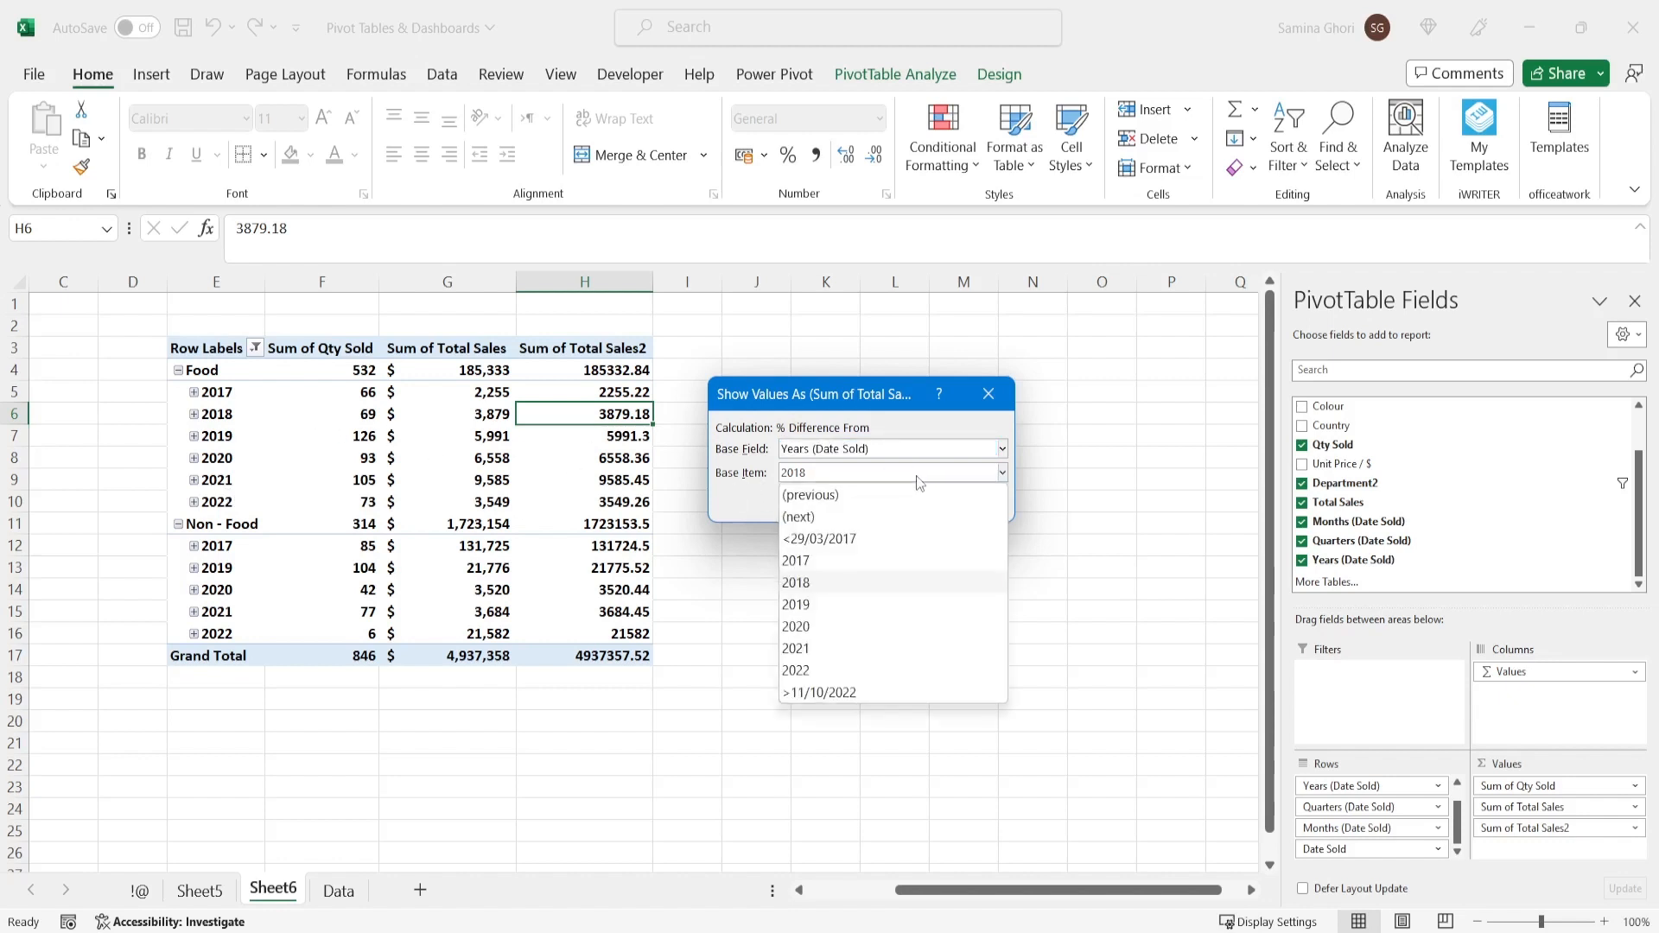
click(873, 565)
click(894, 504)
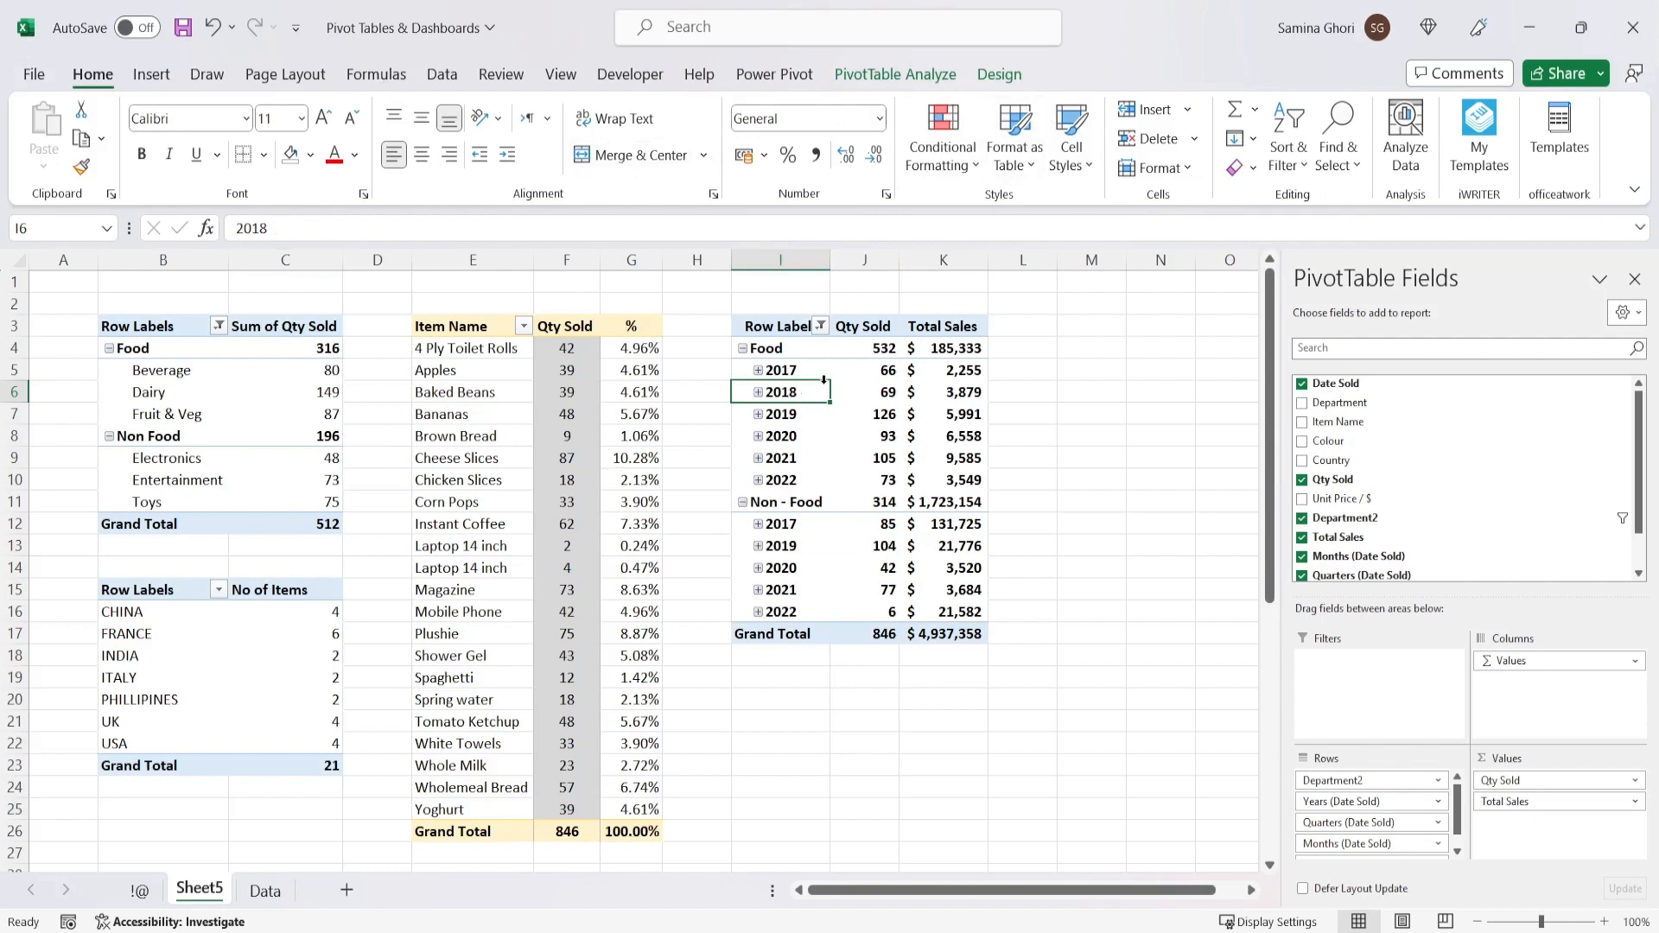
- Insert a Date Sold timeline for the yearly sales PivotTable on Sheet5 and place it beside that table
click(914, 80)
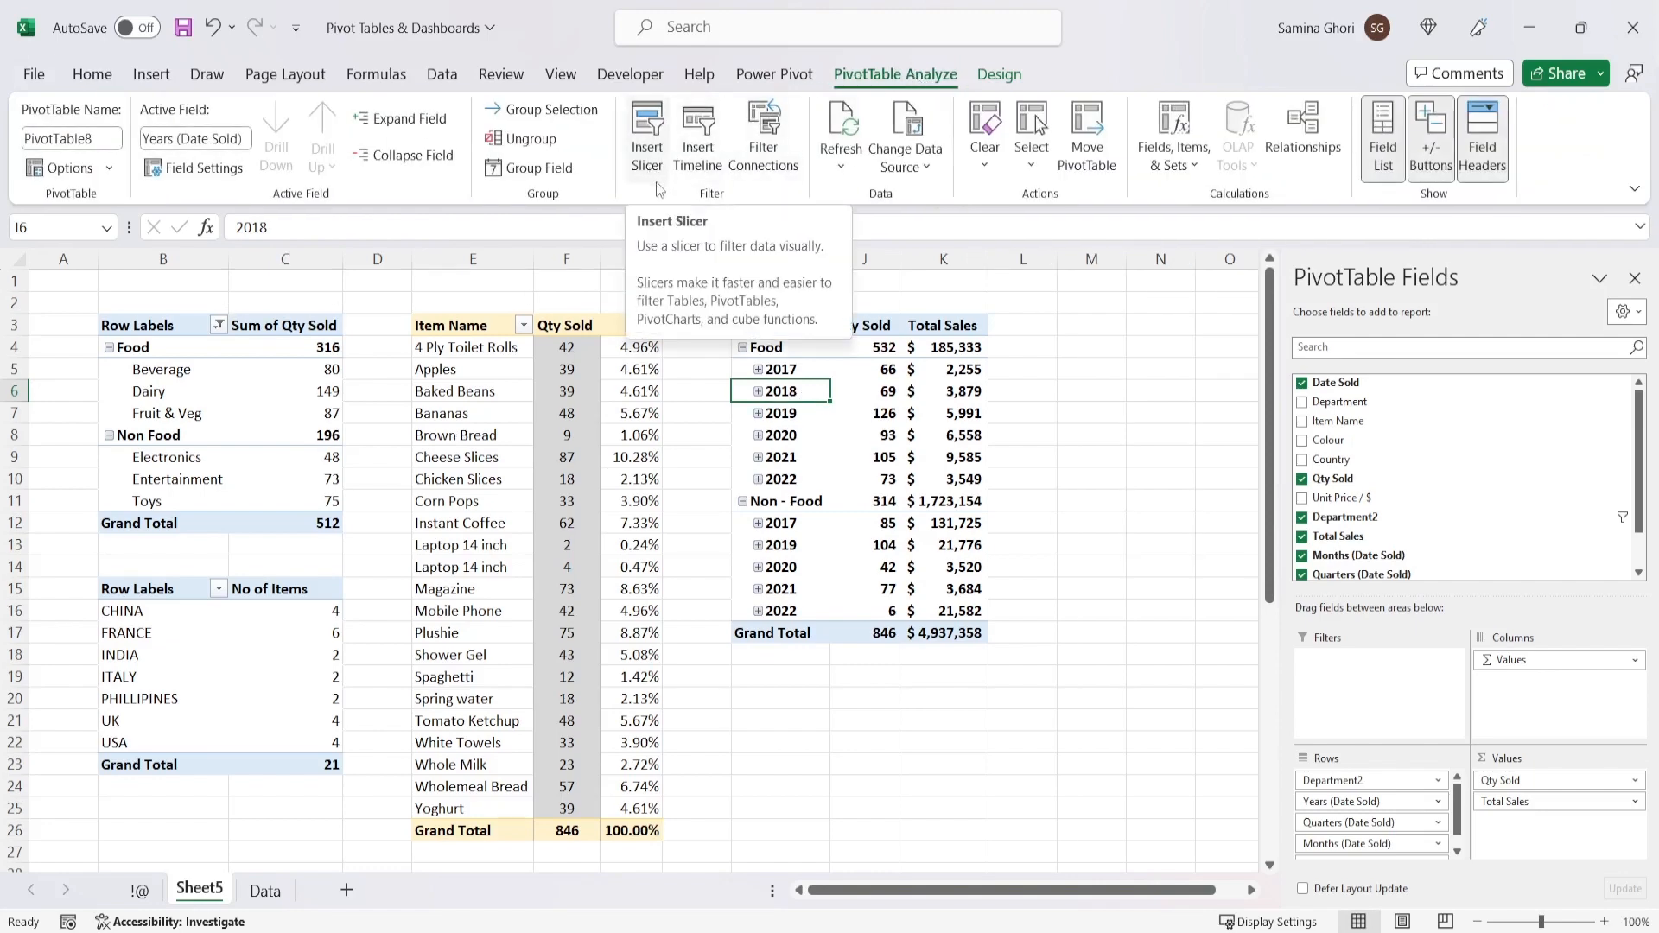
click(699, 138)
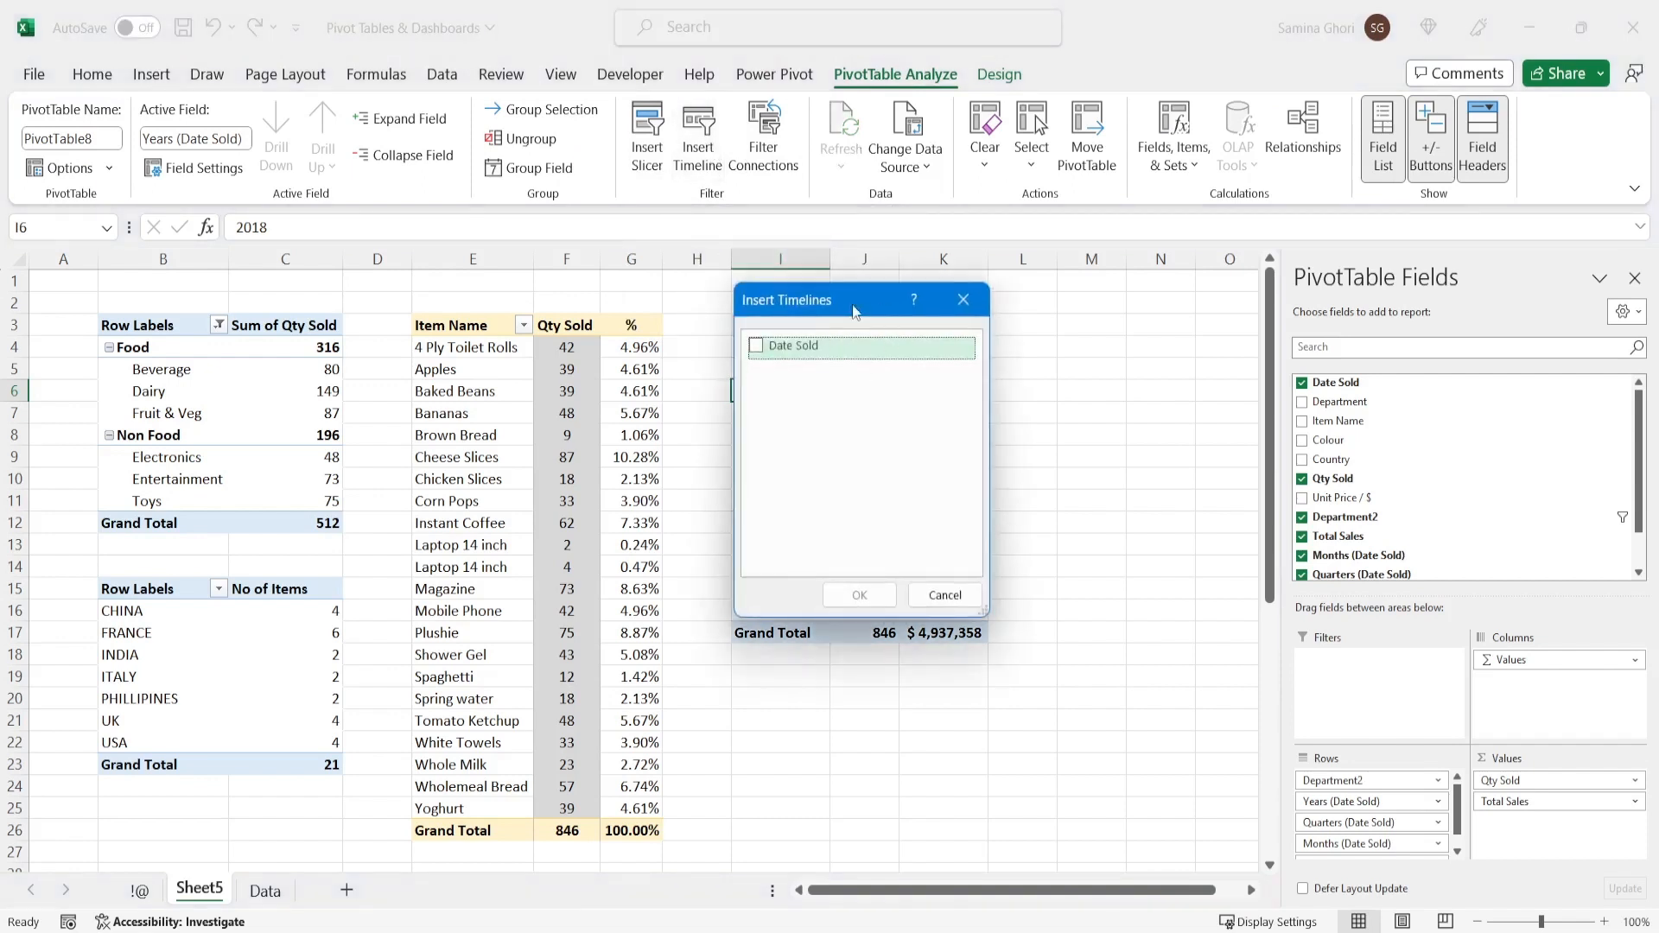
click(754, 350)
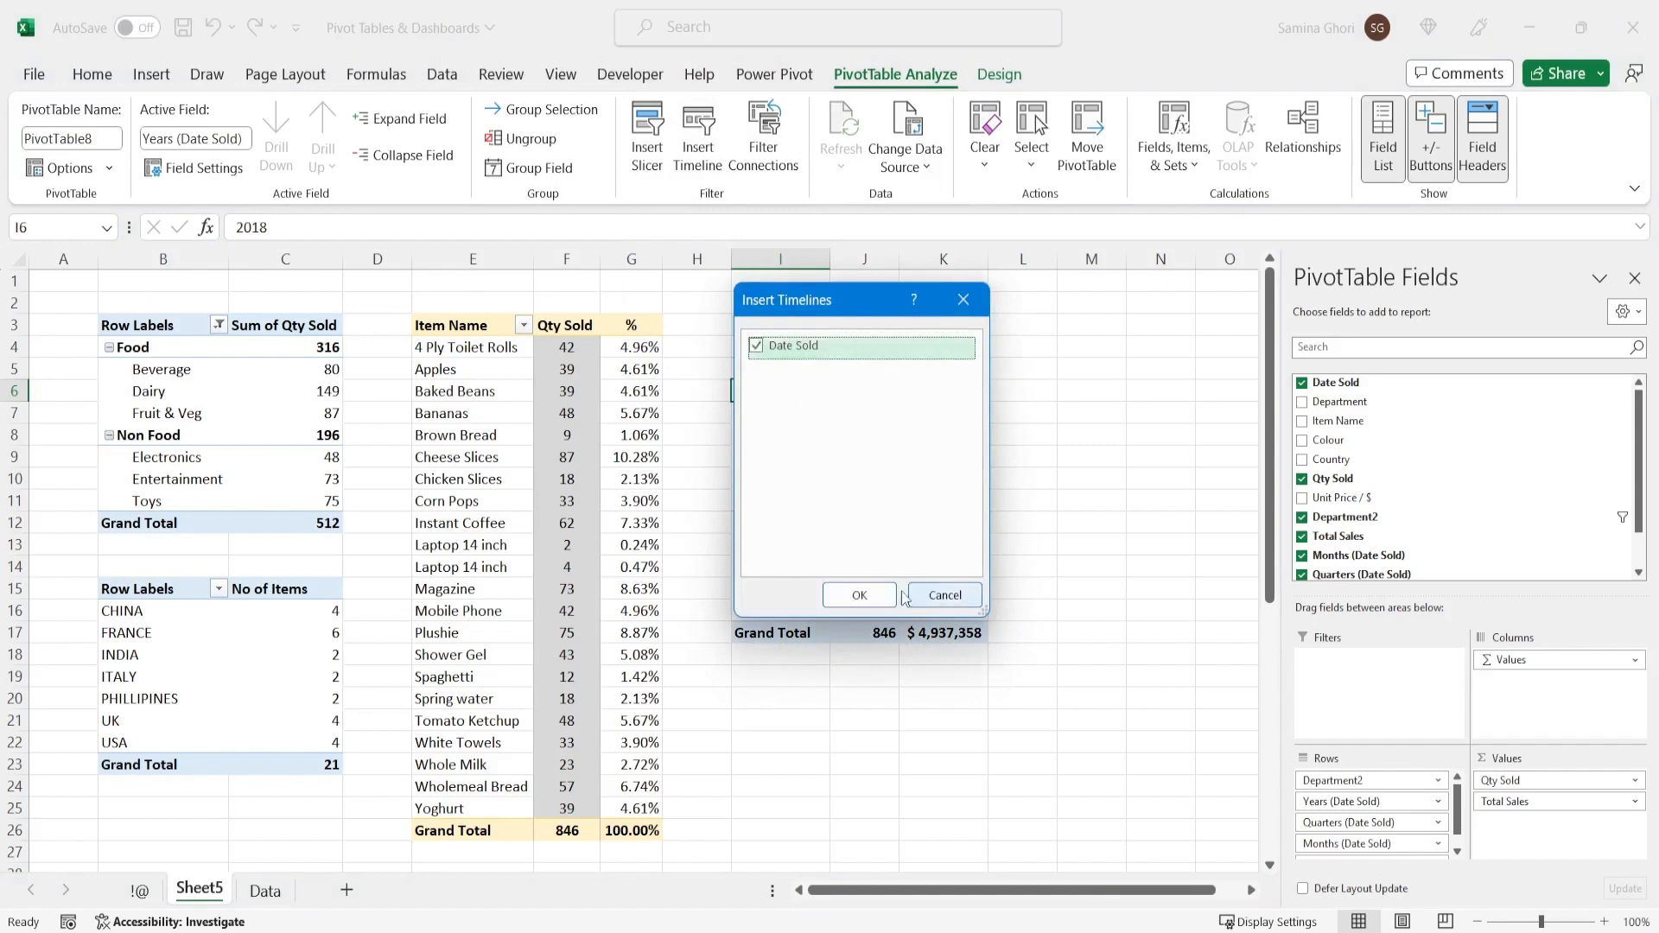
click(859, 594)
drag(617, 502, 1181, 311)
- Set the Date Sold timeline's time level to Years and filter the yearly sales PivotTable to 2021
click(1381, 361)
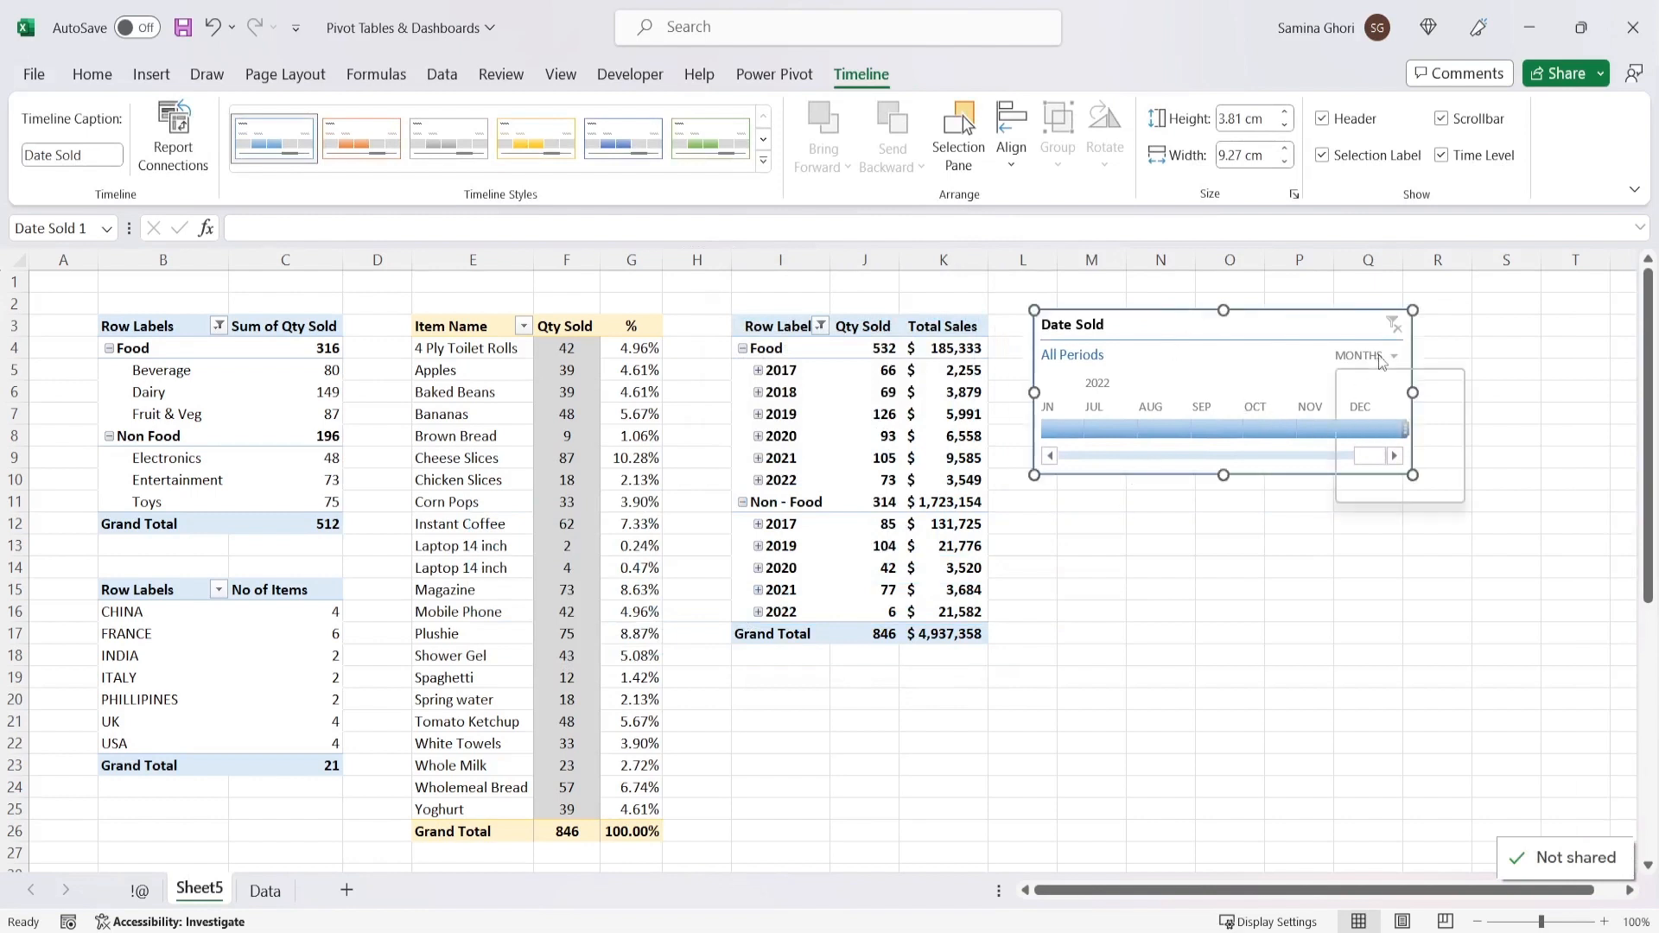
click(1395, 387)
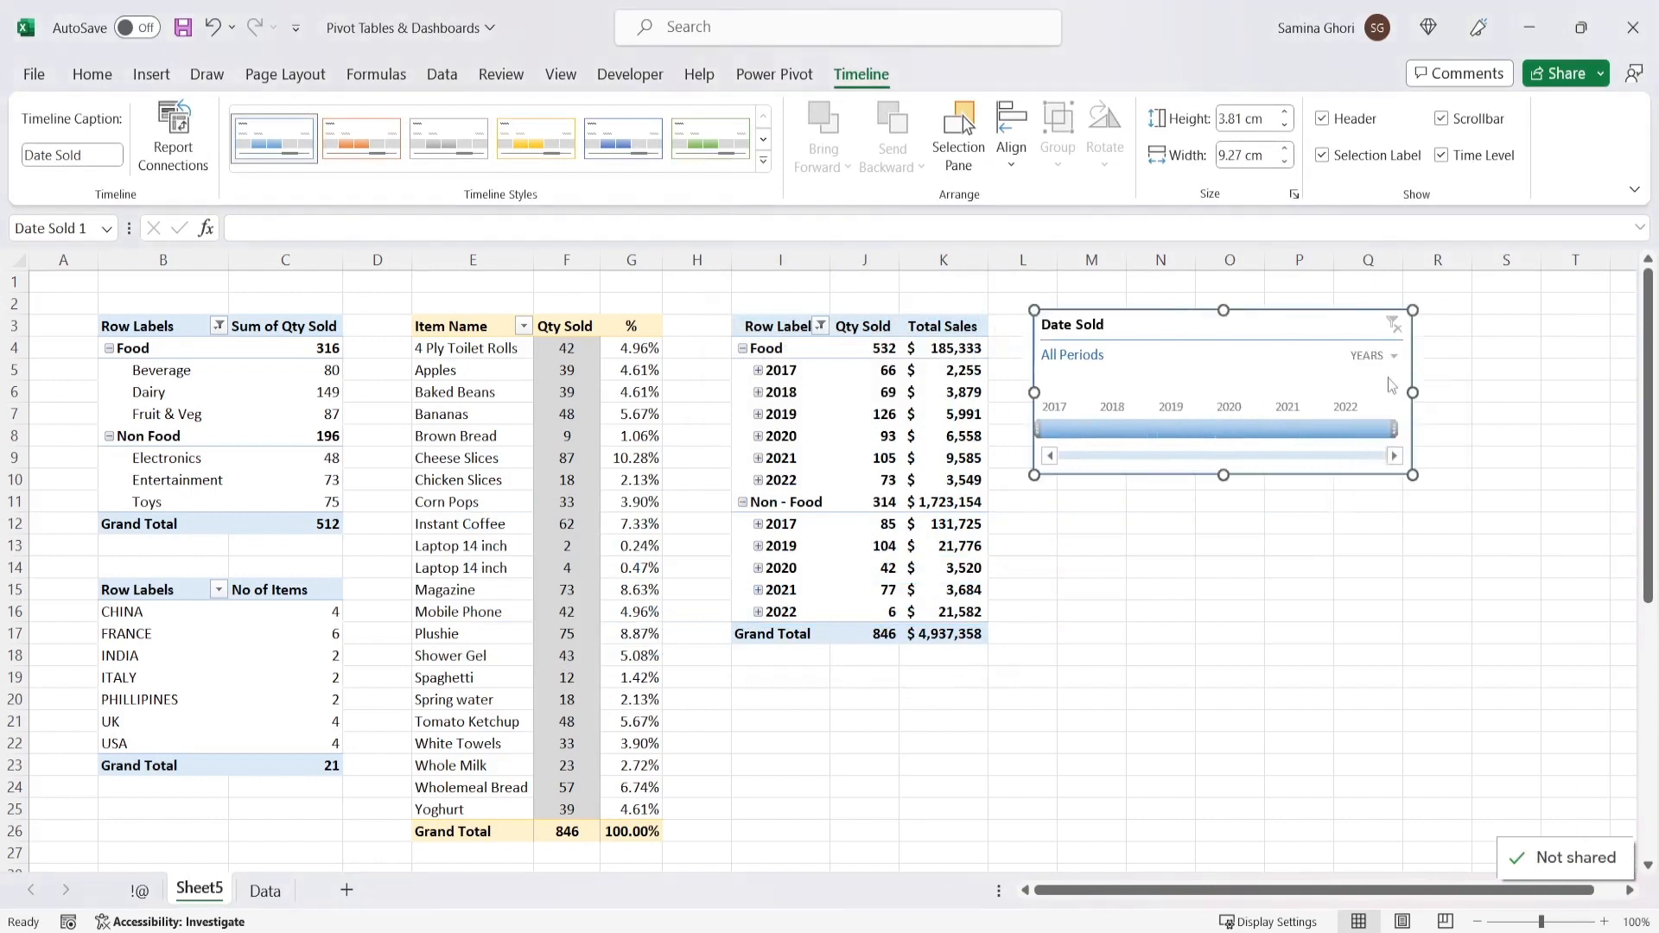
click(1319, 432)
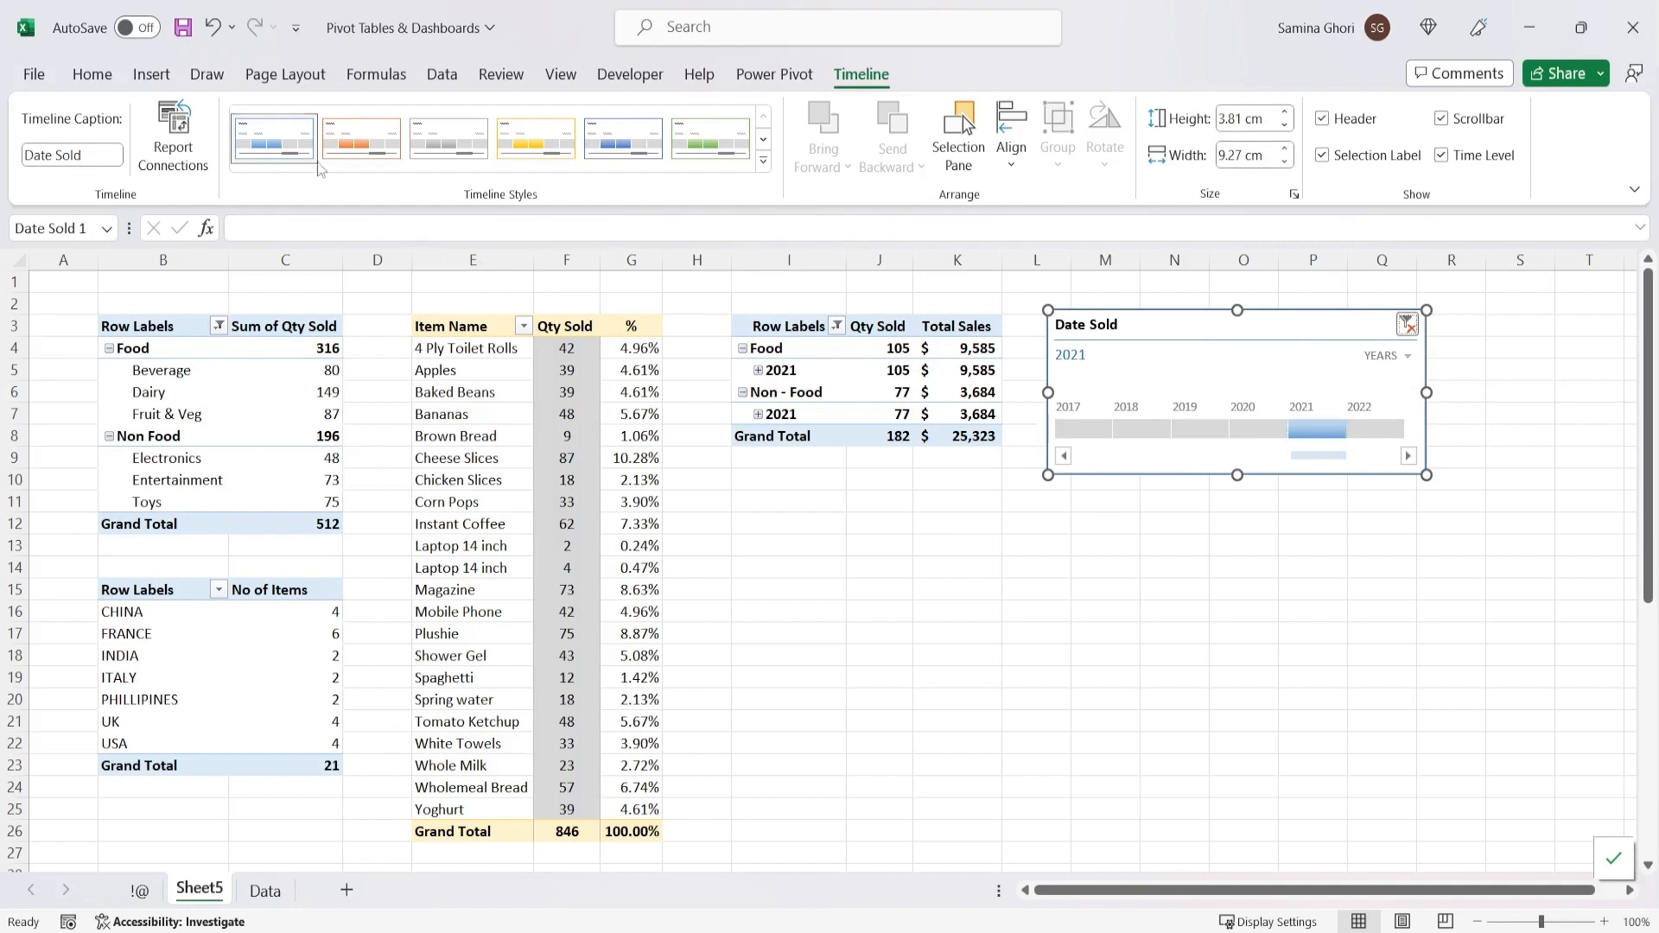
- Check the Date Sold timeline's report connections, including its link to PivotTable8 on Sheet5
click(192, 150)
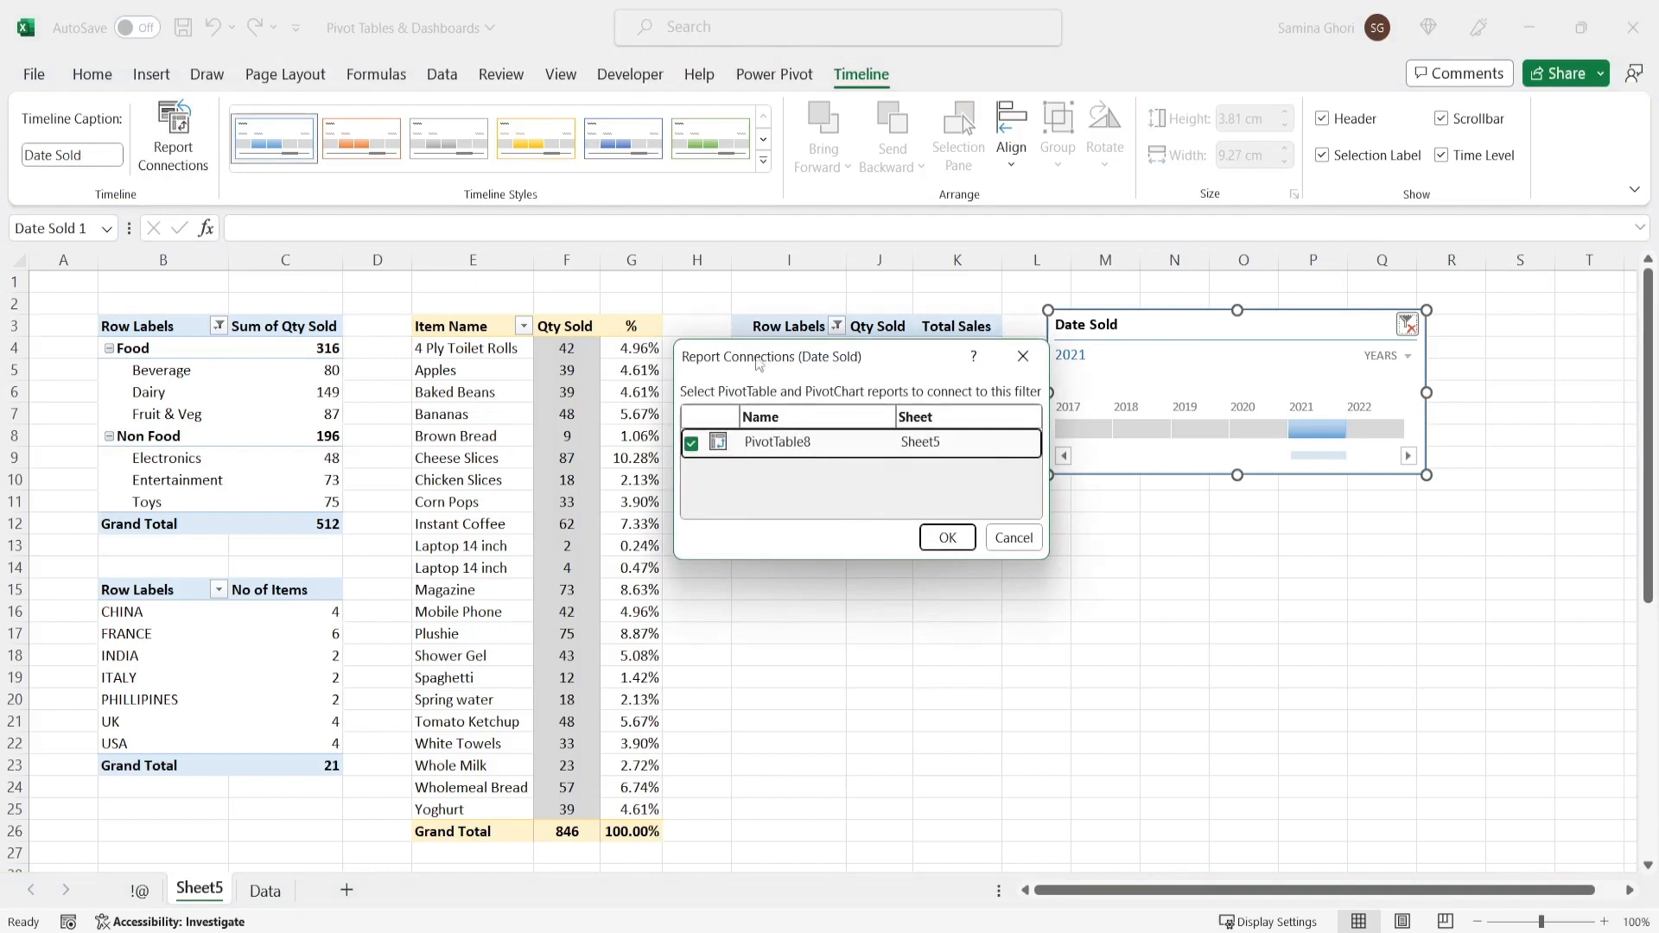
click(793, 445)
click(692, 443)
click(947, 538)
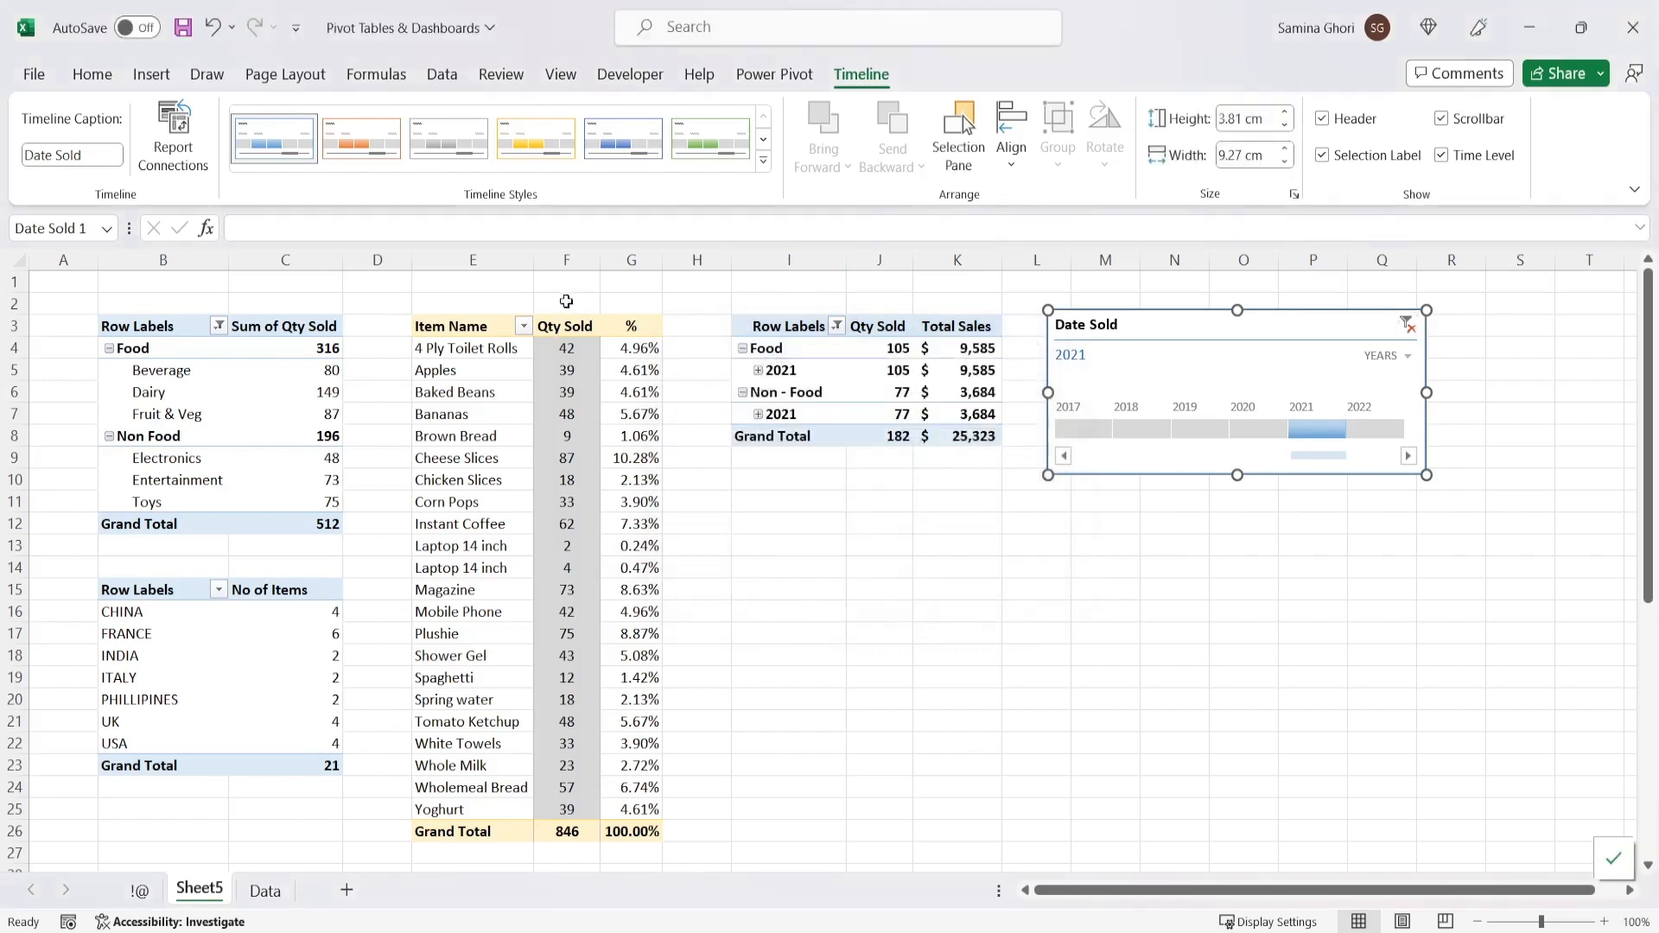
- Insert slicers for Date Sold, Department and Colour on the Item Name PivotTable
click(566, 369)
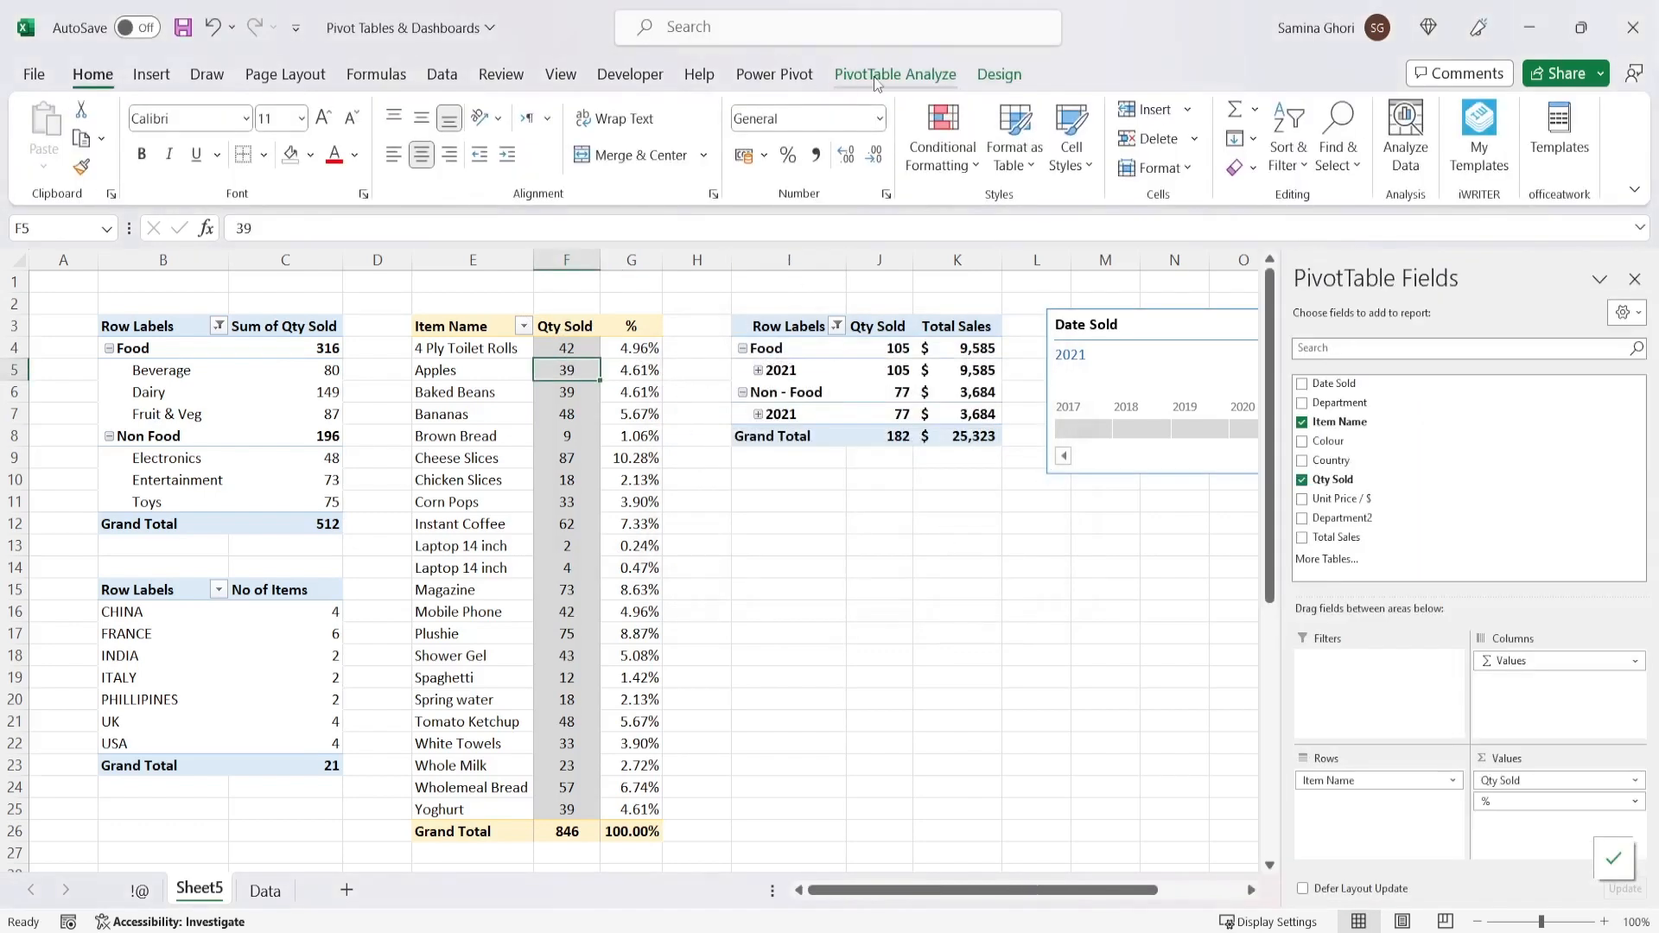
click(876, 76)
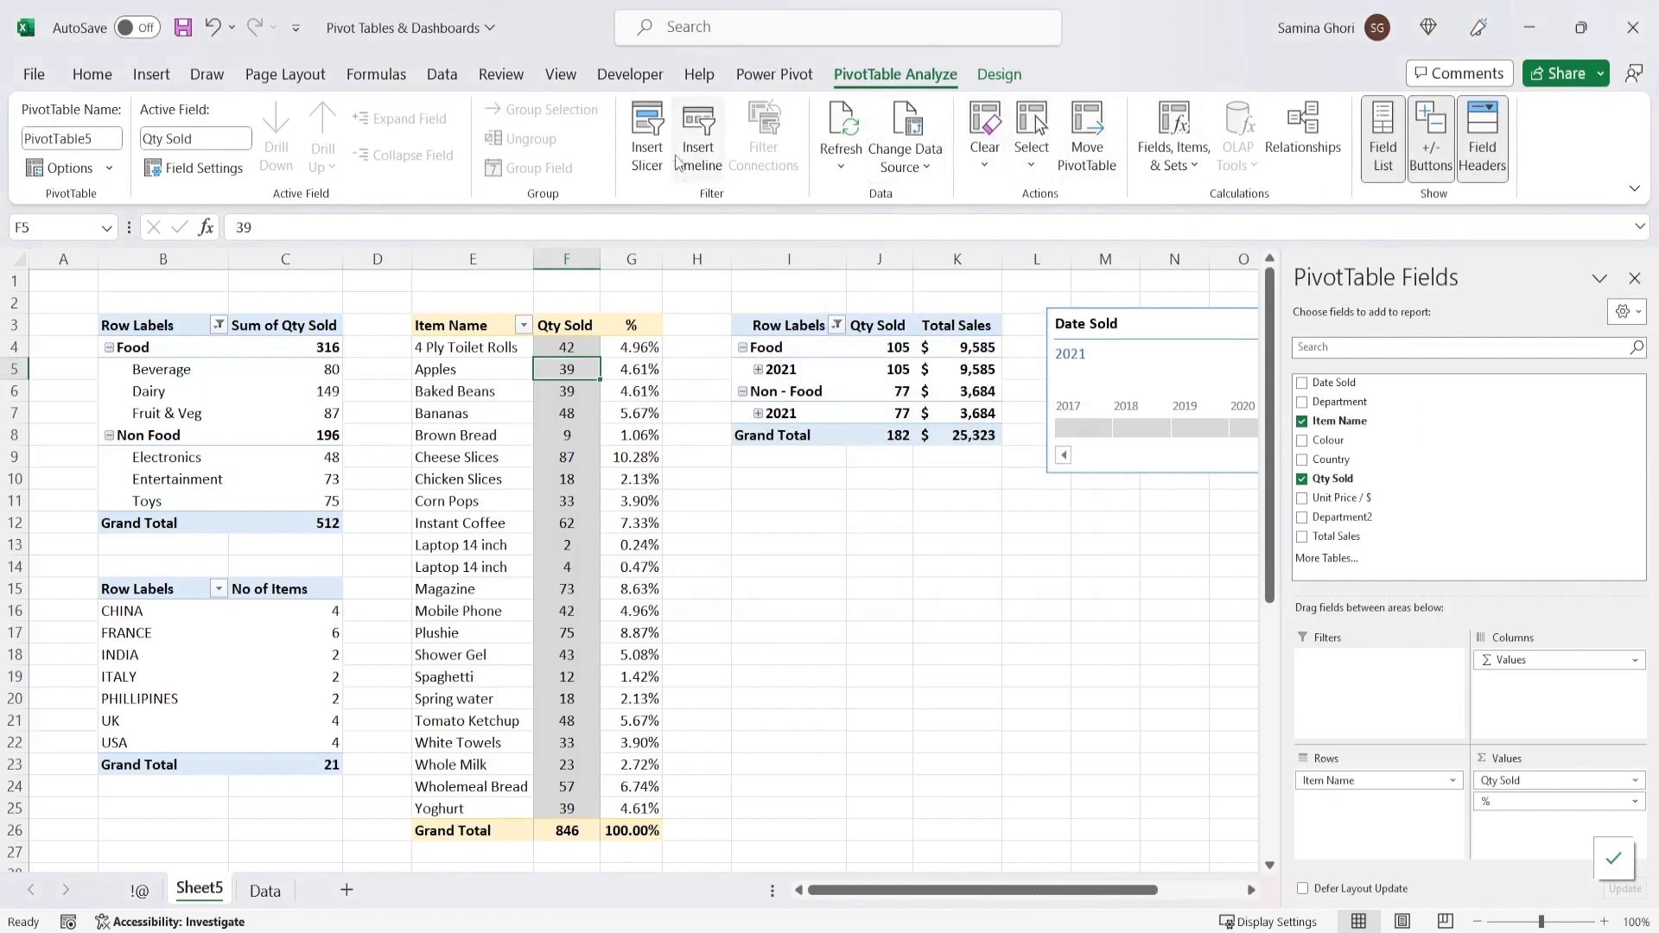
click(647, 138)
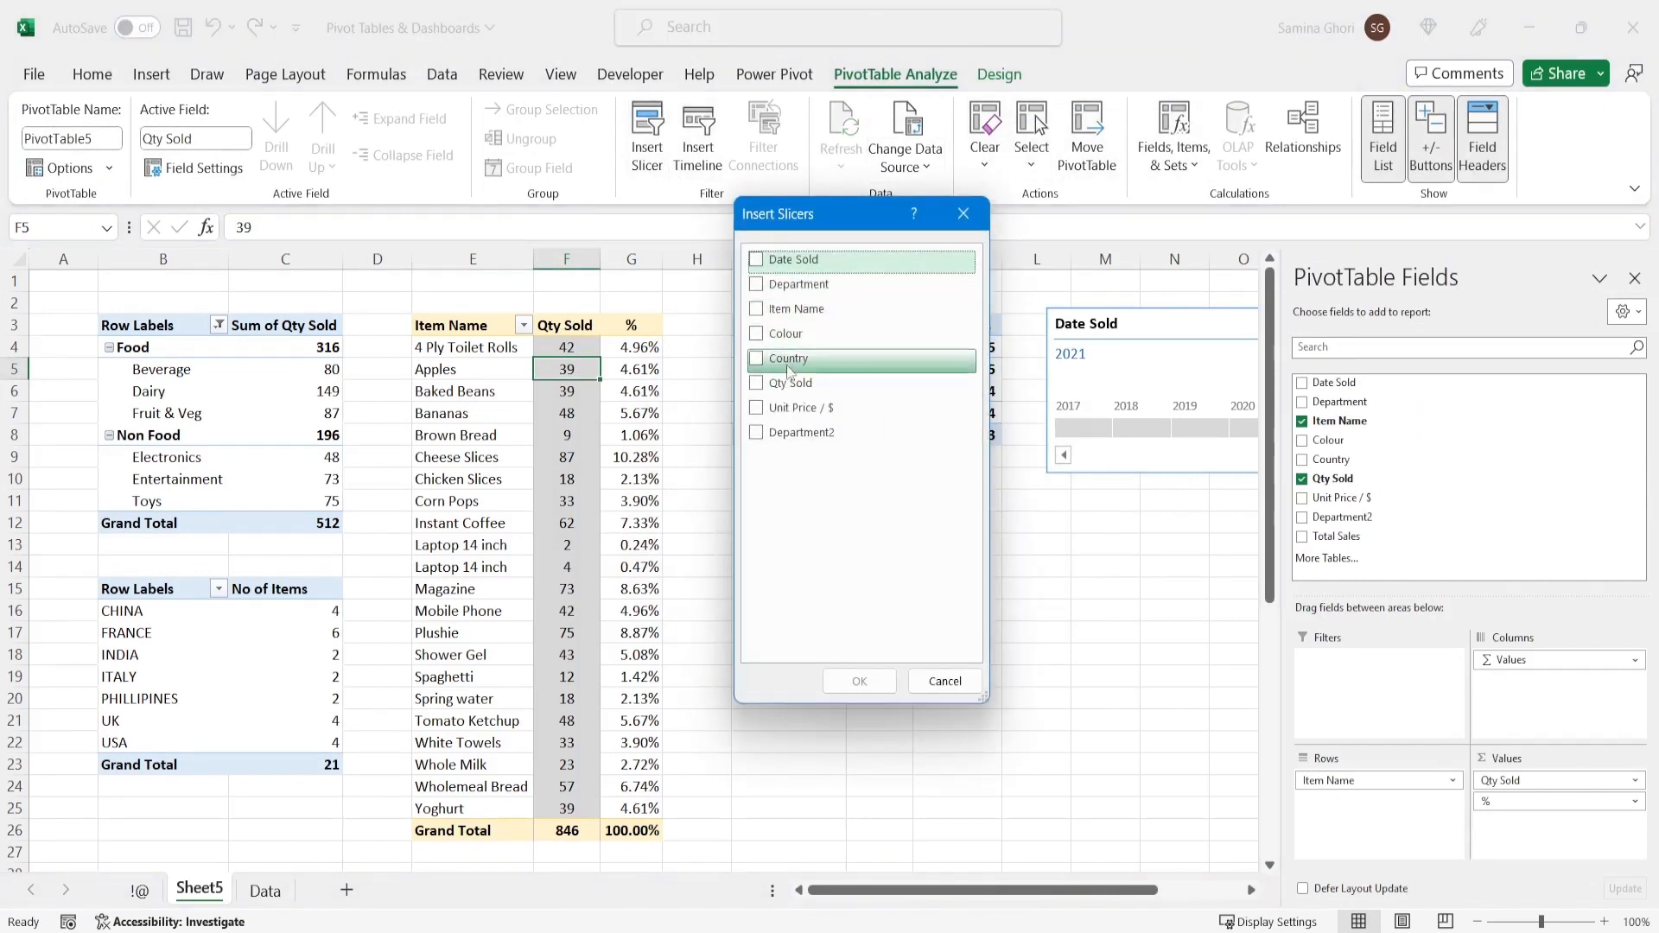
click(757, 261)
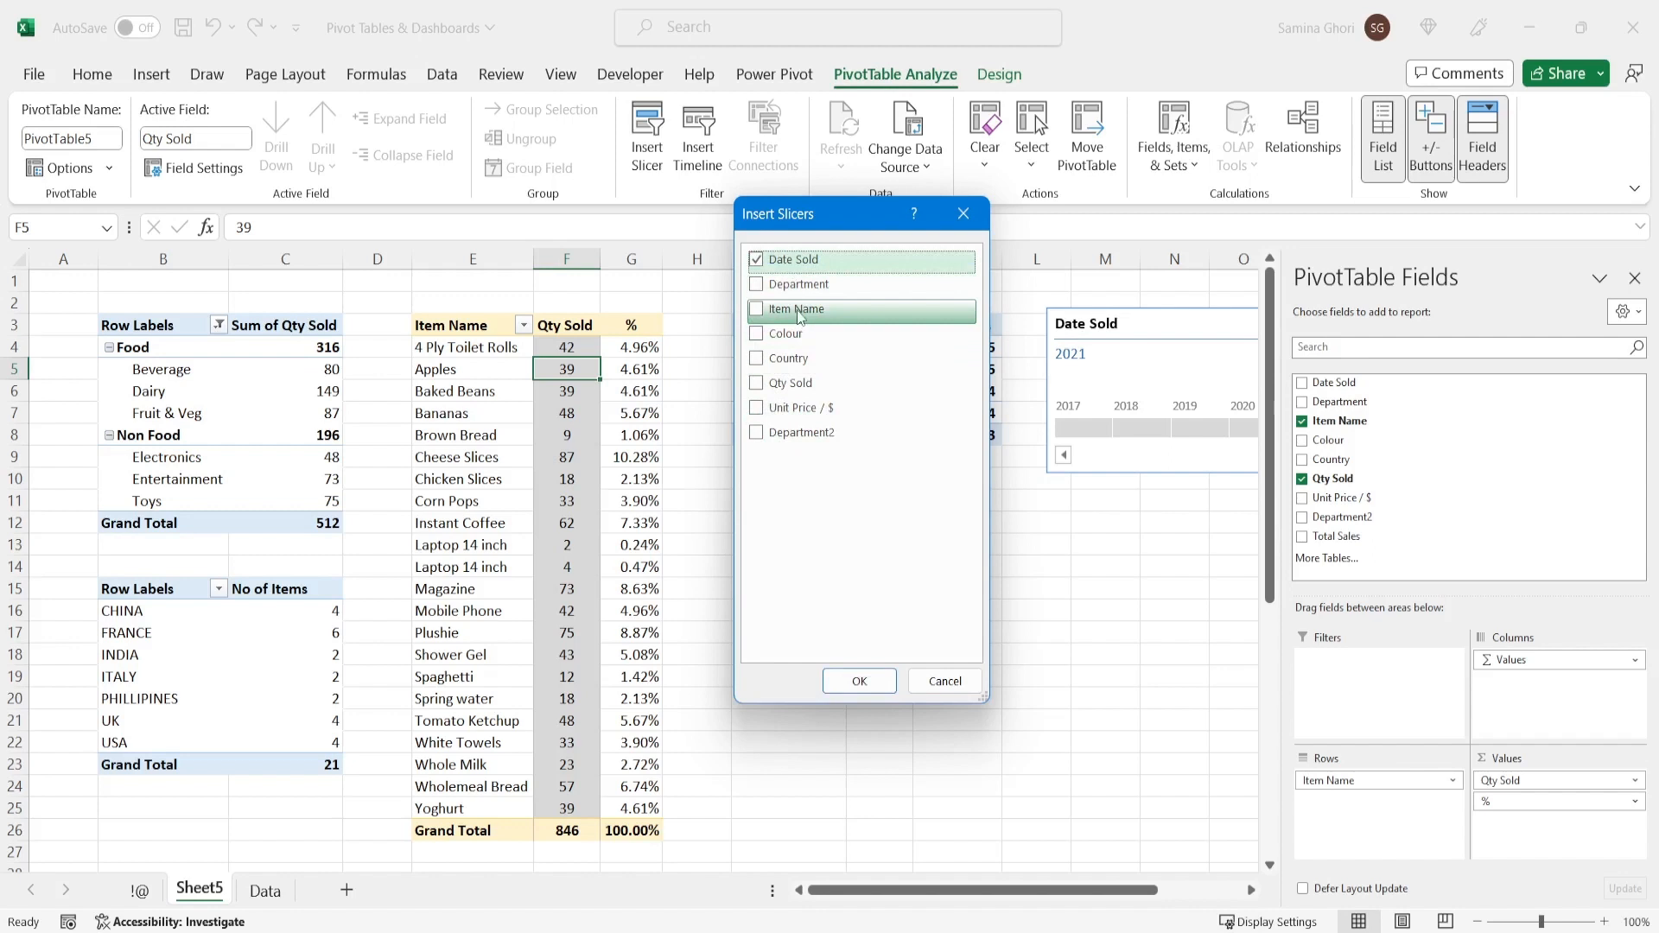
click(758, 286)
click(758, 334)
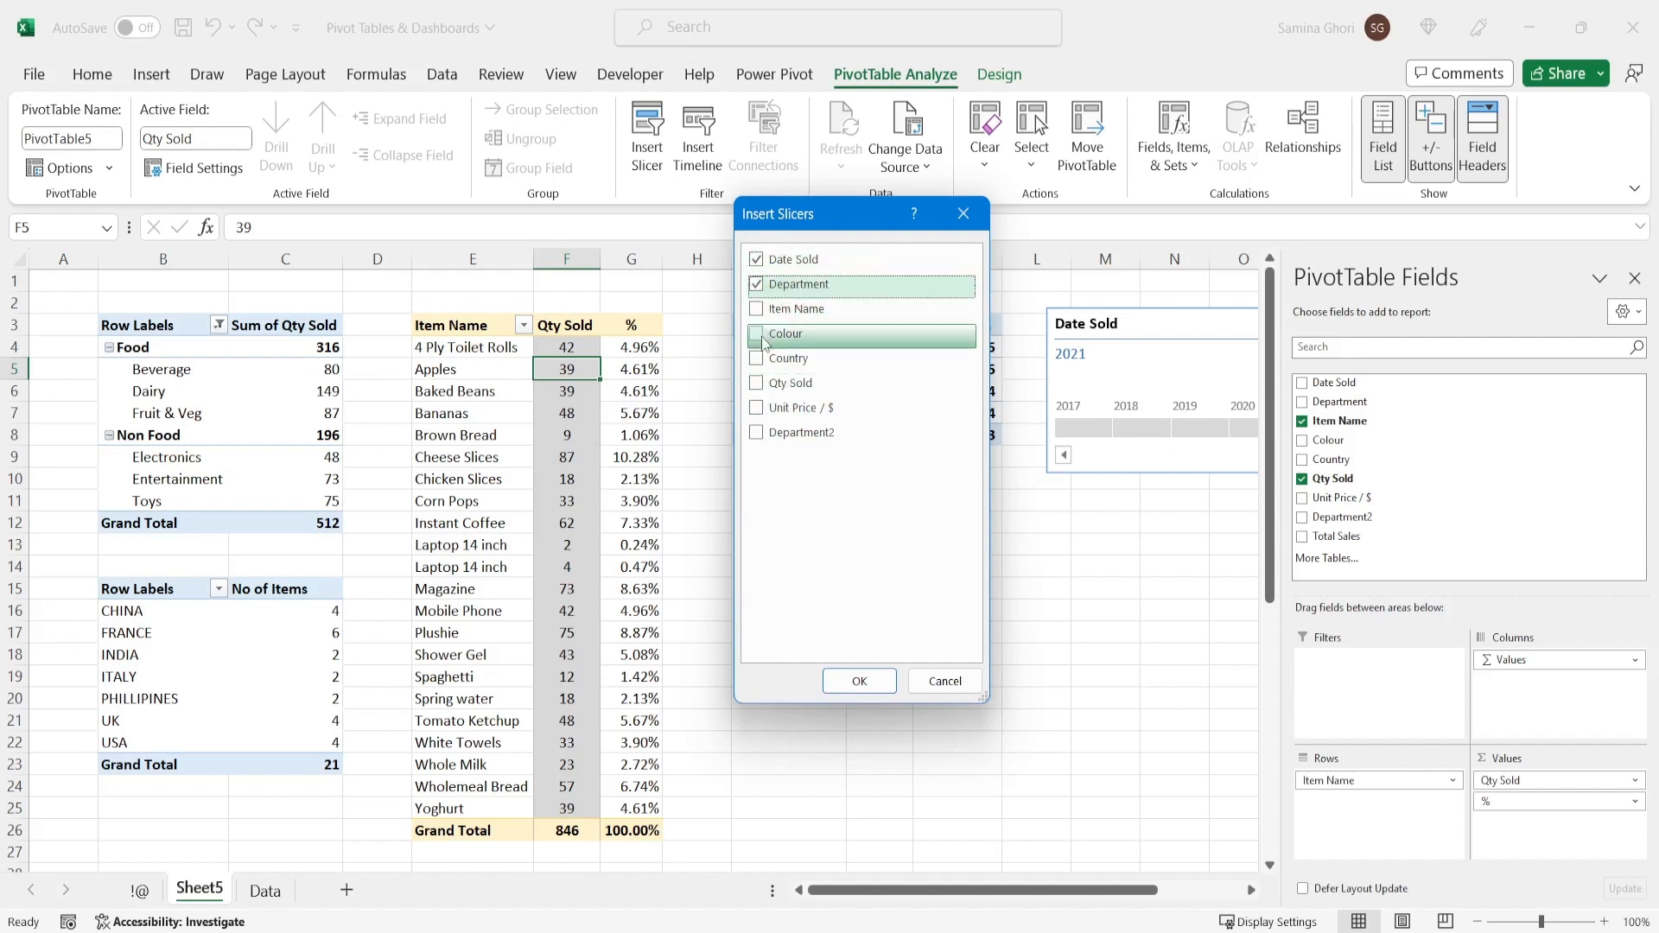
click(889, 689)
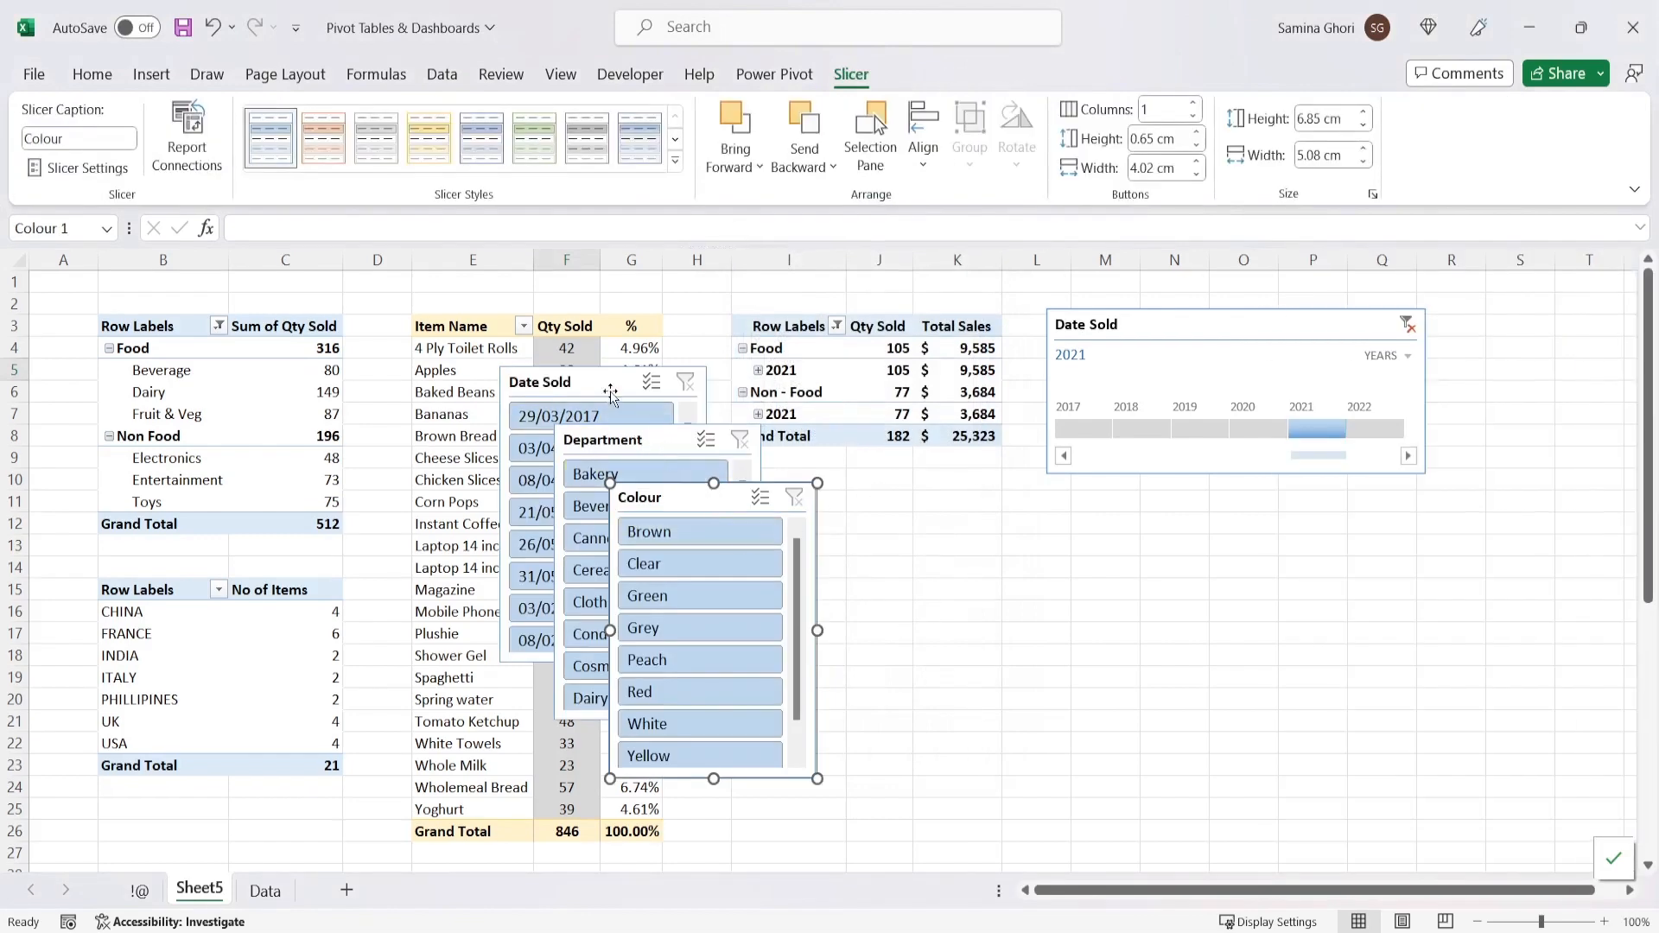
- Arrange the Date Sold, Colour and Department slicers in a row below the yearly sales PivotTable and the timeline
drag(611, 385, 841, 508)
drag(704, 511, 1072, 518)
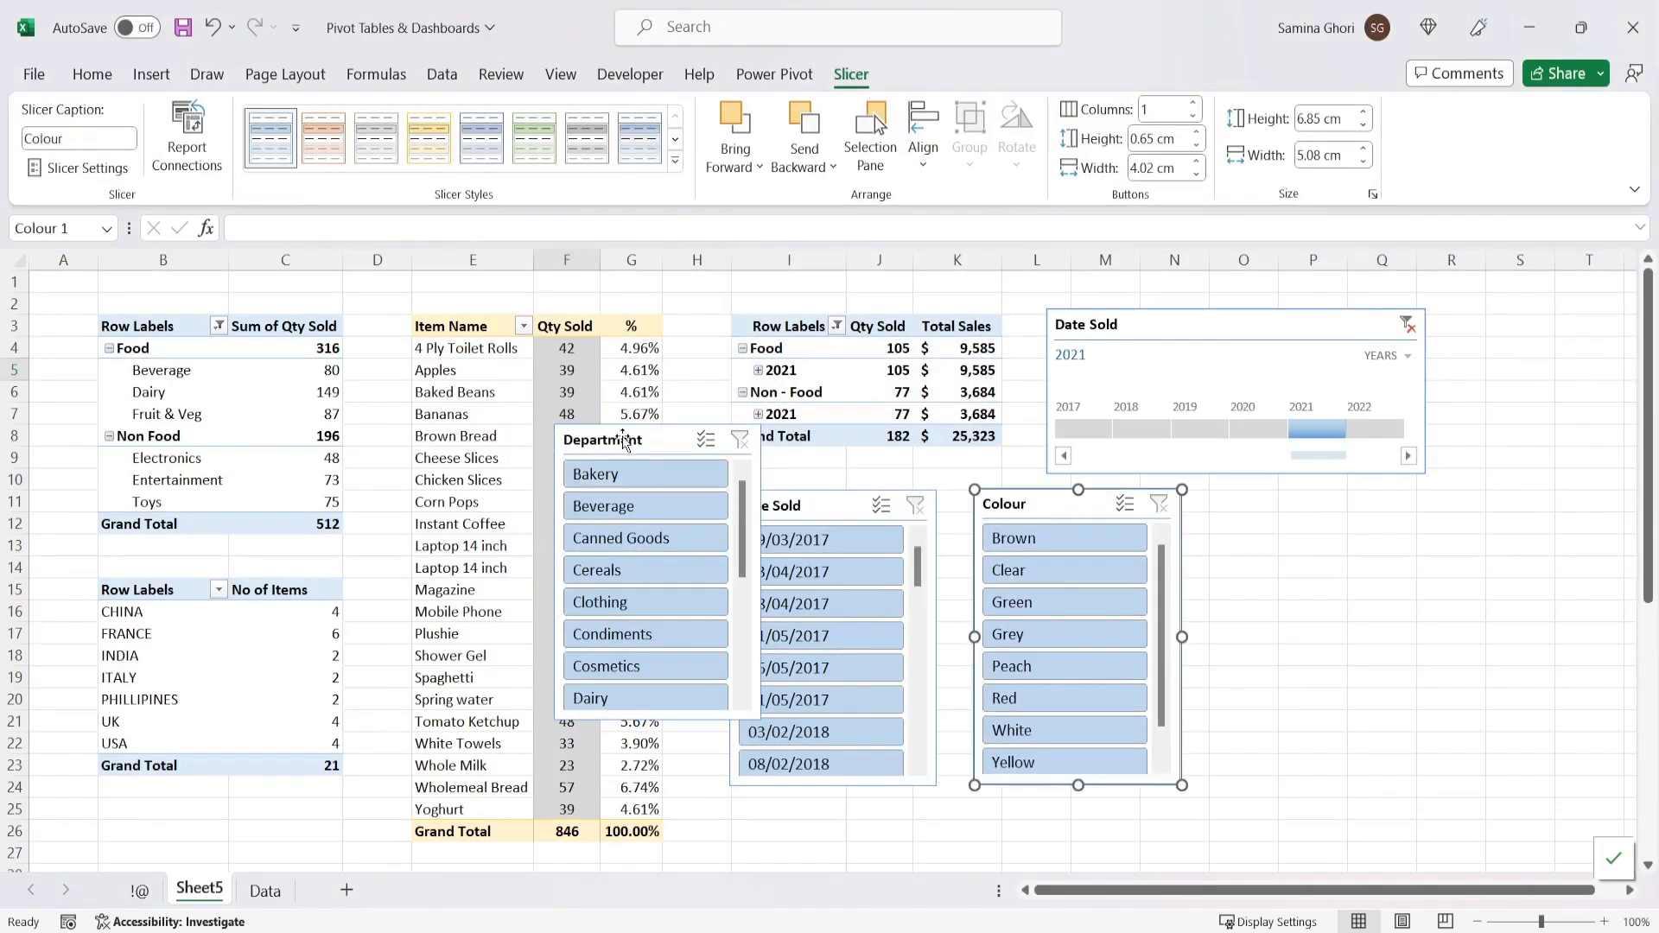
drag(622, 439, 1285, 504)
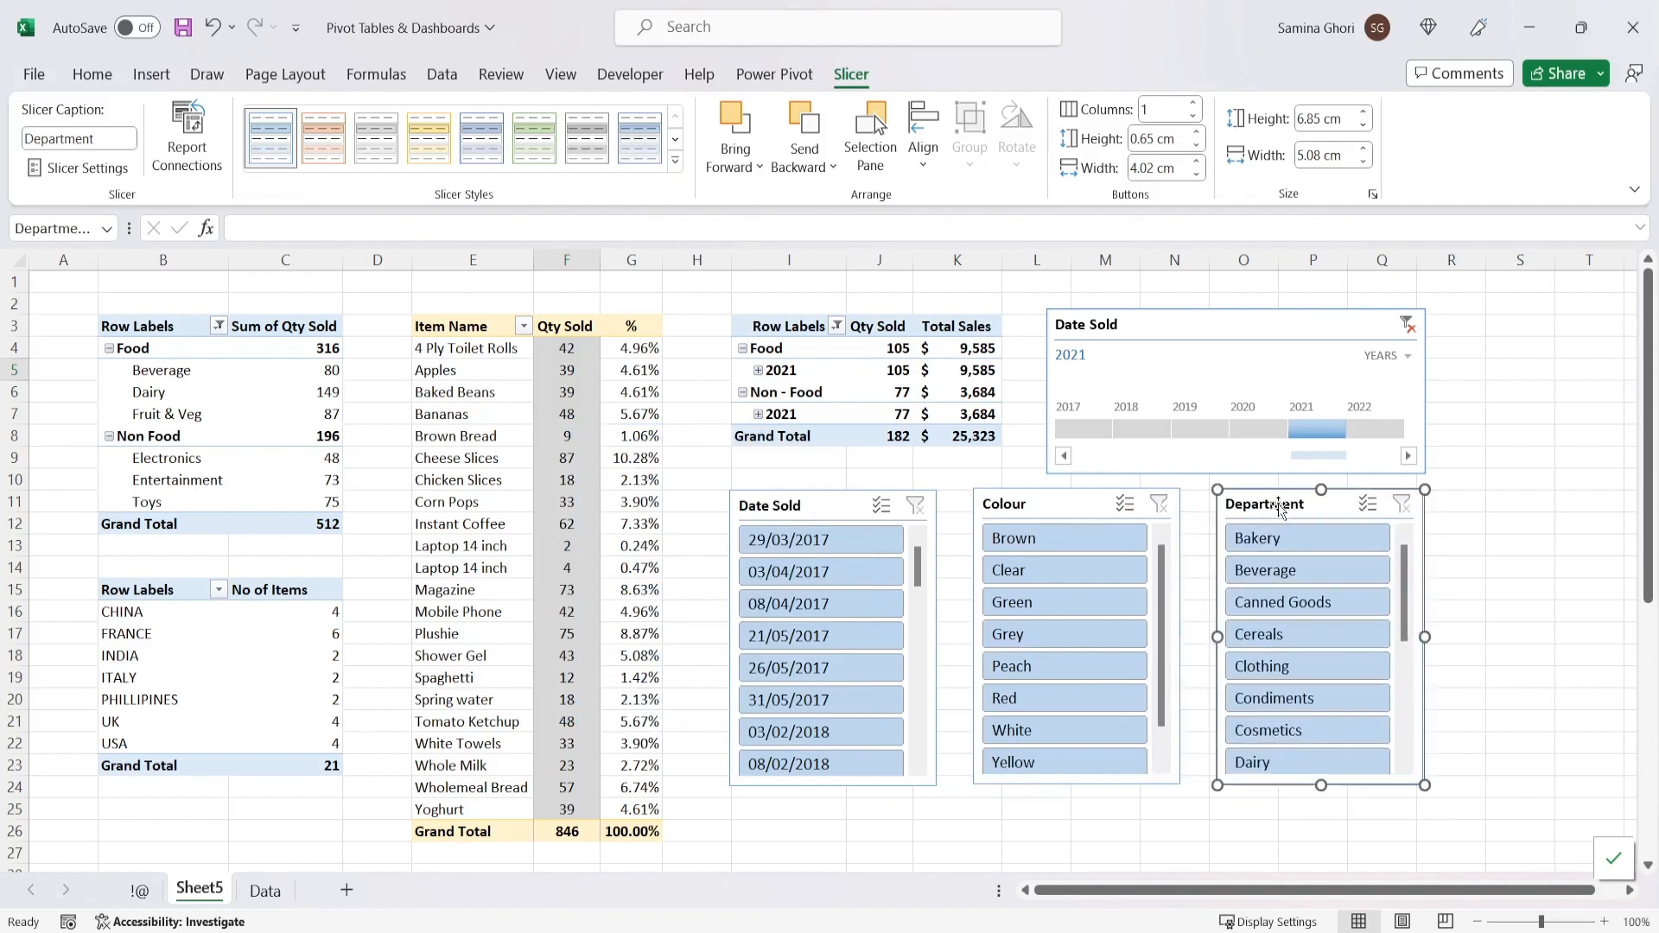
- Connect the Department slicer to PivotTable4 as well, and test it by filtering to Beverage and clearing the filter
right_click(1274, 505)
key(Escape)
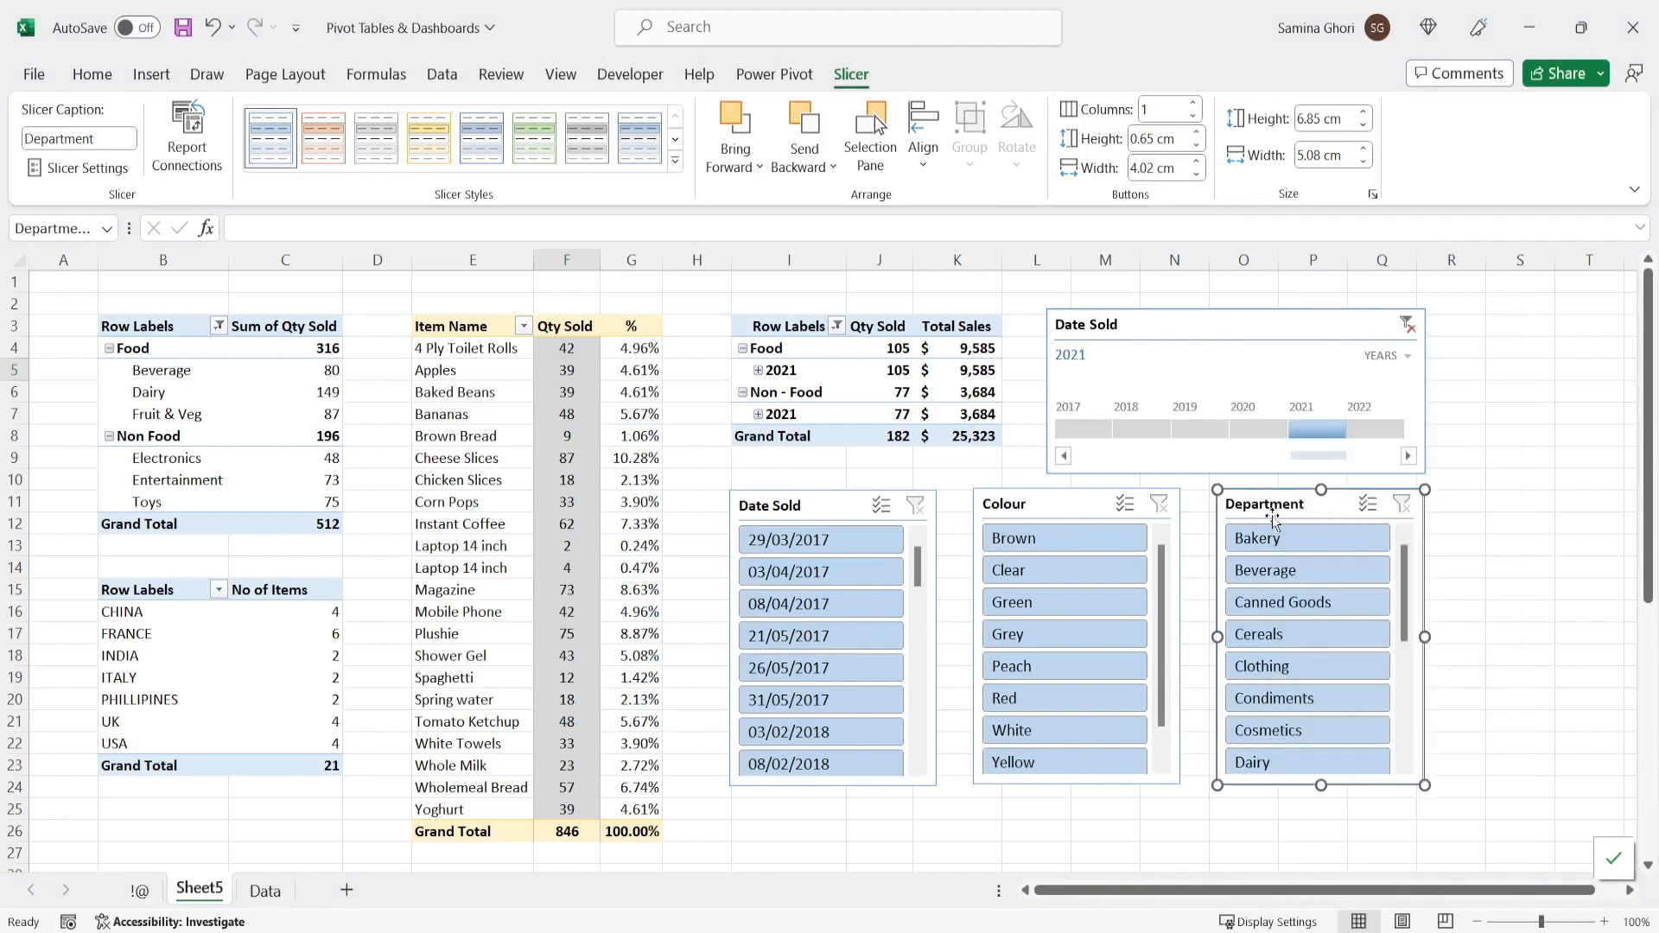
click(187, 138)
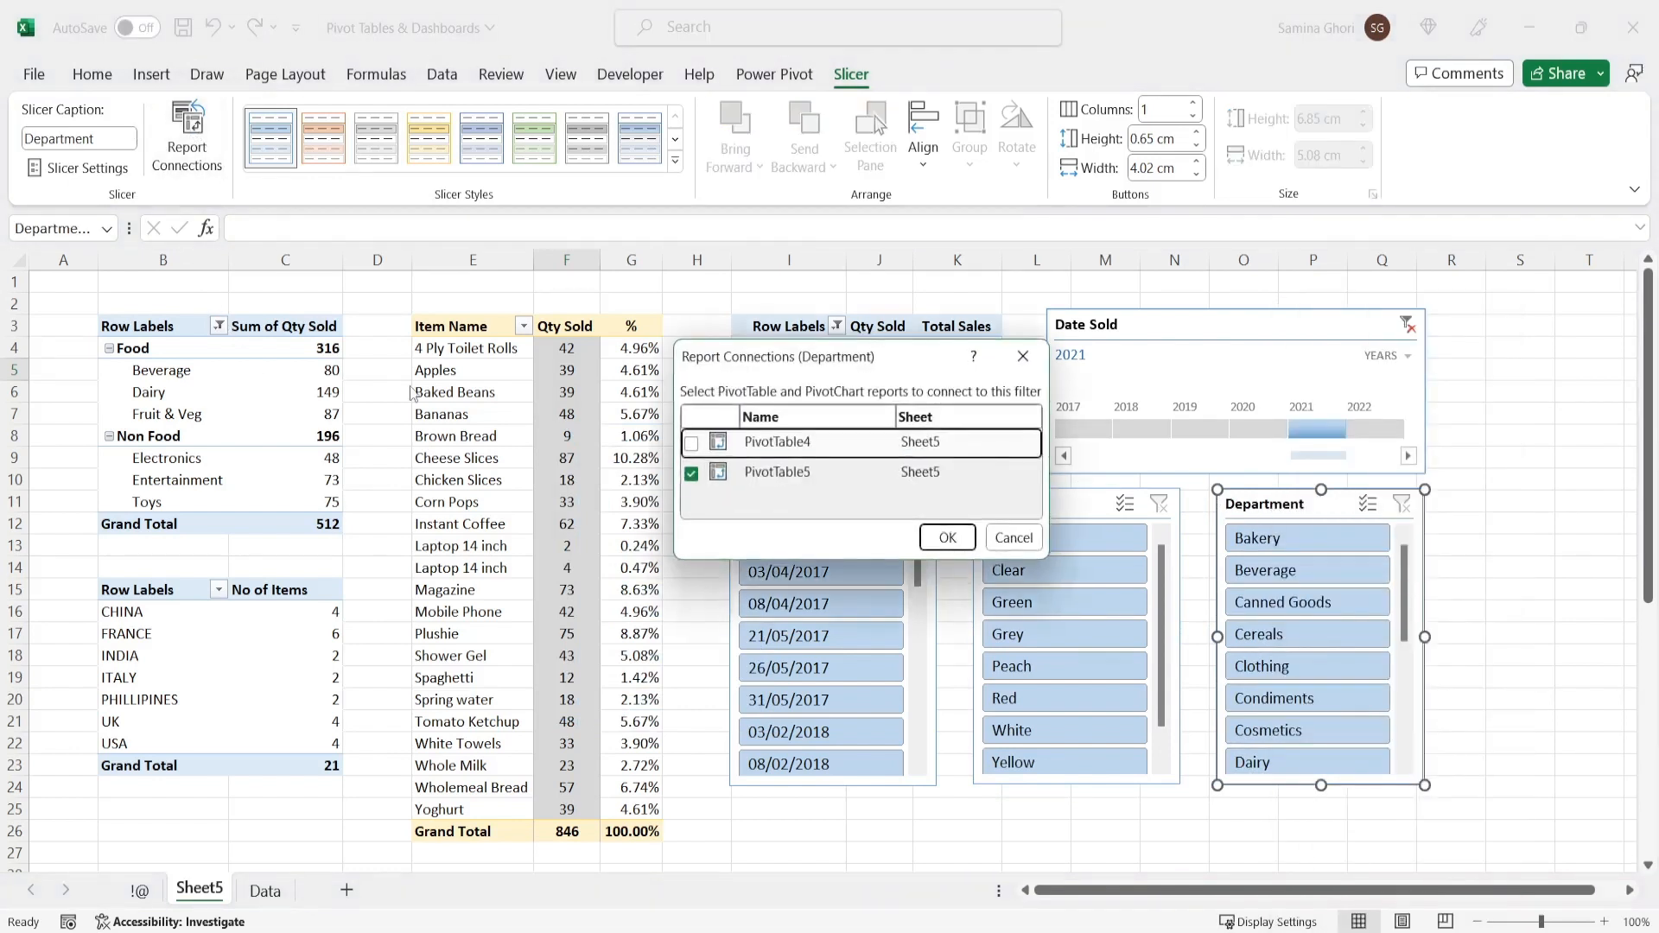
click(692, 444)
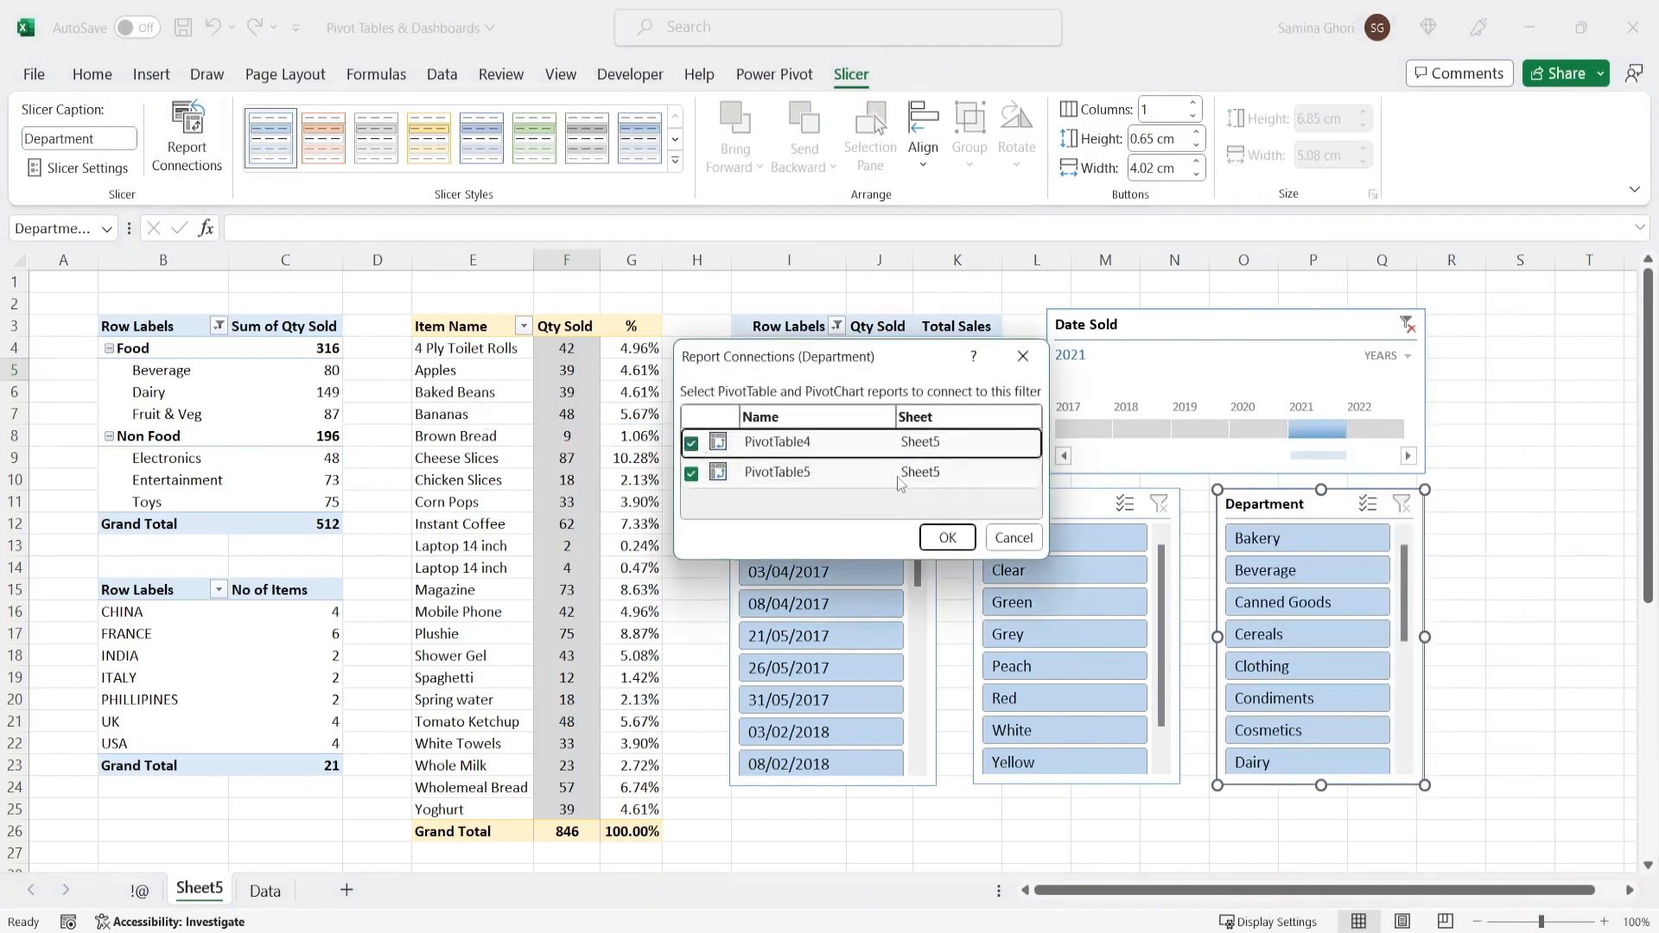
click(948, 548)
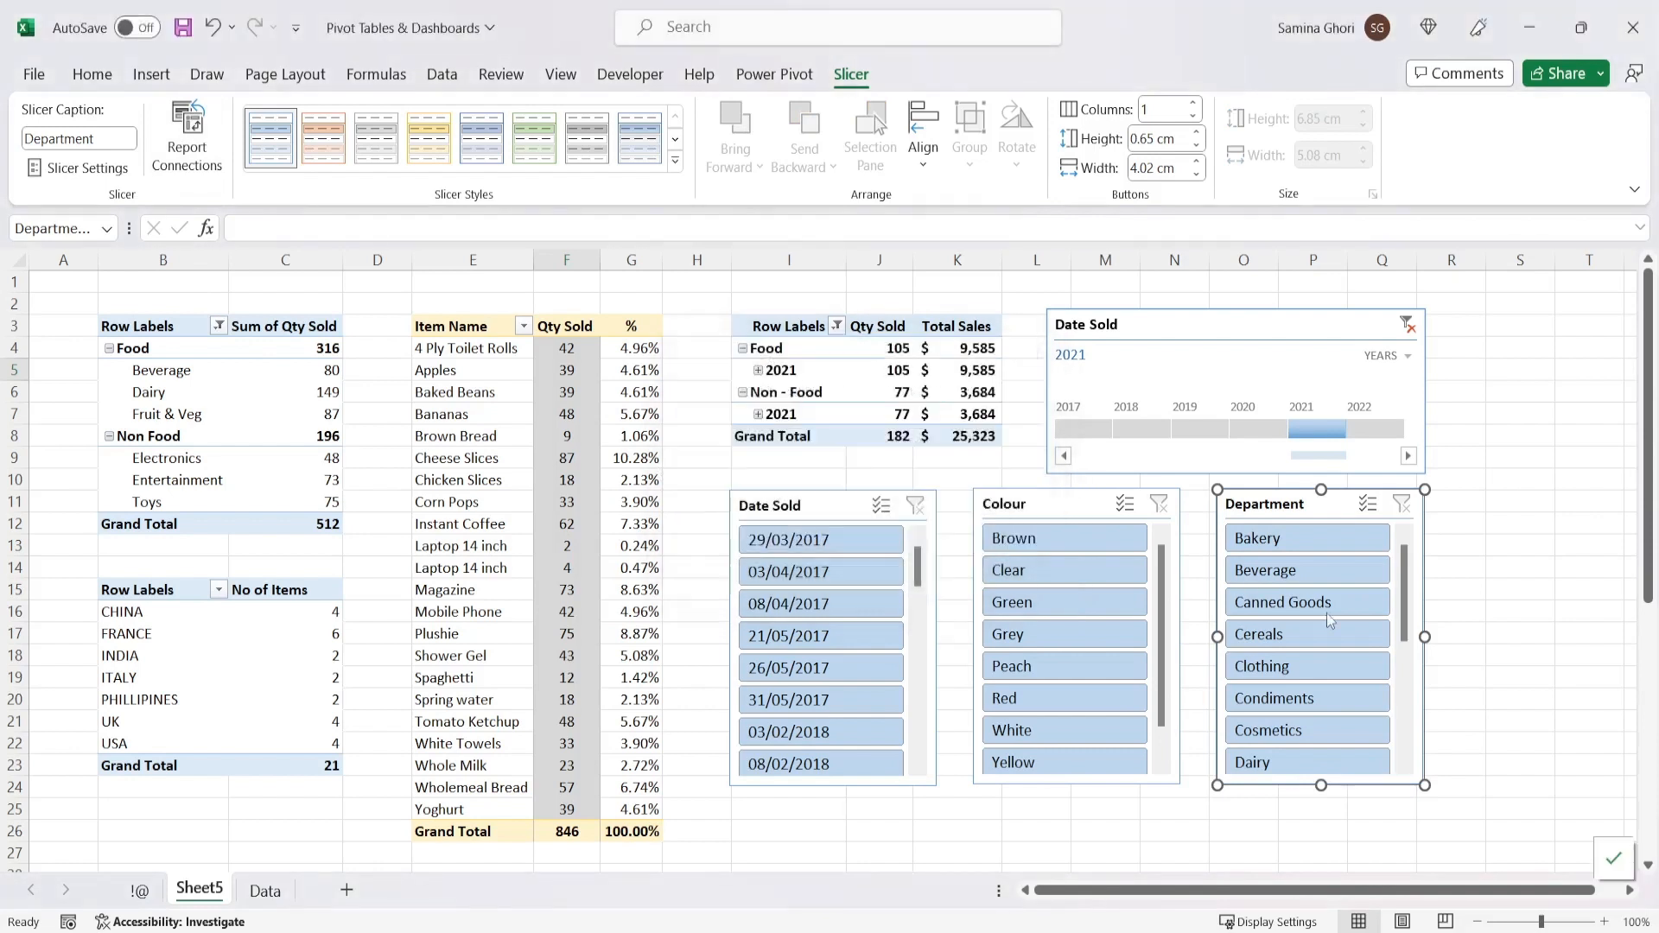
click(1287, 574)
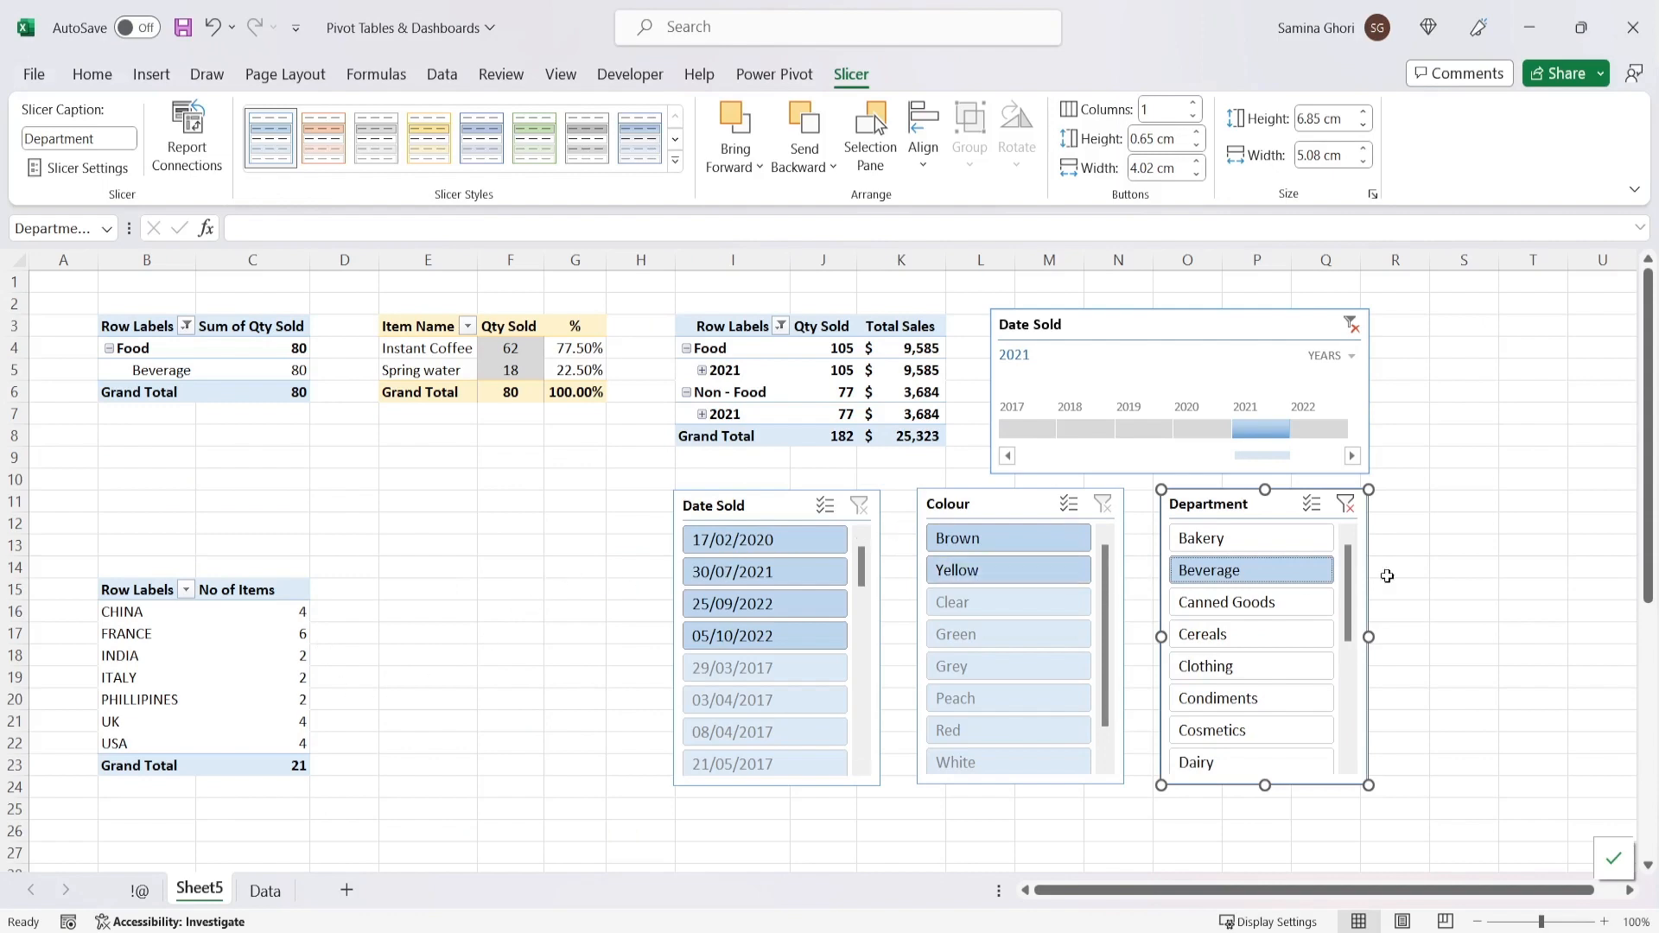
click(1345, 503)
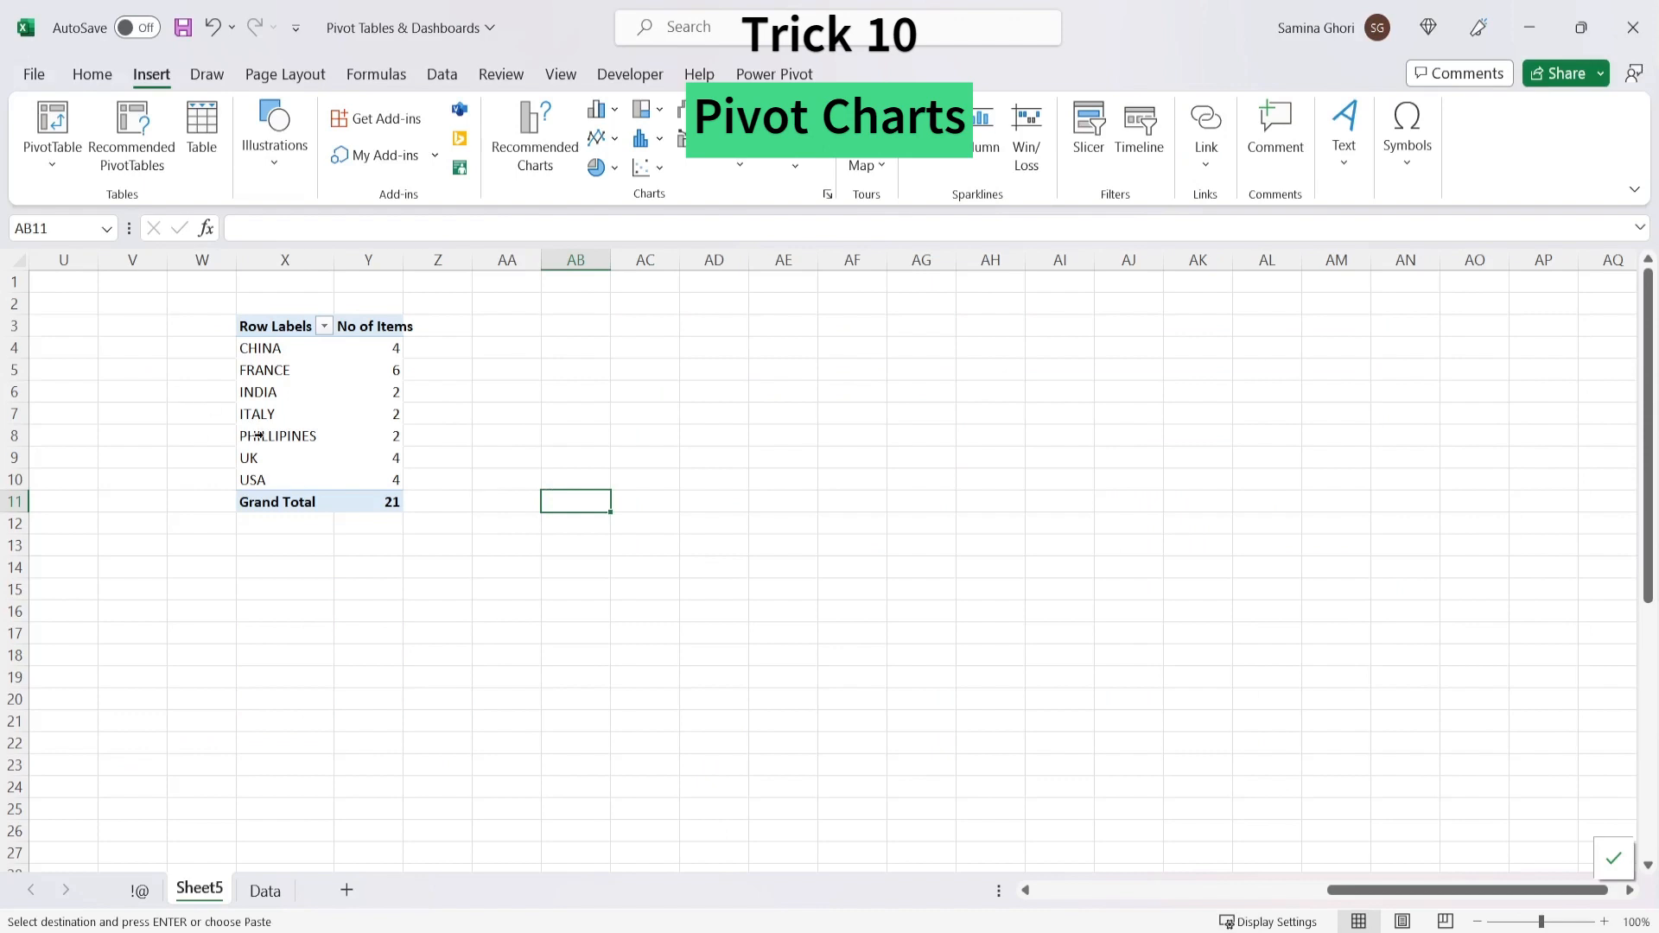
- Insert a pie PivotChart from the No of Items by country PivotTable, place it beside the table and select it
click(298, 413)
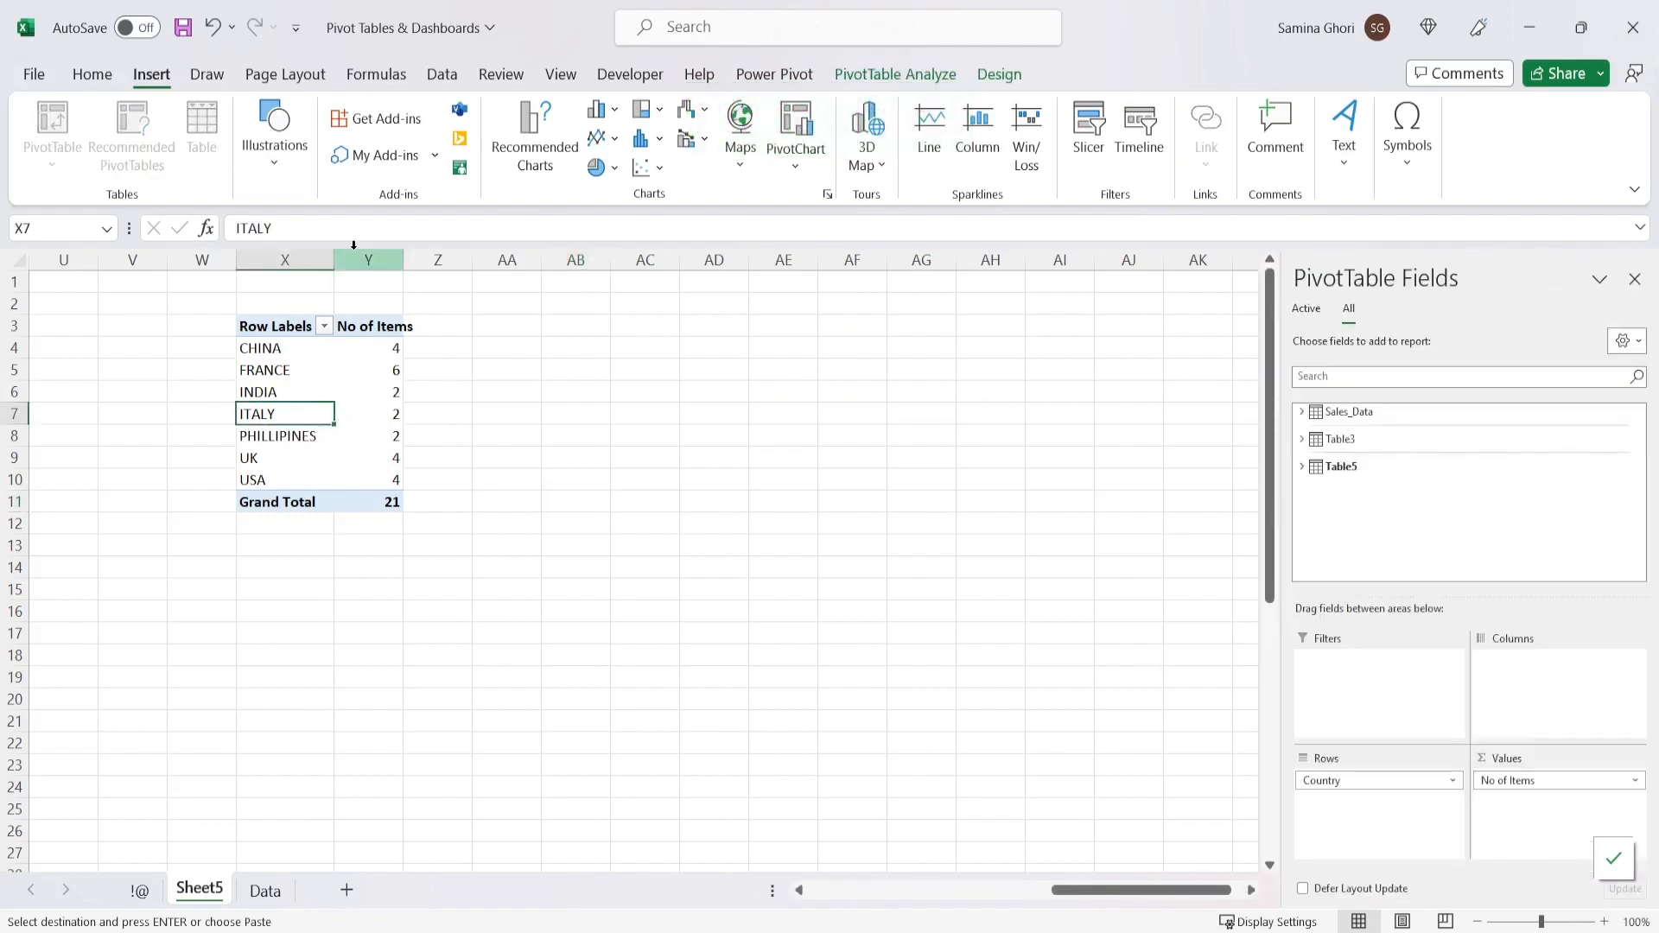
click(544, 138)
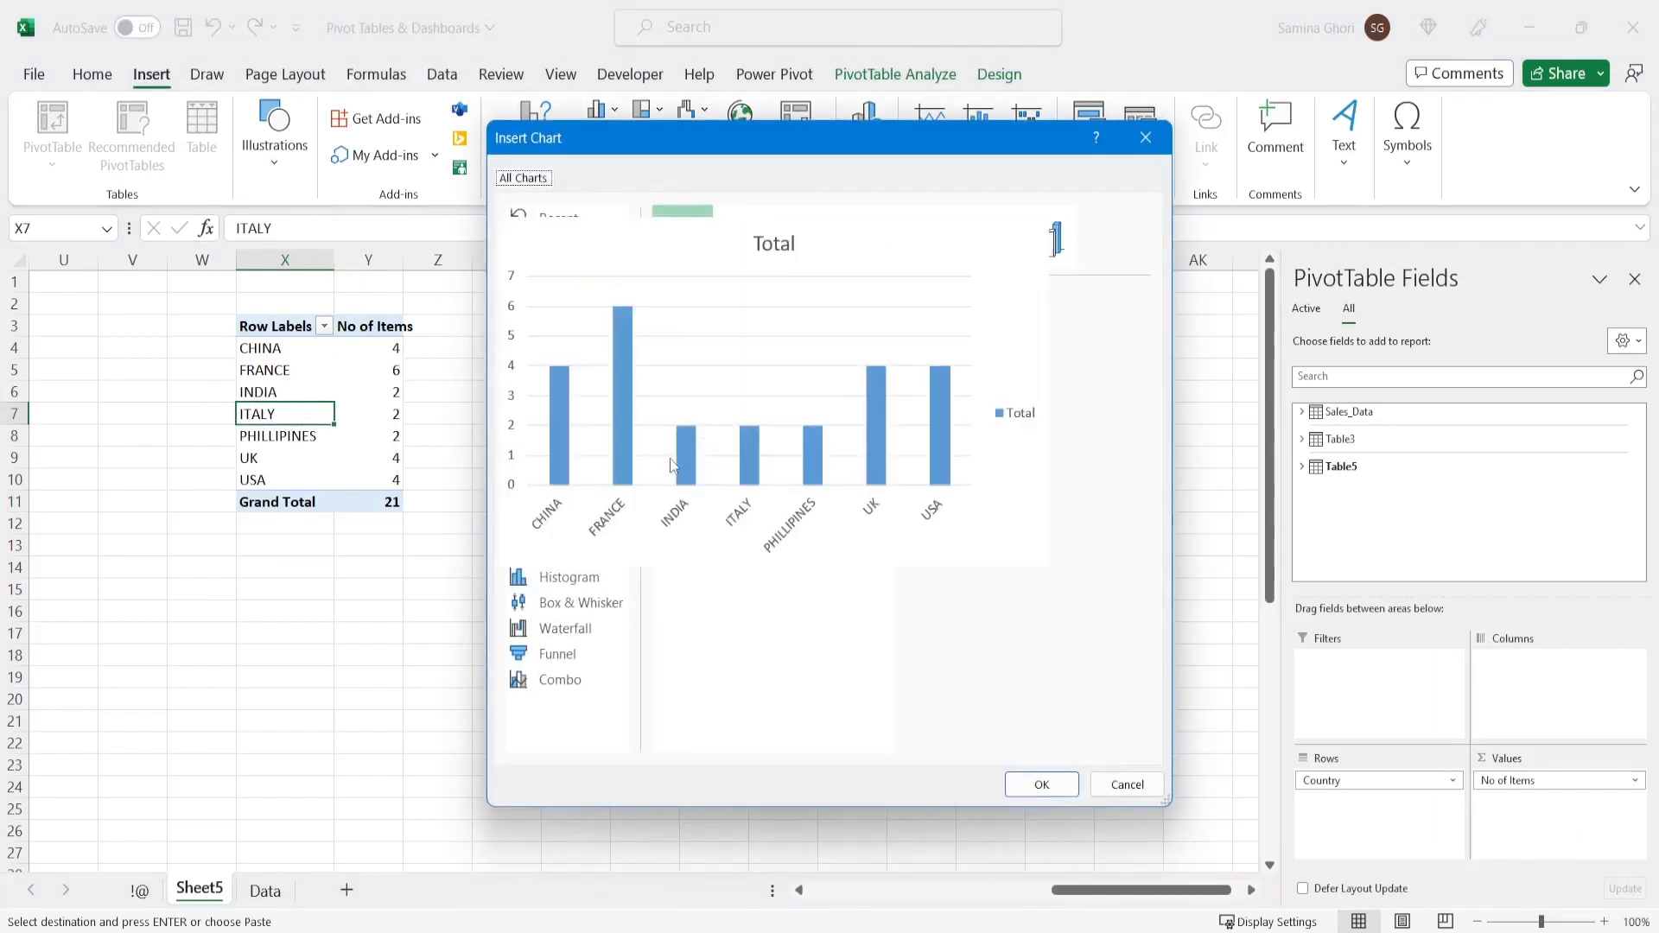
click(579, 321)
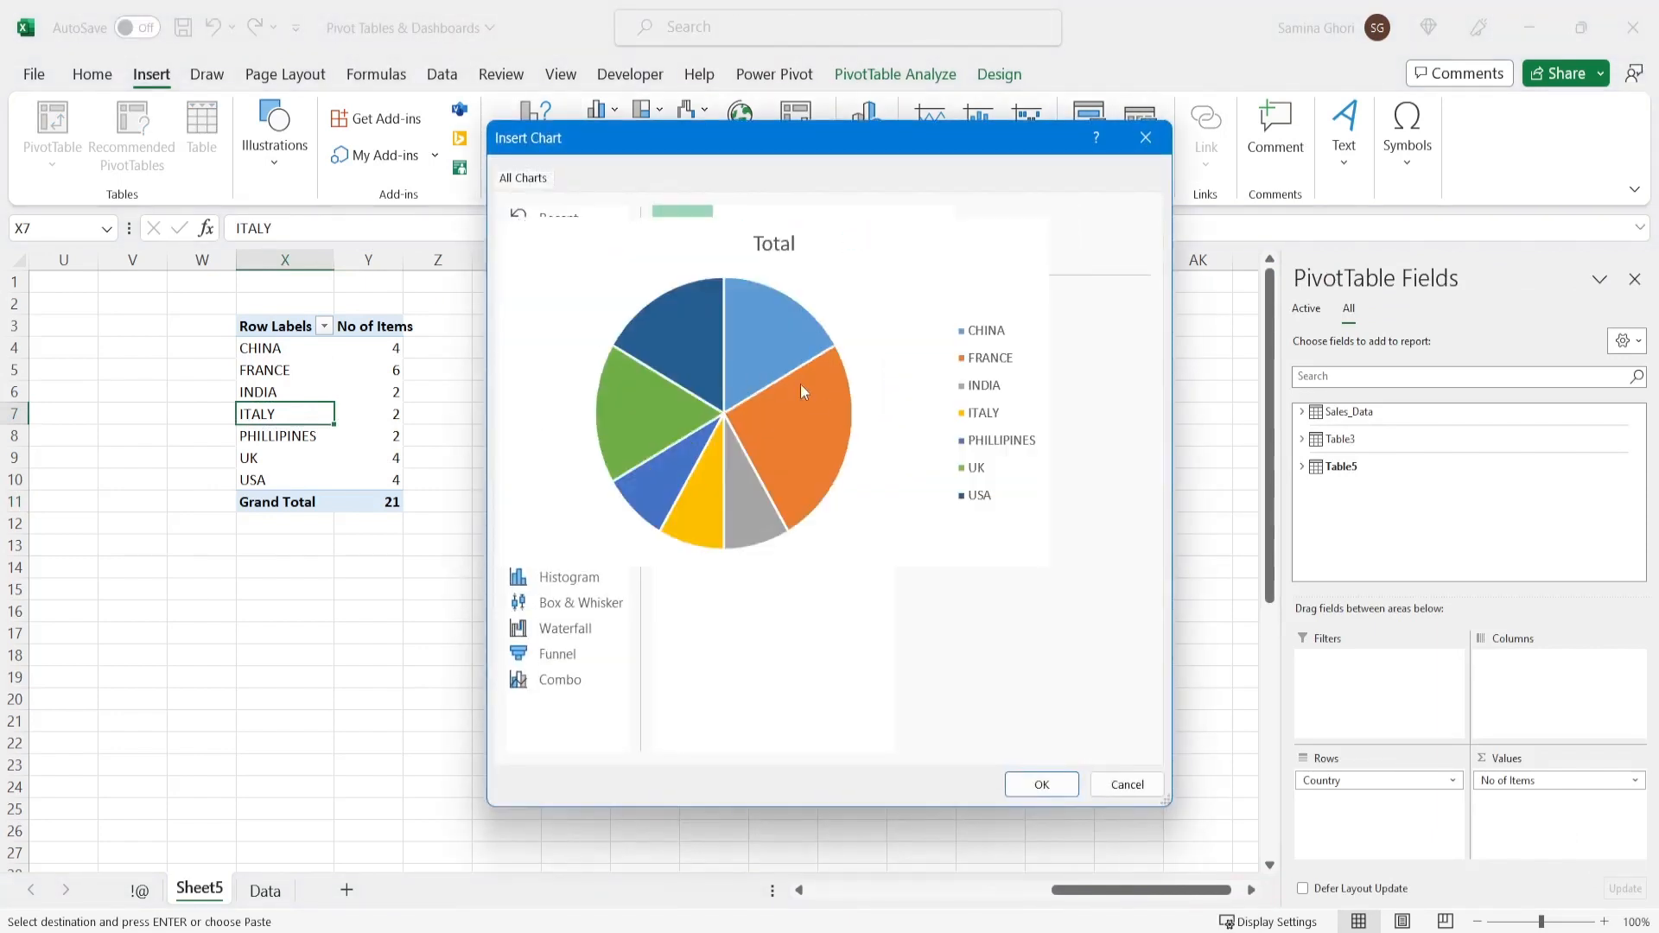
click(1042, 785)
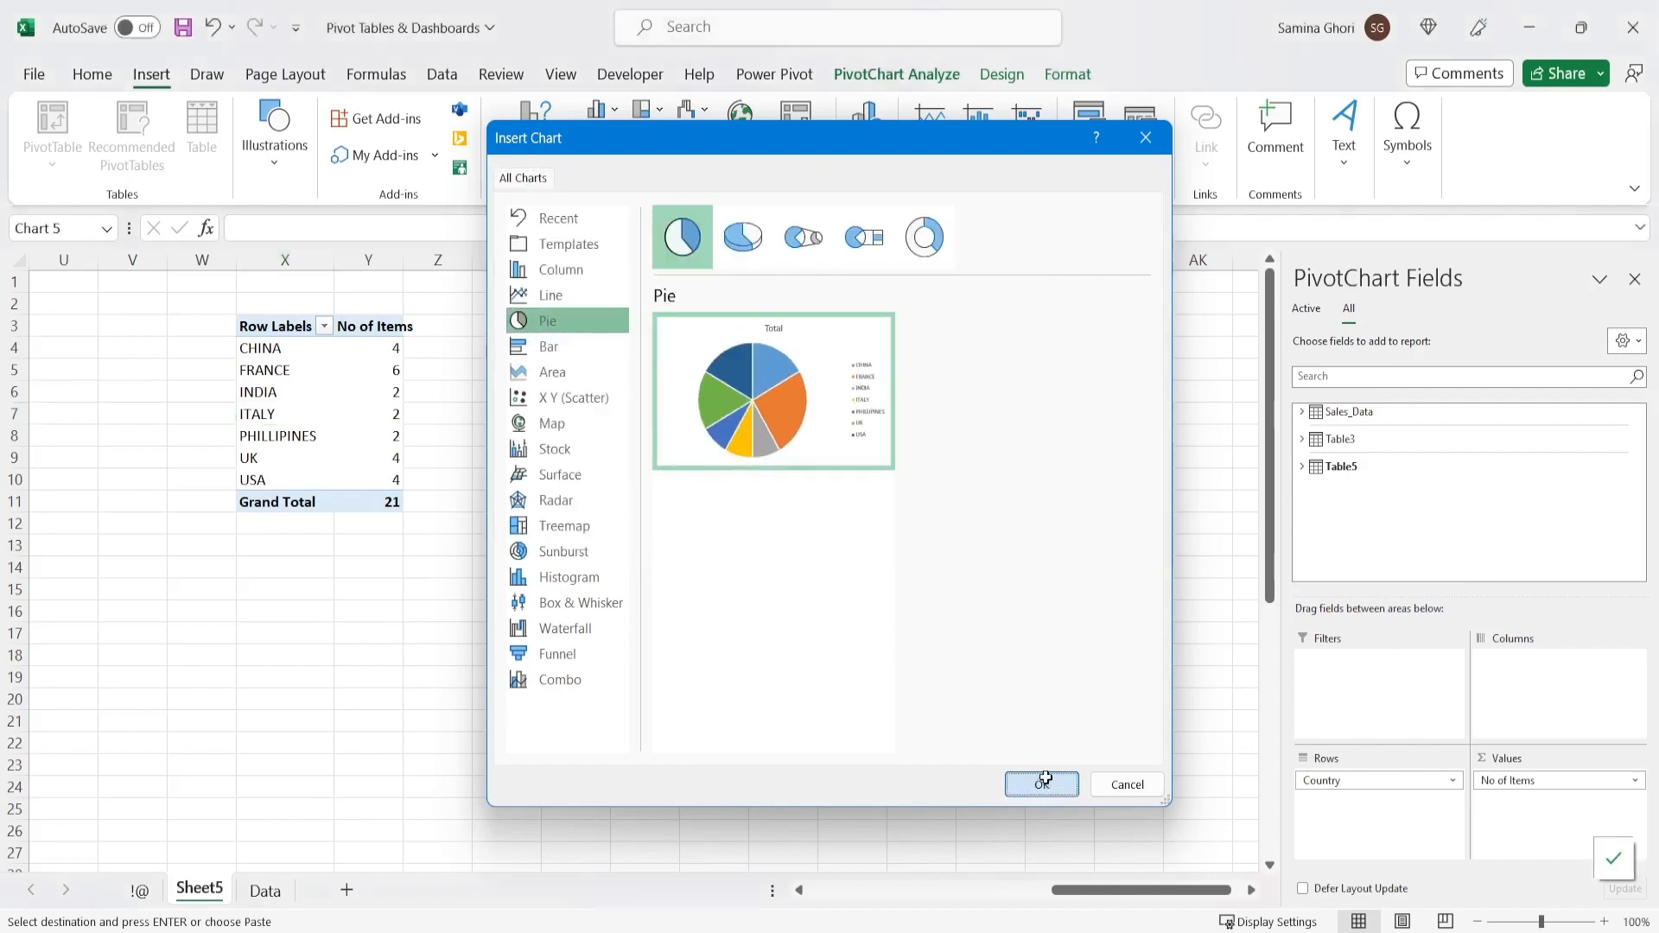
drag(787, 450, 844, 340)
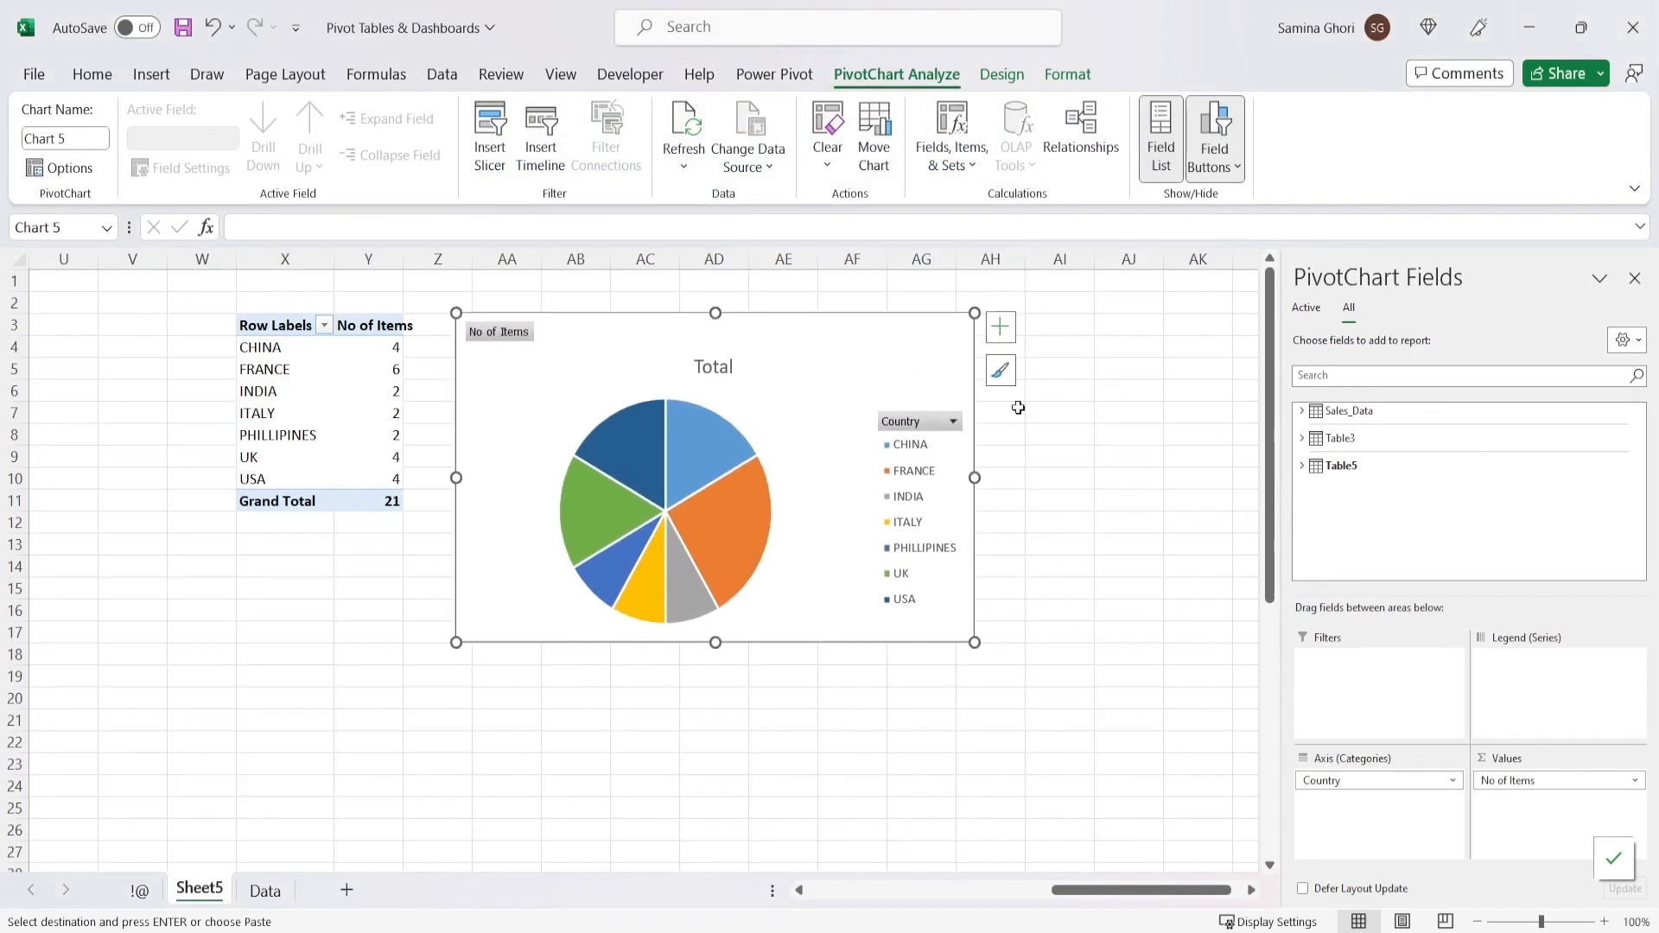
click(1071, 485)
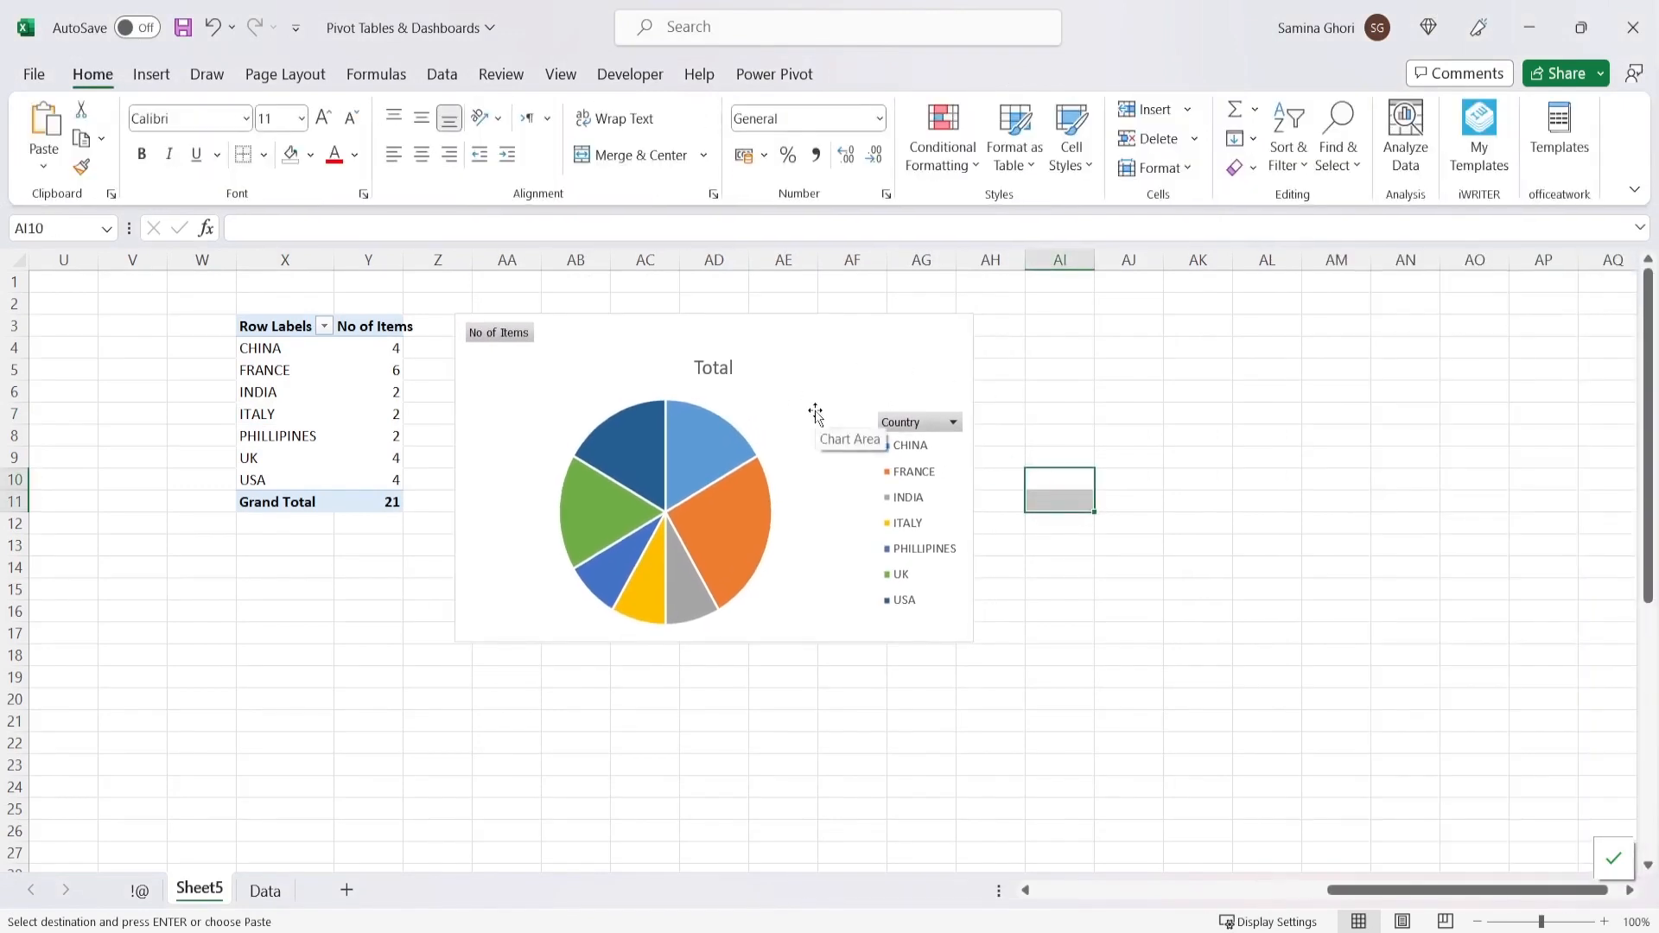
click(832, 363)
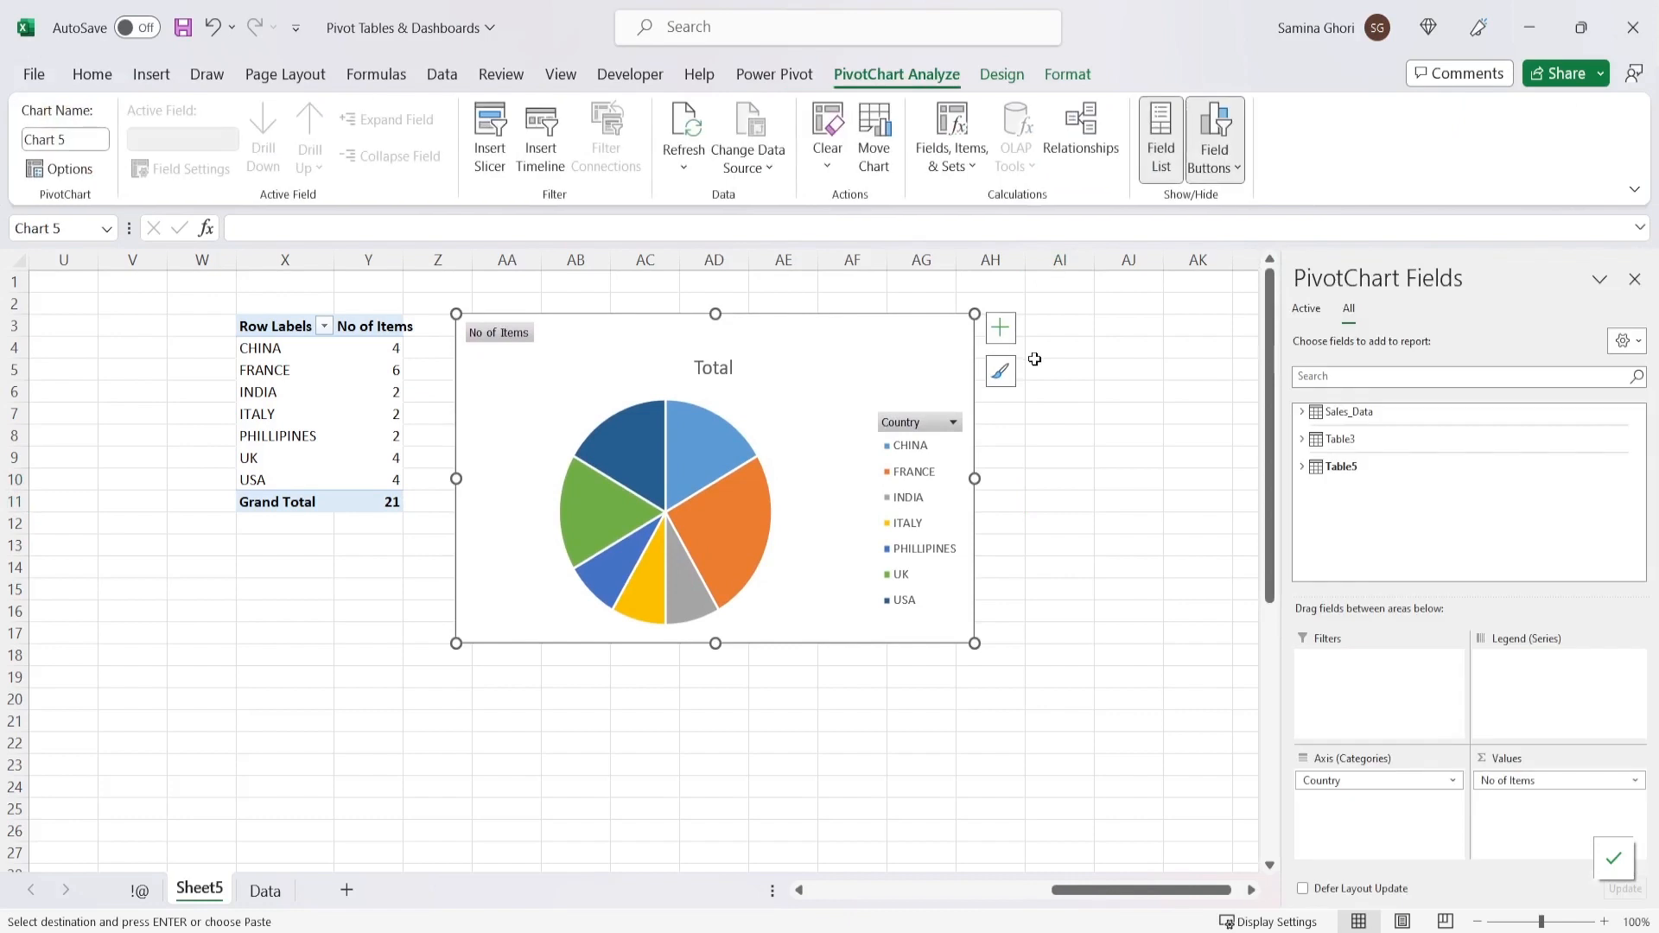